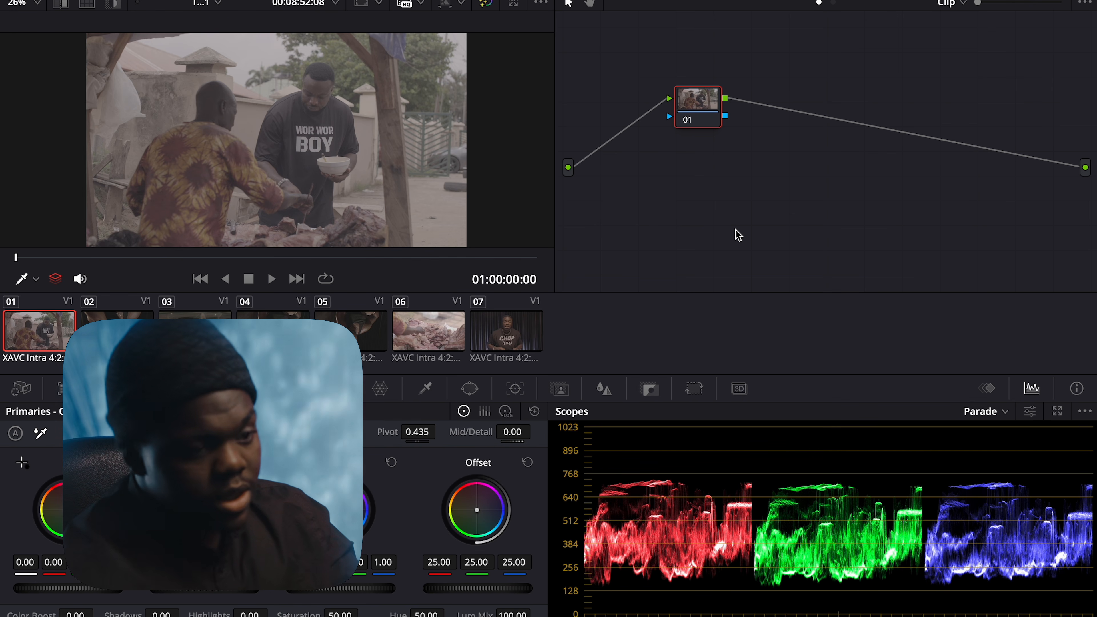
# Add serial nodes up to node 10, placing node 01 upper-left and node 10 lower-right
pyautogui.hotkey('alt', 's')
pyautogui.hotkey('alt', 's')
pyautogui.hotkey('alt', 's')
pyautogui.hotkey('alt', 's')
pyautogui.hotkey('alt', 's')
pyautogui.hotkey('alt', 's')
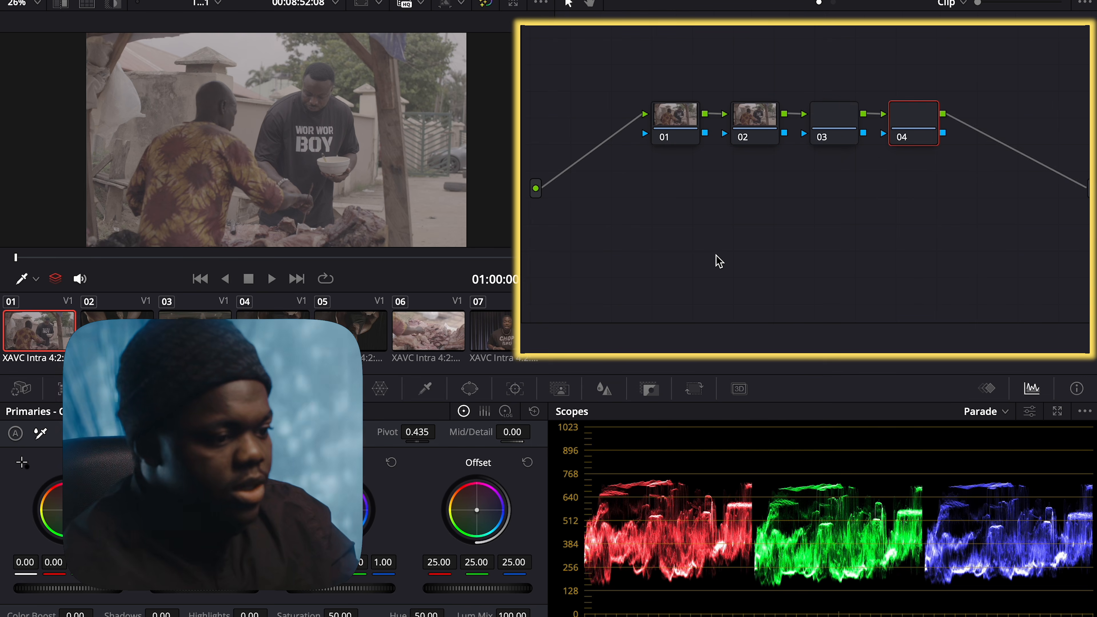
pyautogui.hotkey('alt', 's')
pyautogui.hotkey('alt', 's')
pyautogui.hotkey('alt', 's')
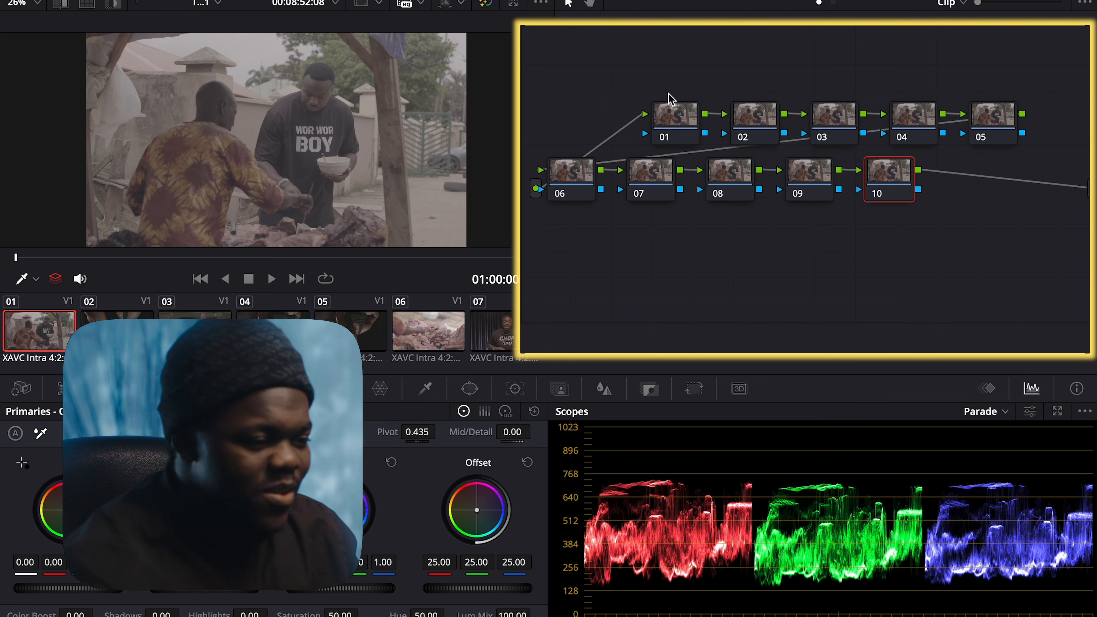
pyautogui.moveTo(674, 113); pyautogui.dragTo(581, 60)
pyautogui.click(889, 193)
pyautogui.moveTo(889, 192); pyautogui.dragTo(932, 286)
# Move nodes 06–09 down into a second row and shift nodes 02–05 left
pyautogui.moveTo(574, 222); pyautogui.dragTo(799, 193)
pyautogui.moveTo(713, 177); pyautogui.dragTo(799, 202)
pyautogui.moveTo(981, 87); pyautogui.dragTo(672, 134)
pyautogui.moveTo(586, 66); pyautogui.dragTo(598, 71)
# Label node 01 'CST IN'
pyautogui.rightClick(599, 69)
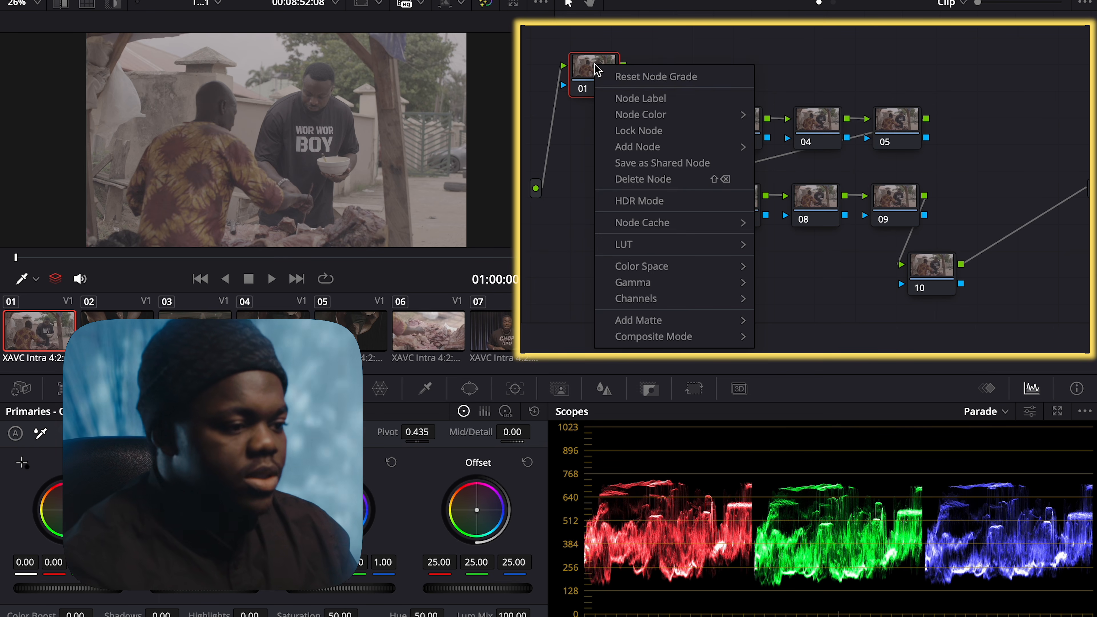
pyautogui.click(633, 99)
pyautogui.write('csT IN')
# Confirm the CST IN label and name node 10 'CST OUT'
pyautogui.press('Return')
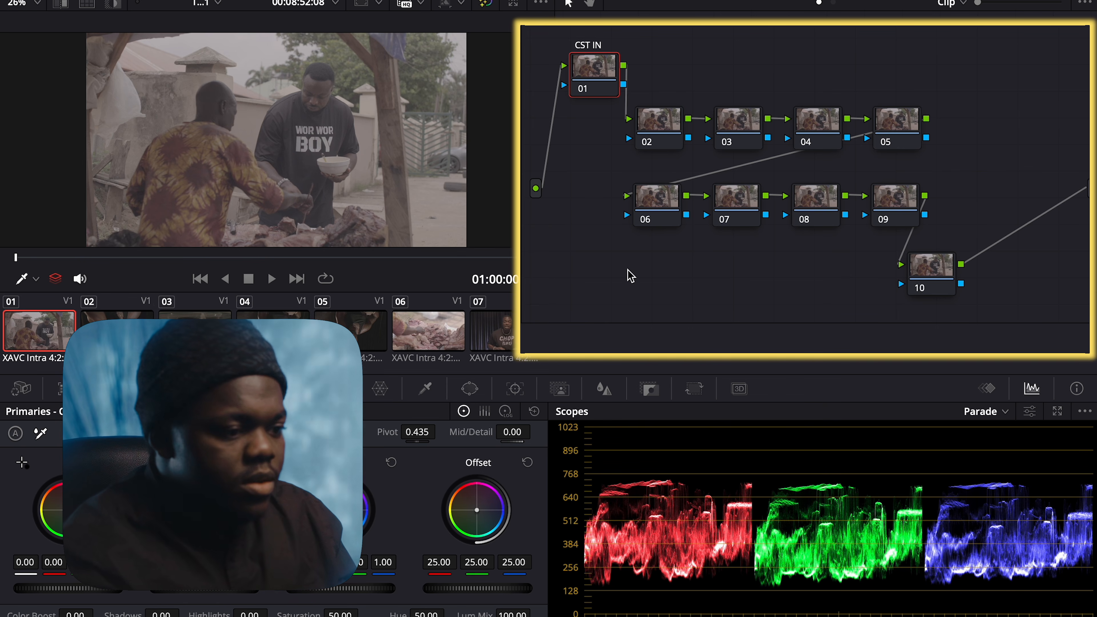
pyautogui.rightClick(938, 275)
pyautogui.click(971, 304)
pyautogui.write('CST OUT')
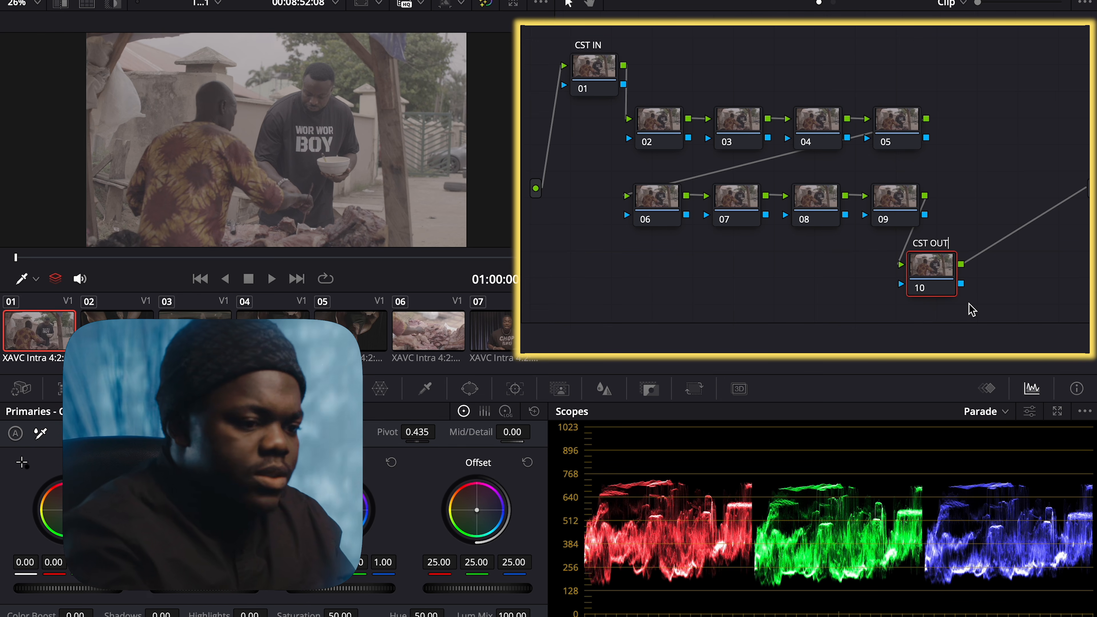
pyautogui.press('Return')
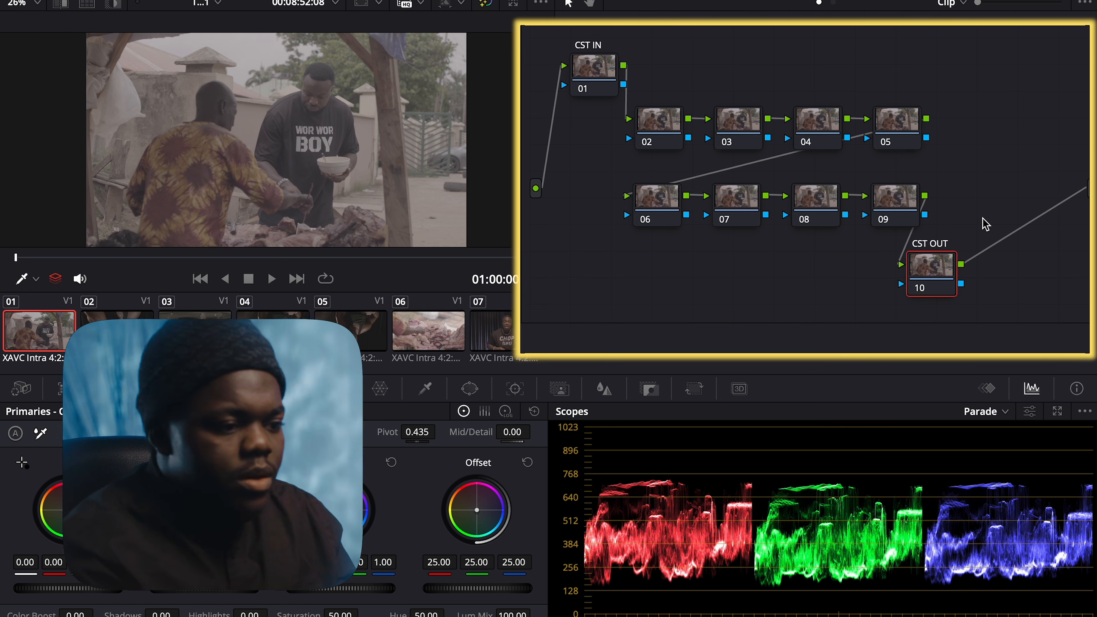
# Label nodes 02 and 03 as EXP and WB
pyautogui.rightClick(653, 130)
pyautogui.click(705, 164)
pyautogui.write('EXP')
pyautogui.click(730, 136)
pyautogui.rightClick(731, 136)
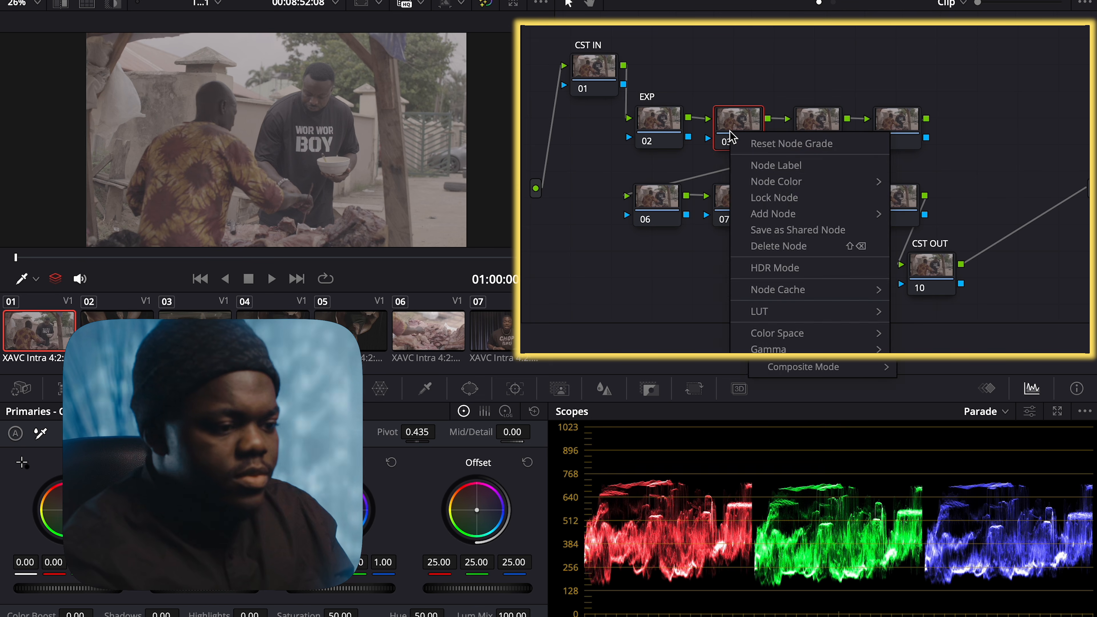
pyautogui.click(754, 169)
pyautogui.write('WB')
pyautogui.click(801, 125)
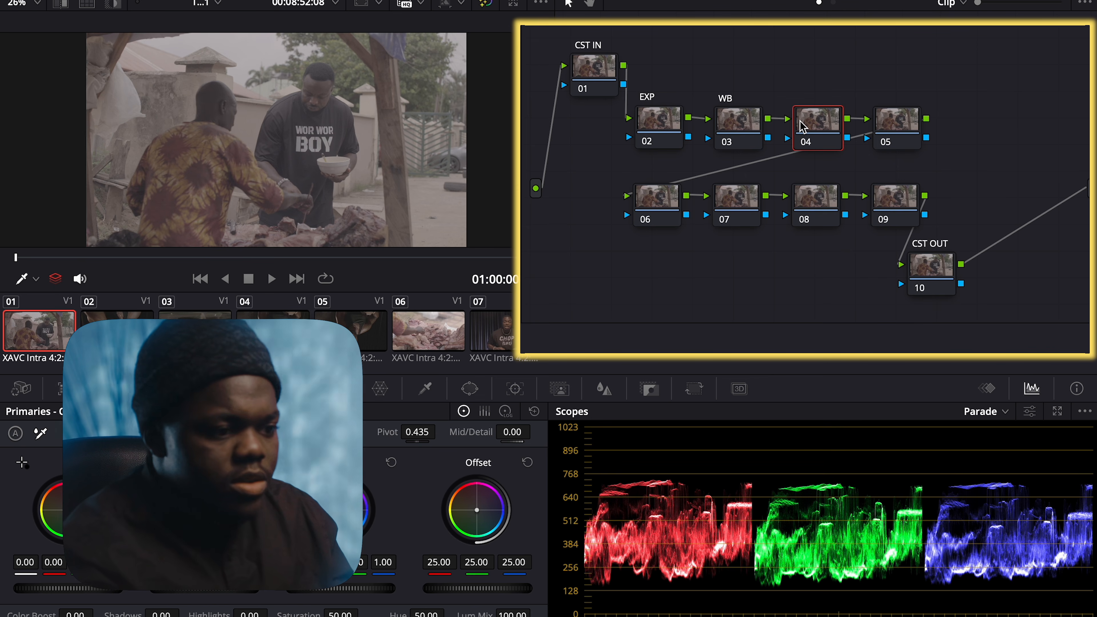
# Label nodes 04 and 05 as SKIN and sat
pyautogui.rightClick(800, 125)
pyautogui.click(833, 156)
pyautogui.write('SKIN')
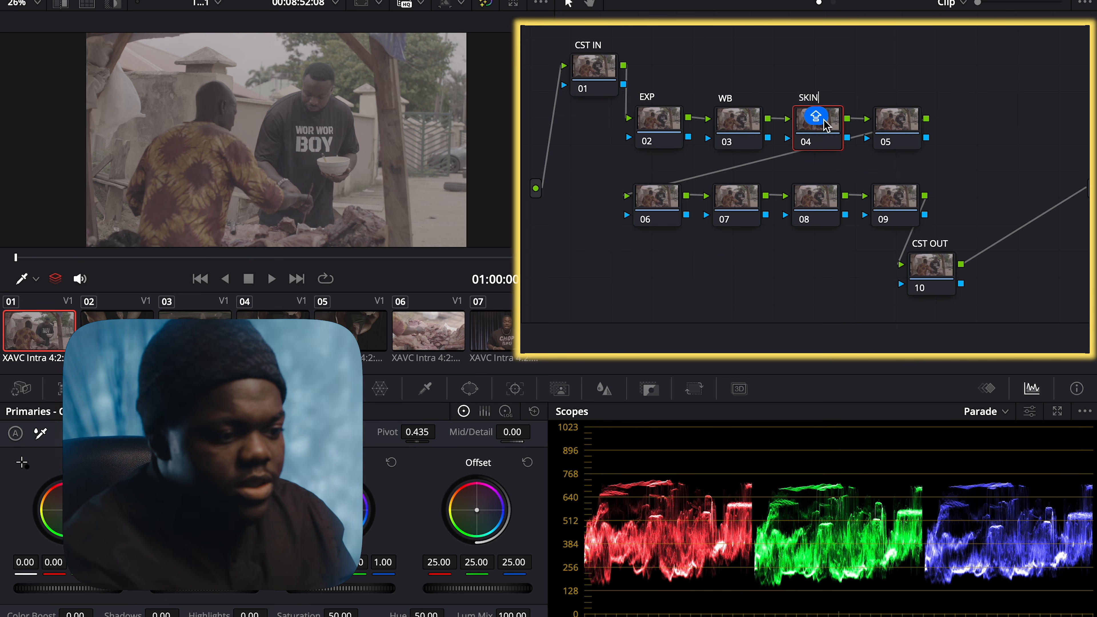
pyautogui.click(899, 129)
pyautogui.rightClick(900, 130)
pyautogui.click(913, 159)
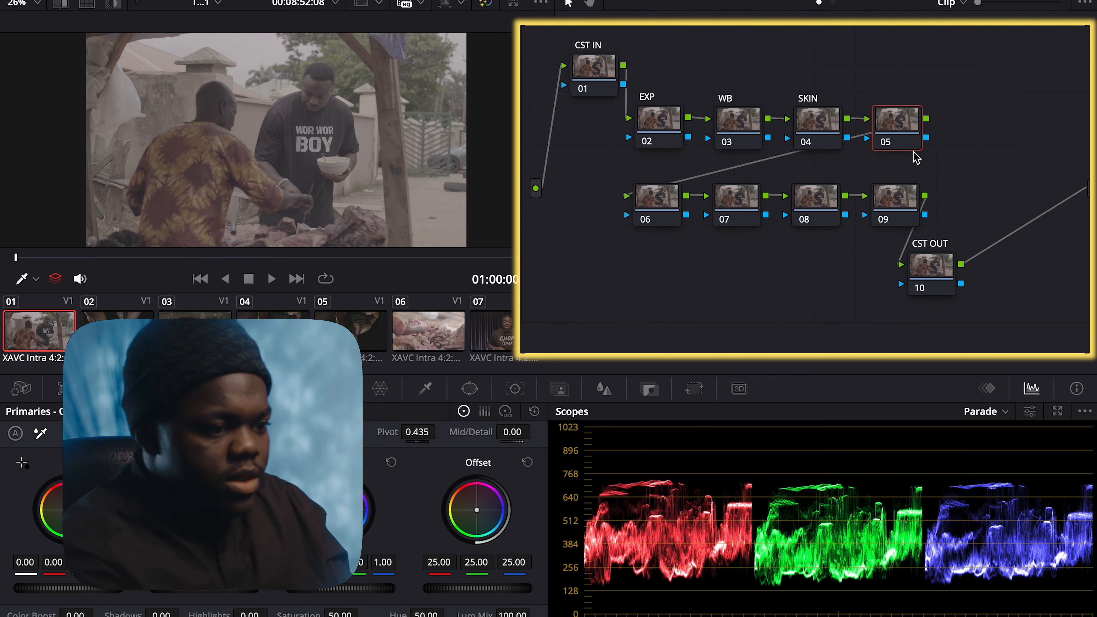
pyautogui.write('sat')
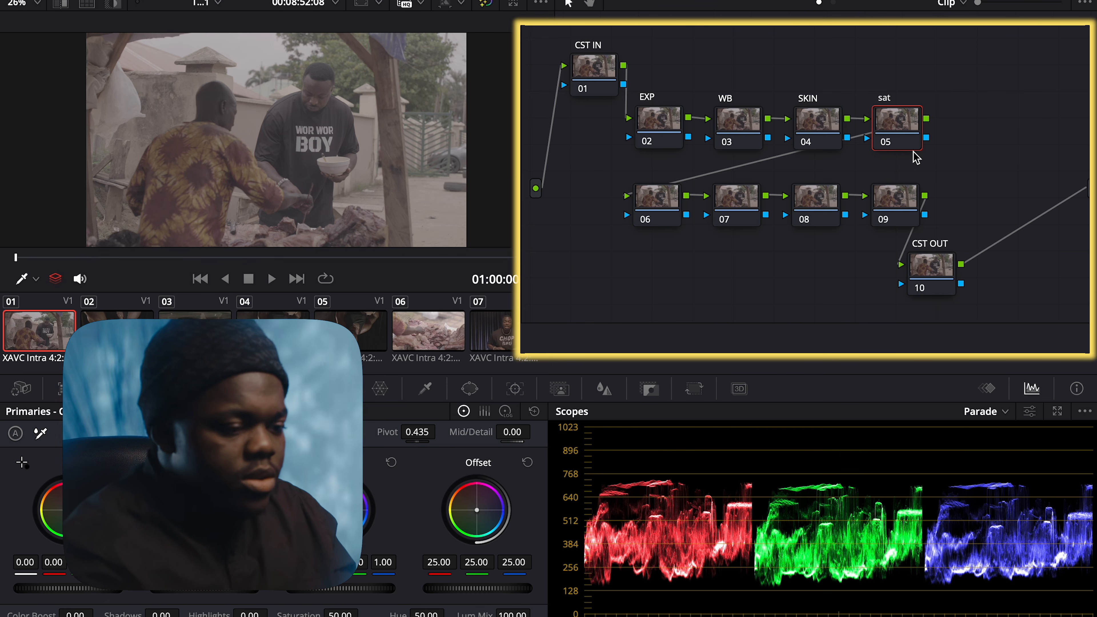
pyautogui.click(655, 207)
# Label node 06 as DENSITY
pyautogui.rightClick(656, 208)
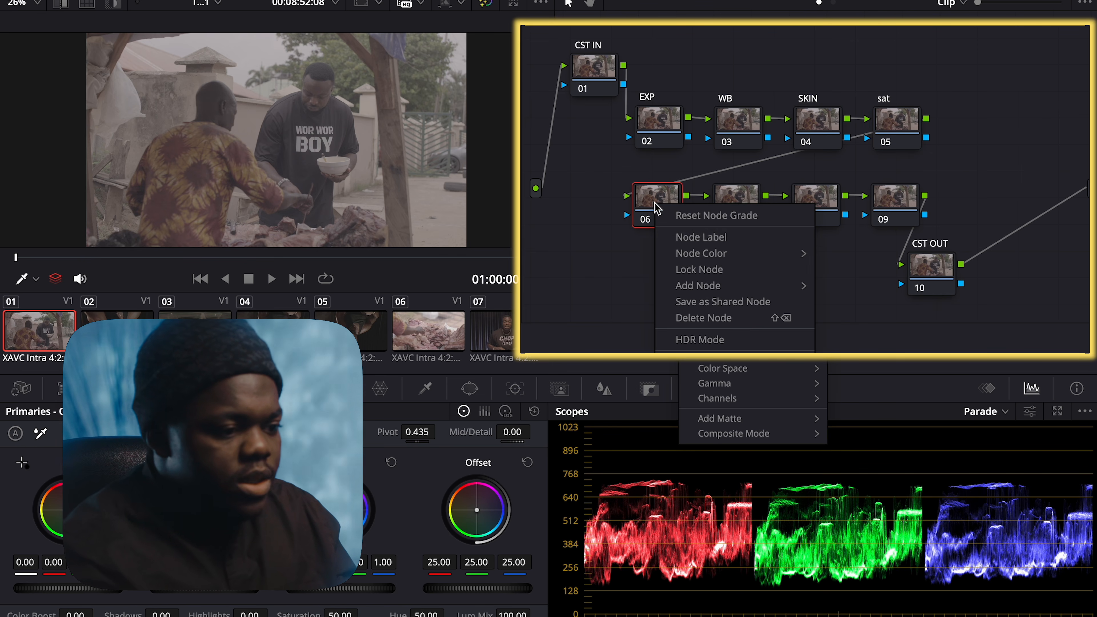
pyautogui.click(671, 237)
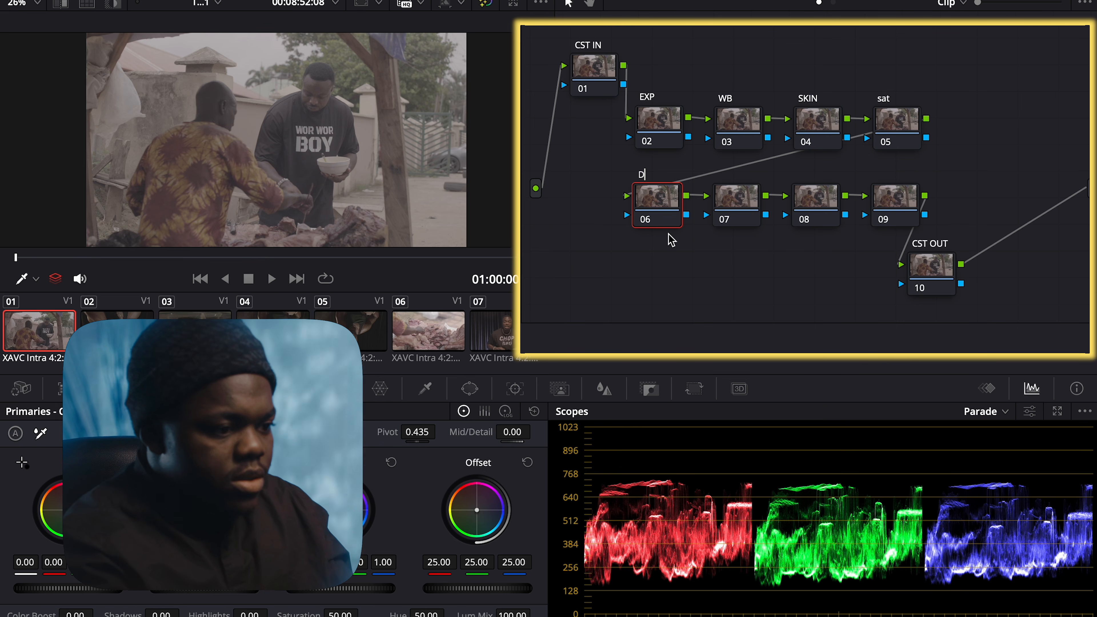
pyautogui.write('DENSITY')
pyautogui.press('Return')
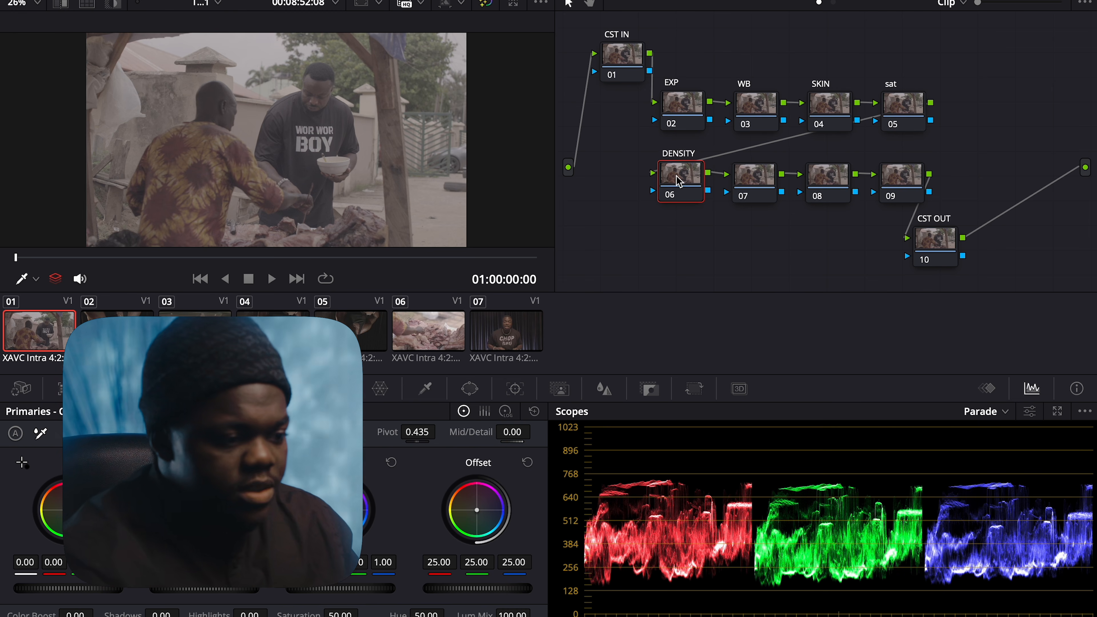
pyautogui.click(747, 184)
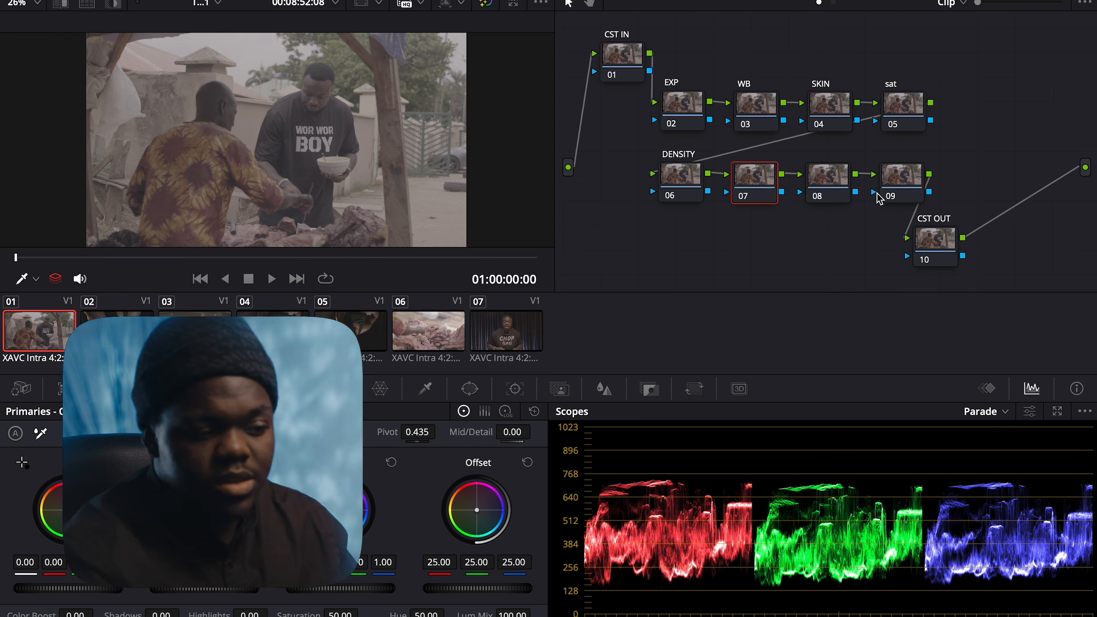
# Nudge the CST OUT node right and fine-tune the CST IN node's position
pyautogui.moveTo(950, 246); pyautogui.dragTo(970, 247)
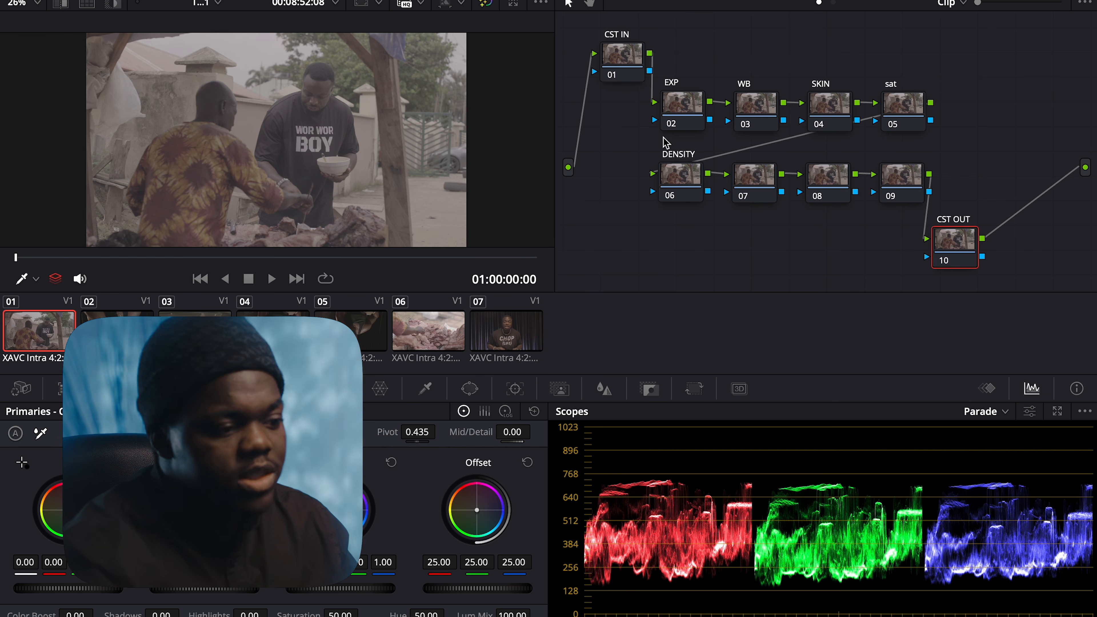
pyautogui.moveTo(626, 67); pyautogui.dragTo(609, 67)
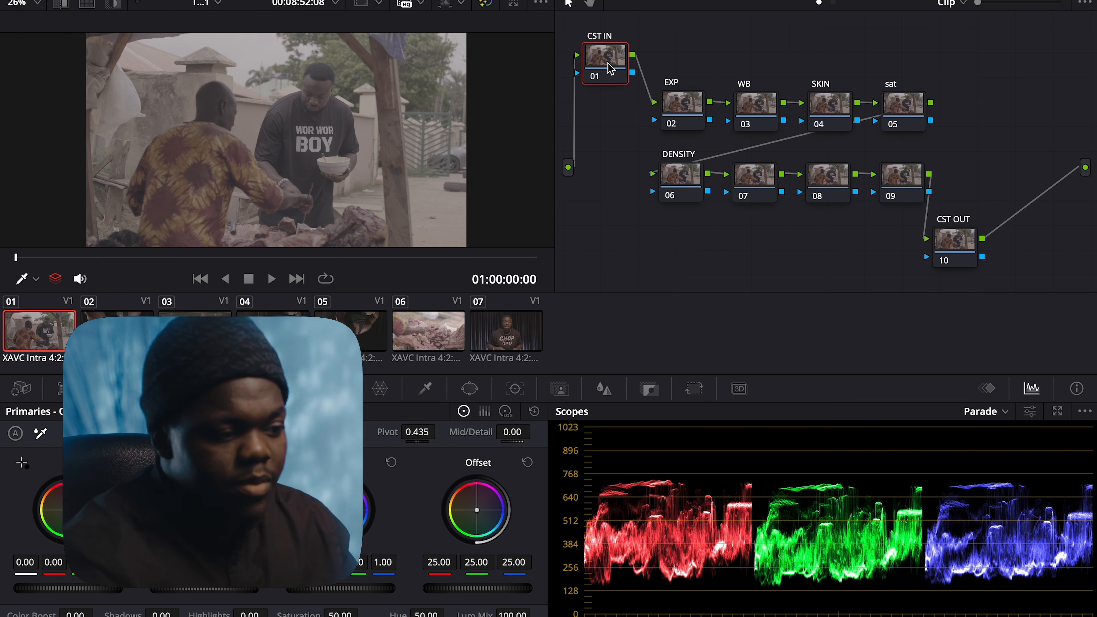
pyautogui.click(962, 243)
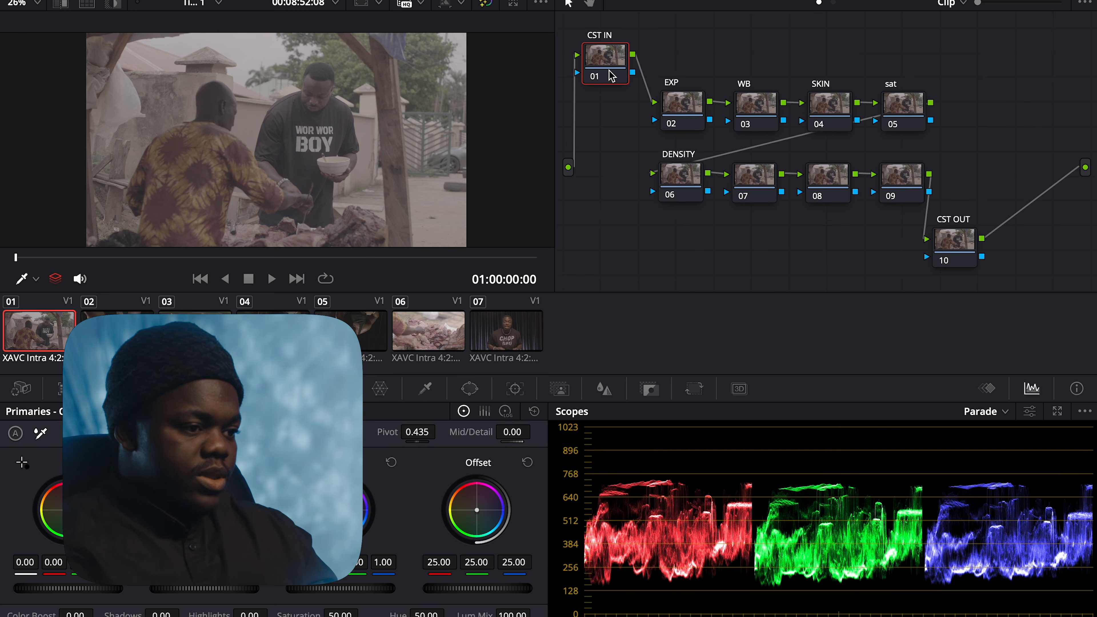
pyautogui.moveTo(610, 74); pyautogui.dragTo(620, 76)
# Apply the Color Space Transform effect from the effects library to the CST IN node
pyautogui.click(1043, 2)
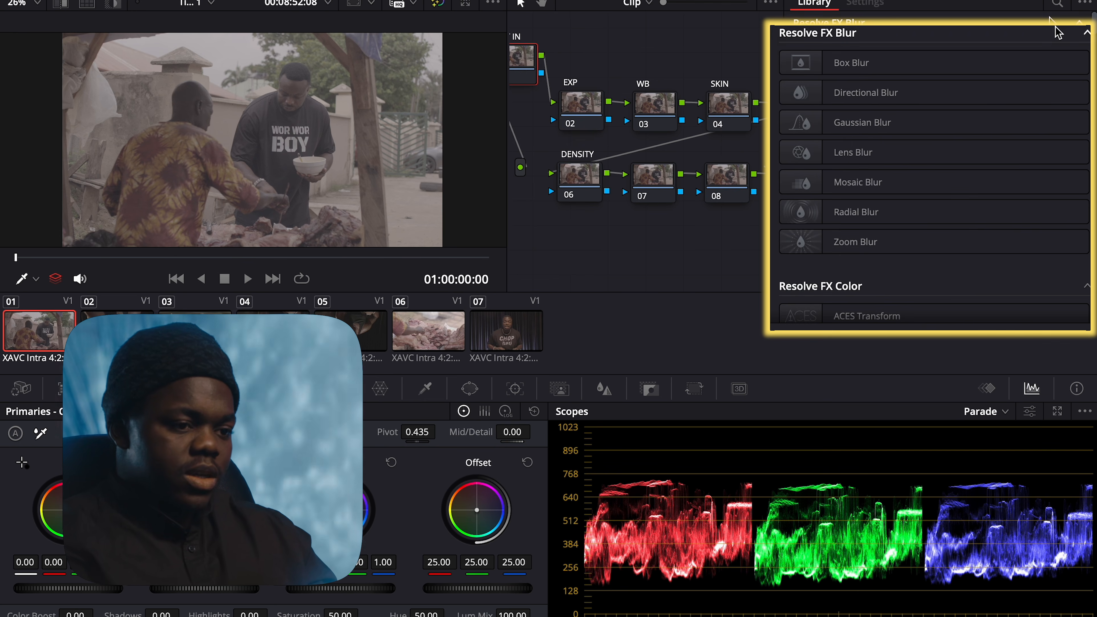
pyautogui.click(1058, 7)
pyautogui.write('col')
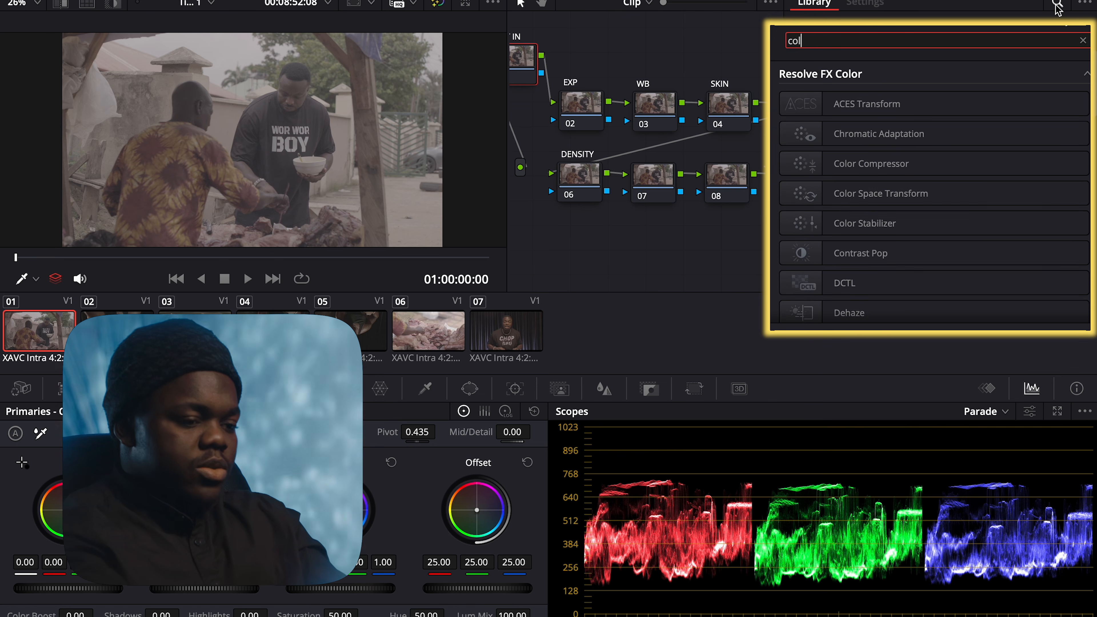
pyautogui.write('or spa')
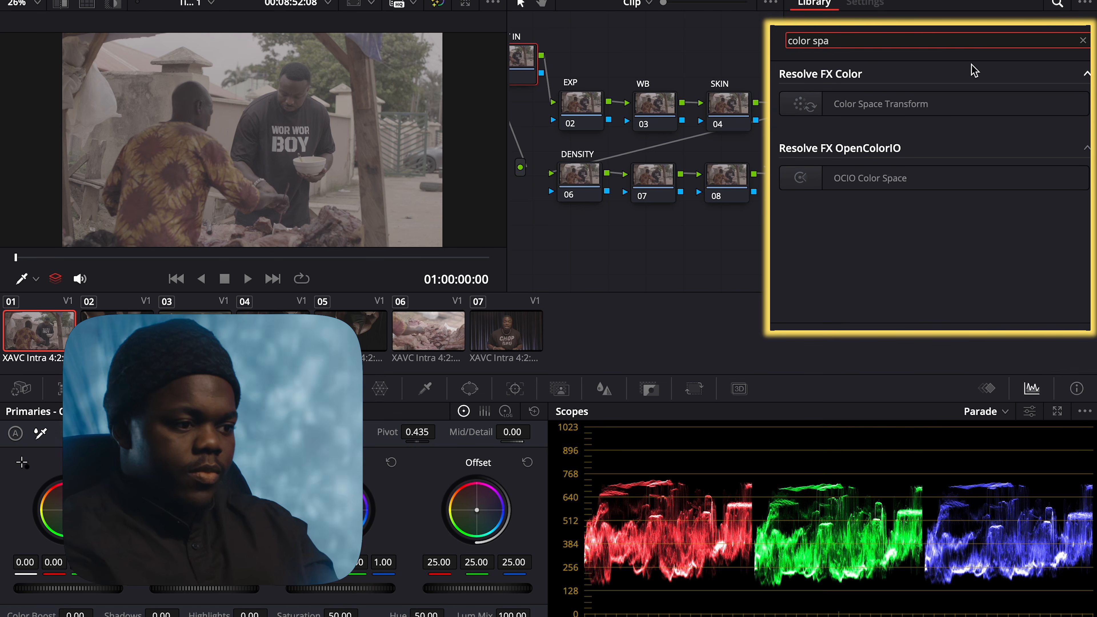
pyautogui.moveTo(919, 114); pyautogui.dragTo(523, 69)
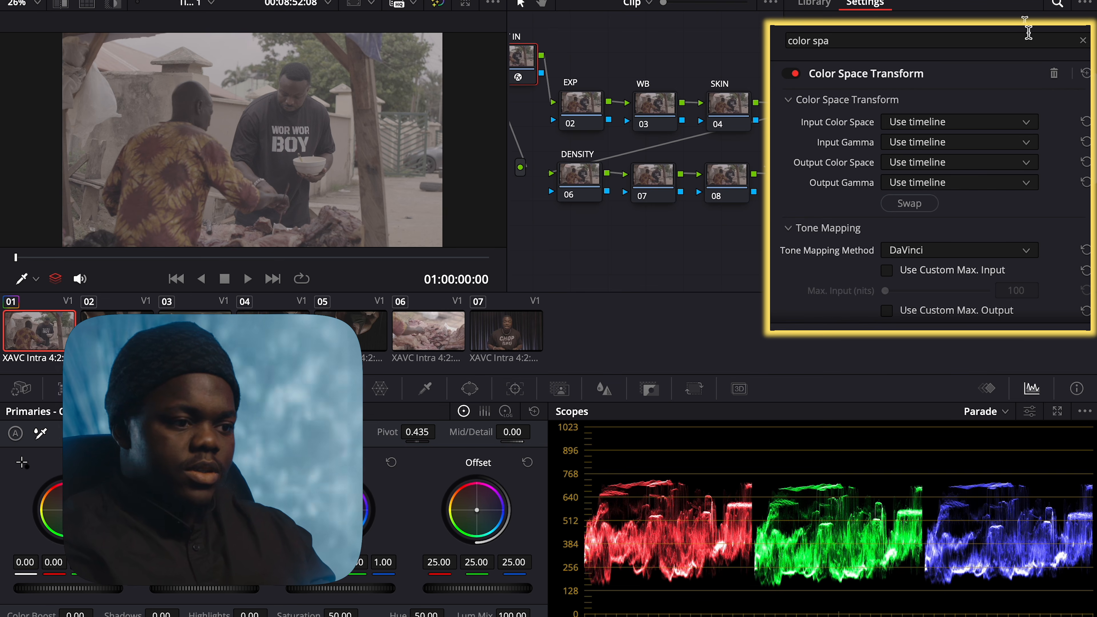
pyautogui.moveTo(525, 82); pyautogui.dragTo(569, 74)
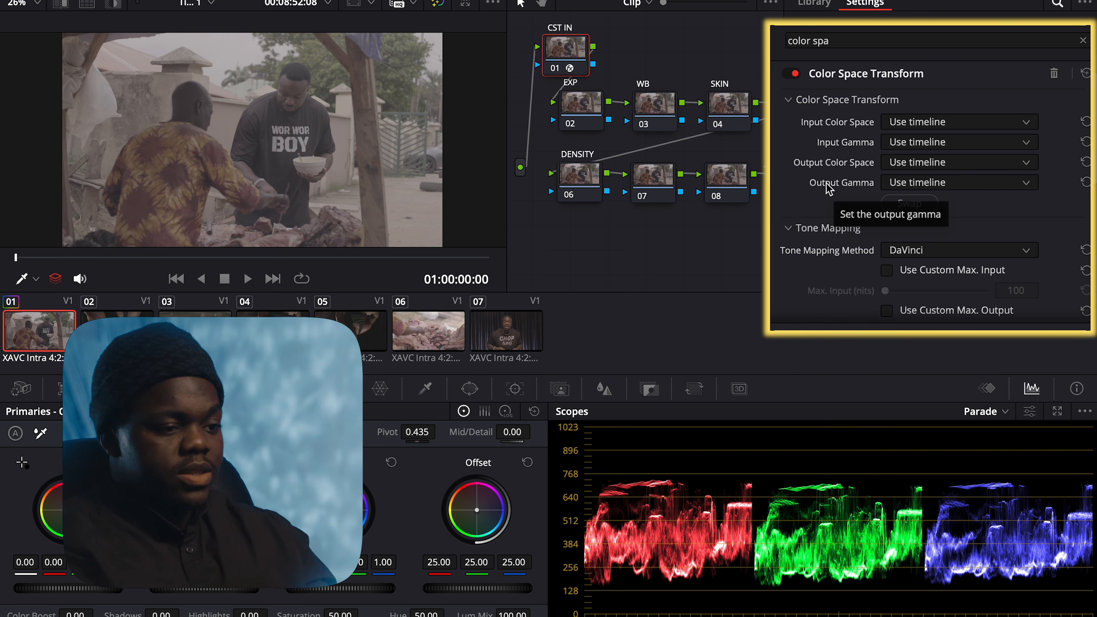
# Set the transform's input to Sony S-Gamut3 color space and Sony S-Log3 gamma
pyautogui.click(906, 124)
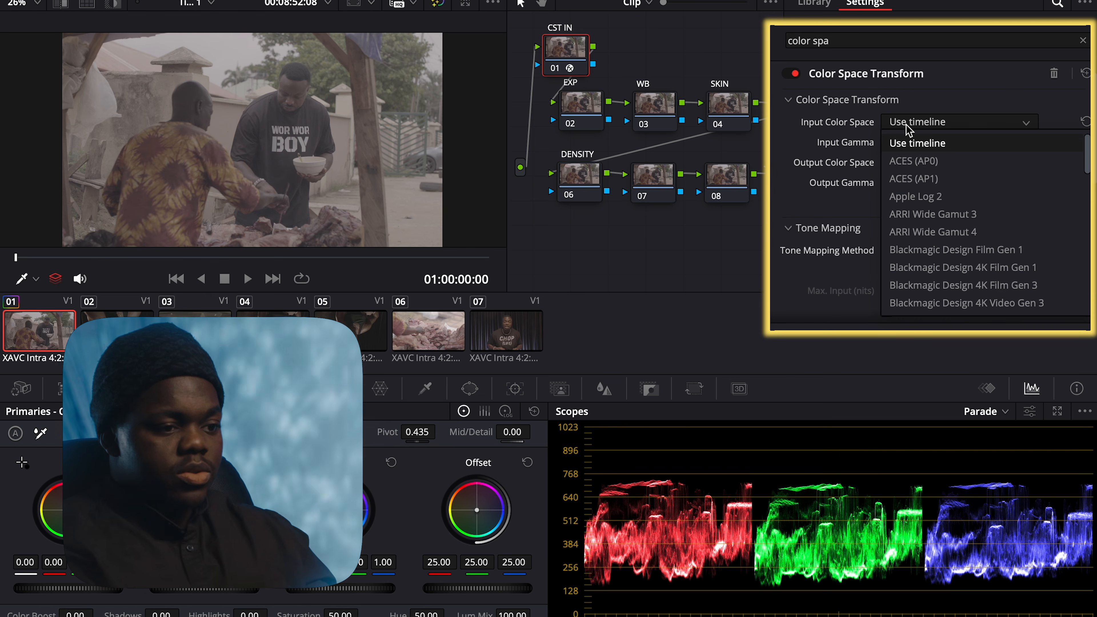
pyautogui.scroll(-7, 917, 185)
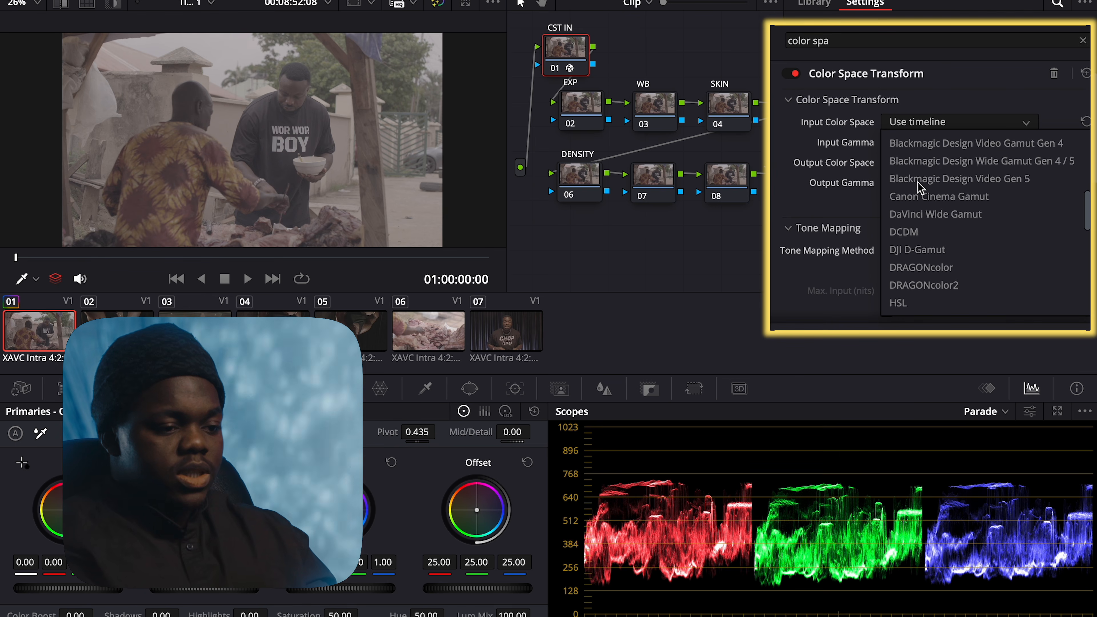
pyautogui.scroll(-6, 918, 183)
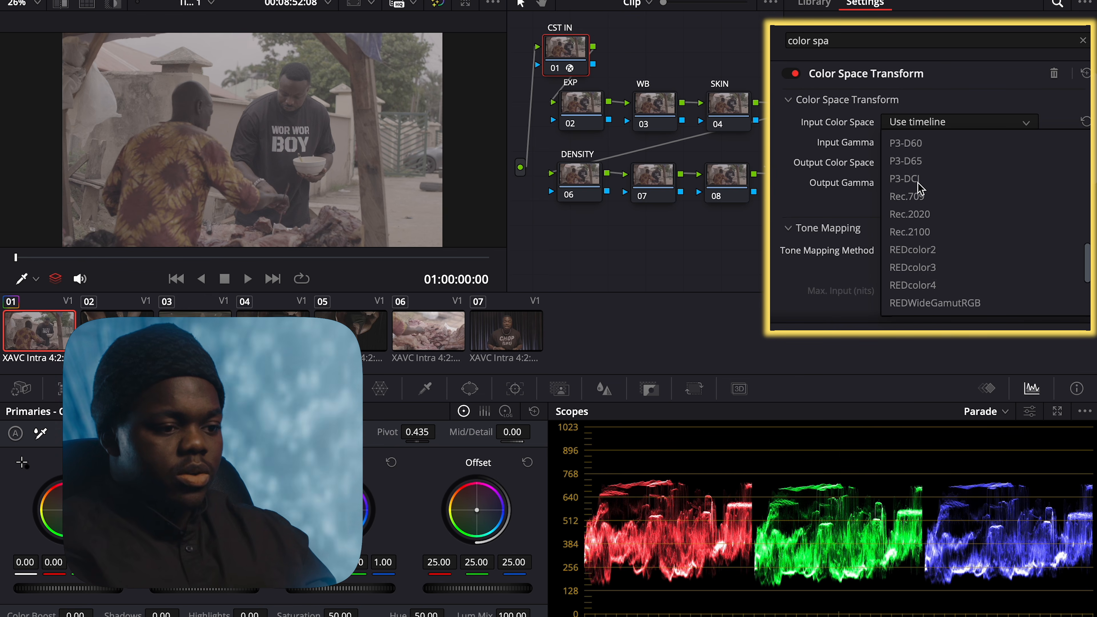
pyautogui.scroll(-3, 918, 184)
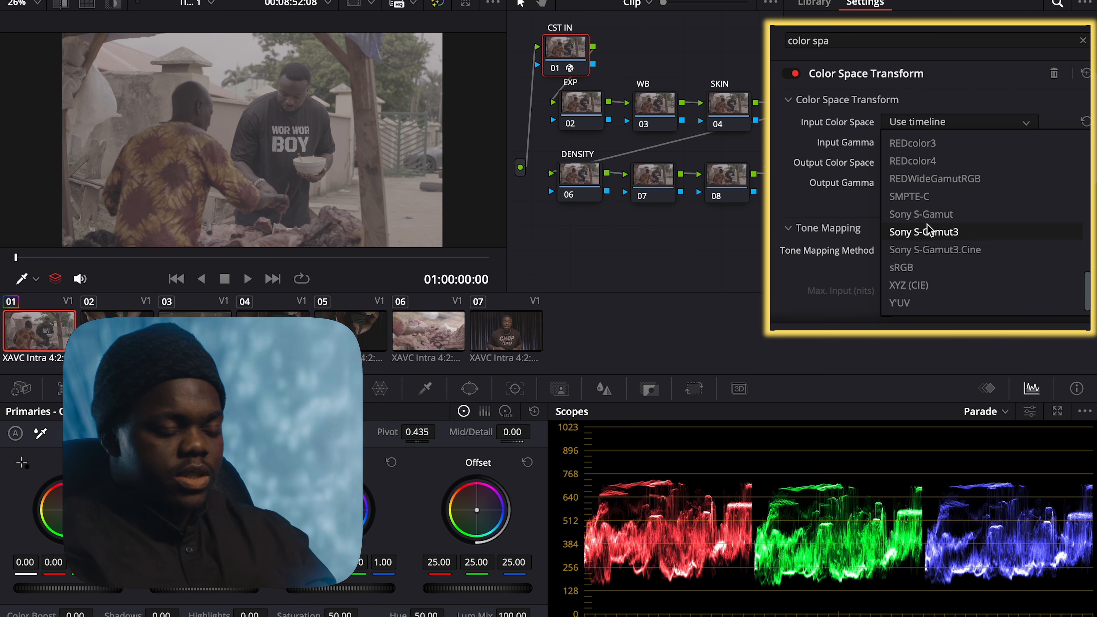
pyautogui.click(926, 224)
pyautogui.click(927, 149)
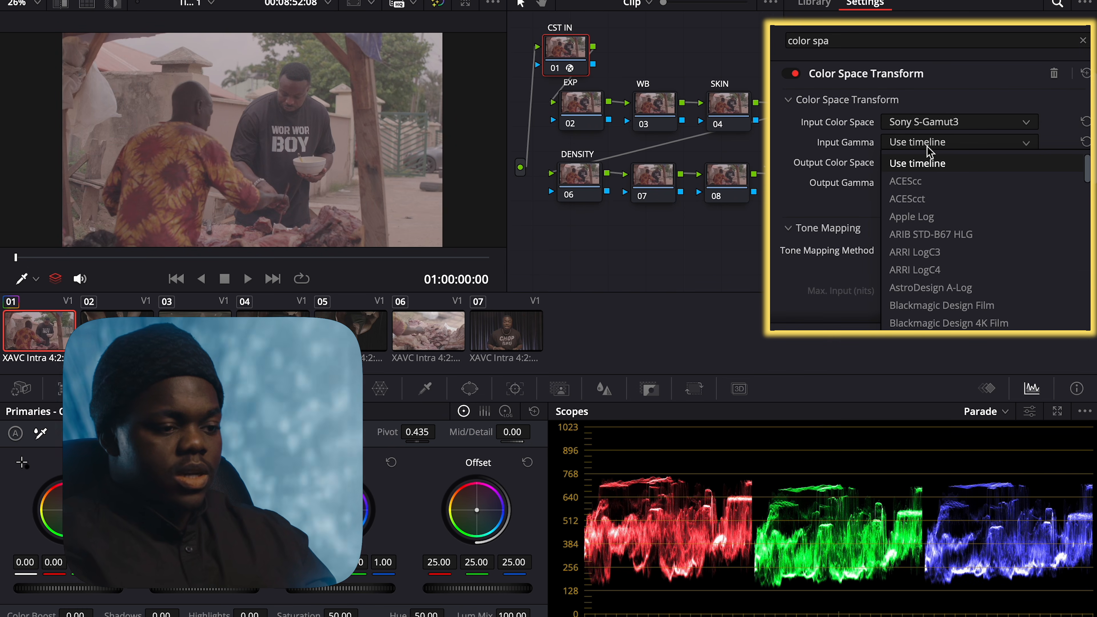
pyautogui.scroll(-3, 929, 254)
pyautogui.scroll(-10, 929, 254)
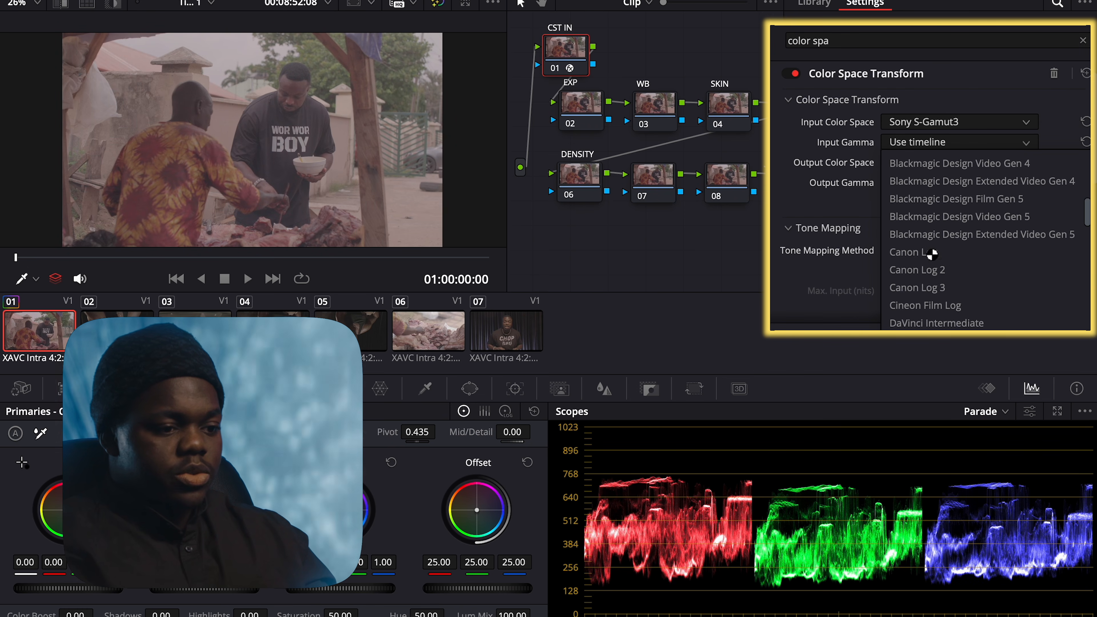
pyautogui.scroll(-8, 929, 254)
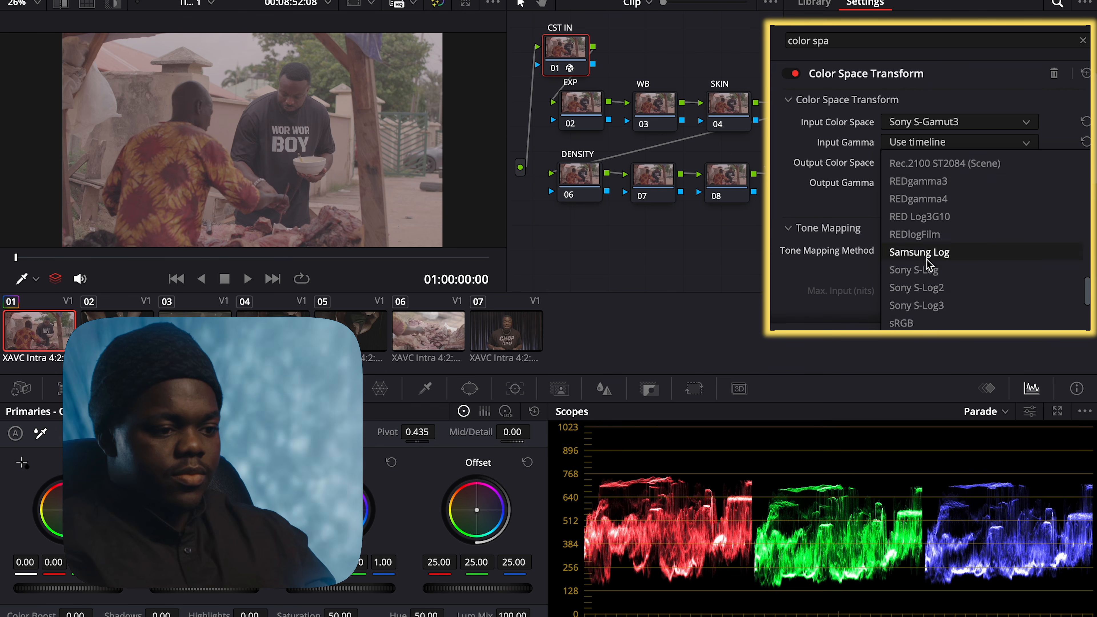
pyautogui.click(934, 305)
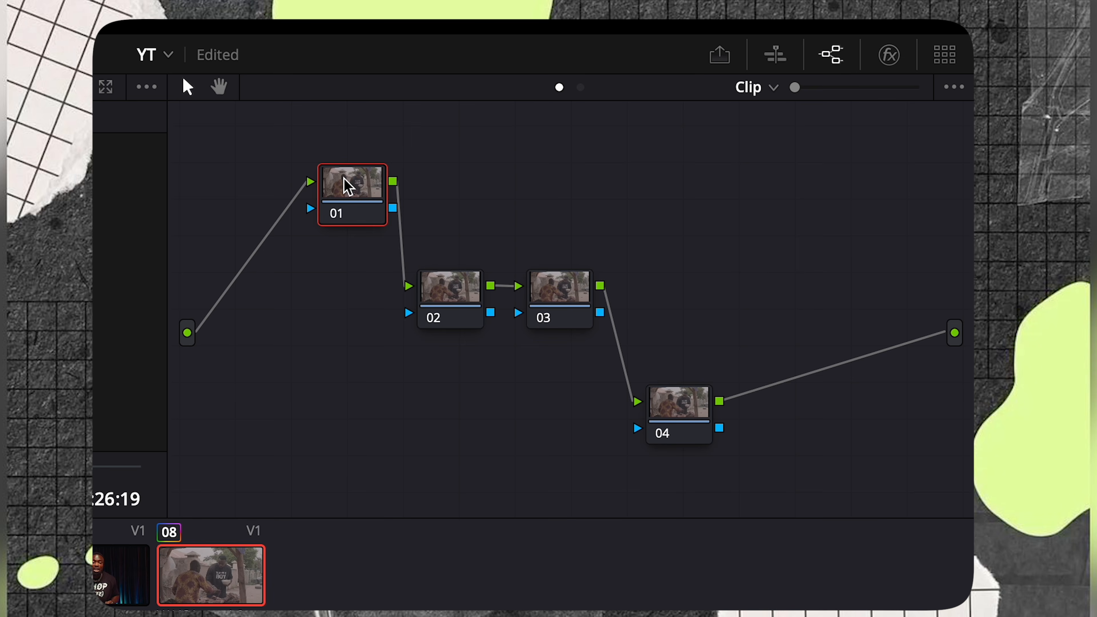
# Label node 01 'CST IN' and apply Color Space Transform to it
pyautogui.rightClick(345, 185)
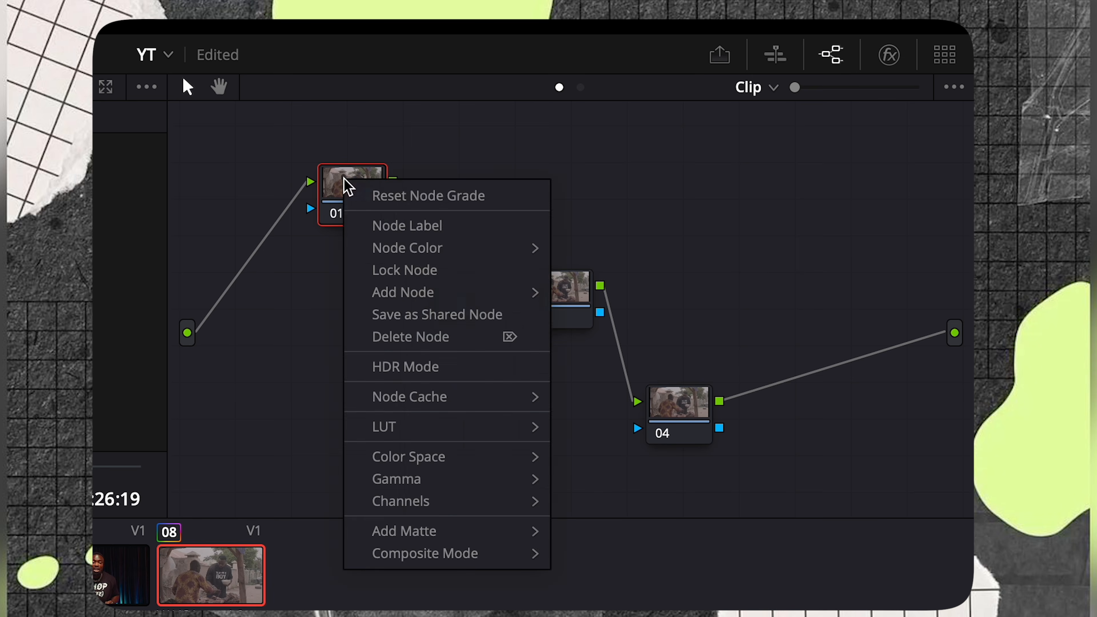
pyautogui.click(406, 225)
pyautogui.write('CST IN')
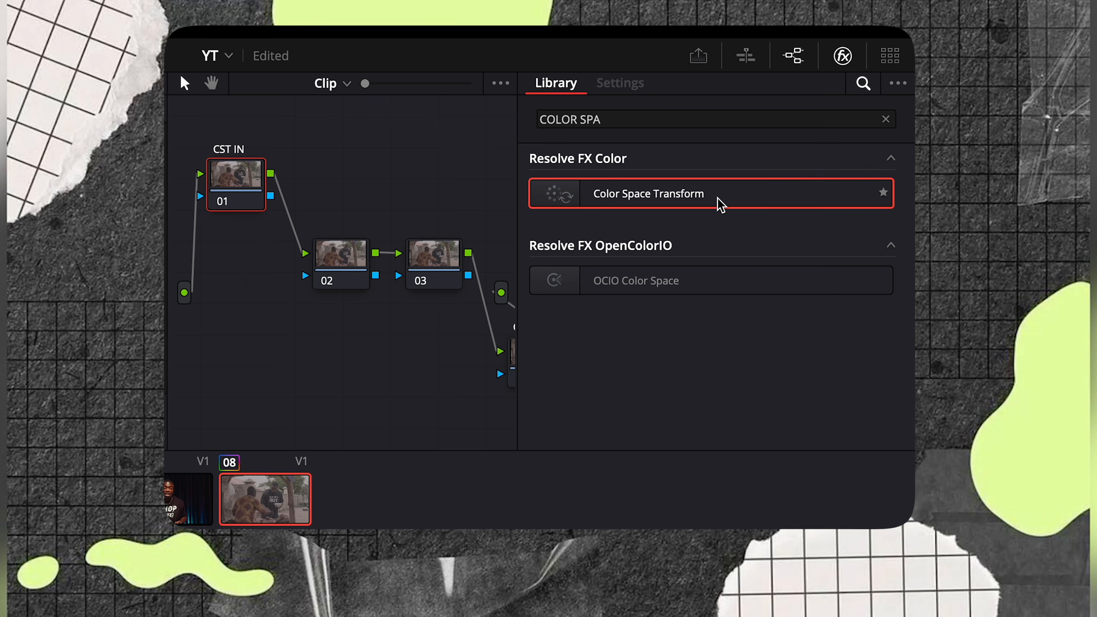
pyautogui.moveTo(721, 205); pyautogui.dragTo(242, 184)
# Convert Sony S-Gamut3/S-Log3 input to DaVinci Wide Gamut/DaVinci Intermediate output
pyautogui.click(741, 215)
pyautogui.scroll(-3, 708, 345)
pyautogui.scroll(-1, 708, 341)
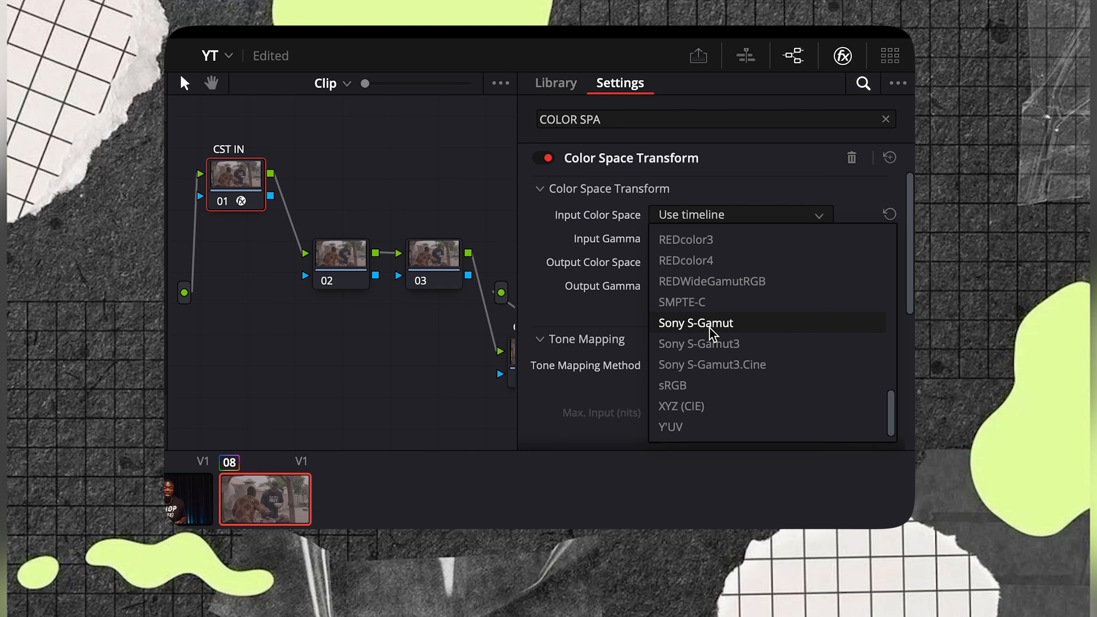
pyautogui.click(709, 344)
pyautogui.click(708, 238)
pyautogui.scroll(-6, 710, 372)
pyautogui.click(719, 369)
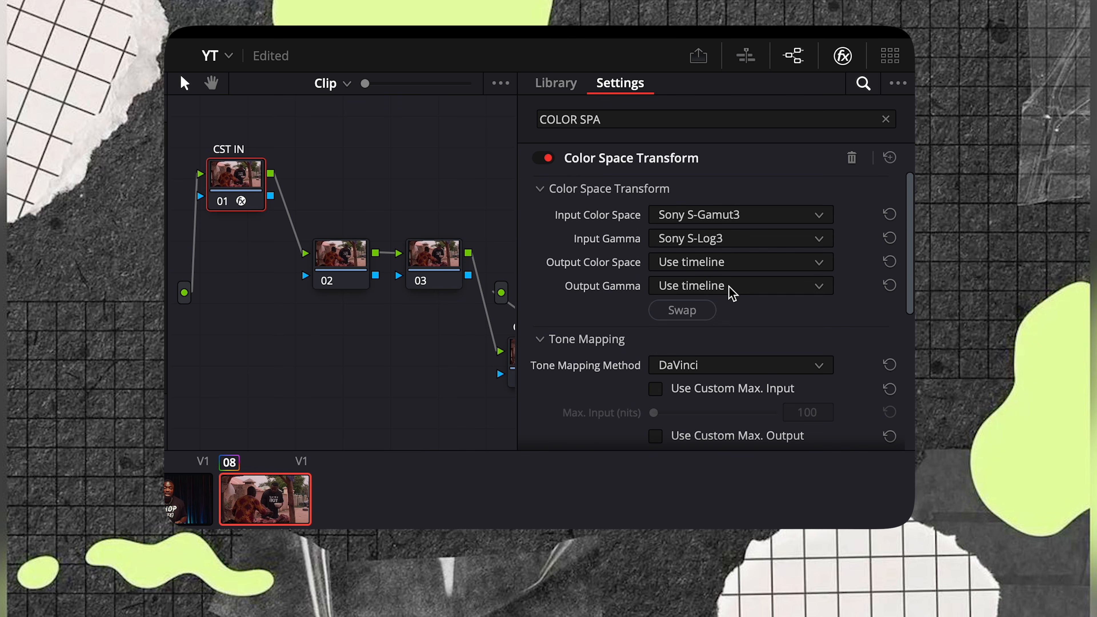
pyautogui.click(728, 262)
pyautogui.click(727, 358)
pyautogui.click(734, 286)
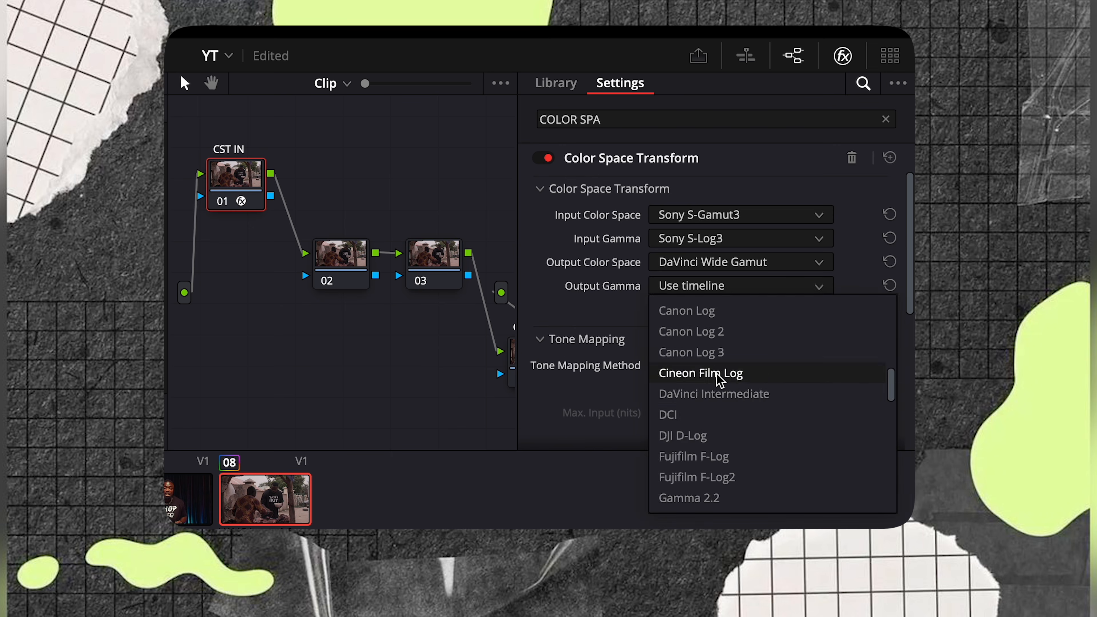
pyautogui.click(713, 393)
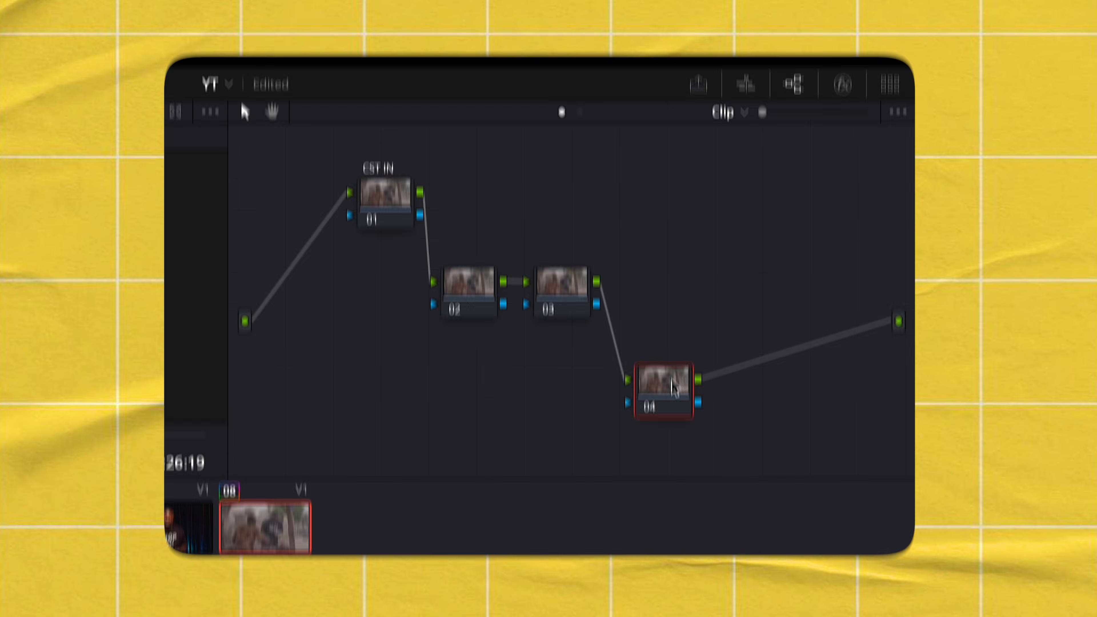
# Label node 04 'CST OUT' and apply Color Space Transform to it
pyautogui.rightClick(672, 354)
pyautogui.click(718, 392)
pyautogui.write('CST')
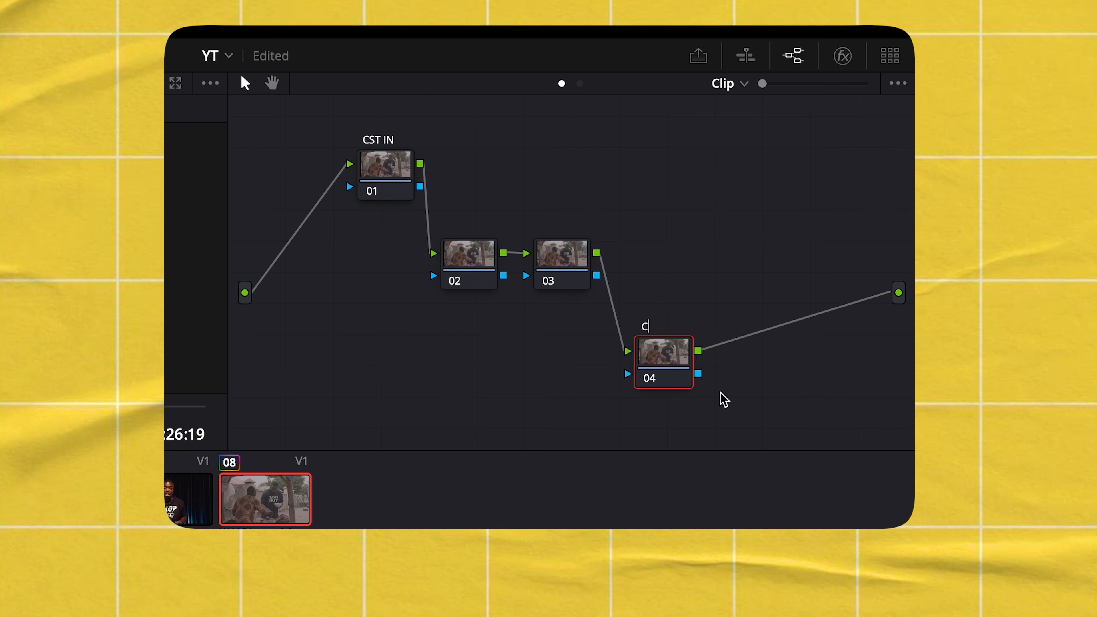
pyautogui.moveTo(657, 193); pyautogui.dragTo(365, 372)
# Set node 04's input to DaVinci Wide Gamut with DaVinci Intermediate gamma
pyautogui.click(735, 215)
pyautogui.scroll(-5, 717, 348)
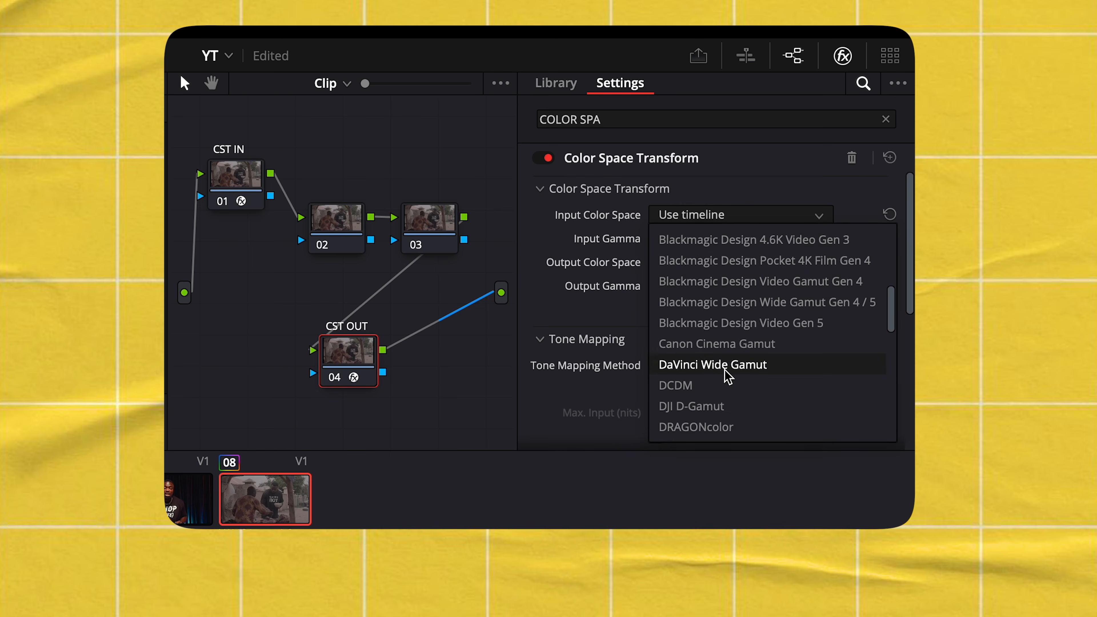
pyautogui.click(701, 367)
pyautogui.click(719, 239)
pyautogui.scroll(-7, 718, 385)
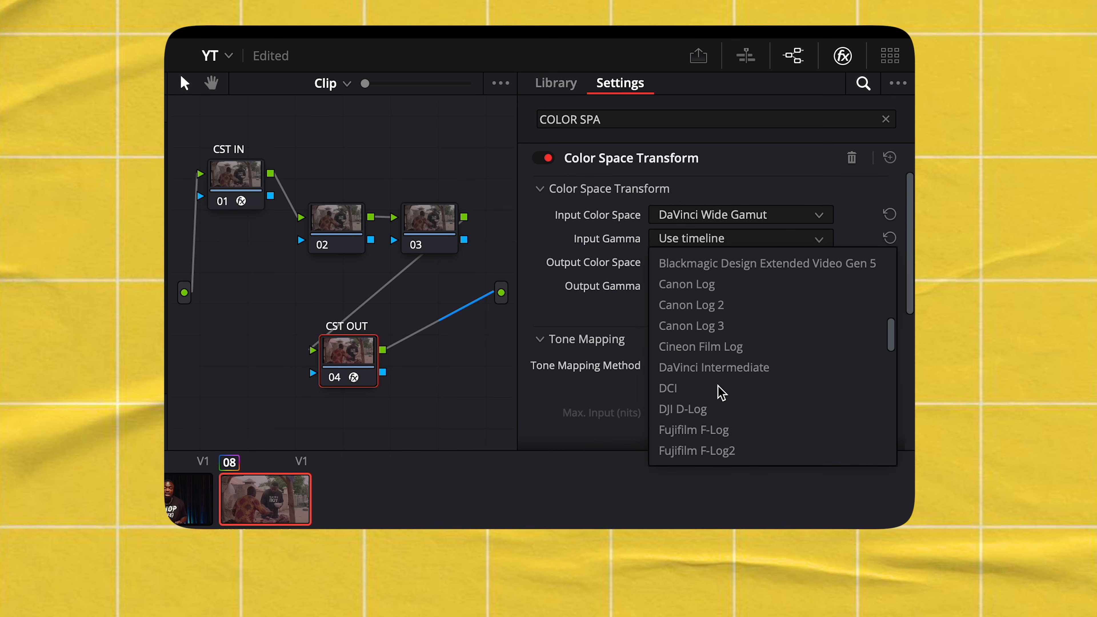
pyautogui.scroll(1, 720, 392)
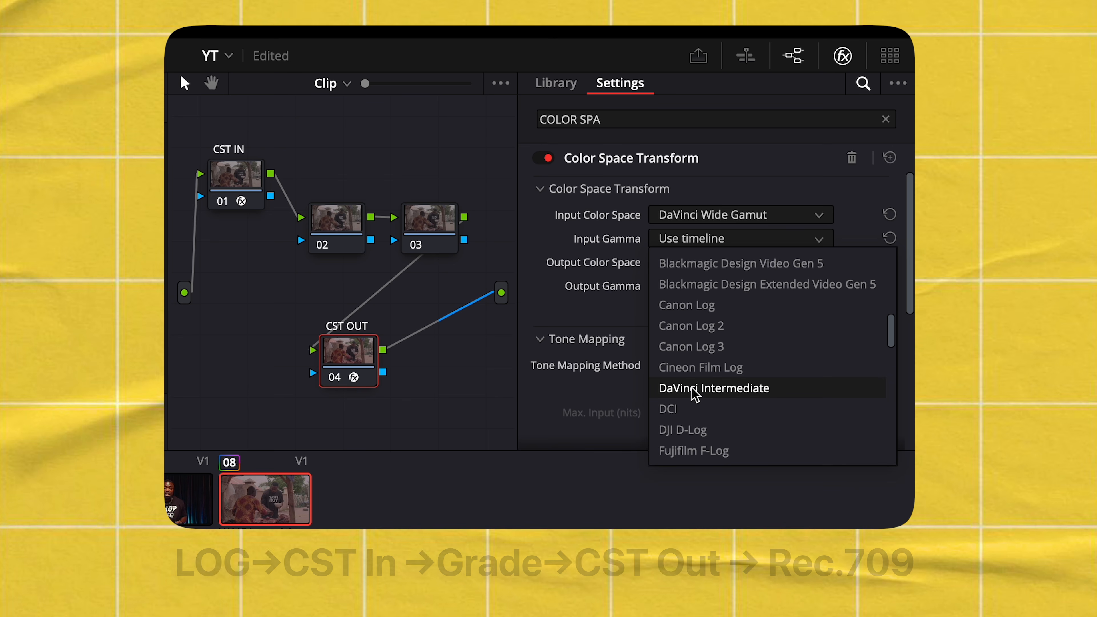
pyautogui.click(720, 397)
# Set node 04's output to Rec.709 with Gamma 2.4
pyautogui.click(734, 263)
pyautogui.scroll(-8, 740, 390)
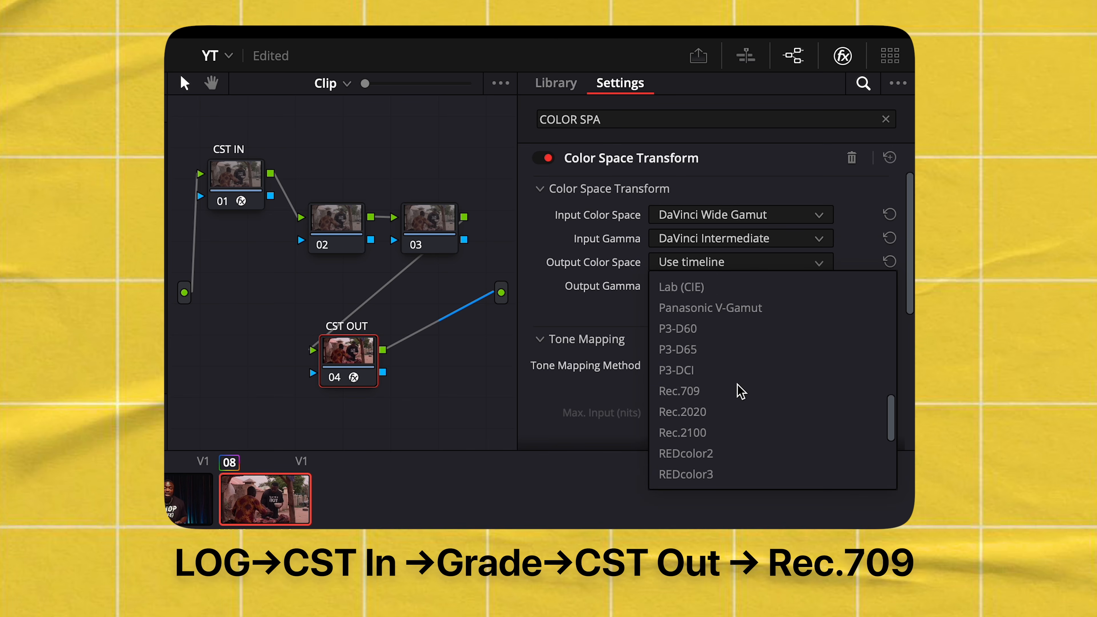
pyautogui.scroll(-1, 730, 388)
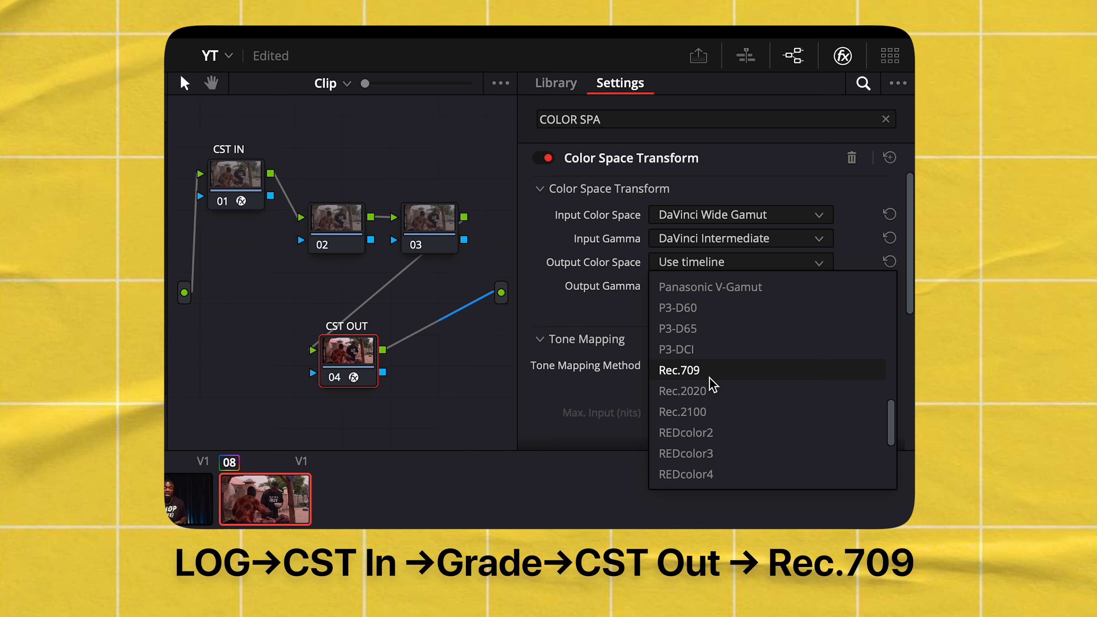
pyautogui.click(711, 376)
pyautogui.click(722, 287)
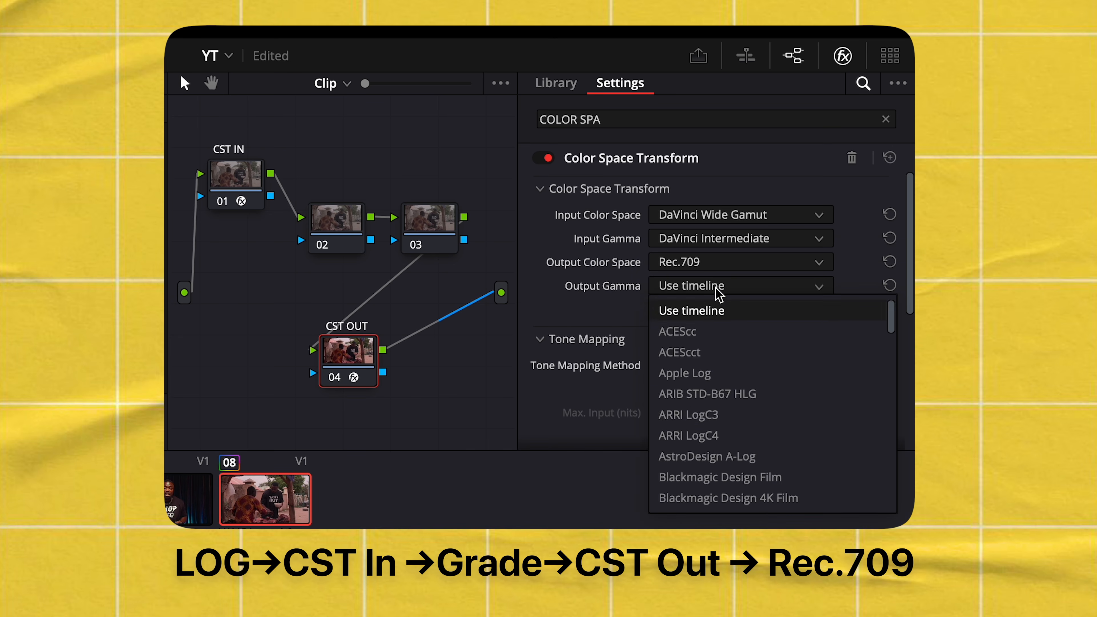
pyautogui.scroll(-5, 717, 432)
pyautogui.click(715, 456)
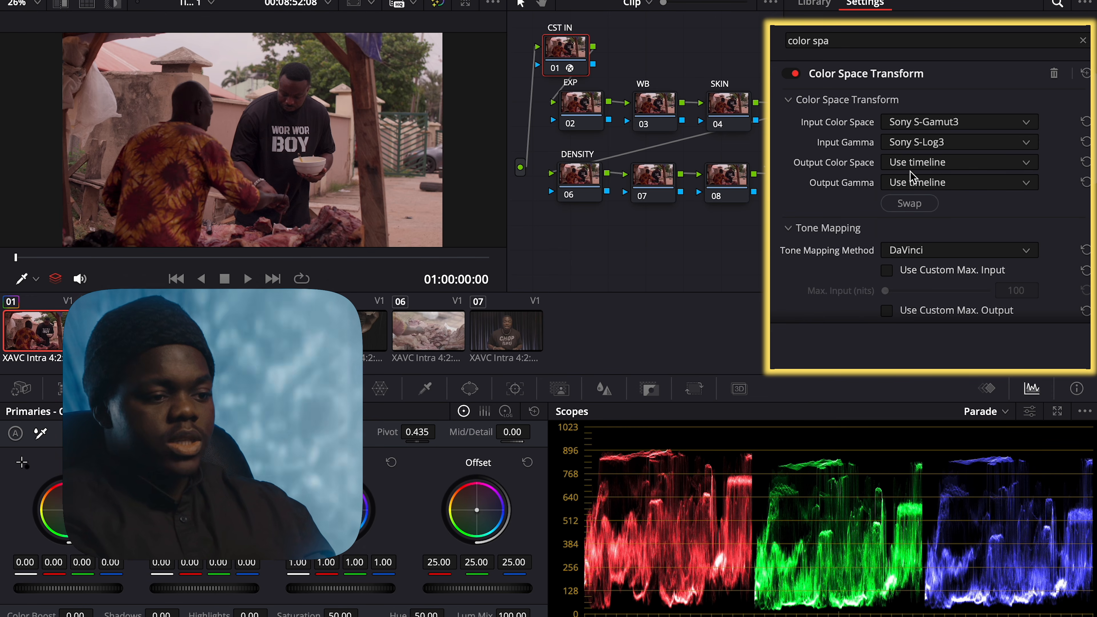
# Choose DaVinci Wide Gamut output color space and DaVinci Intermediate output gamma for CST IN
pyautogui.click(924, 164)
pyautogui.scroll(-8, 931, 257)
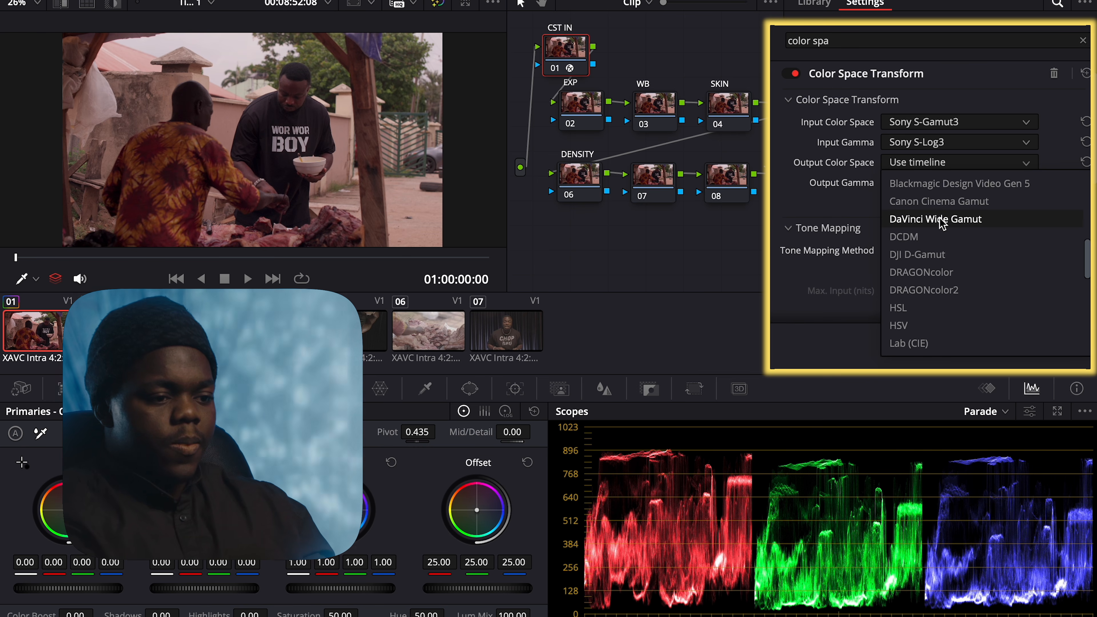
pyautogui.click(936, 219)
pyautogui.scroll(-6, 929, 252)
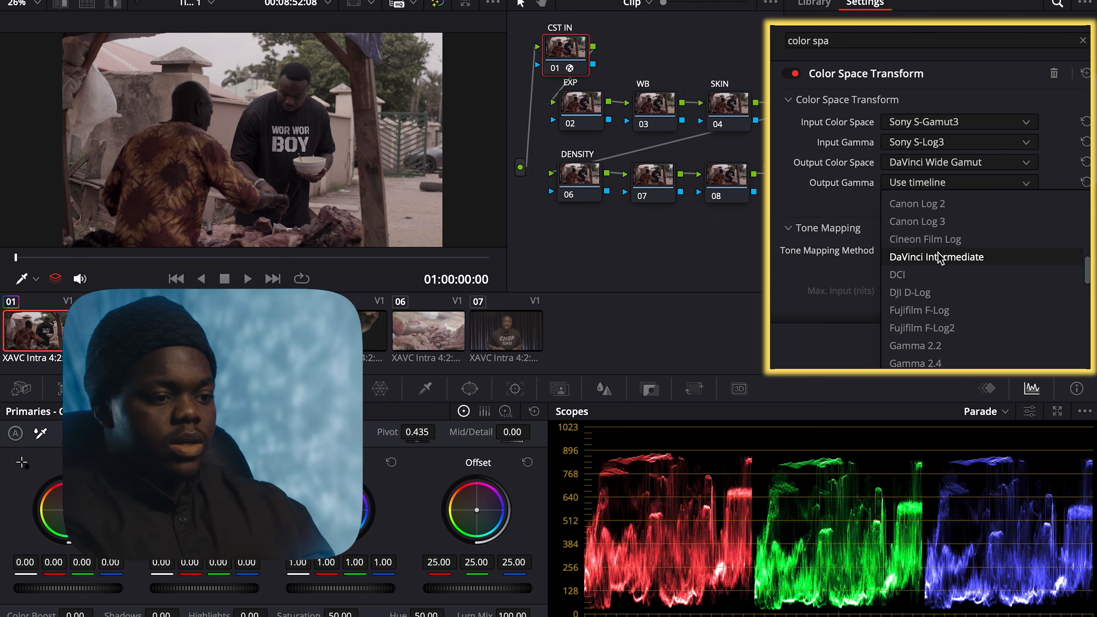
pyautogui.click(940, 258)
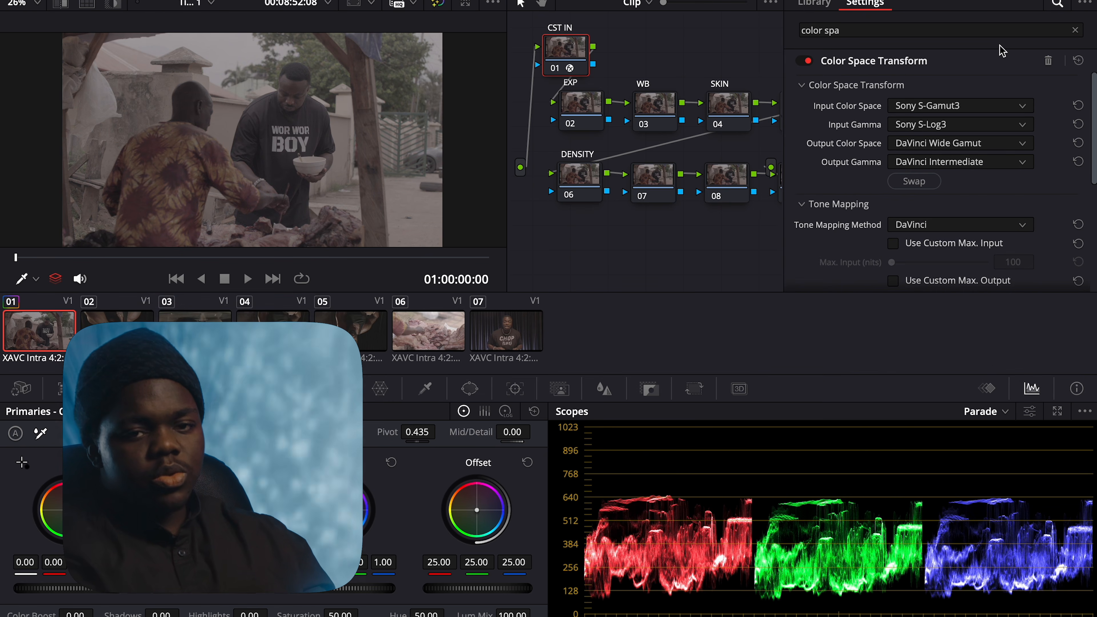
# Paste the CST IN grade onto node 10 and move it below the DENSITY row
pyautogui.rightClick(573, 54)
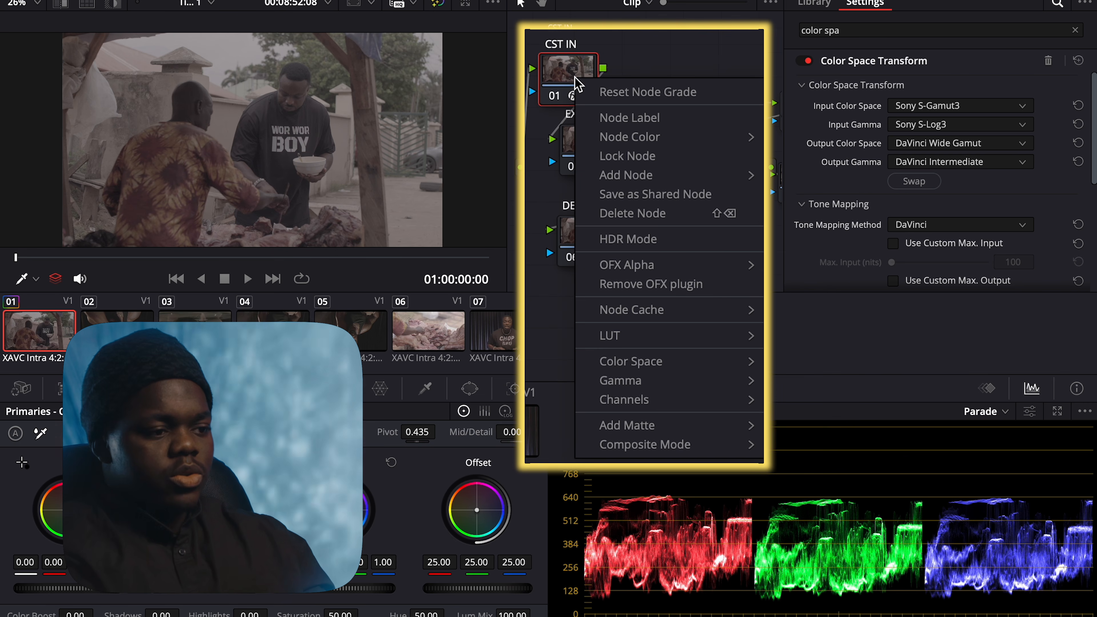
pyautogui.click(566, 77)
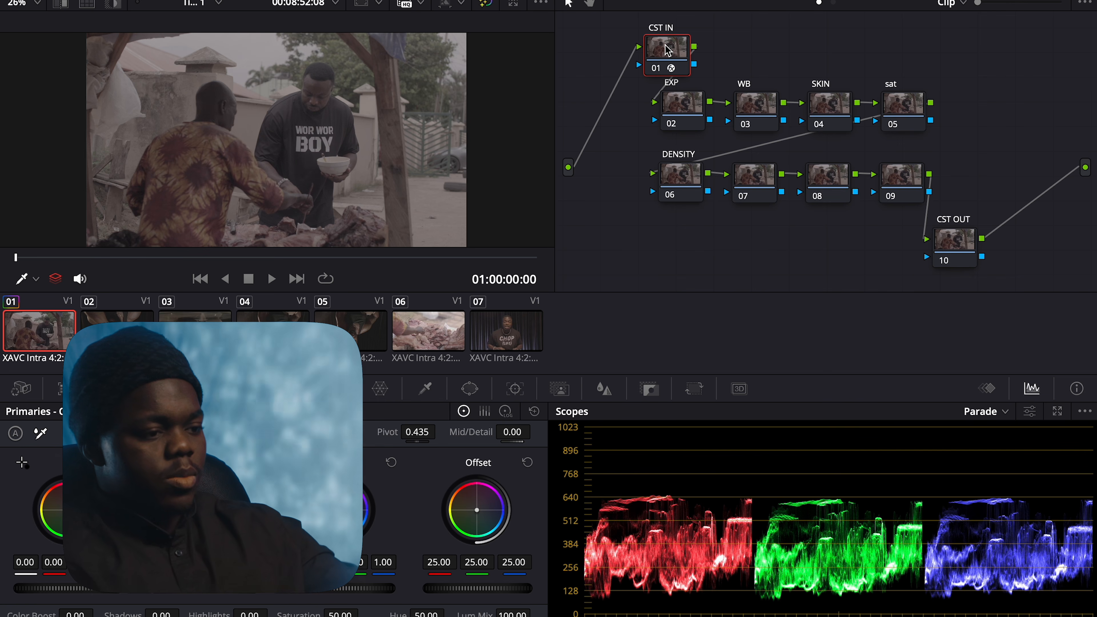
pyautogui.click(960, 241)
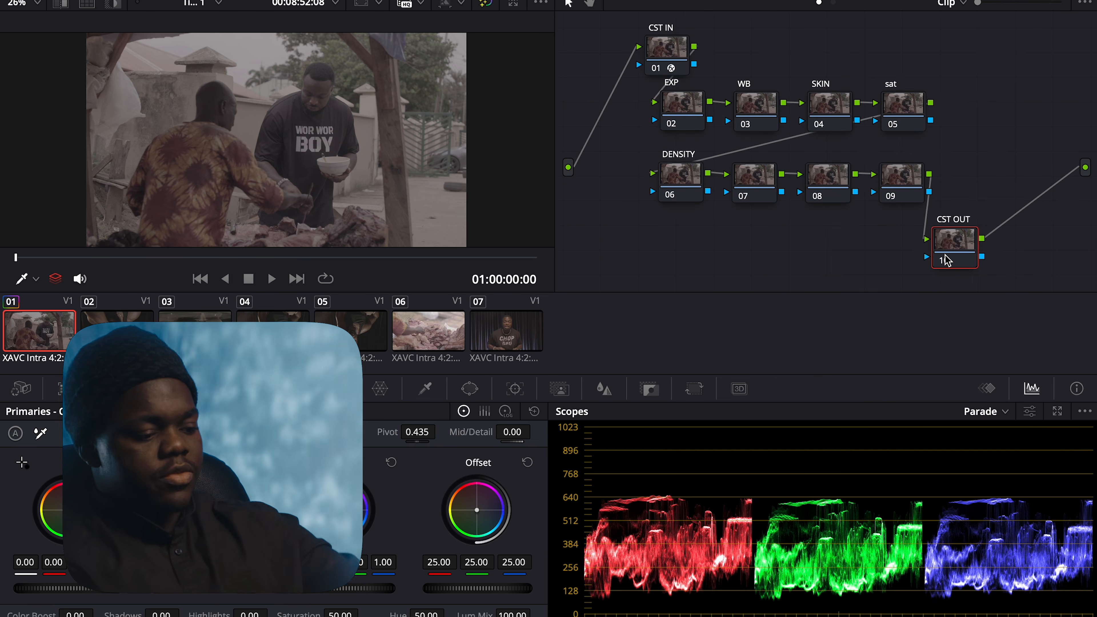
pyautogui.press('super+v')
pyautogui.moveTo(951, 260); pyautogui.dragTo(710, 264)
# Swap node 10's transform so it outputs Rec.709 with Gamma 2.4
pyautogui.click(1004, 1)
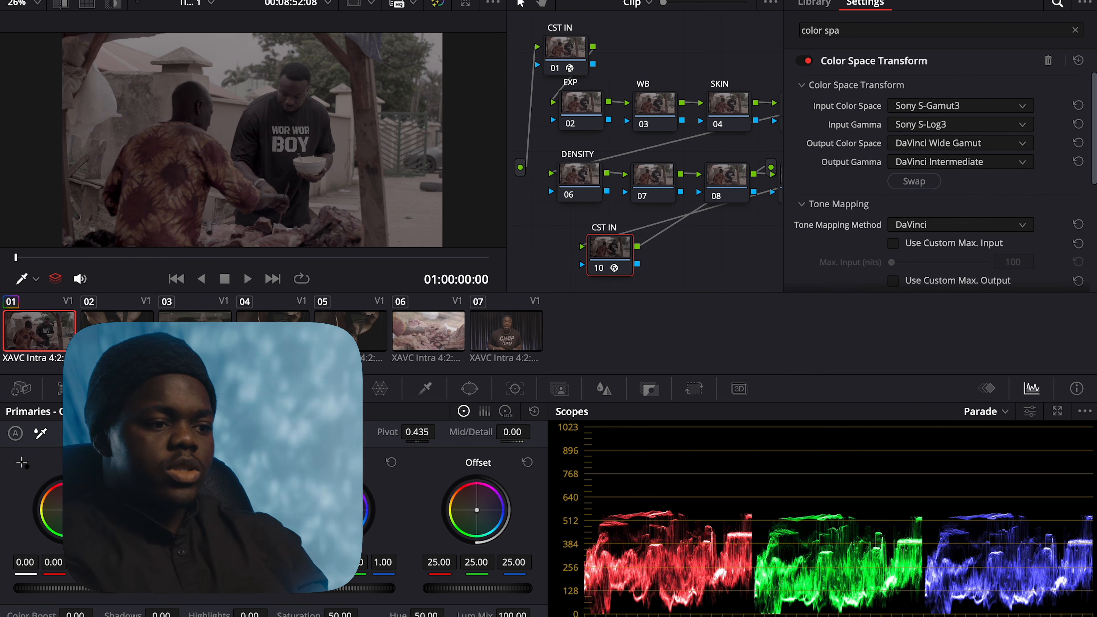
pyautogui.moveTo(617, 258); pyautogui.dragTo(618, 257)
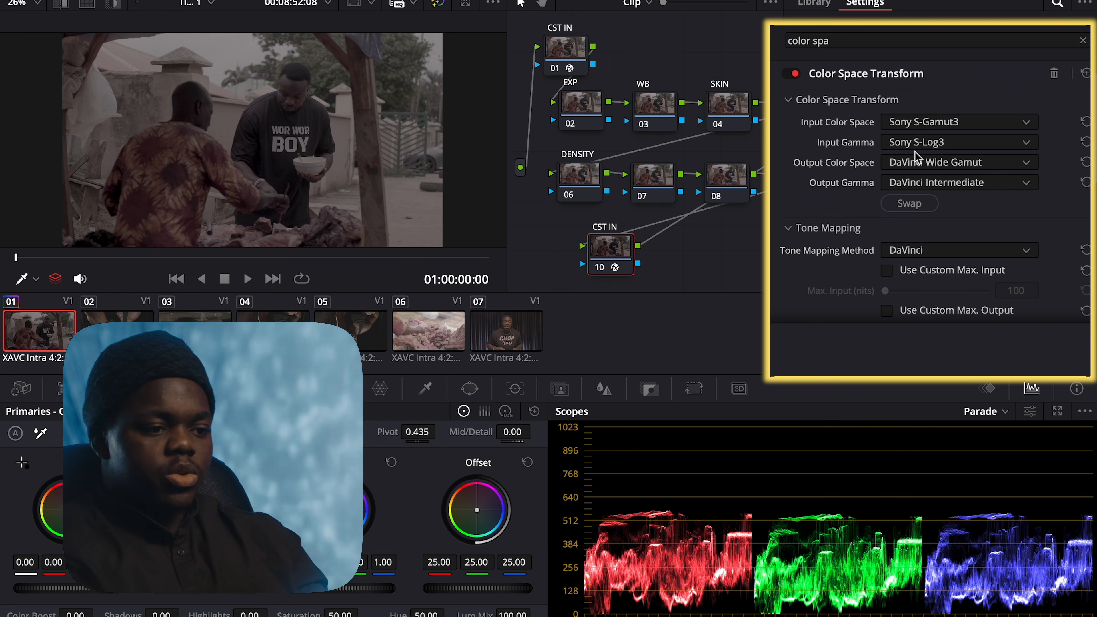
pyautogui.click(910, 203)
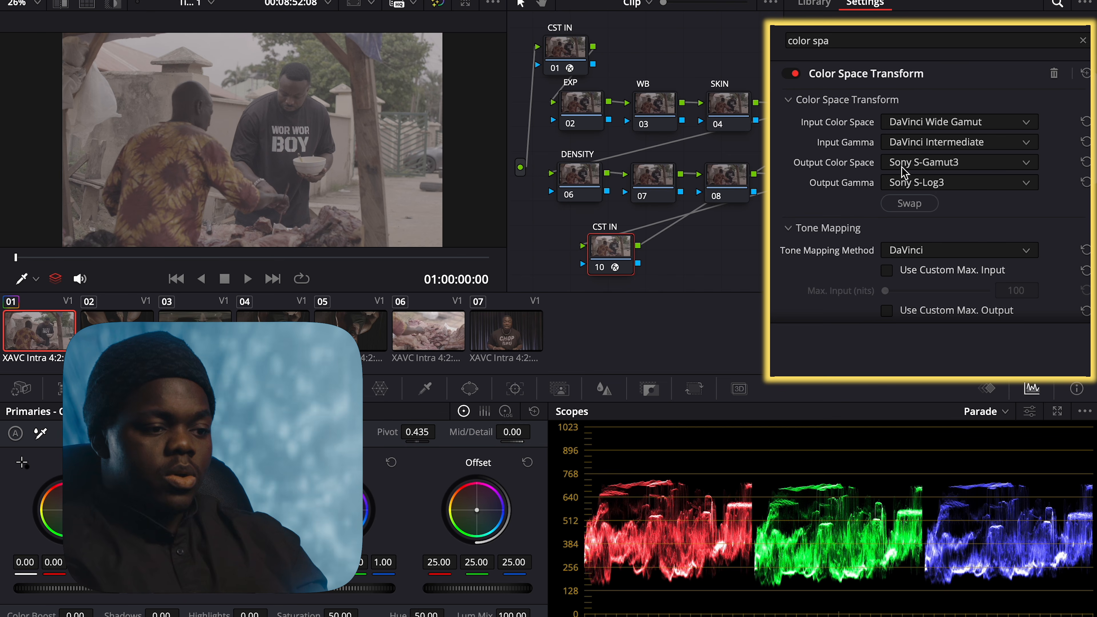
pyautogui.click(918, 169)
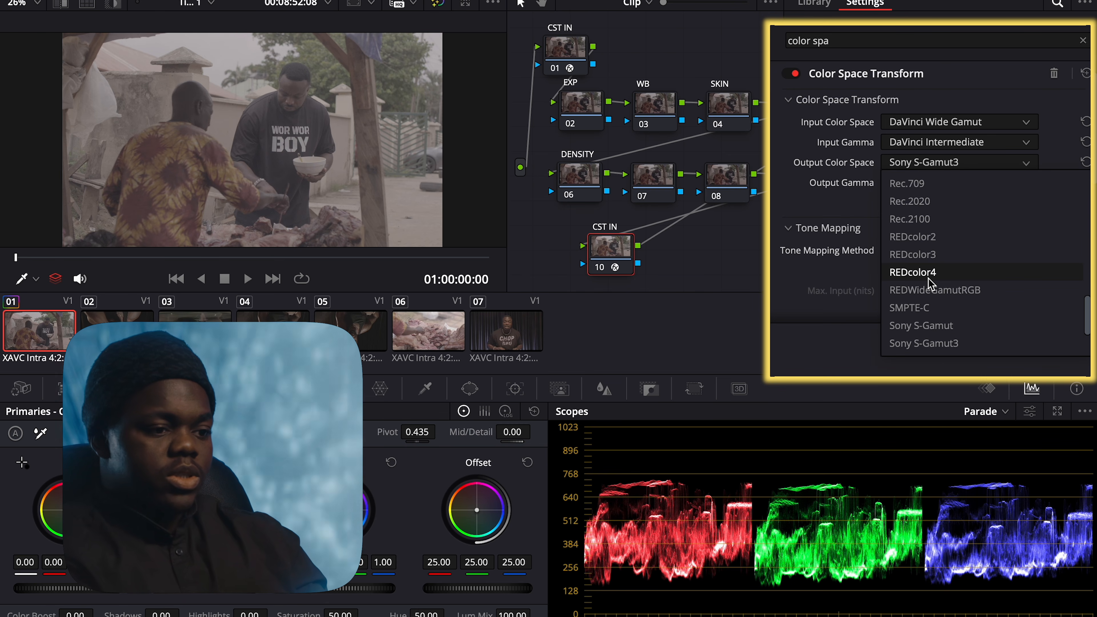
pyautogui.click(921, 185)
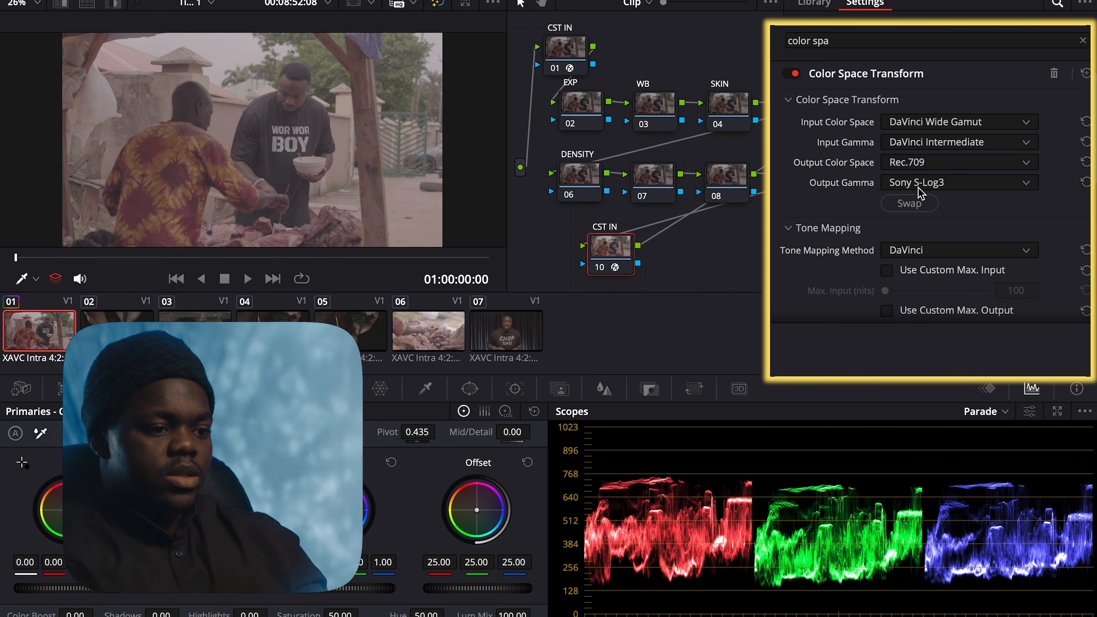
pyautogui.click(927, 183)
pyautogui.scroll(-5, 935, 293)
pyautogui.scroll(5, 935, 294)
pyautogui.scroll(5, 935, 294)
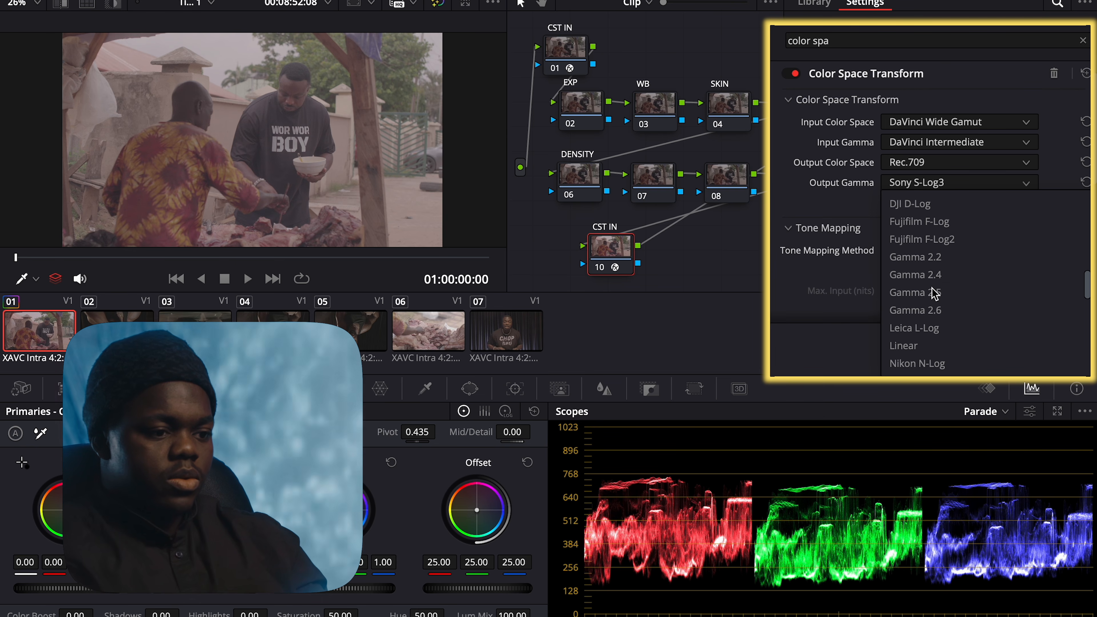
pyautogui.click(916, 276)
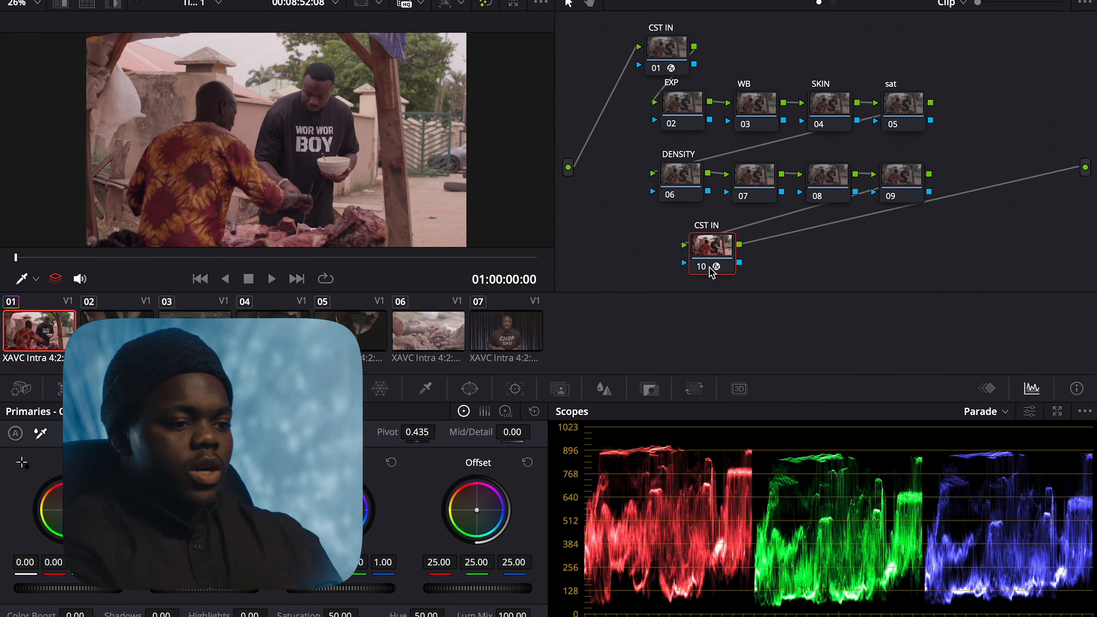
# Place node 10 beside node 09, compare with grades bypassed, and jump to 01:00:06:08
pyautogui.moveTo(711, 247); pyautogui.dragTo(962, 236)
pyautogui.moveTo(671, 60); pyautogui.dragTo(648, 60)
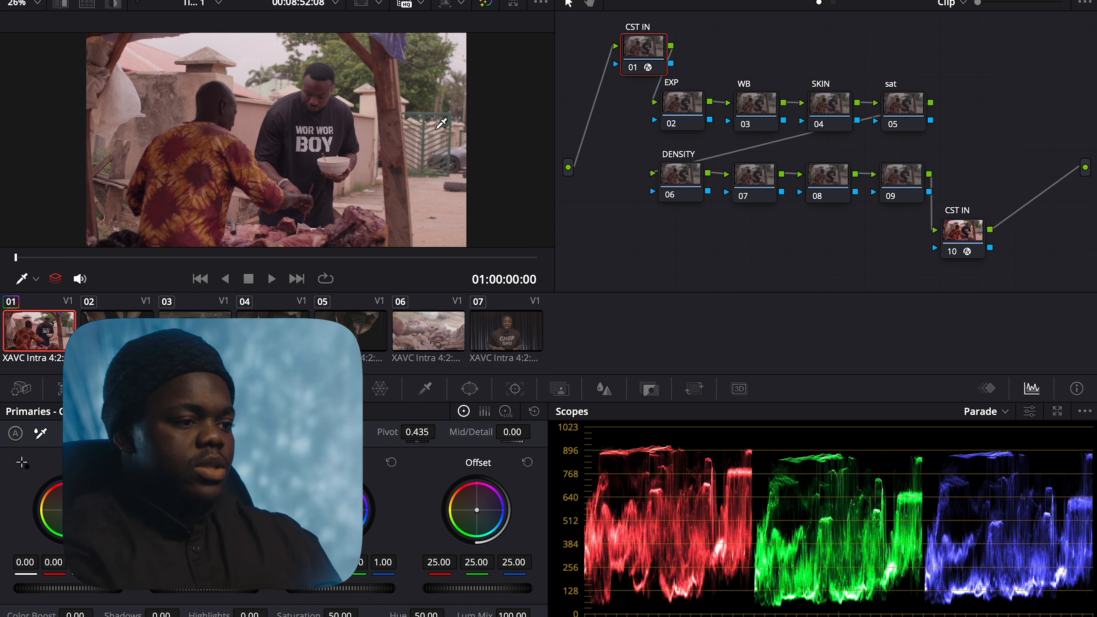
pyautogui.click(485, 5)
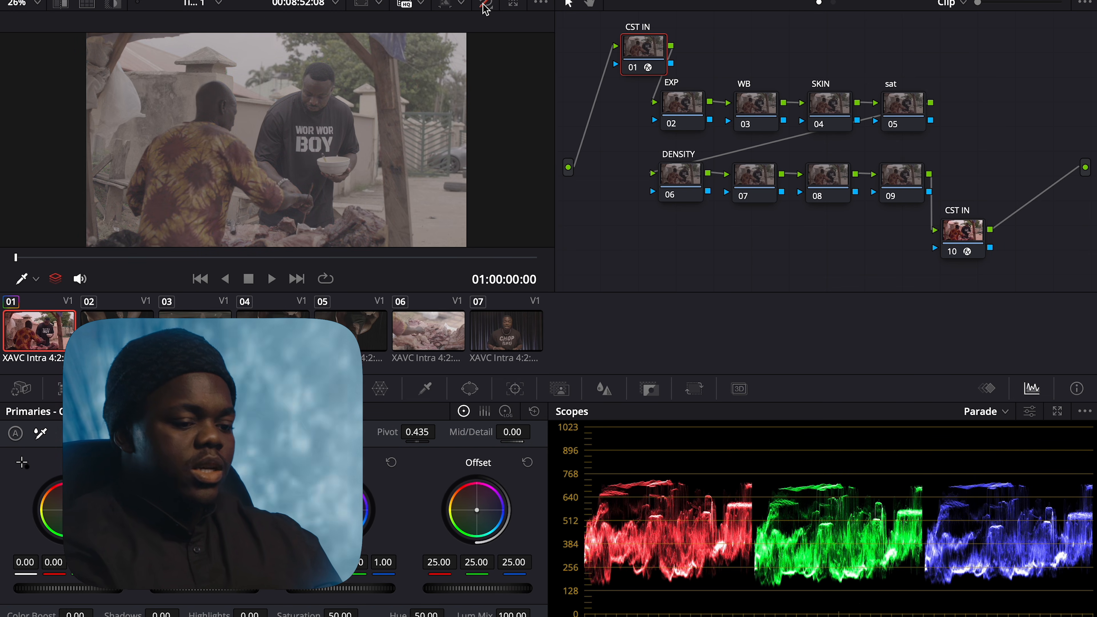
pyautogui.click(484, 5)
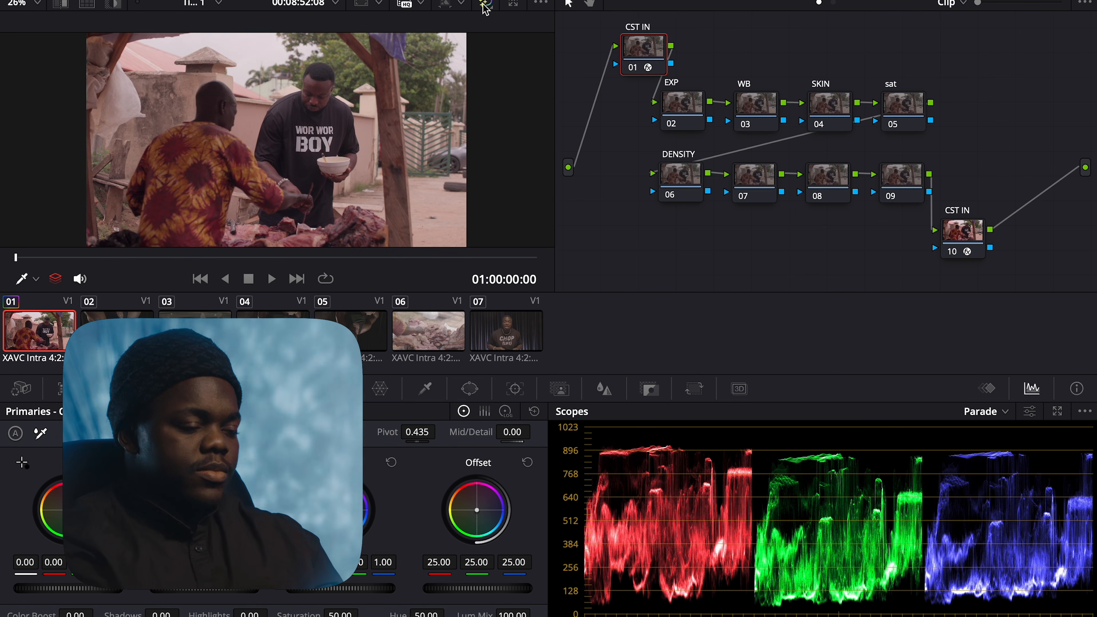
pyautogui.click(203, 257)
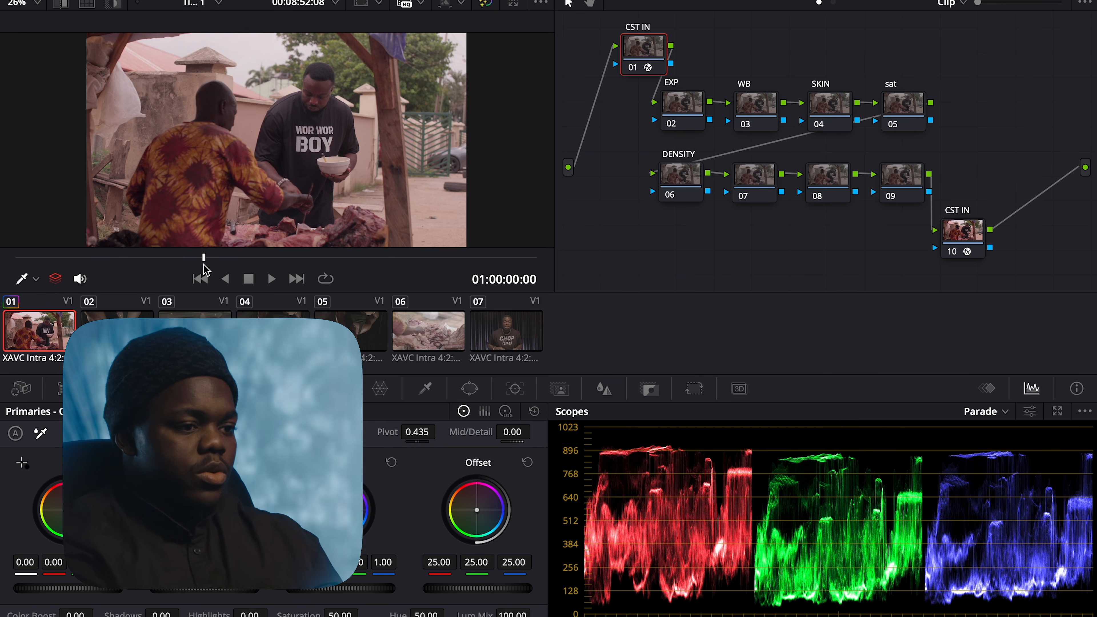
pyautogui.moveTo(658, 50); pyautogui.dragTo(628, 50)
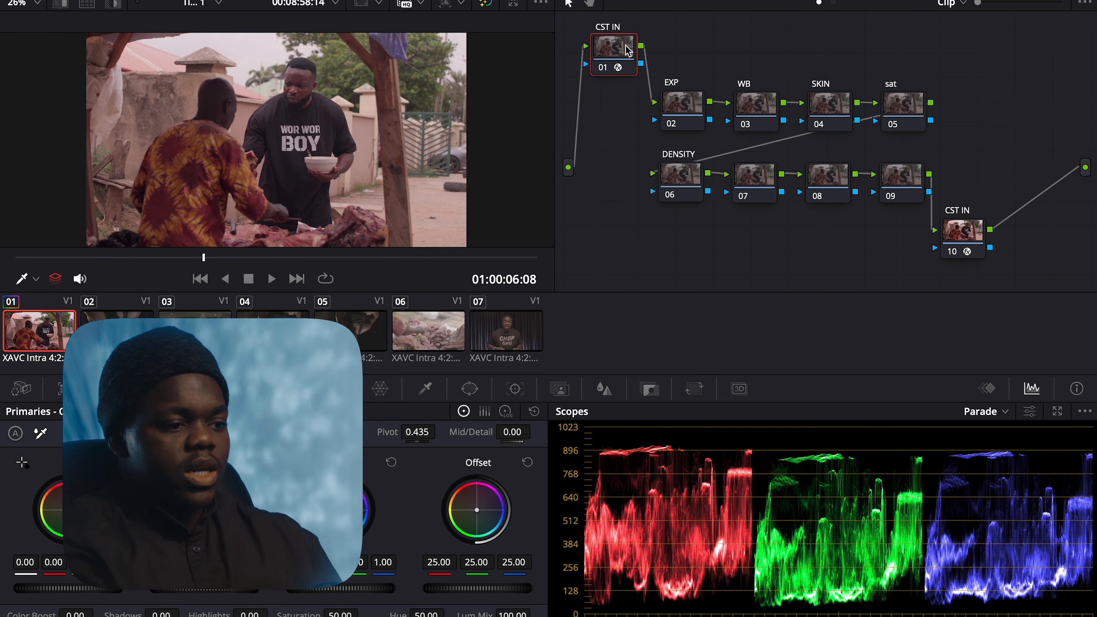
# From the EXP node's context menu, choose Sony S-Gamut3 colour space and Sony S-Log3 gamma
pyautogui.click(696, 119)
pyautogui.rightClick(684, 112)
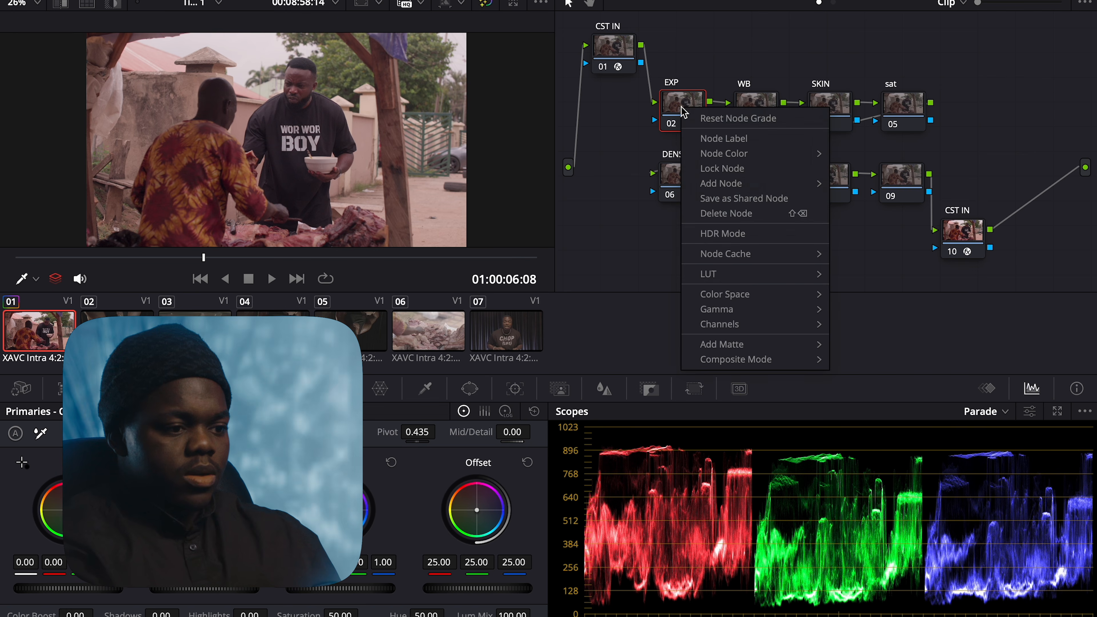
pyautogui.moveTo(744, 294)
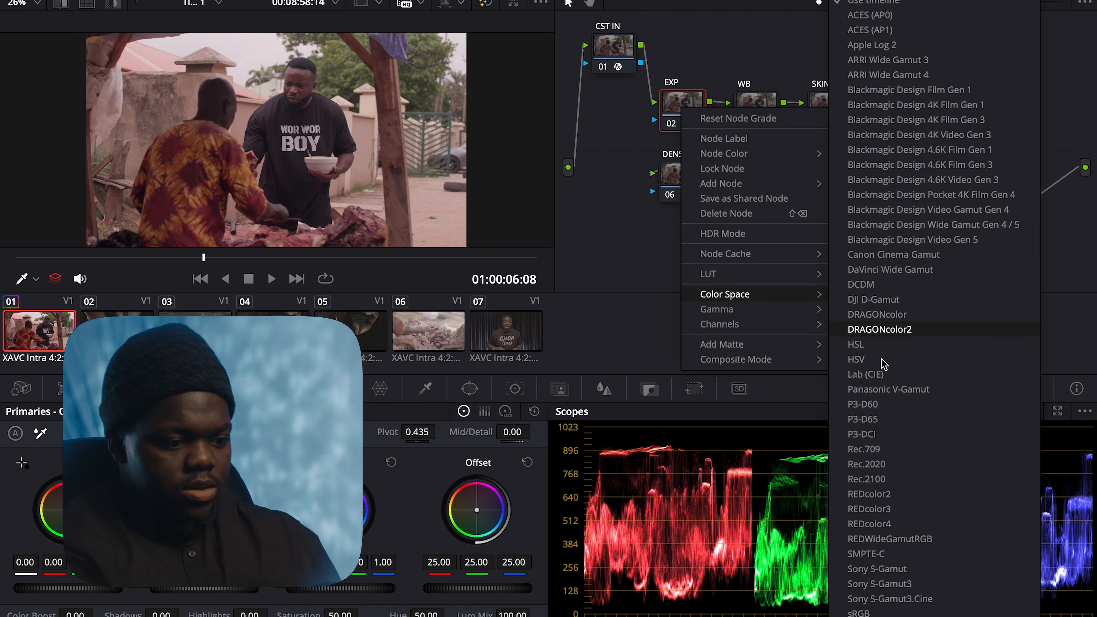
pyautogui.click(905, 588)
pyautogui.rightClick(693, 116)
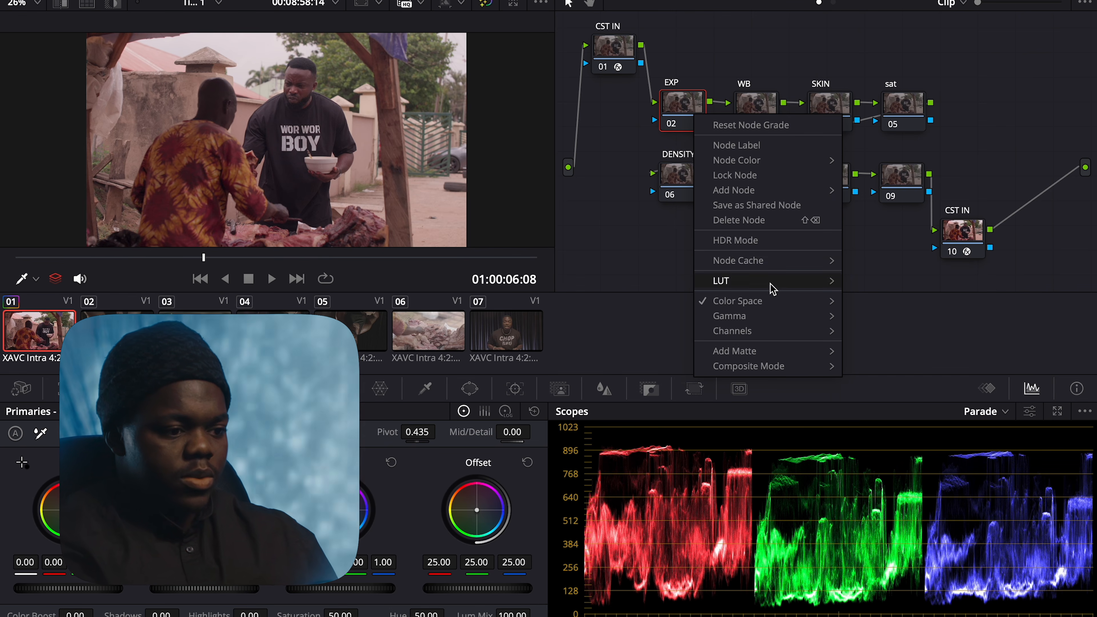
pyautogui.moveTo(773, 316)
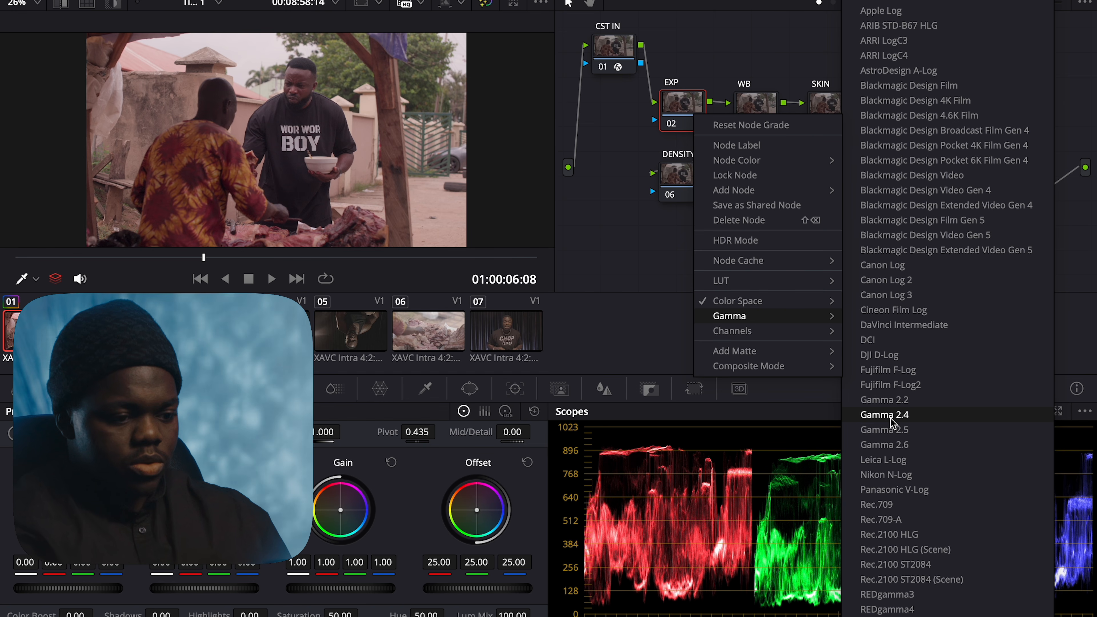
pyautogui.scroll(-5, 891, 421)
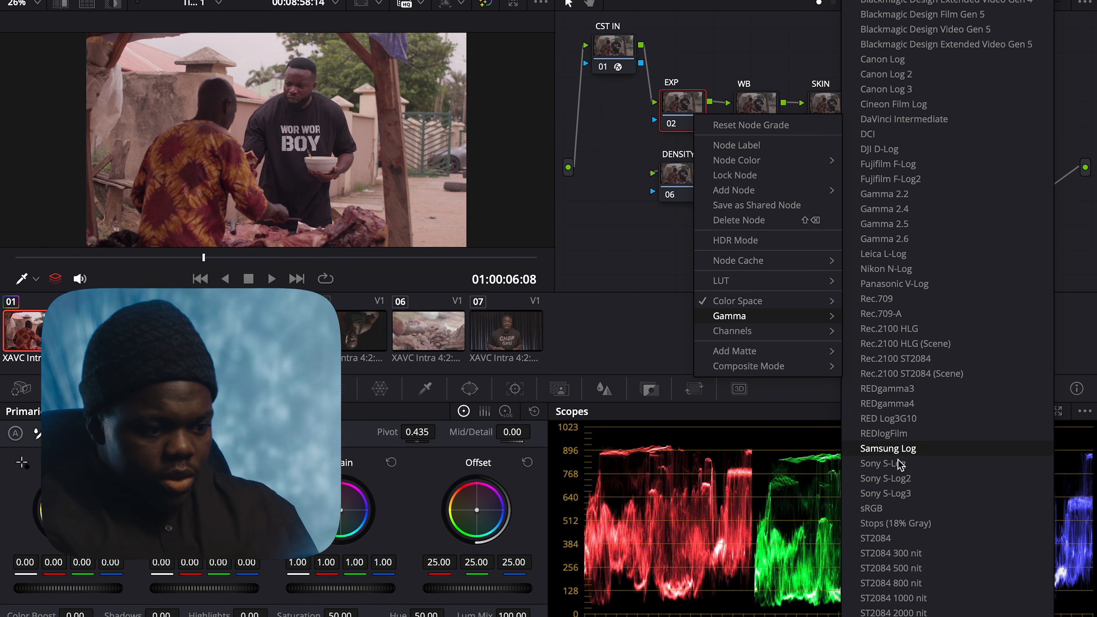
pyautogui.click(903, 494)
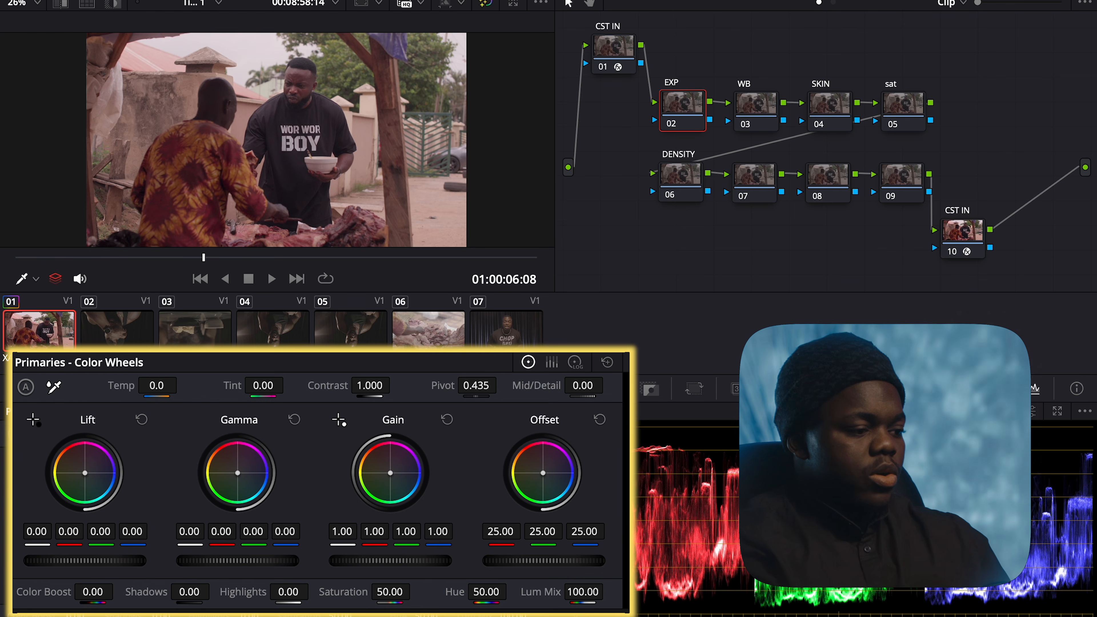
# Set EXP Lift to 0.01, Gain to 0.99 and Gamma to 0.01, comparing with bypass
pyautogui.moveTo(118, 566); pyautogui.dragTo(126, 565)
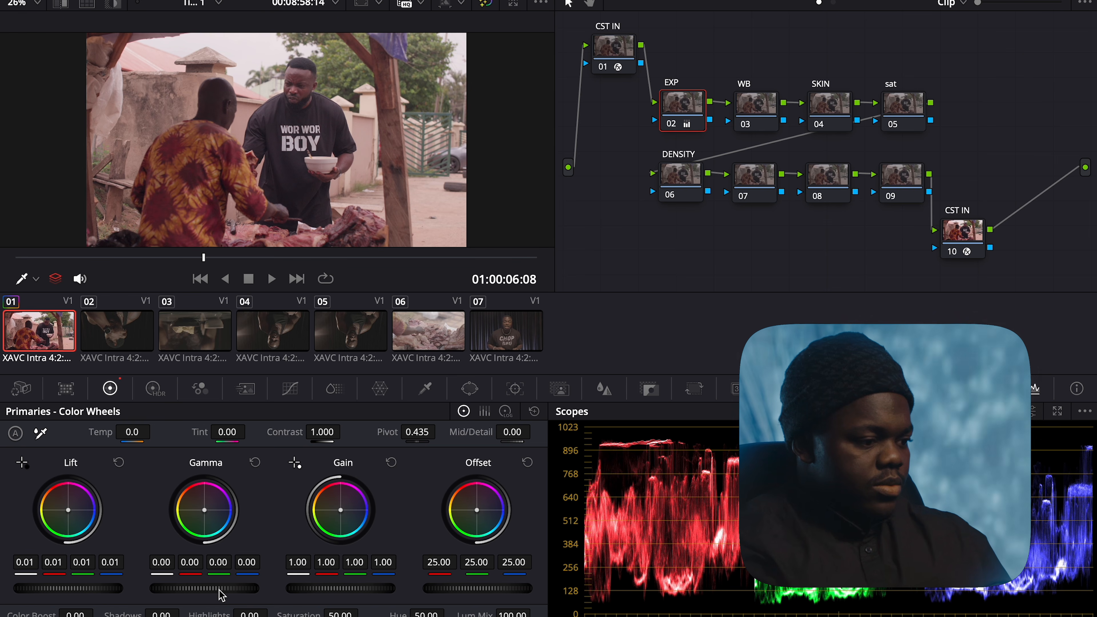
pyautogui.moveTo(341, 589); pyautogui.dragTo(335, 589)
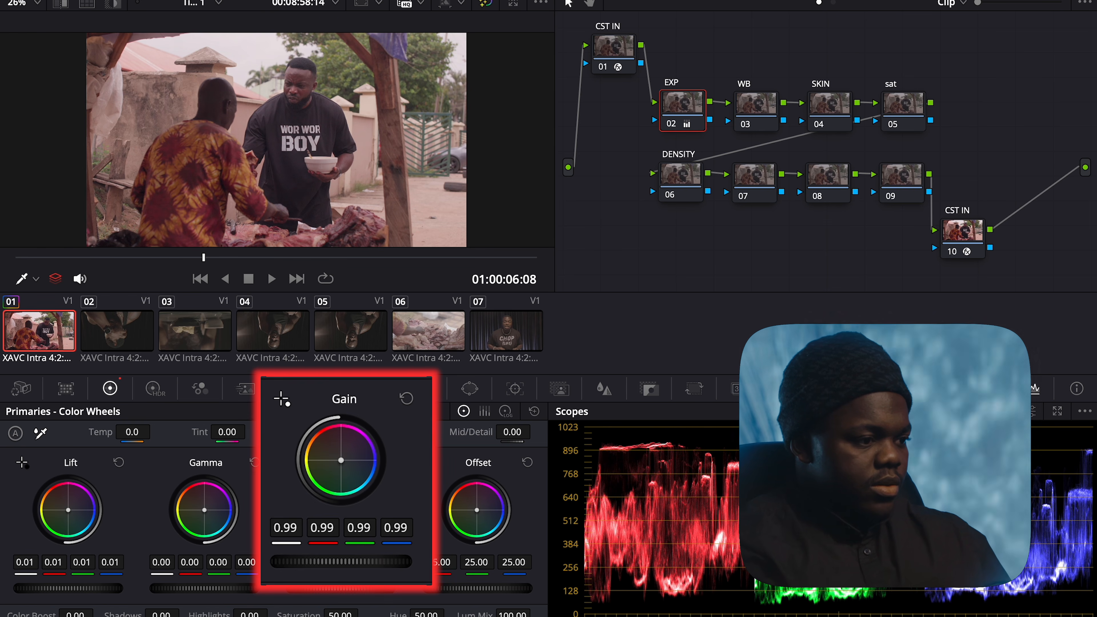
pyautogui.hotkey('shift', 'd')
pyautogui.hotkey('shift', 'd')
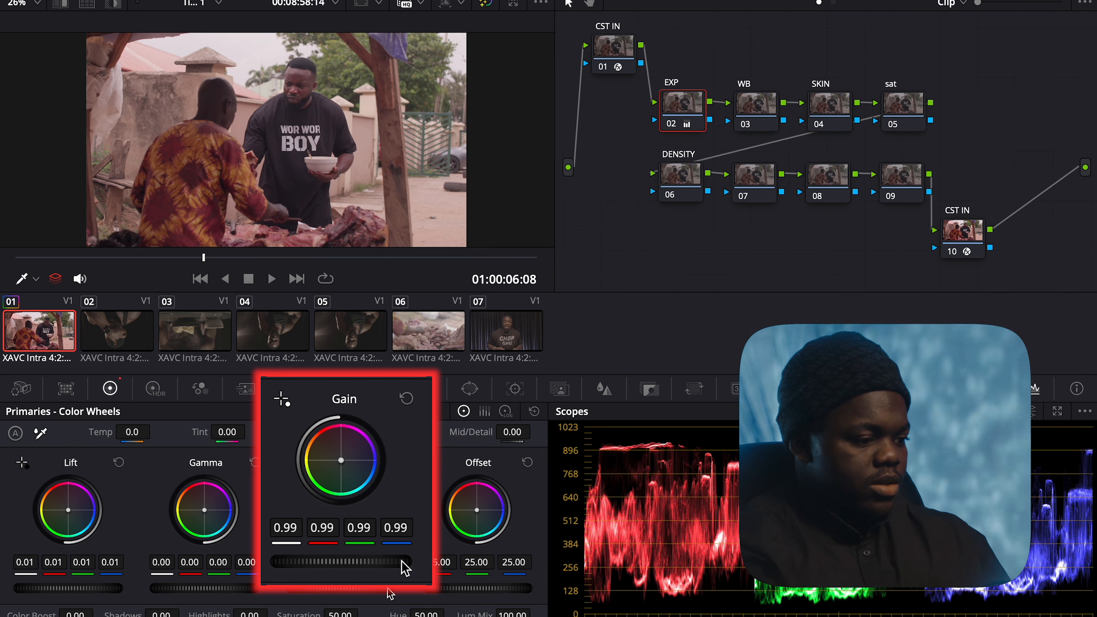
pyautogui.moveTo(219, 591); pyautogui.dragTo(225, 591)
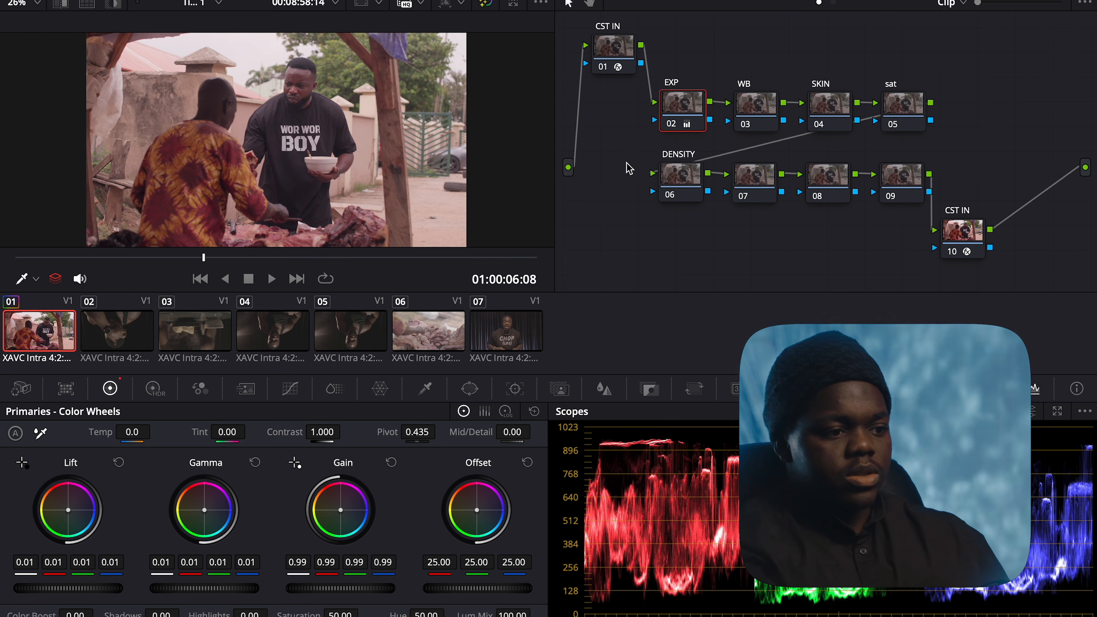
# Label node 07 'CNT' and nudge it slightly right
pyautogui.click(757, 183)
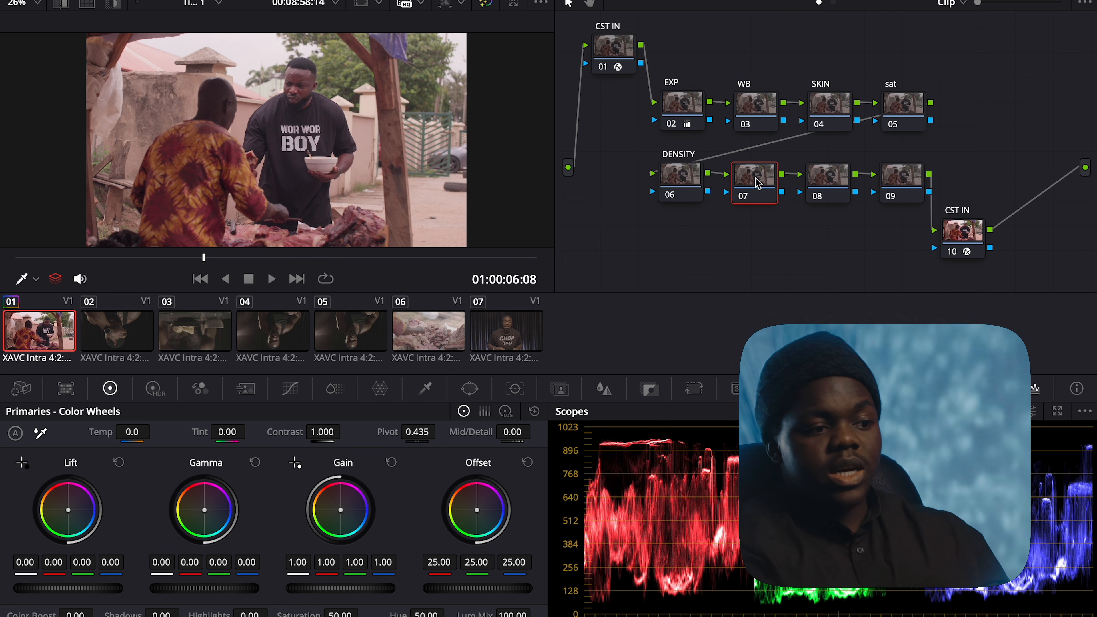
pyautogui.rightClick(757, 182)
pyautogui.click(799, 215)
pyautogui.write('CNT')
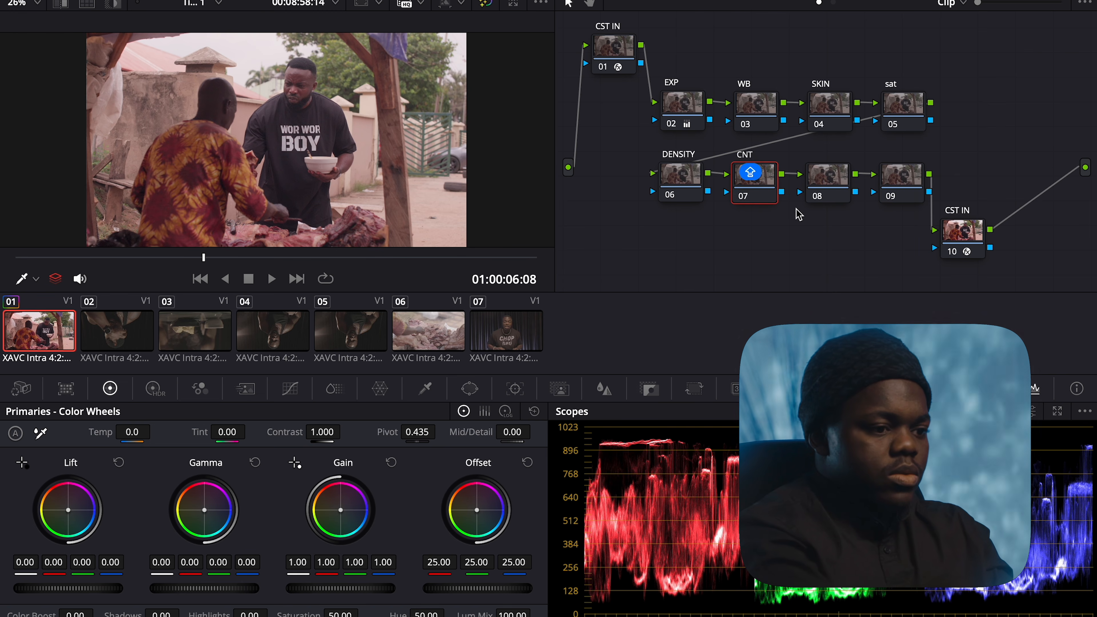
pyautogui.press('Return')
pyautogui.moveTo(759, 188); pyautogui.dragTo(765, 187)
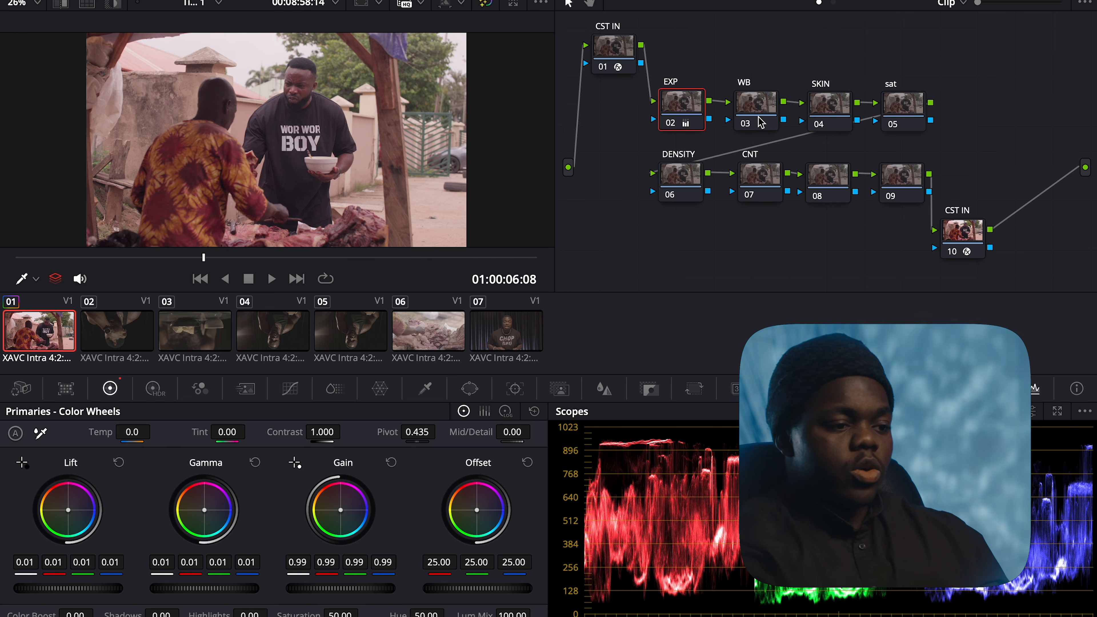
# Set the WB node's gamma to Linear
pyautogui.click(760, 123)
pyautogui.rightClick(761, 123)
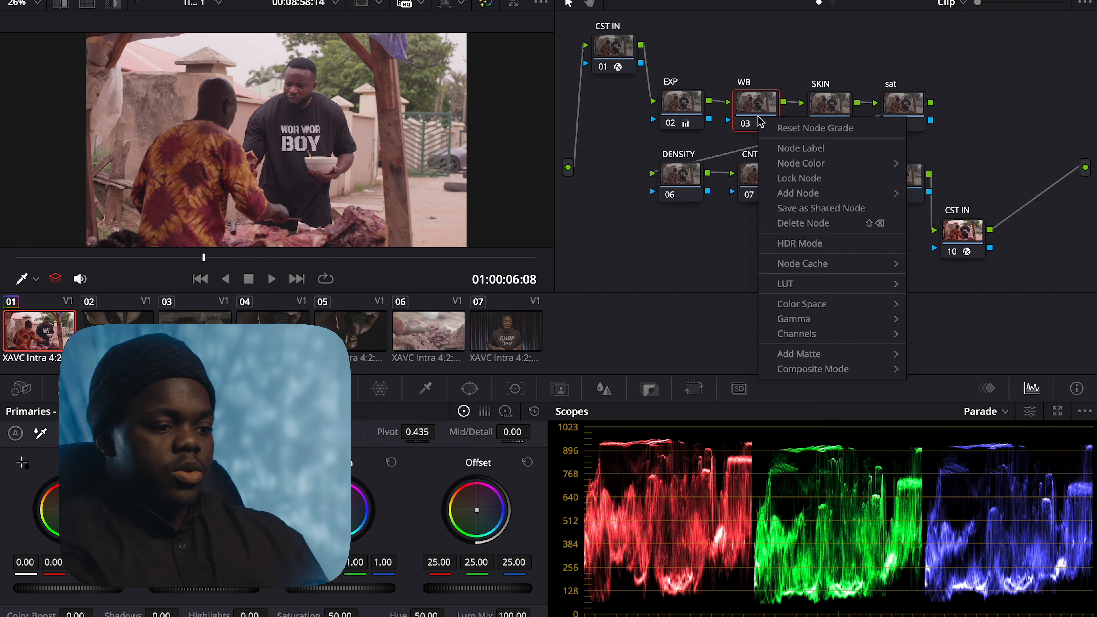
pyautogui.moveTo(816, 320)
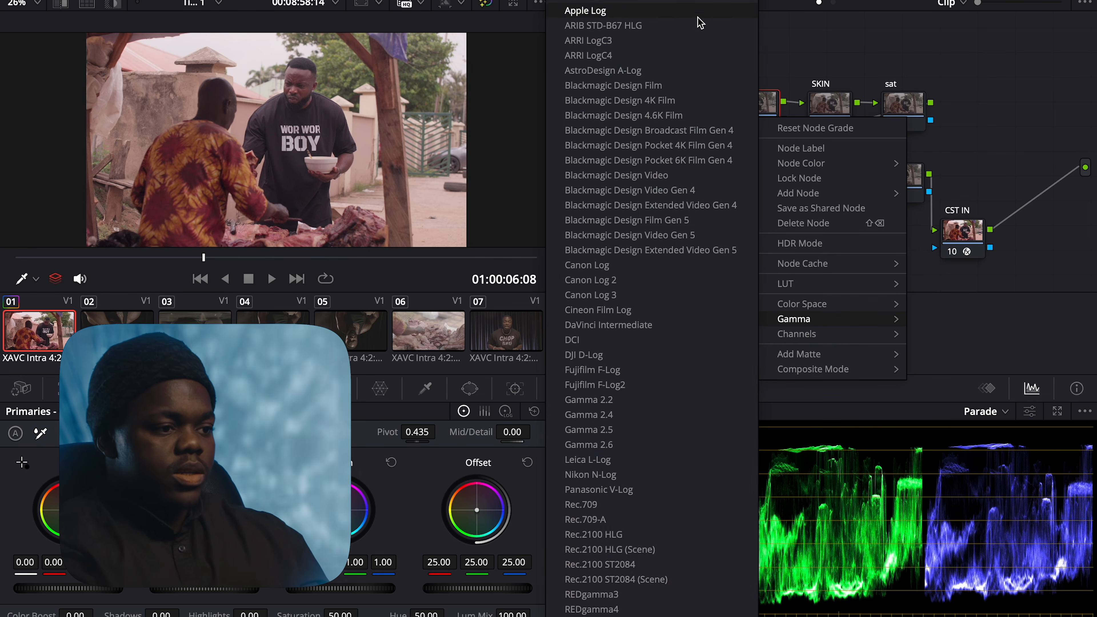
pyautogui.click(691, 1)
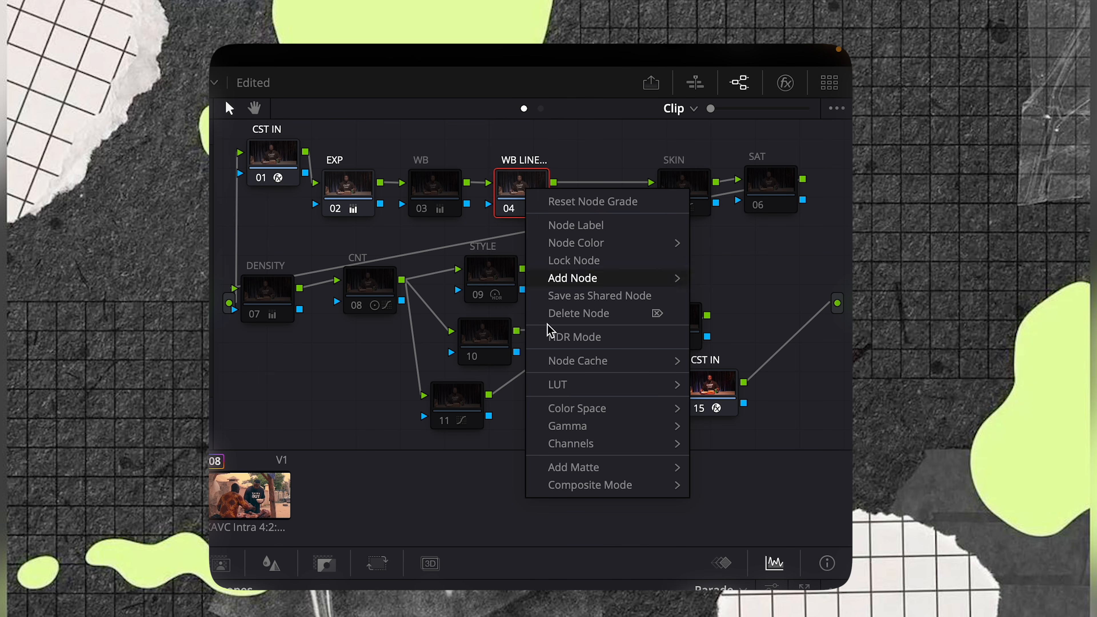
pyautogui.moveTo(571, 426)
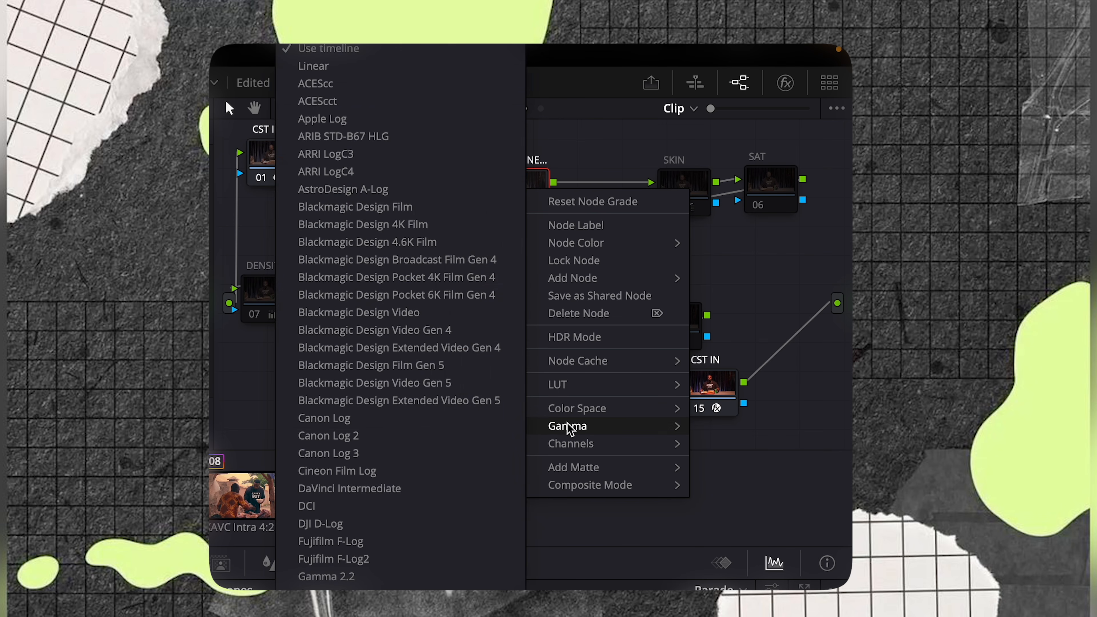
pyautogui.click(428, 65)
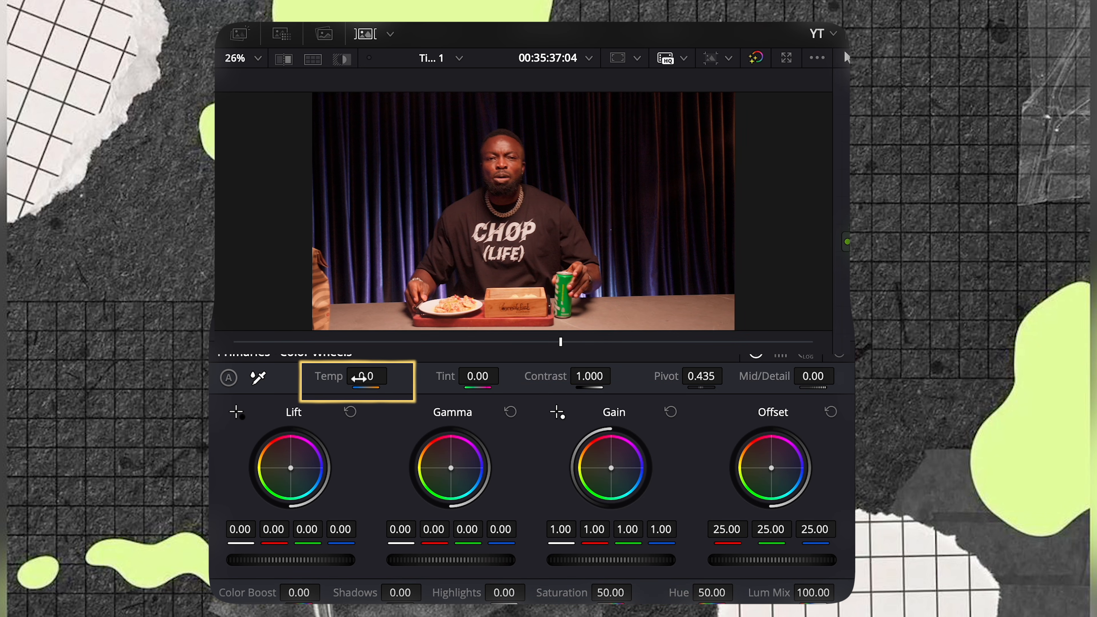
# Set the WB node's Temp to -350.0 and Tint to -3.00 in Primaries
pyautogui.moveTo(367, 379); pyautogui.dragTo(341, 379)
pyautogui.moveTo(433, 374); pyautogui.dragTo(419, 374)
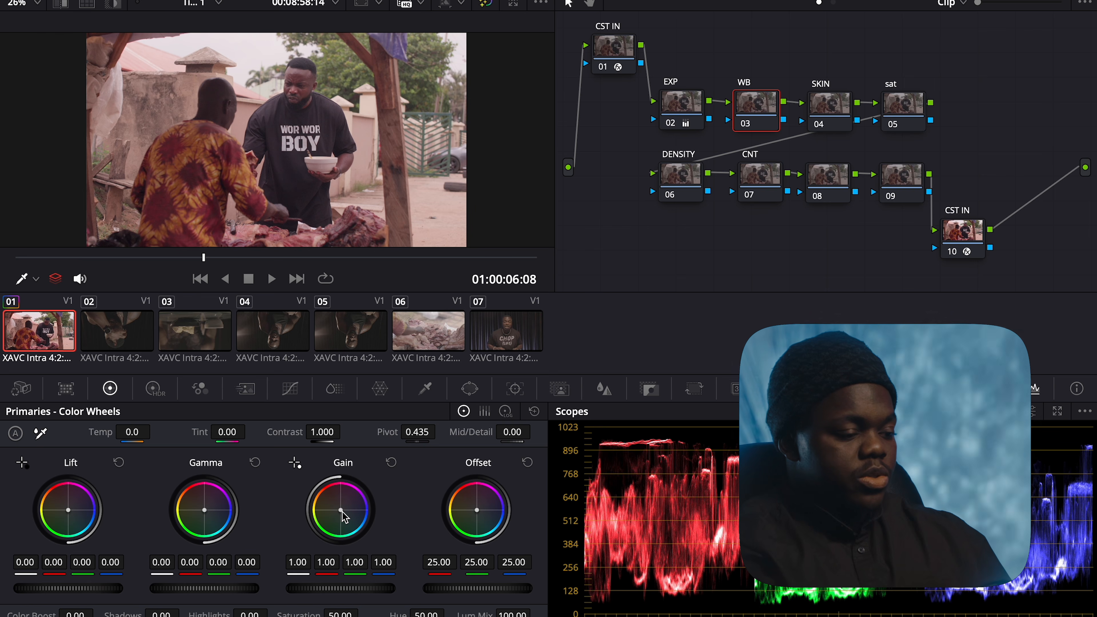
# Shift the WB Gain balance toward blue, resetting once, reaching red 0.92 and blue 1.04
pyautogui.moveTo(342, 511); pyautogui.dragTo(341, 511)
pyautogui.click(392, 462)
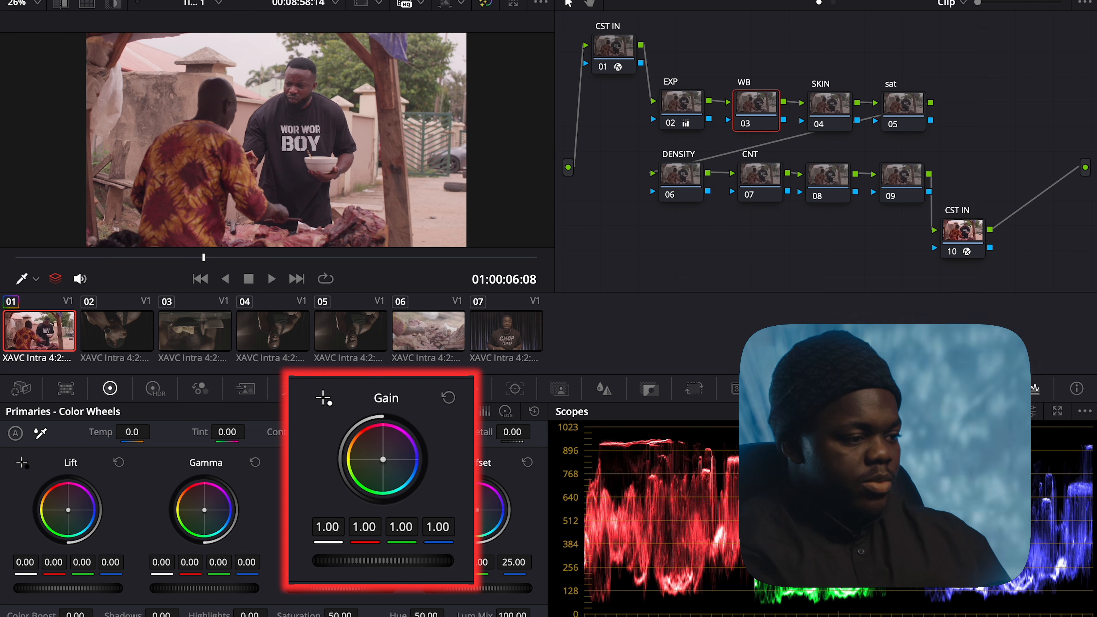
pyautogui.moveTo(383, 460); pyautogui.dragTo(384, 462)
pyautogui.moveTo(384, 462); pyautogui.dragTo(383, 460)
# Toggle the WB node to compare, preview full screen, then select the SKIN node
pyautogui.press('super+d')
pyautogui.press('super+d')
pyautogui.press('super+d')
pyautogui.press('super+d')
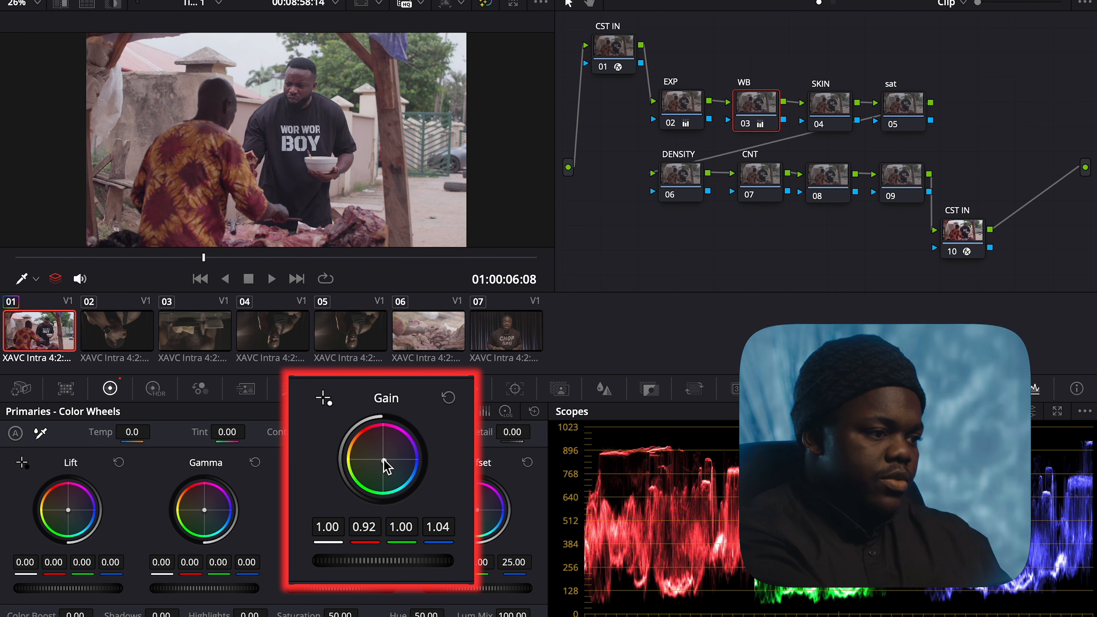
pyautogui.press('super+f')
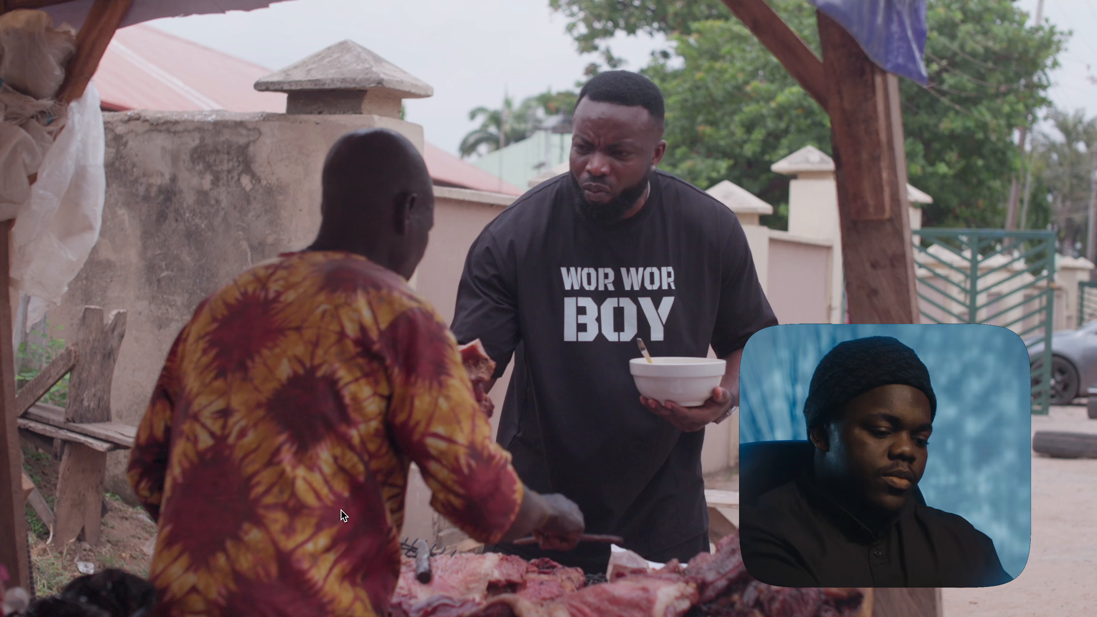
pyautogui.press('super+f')
pyautogui.click(842, 107)
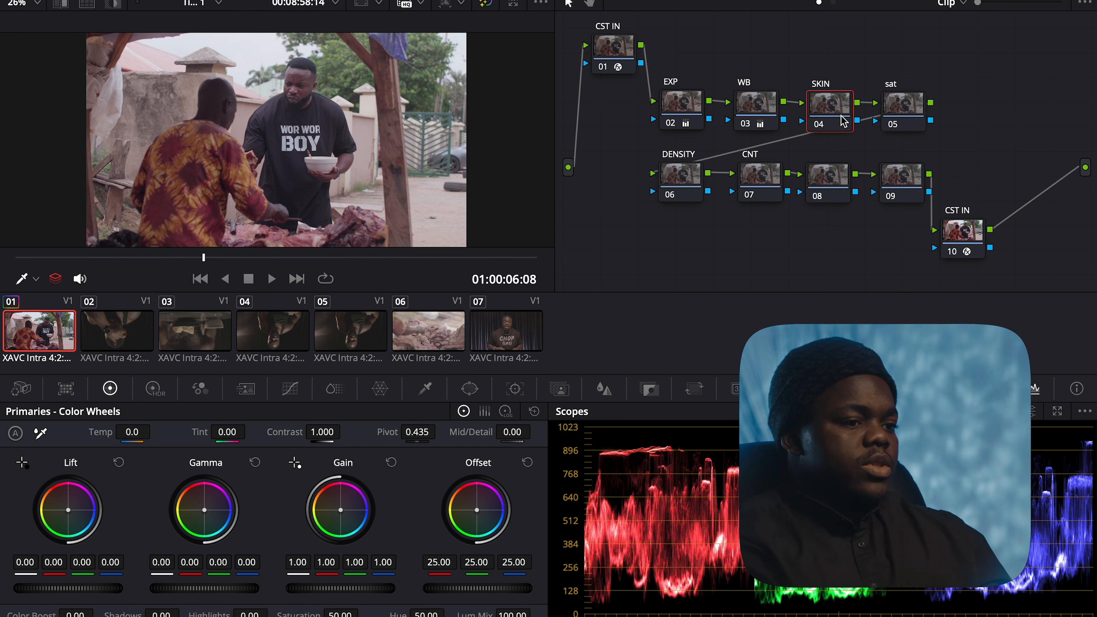
# Select the sat node and assign it a colour space from its node menu
pyautogui.click(914, 118)
pyautogui.rightClick(916, 119)
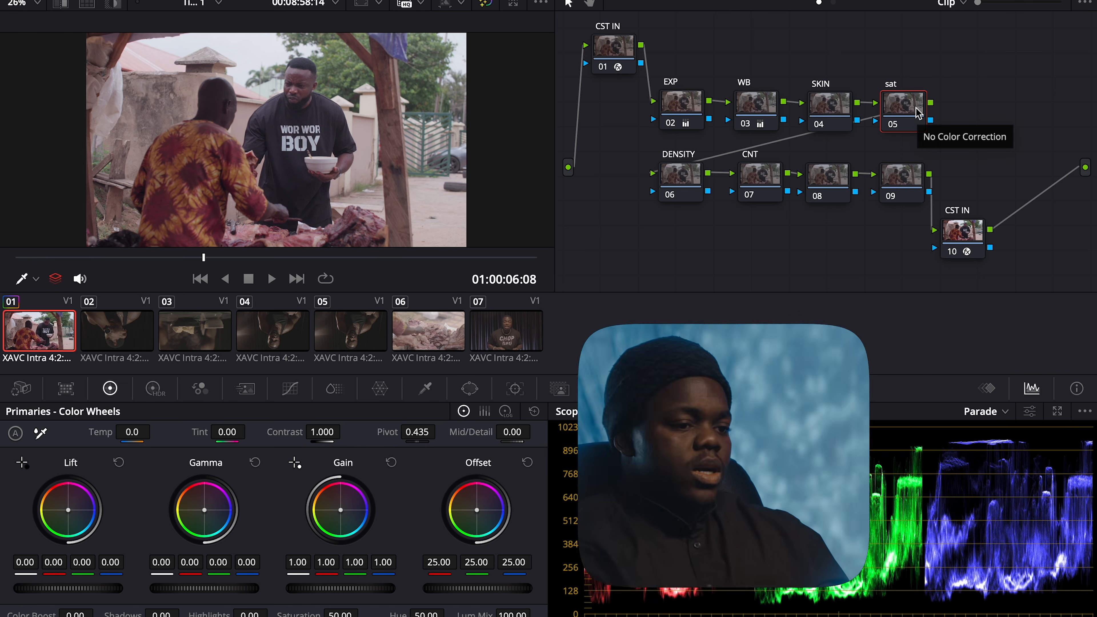
pyautogui.rightClick(916, 109)
pyautogui.click(910, 103)
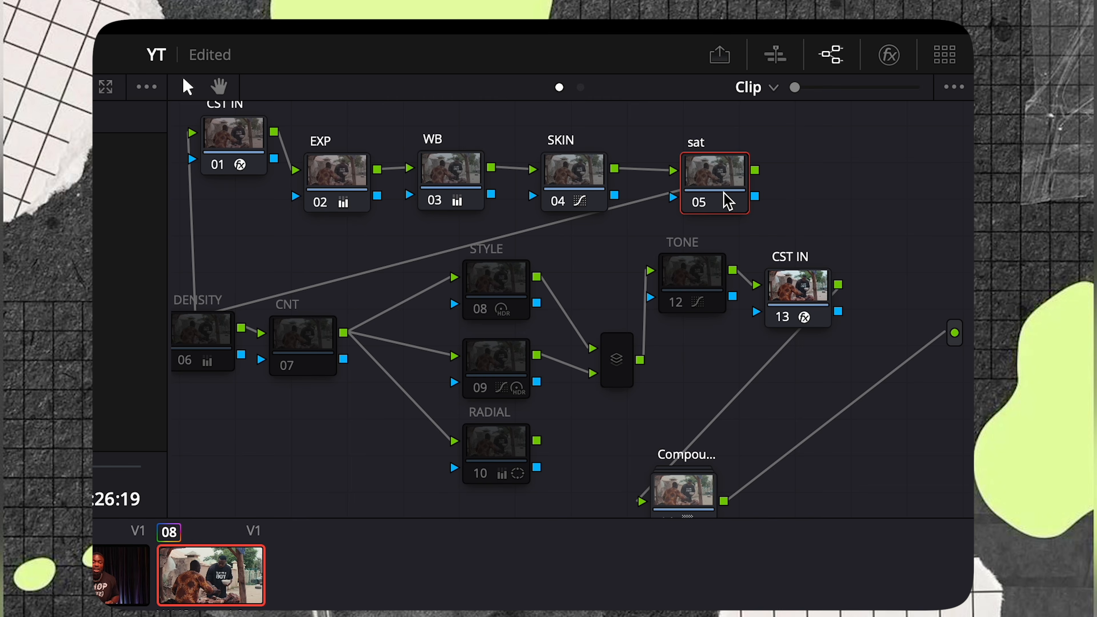
pyautogui.rightClick(705, 221)
pyautogui.moveTo(735, 454)
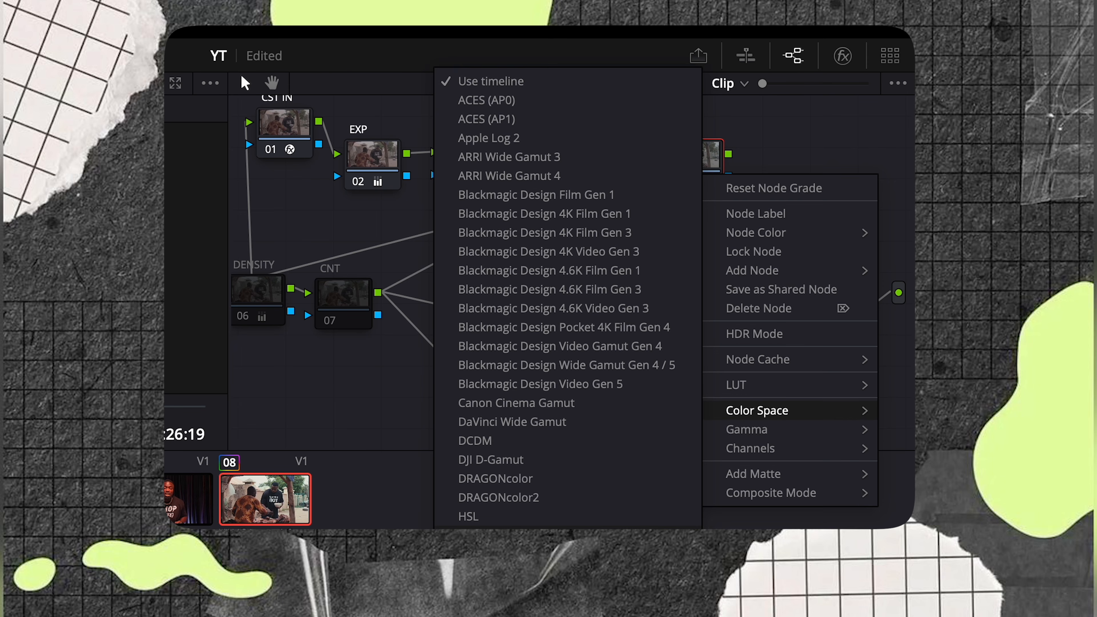
pyautogui.click(682, 271)
# Turn off Channels 1 and 3 on the sat node and brighten the master gain
pyautogui.rightClick(705, 192)
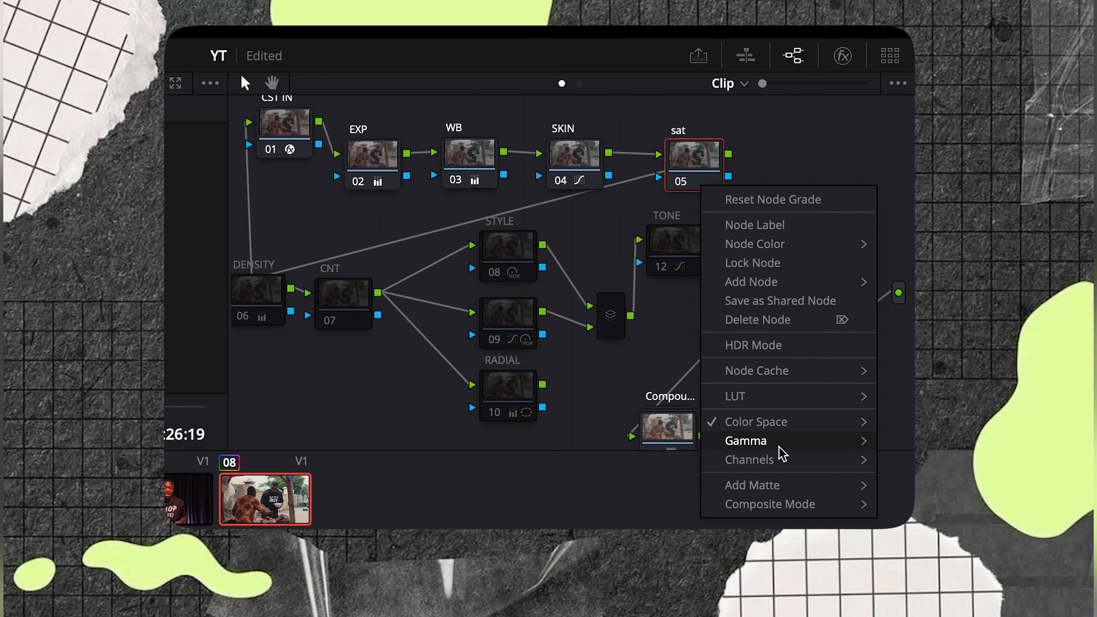
pyautogui.moveTo(764, 462)
pyautogui.click(674, 456)
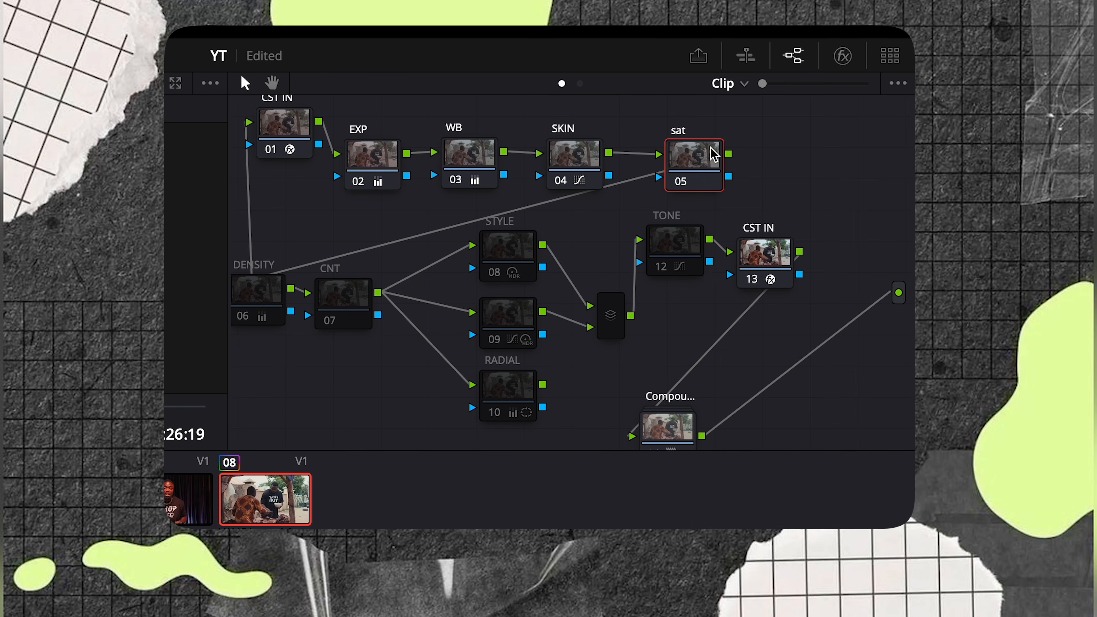
pyautogui.rightClick(711, 148)
pyautogui.moveTo(705, 426)
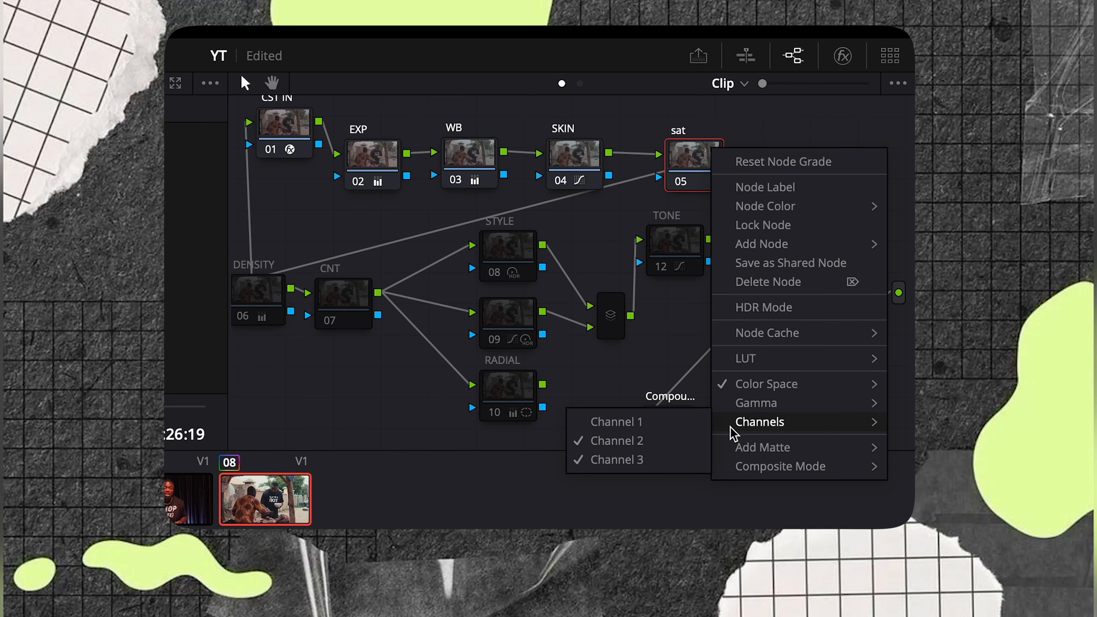
pyautogui.click(660, 459)
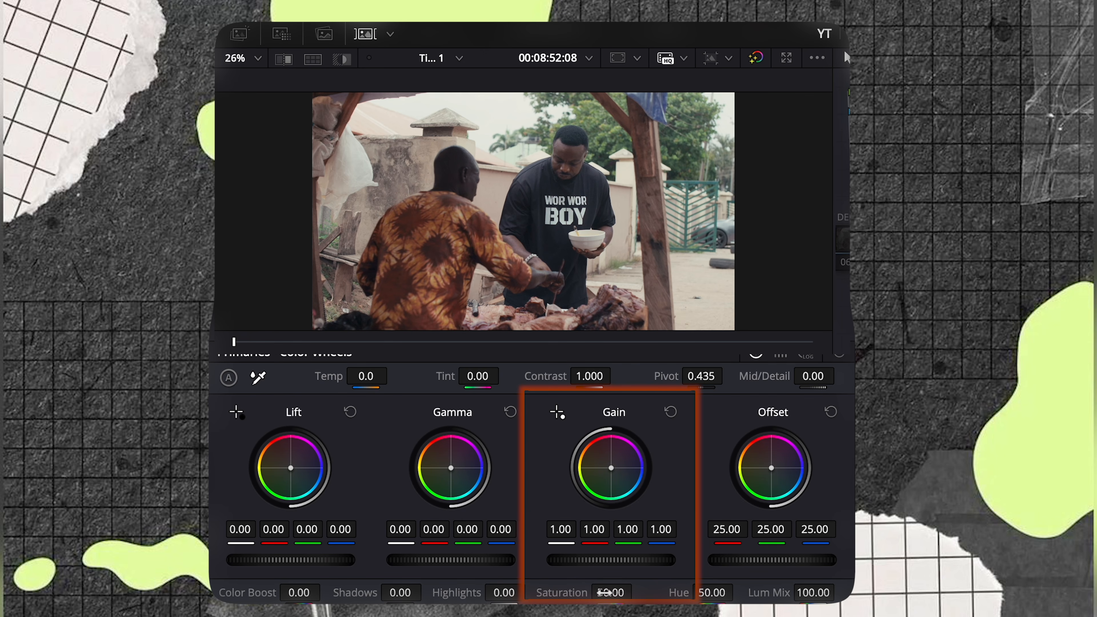
pyautogui.moveTo(614, 560); pyautogui.dragTo(657, 566)
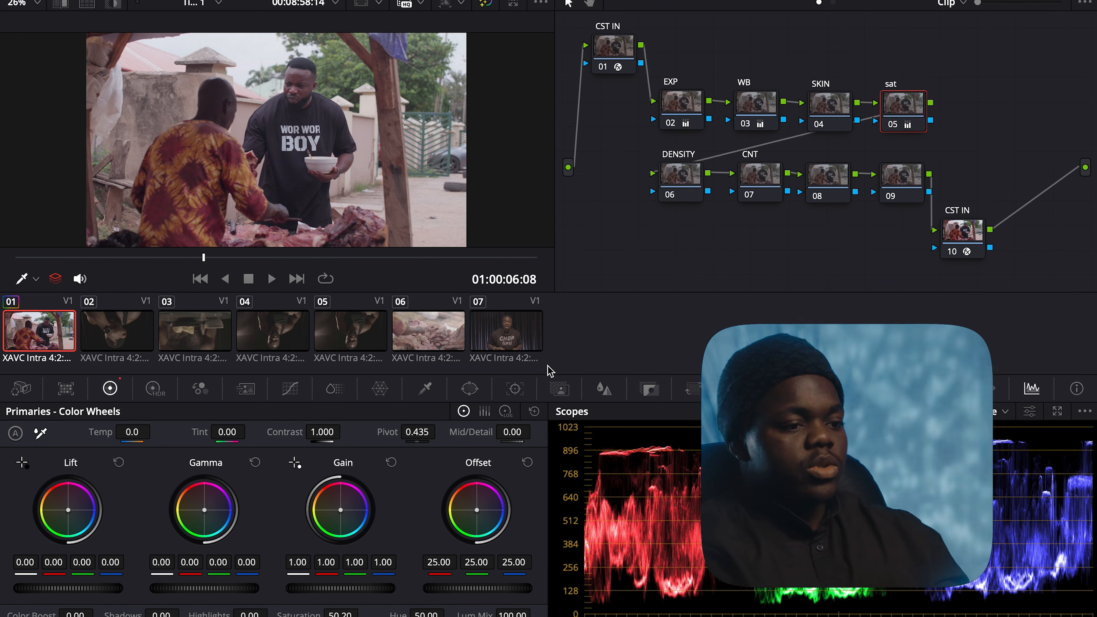
# Switch the sat node to HSV colour space and disable Channel 1
pyautogui.rightClick(907, 112)
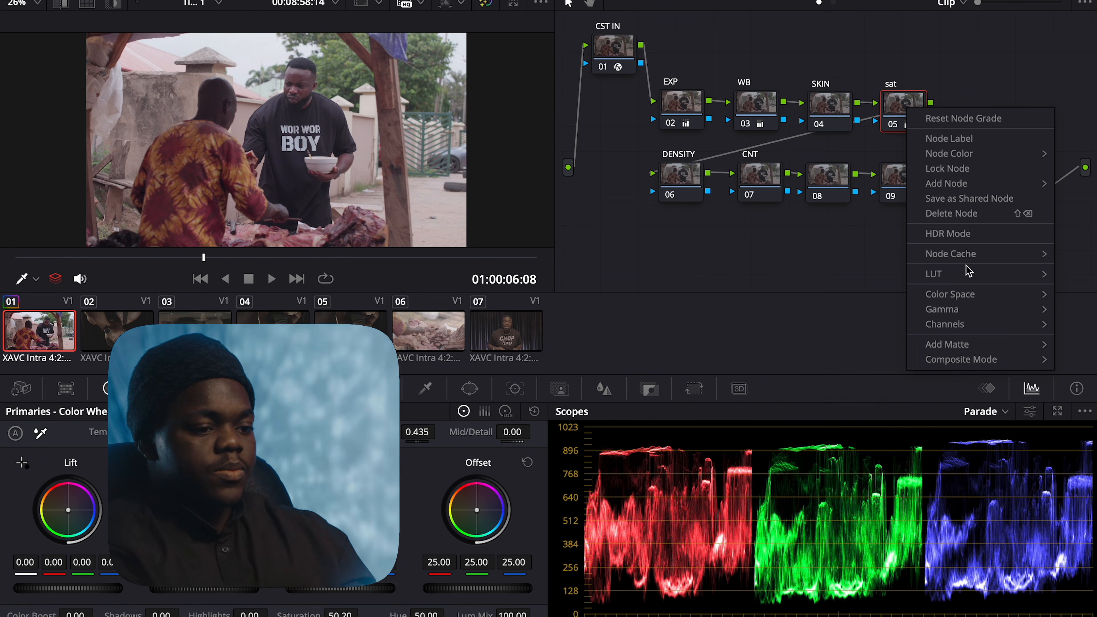
pyautogui.moveTo(964, 275)
pyautogui.moveTo(966, 296)
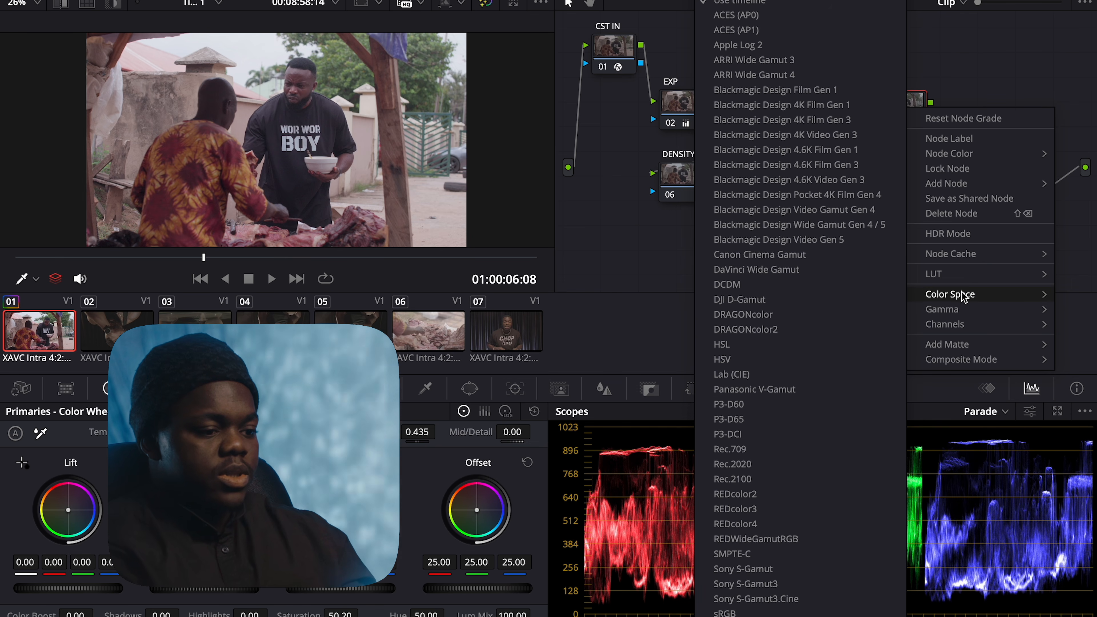
pyautogui.click(823, 365)
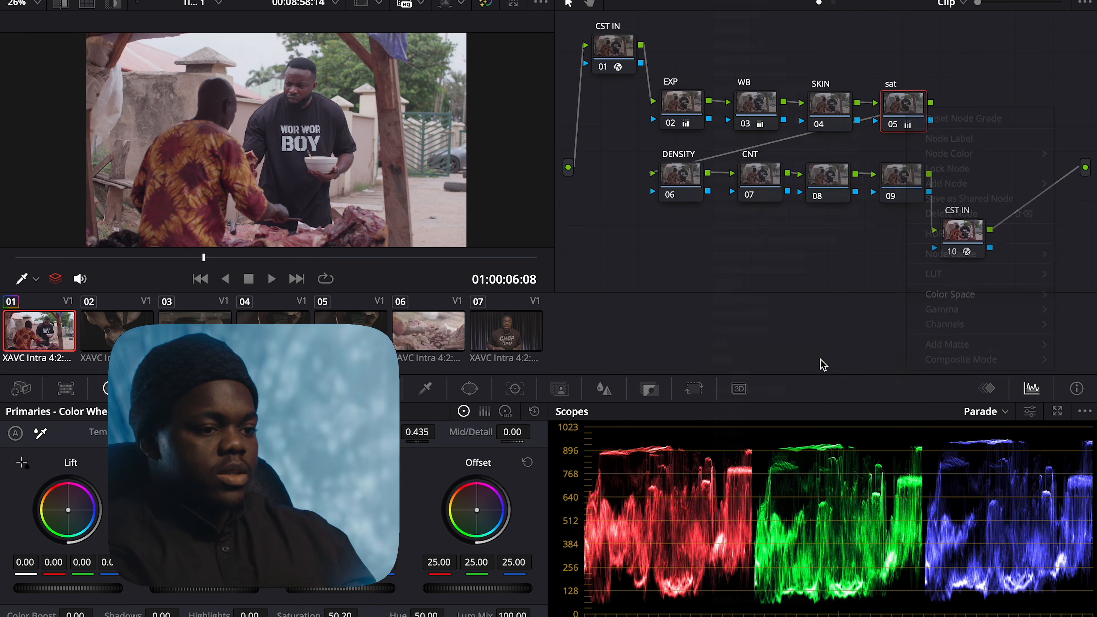
pyautogui.rightClick(911, 114)
pyautogui.moveTo(933, 332)
pyautogui.click(881, 329)
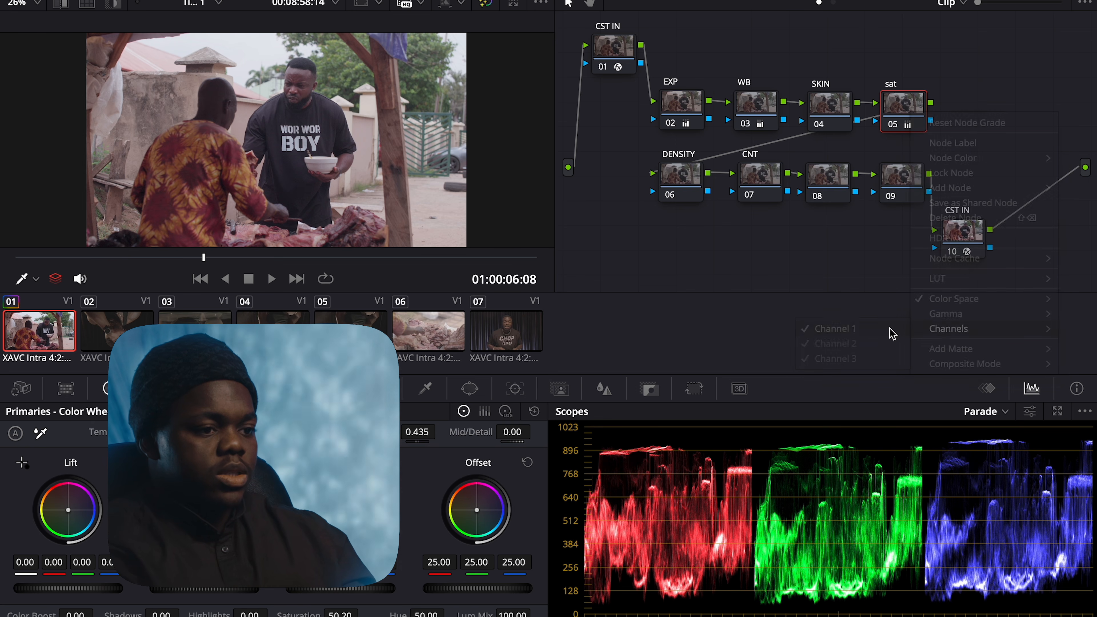
# Disable Channel 3 so only Channel 2 stays active, then verify the channels
pyautogui.rightClick(916, 122)
pyautogui.moveTo(967, 335)
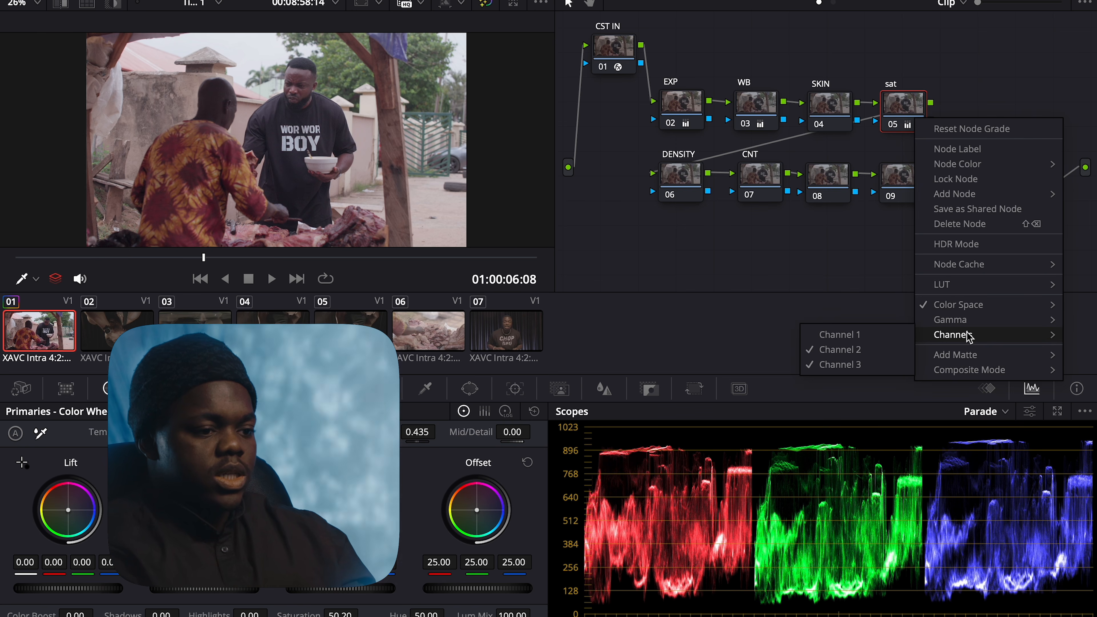
pyautogui.click(894, 369)
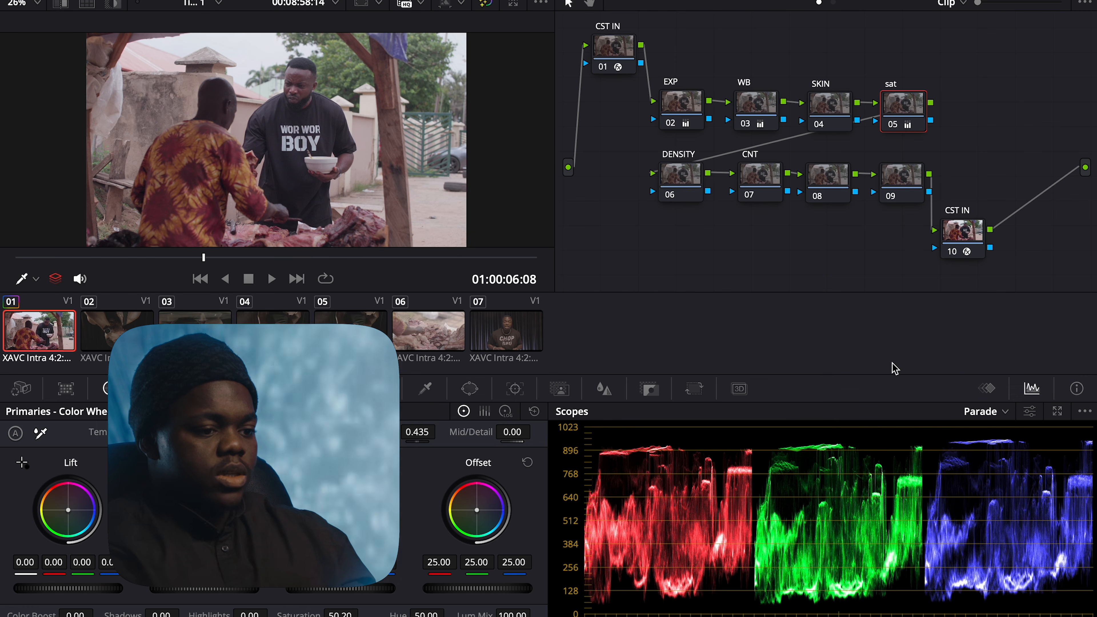
pyautogui.rightClick(920, 115)
pyautogui.moveTo(980, 333)
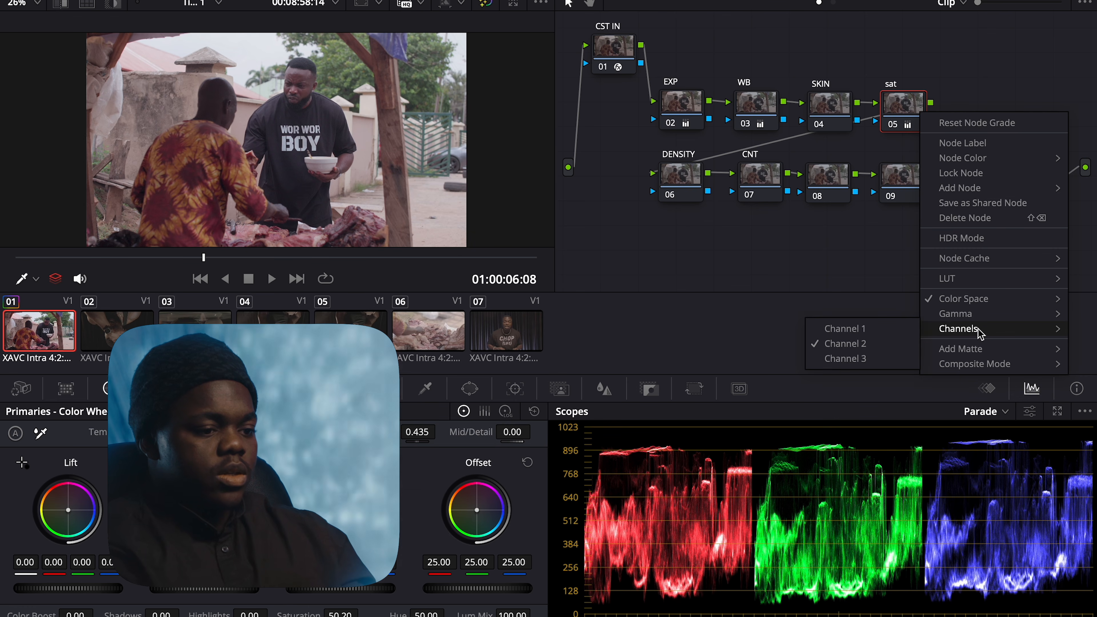
pyautogui.click(874, 261)
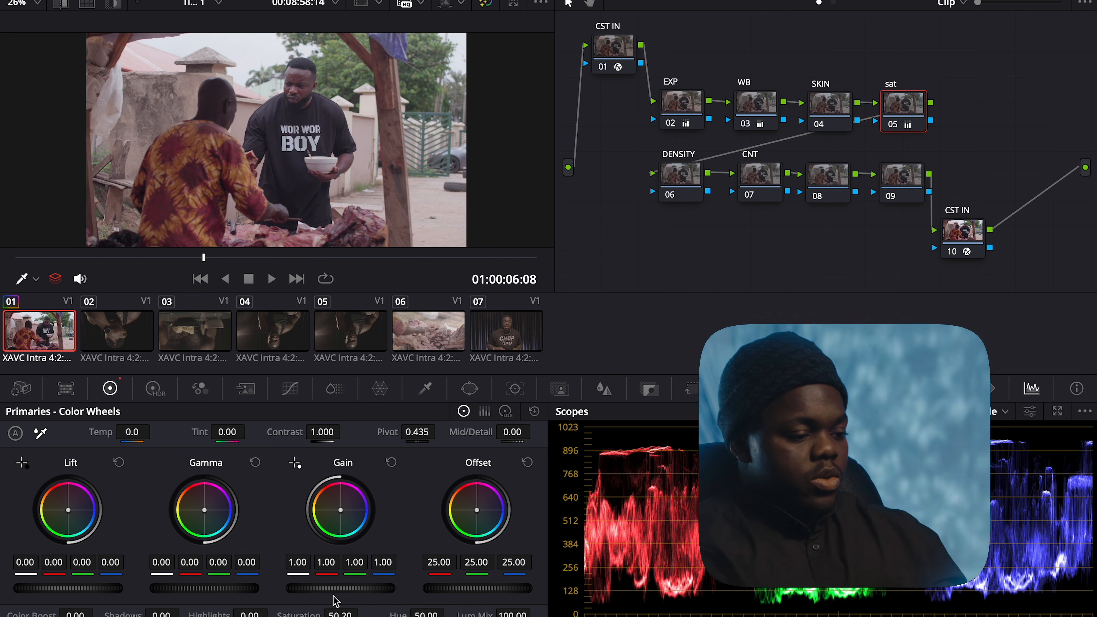
# Raise the sat node's master Gain to 1.12, resetting once, and preview it full screen
pyautogui.moveTo(383, 561); pyautogui.dragTo(308, 560)
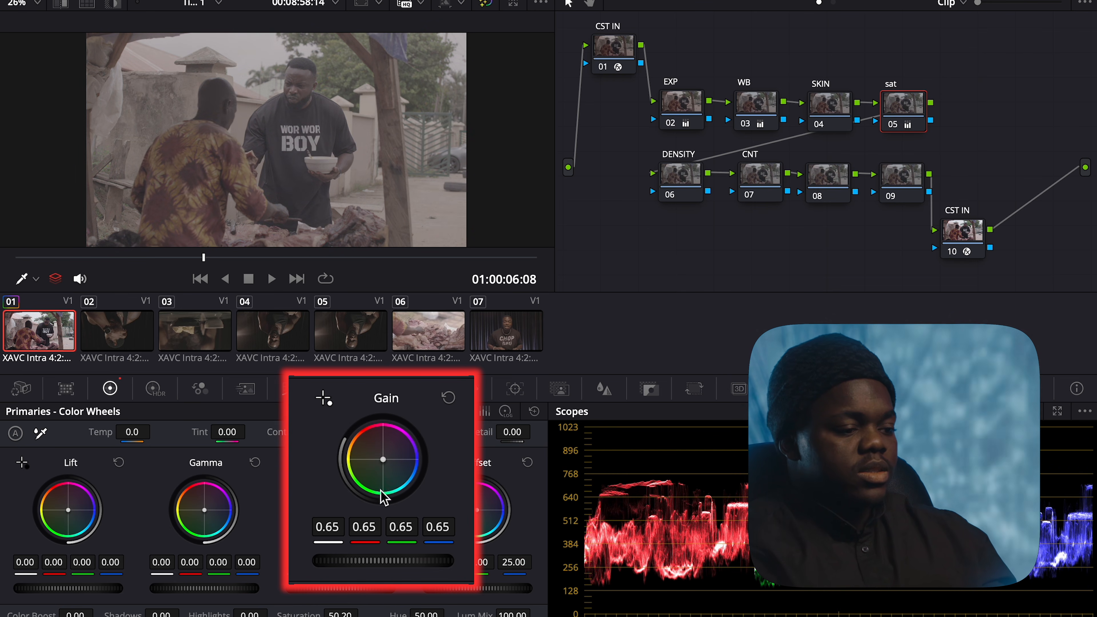
pyautogui.click(448, 397)
pyautogui.moveTo(385, 561); pyautogui.dragTo(413, 560)
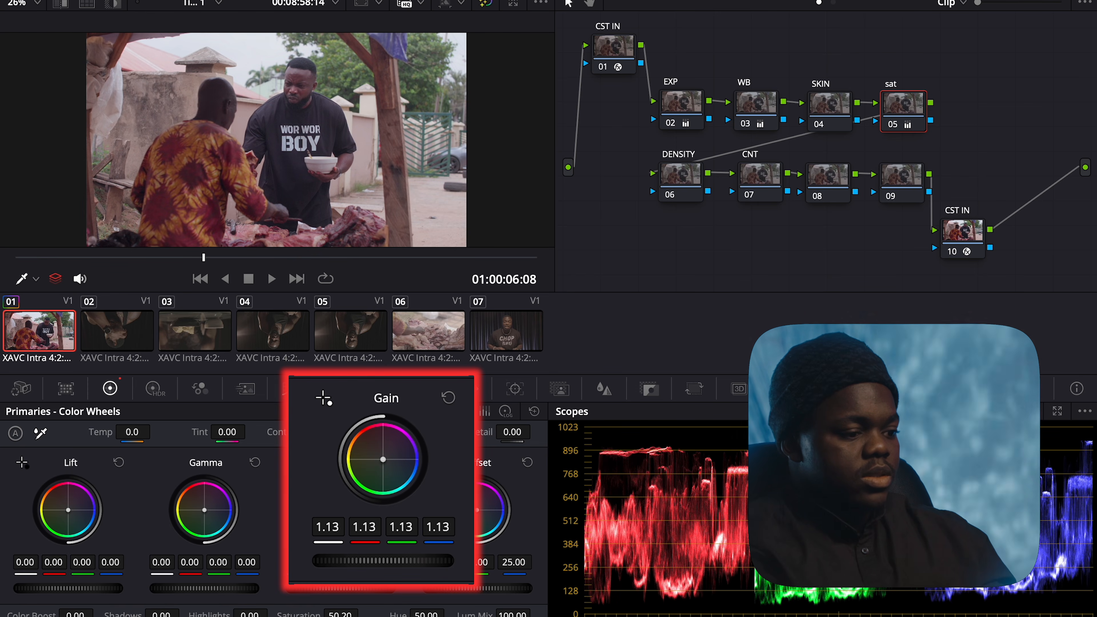
pyautogui.moveTo(413, 561); pyautogui.dragTo(412, 560)
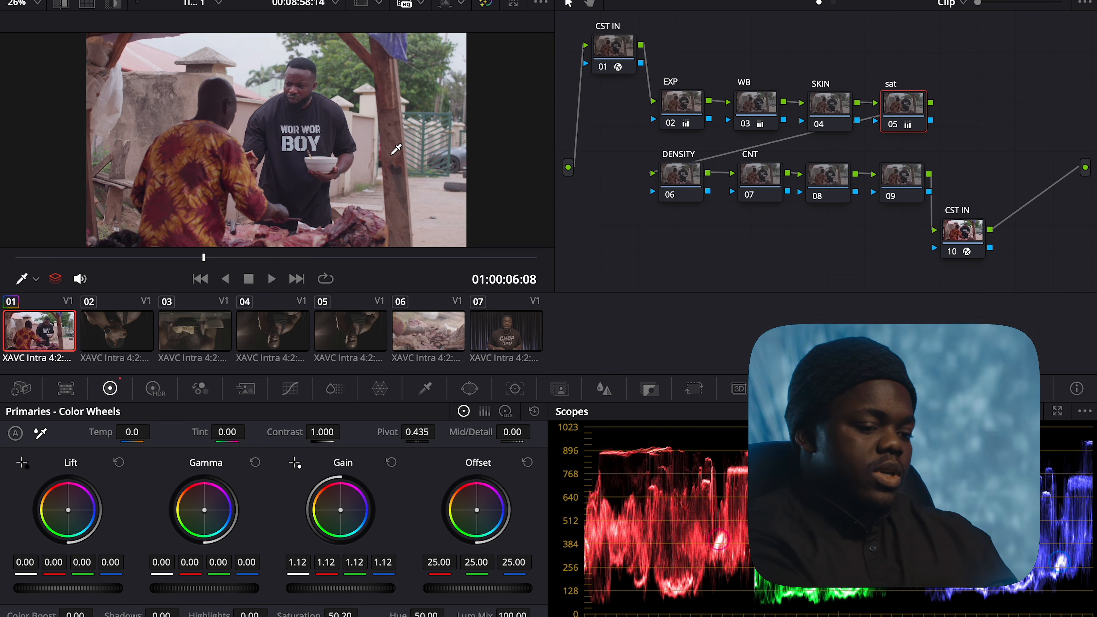
pyautogui.hotkey('ctrl', 'f')
pyautogui.moveTo(513, 119)
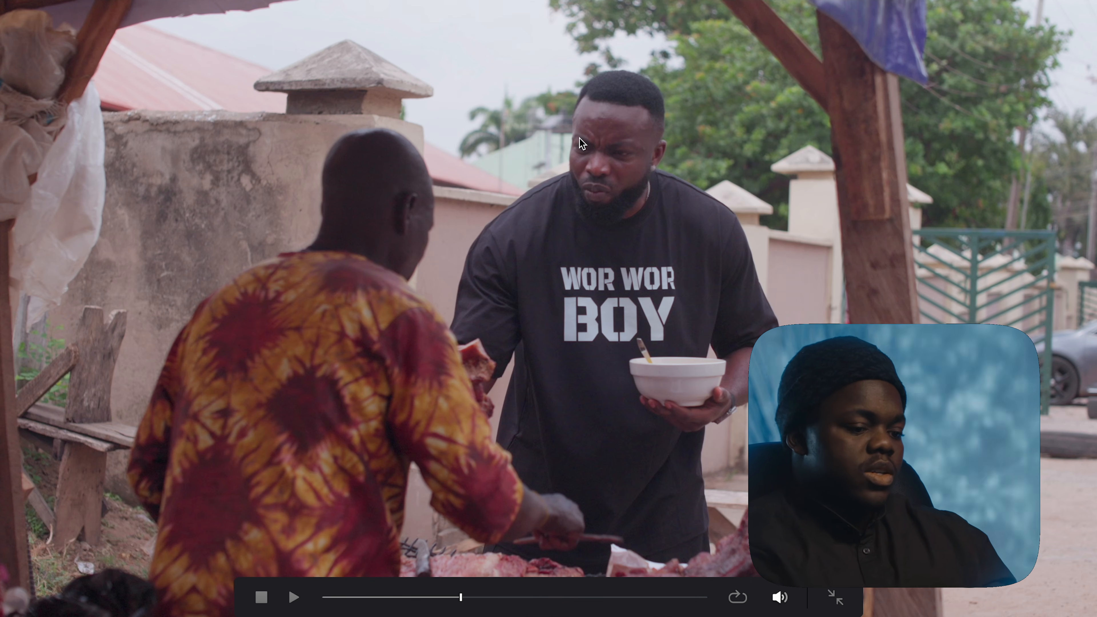
pyautogui.hotkey('ctrl', 'f')
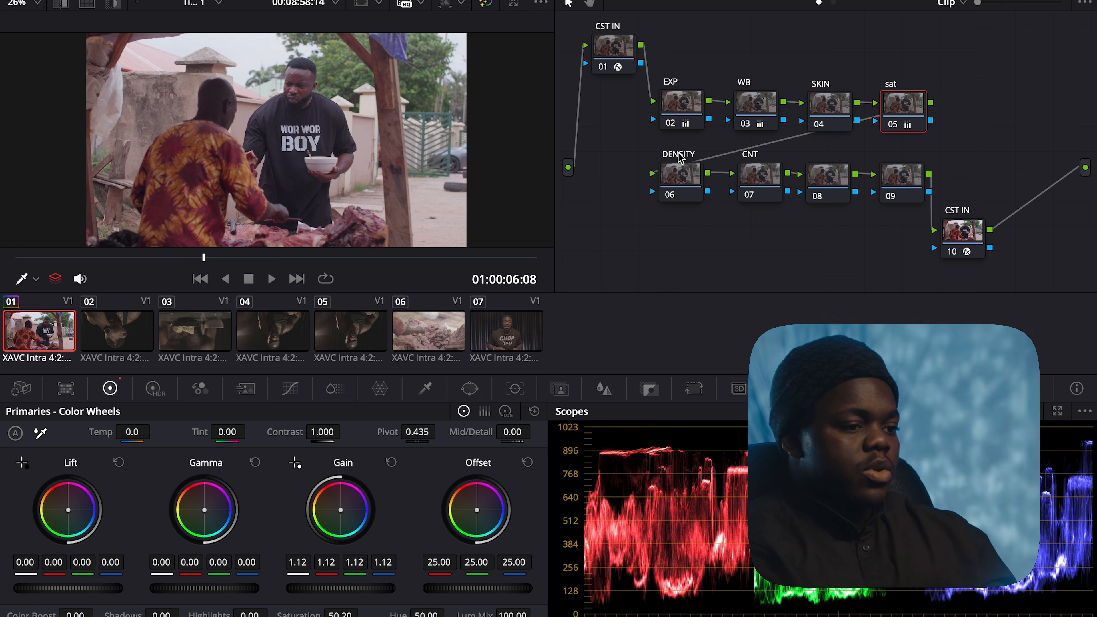
# On the CNT node, raise contrast and enable Editable Splines on the Custom curve
pyautogui.click(754, 185)
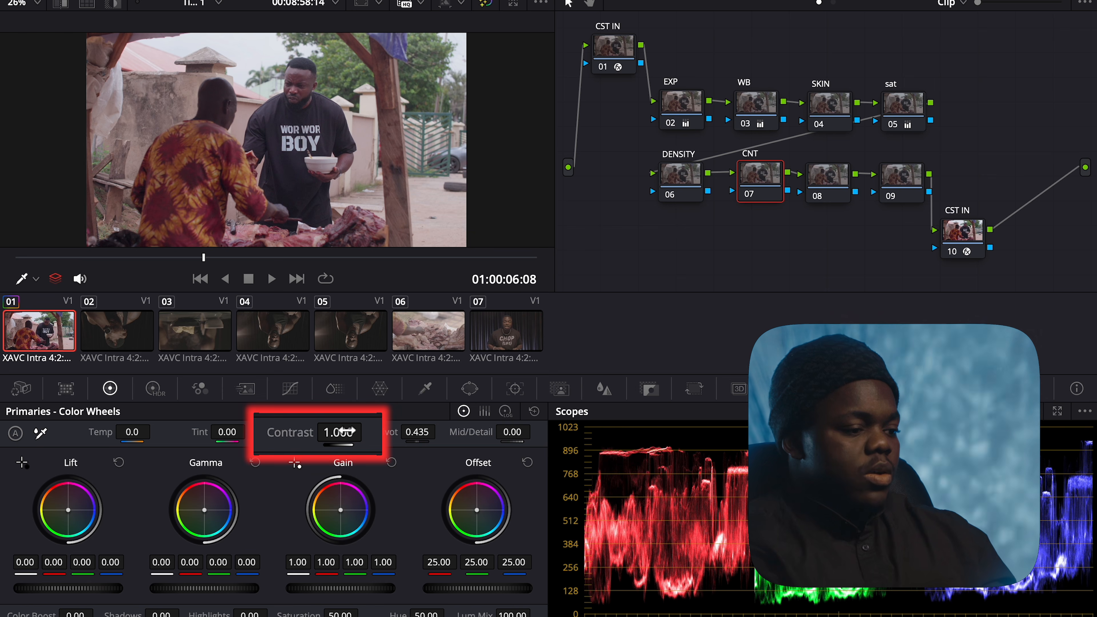
pyautogui.moveTo(329, 432); pyautogui.dragTo(339, 433)
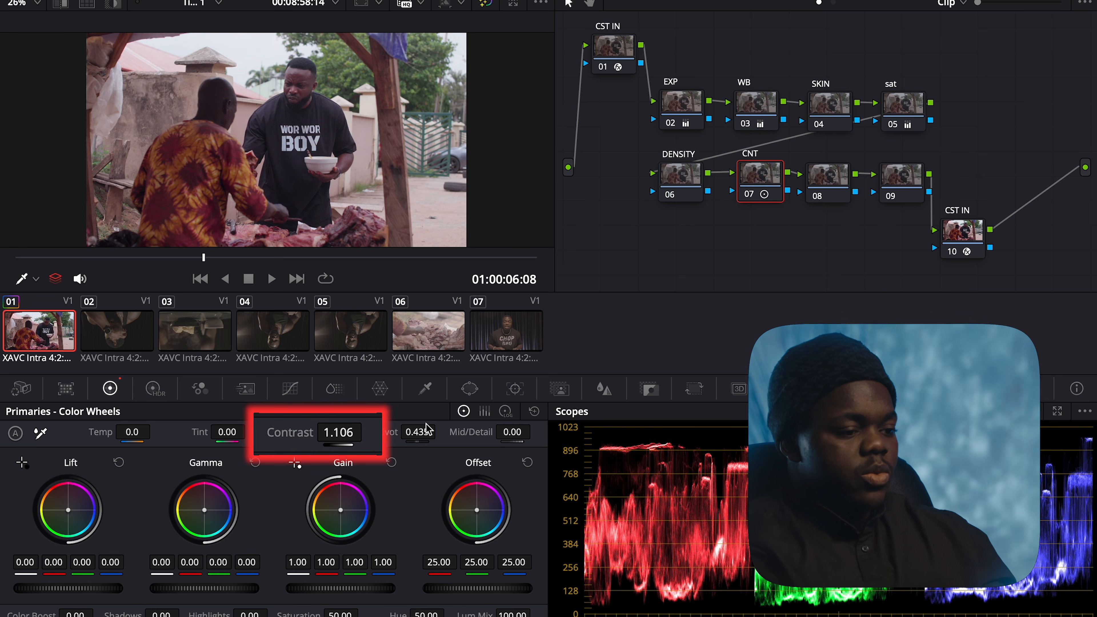
pyautogui.click(292, 394)
pyautogui.click(324, 412)
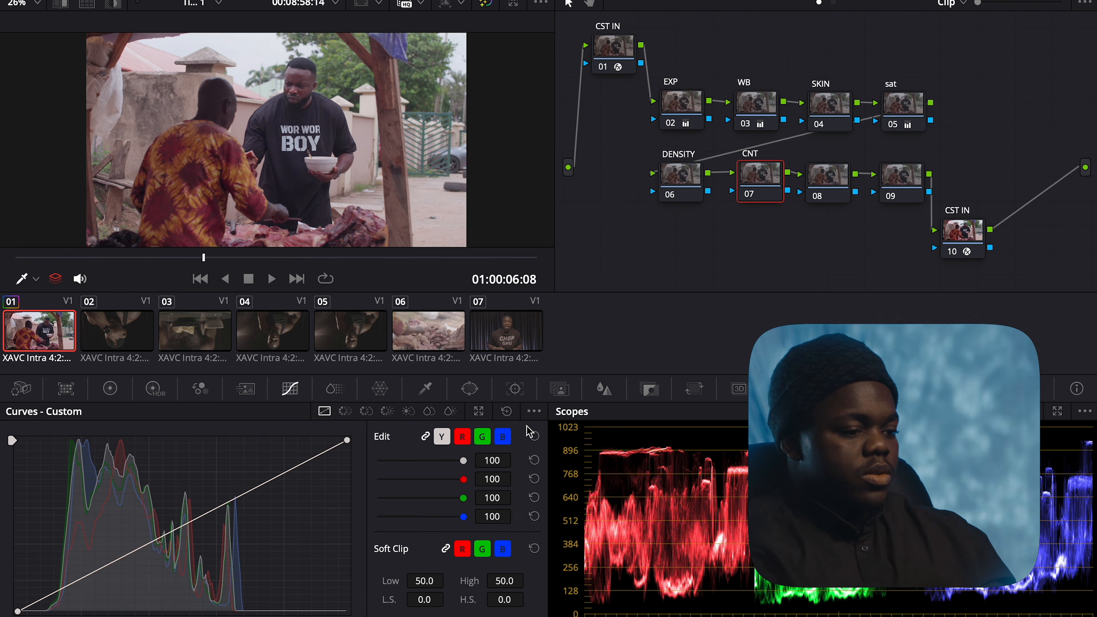
pyautogui.click(535, 412)
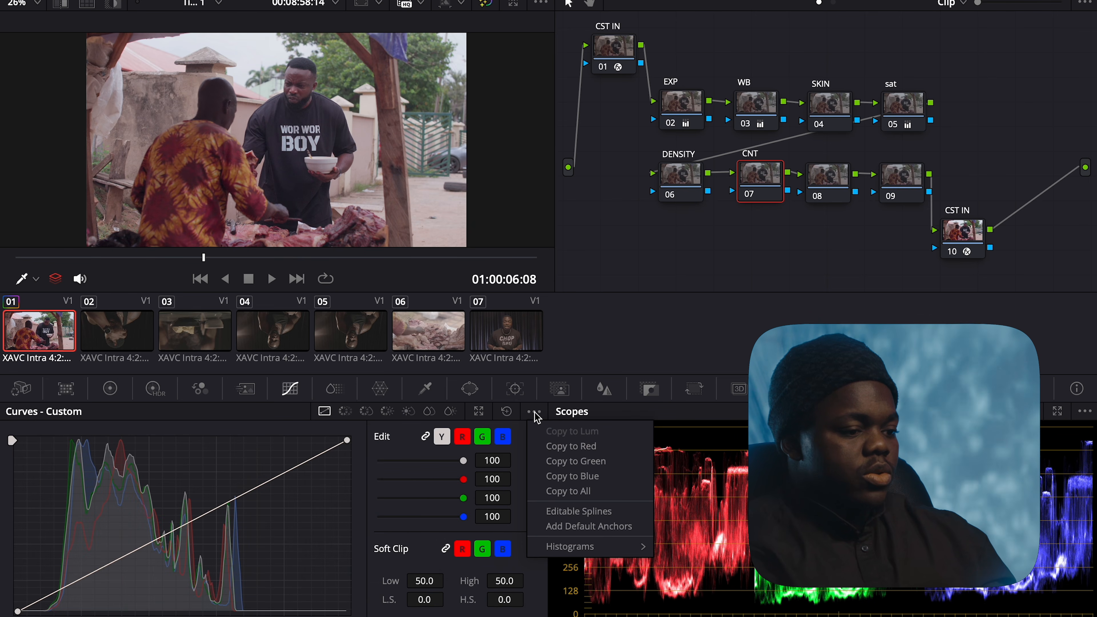
pyautogui.click(572, 512)
# Drag the black and white points into a soft S-curve, deepening shadows and rolling off highlights
pyautogui.click(17, 612)
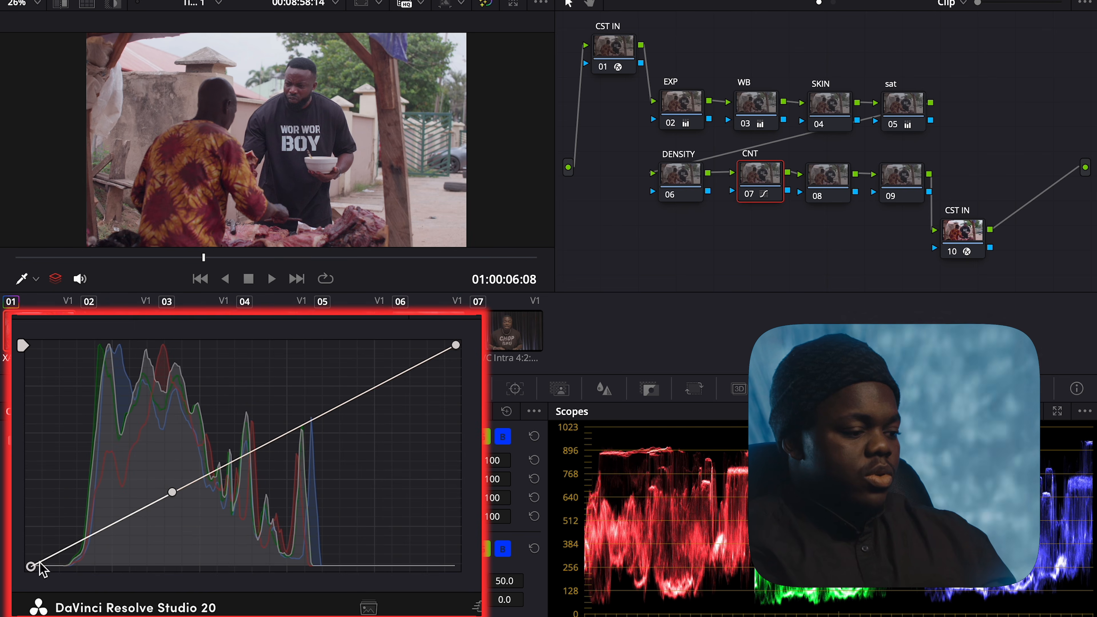
pyautogui.moveTo(173, 493); pyautogui.dragTo(193, 523)
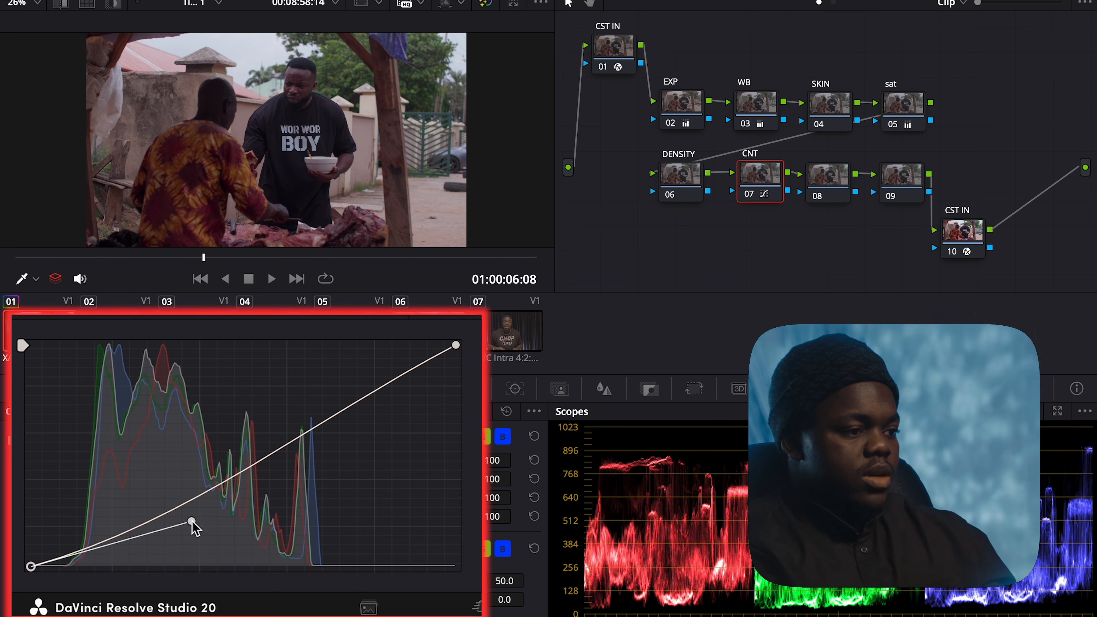
pyautogui.click(456, 345)
pyautogui.moveTo(320, 419); pyautogui.dragTo(313, 372)
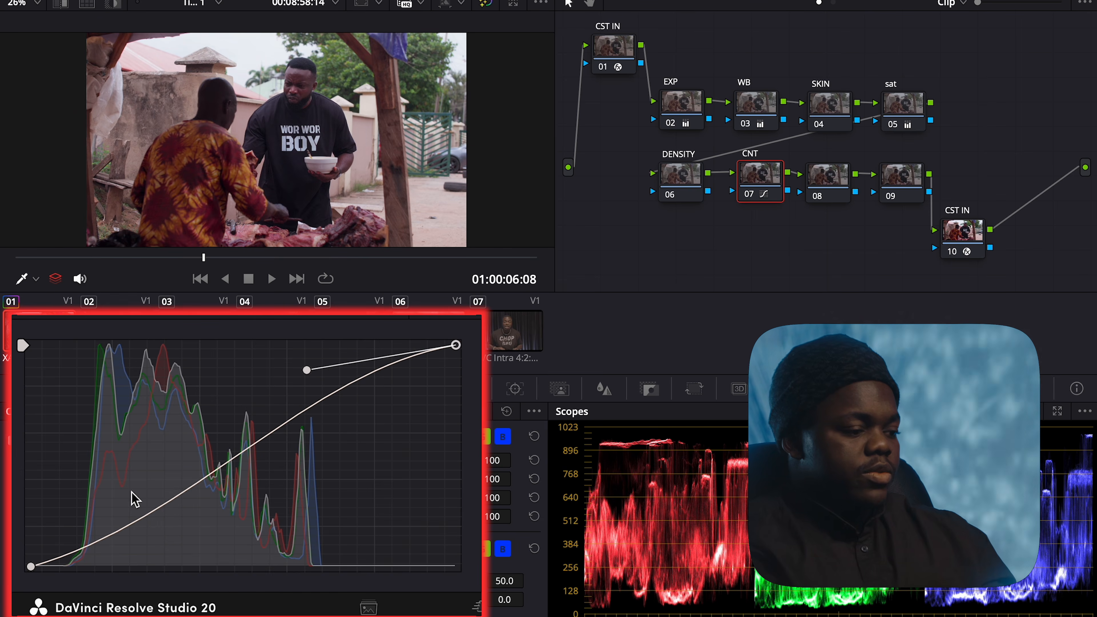
pyautogui.moveTo(36, 567); pyautogui.dragTo(26, 559)
pyautogui.moveTo(190, 514); pyautogui.dragTo(180, 511)
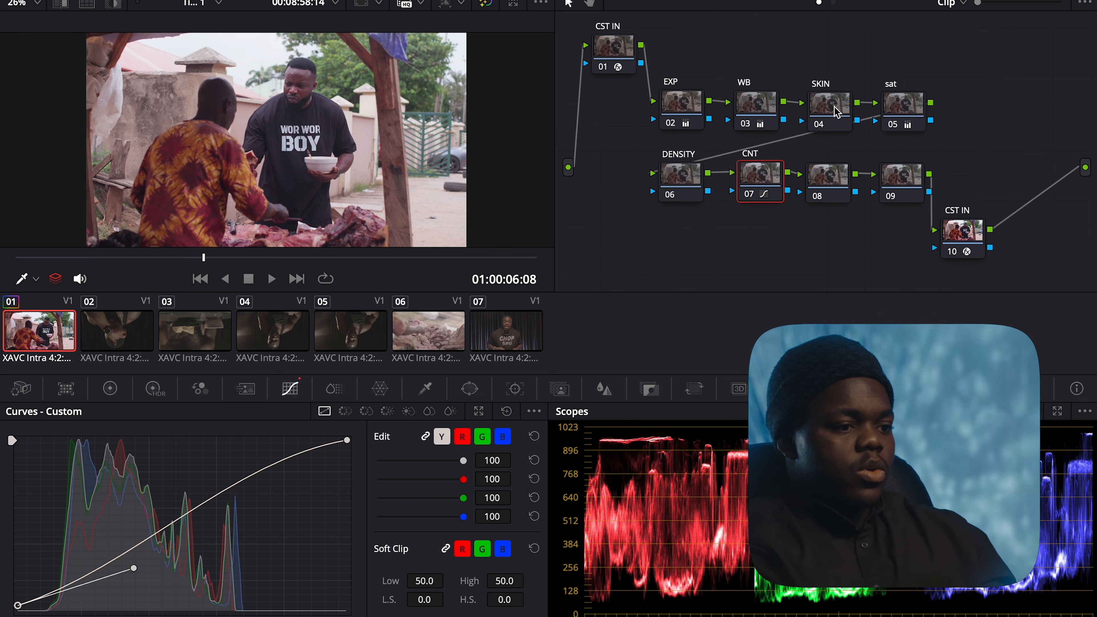
# Retune the WB node's Gain to R 0.89, G 1.01, B 1.03, previewing full screen, then select SKIN
pyautogui.click(767, 115)
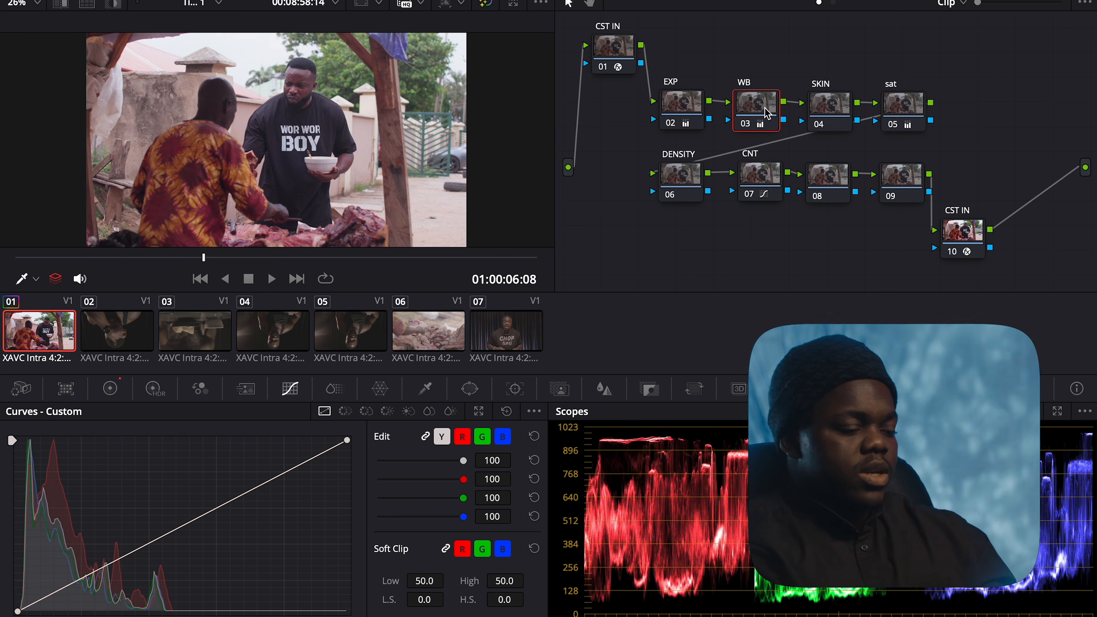
pyautogui.click(110, 389)
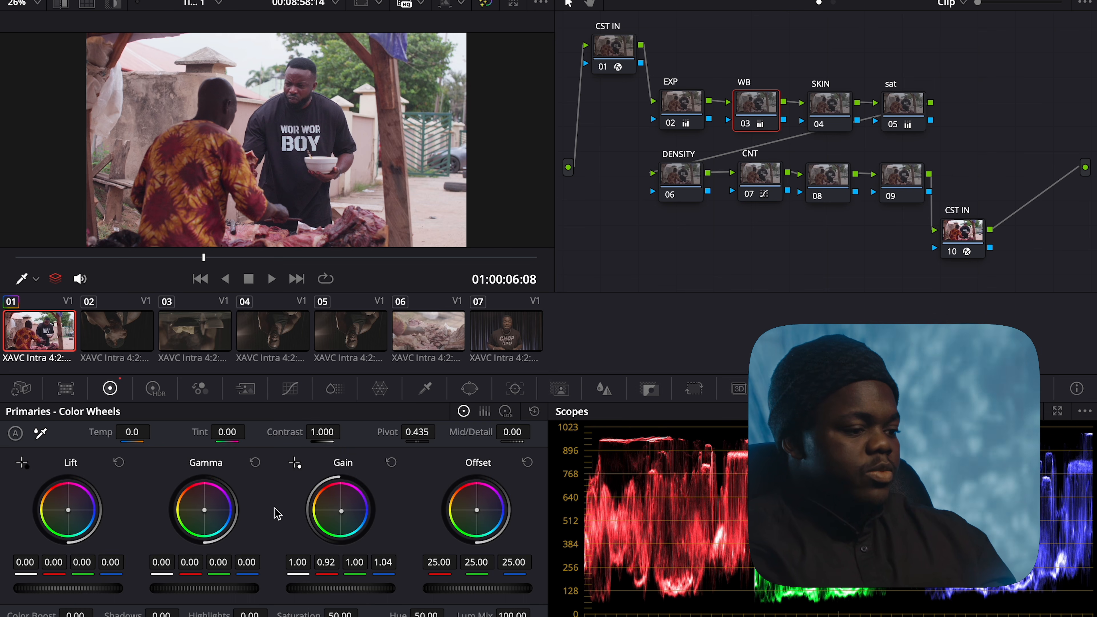
pyautogui.hotkey('shift', 'd')
pyautogui.hotkey('shift', 'd')
pyautogui.moveTo(341, 465); pyautogui.dragTo(341, 465)
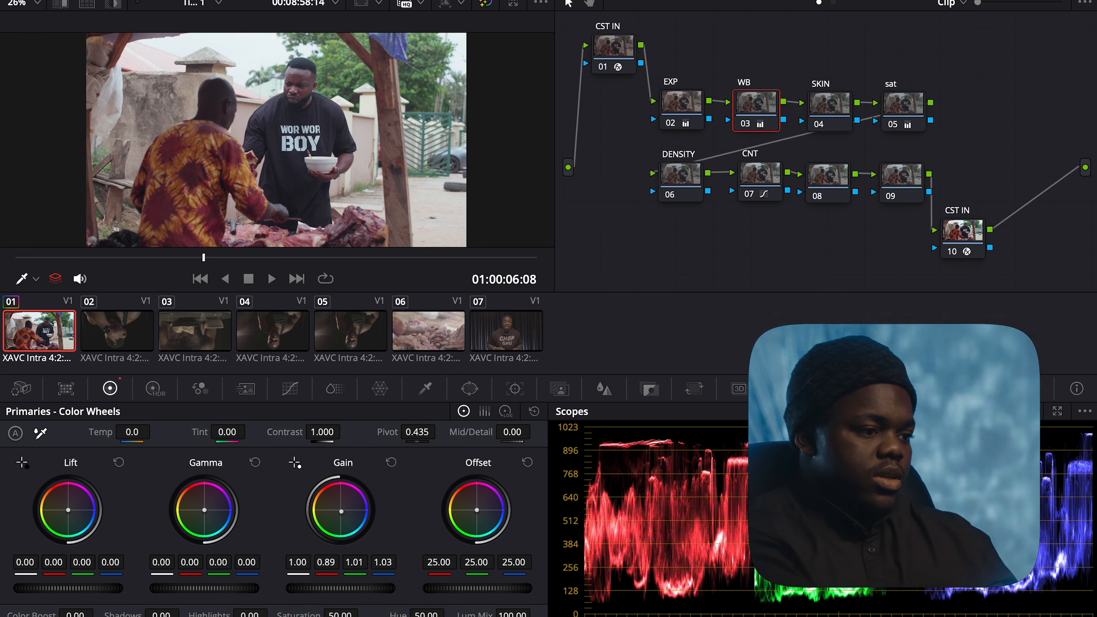
pyautogui.hotkey('ctrl', 'f')
pyautogui.hotkey('ctrl', 'f')
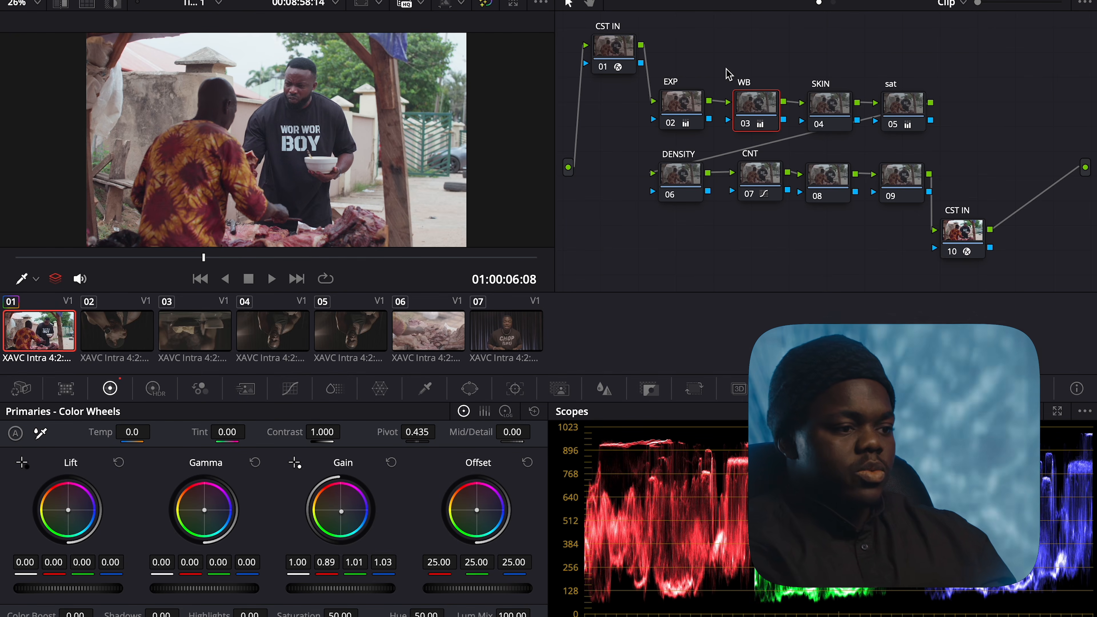
pyautogui.click(835, 109)
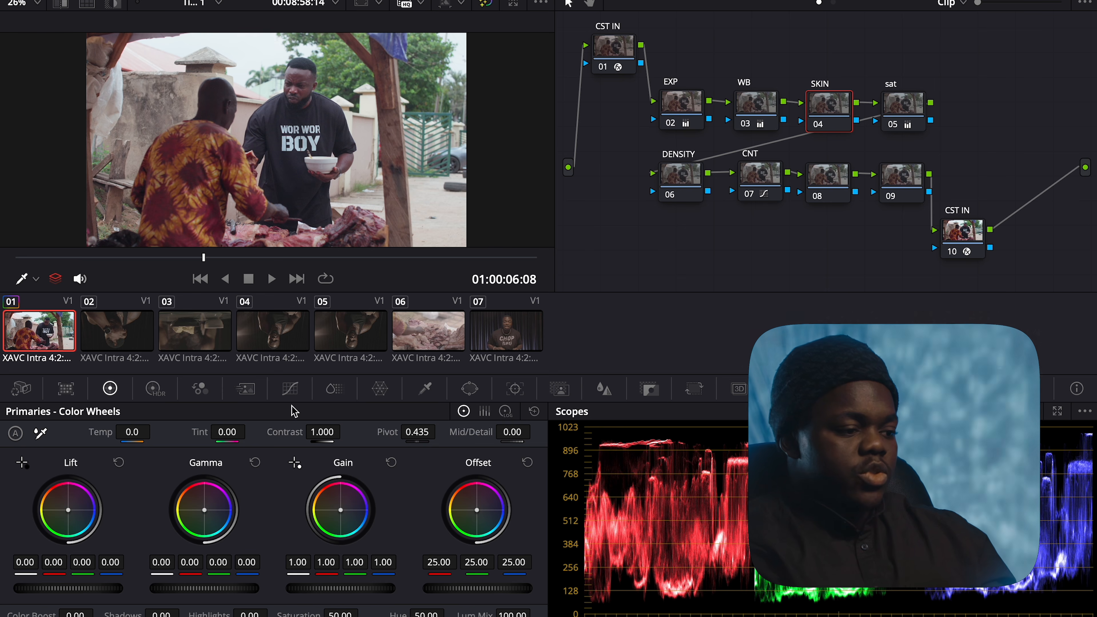
# Show the Hue vs Hue curve, switch the scope to Vectorscope, and zoom onto the face
pyautogui.click(296, 391)
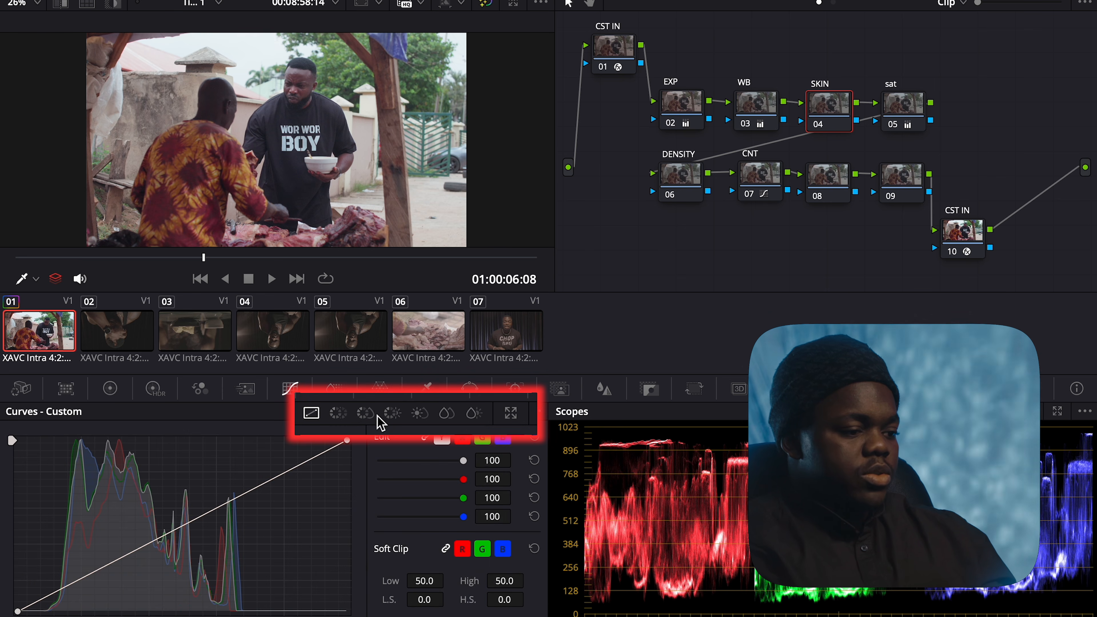
pyautogui.click(364, 414)
pyautogui.click(339, 415)
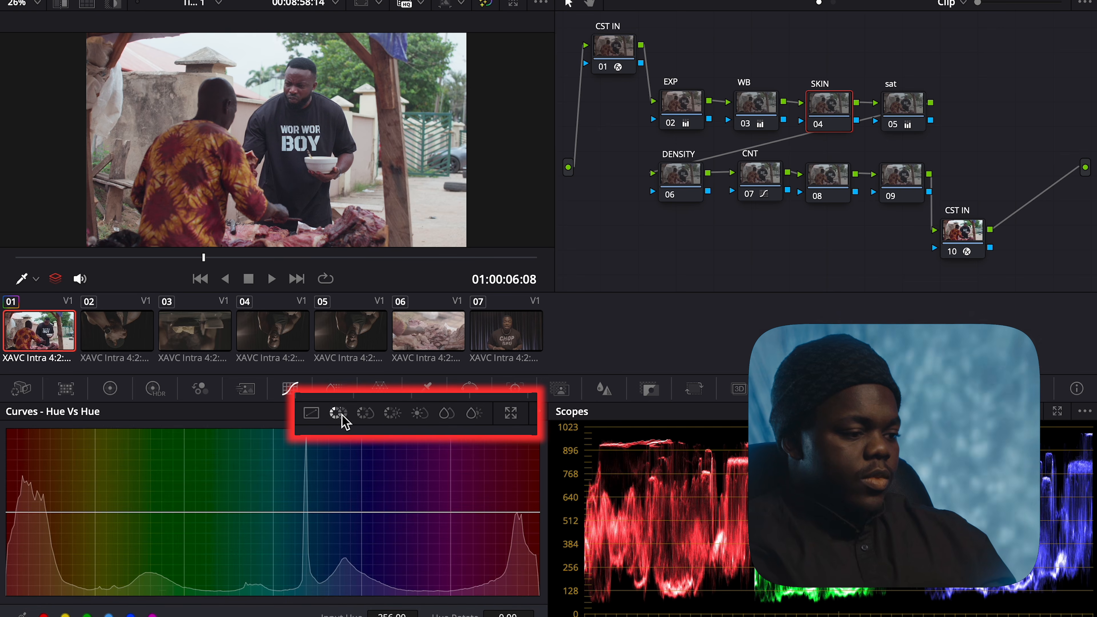
pyautogui.click(965, 409)
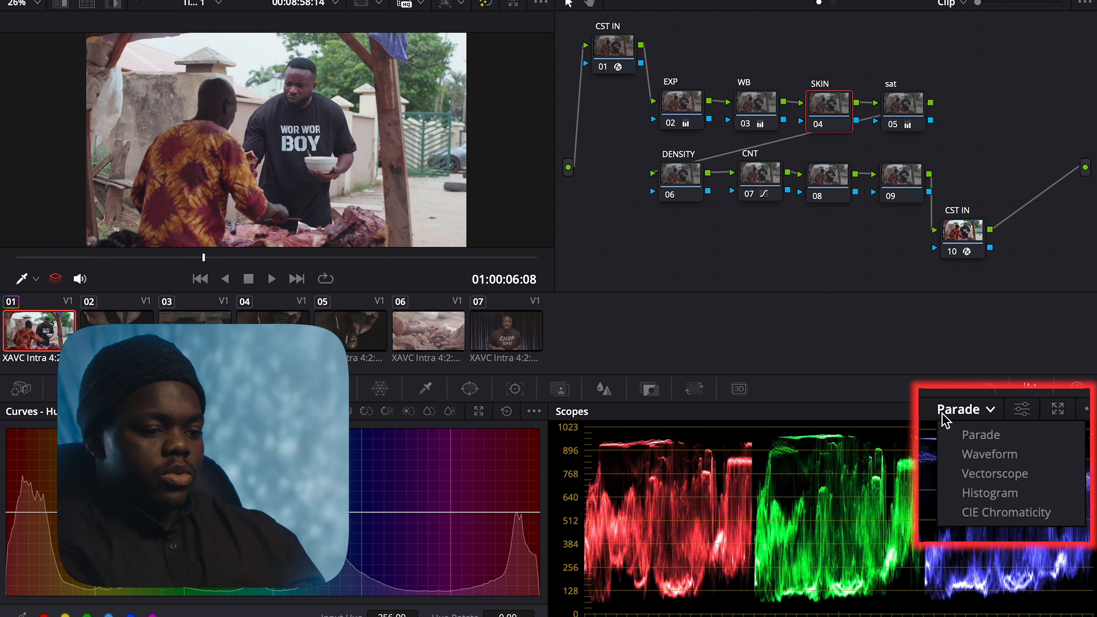
pyautogui.click(966, 475)
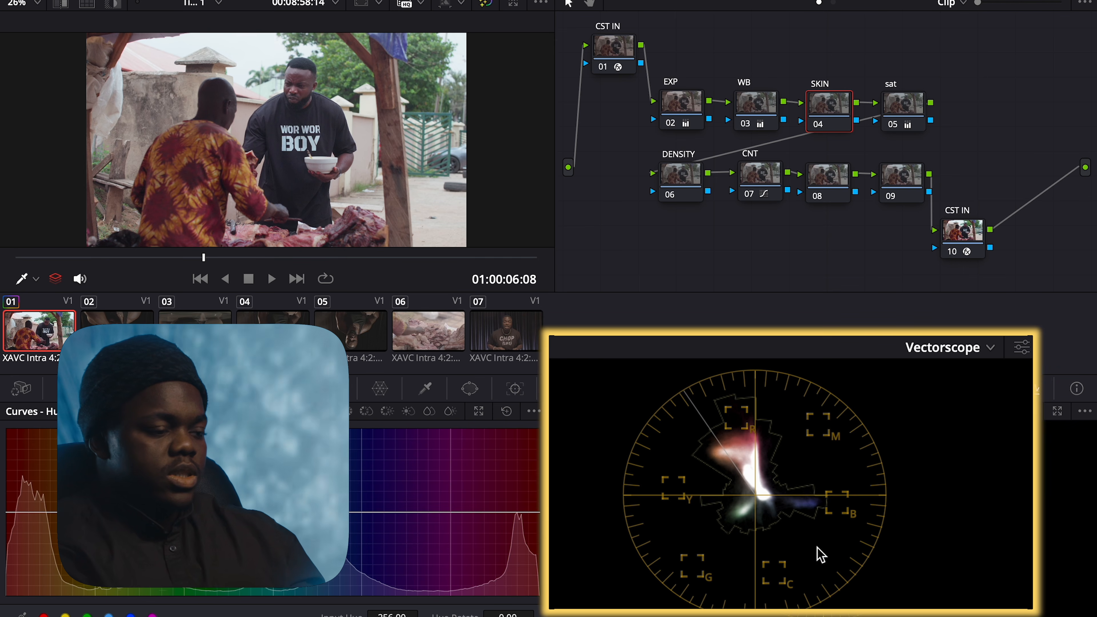
pyautogui.scroll(3, 326, 111)
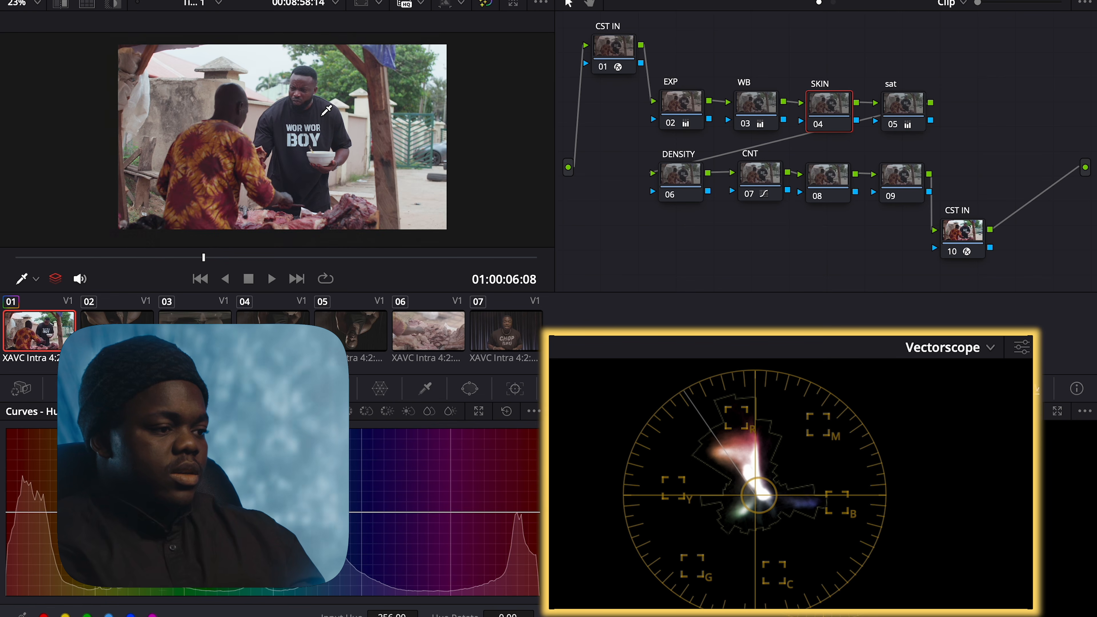
pyautogui.scroll(3, 326, 111)
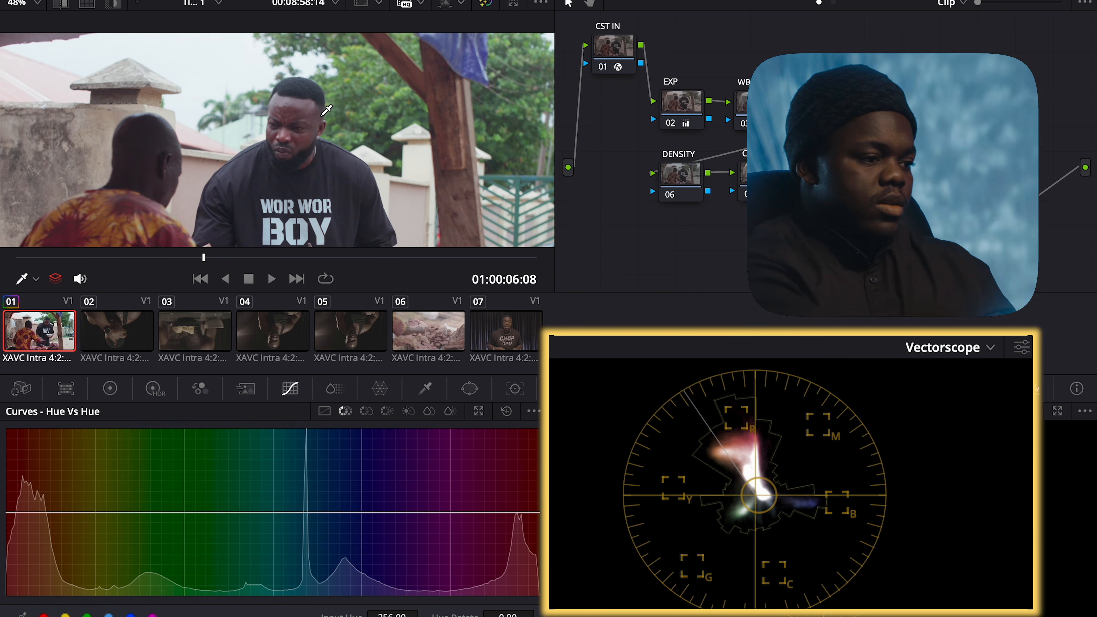
pyautogui.scroll(2, 326, 111)
pyautogui.scroll(2, 326, 111)
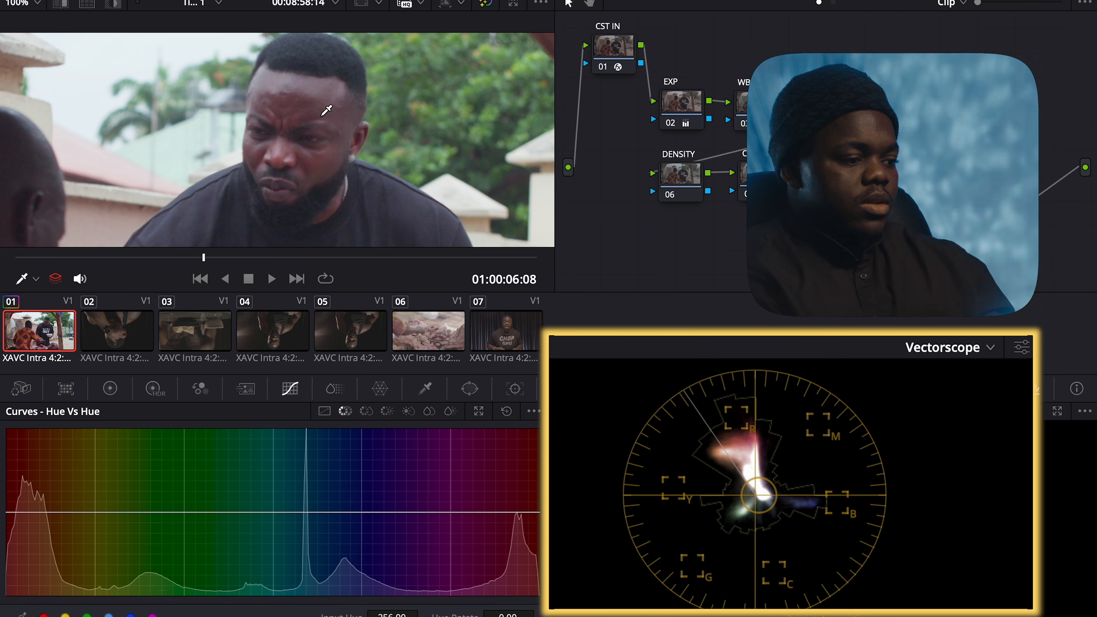
# Sample the man's skin tone and rotate its hue by 20.00, narrowing the affected range
pyautogui.click(297, 110)
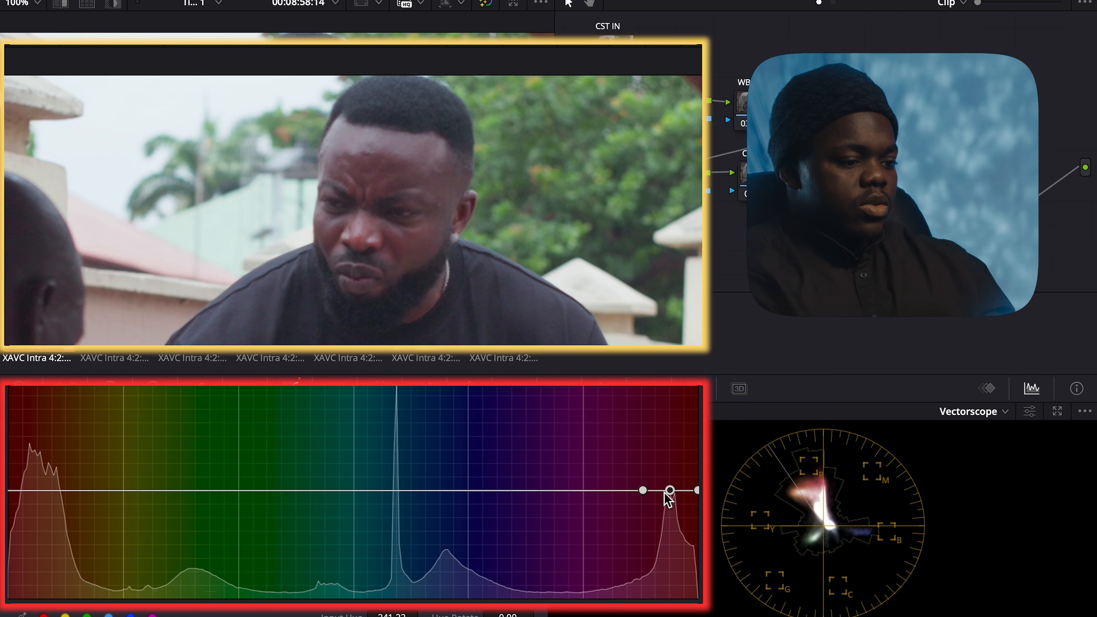
pyautogui.moveTo(671, 491)
pyautogui.mouseDown()
pyautogui.moveTo(672, 521)
pyautogui.moveTo(673, 501)
pyautogui.moveTo(675, 510)
pyautogui.mouseUp()
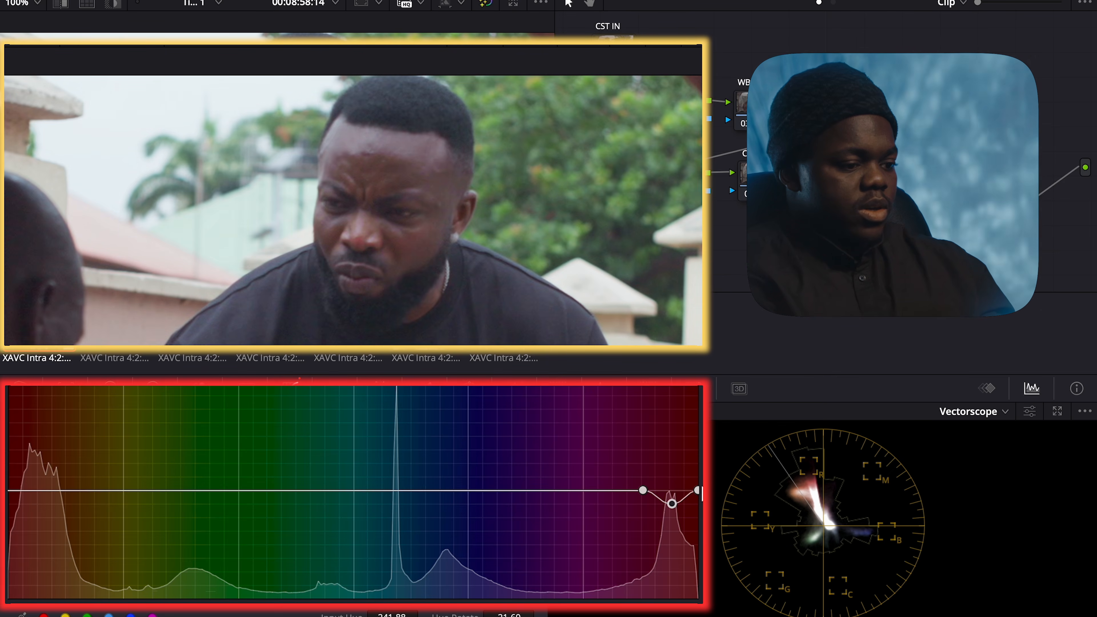
pyautogui.moveTo(698, 490); pyautogui.dragTo(721, 490)
pyautogui.moveTo(31, 491)
pyautogui.mouseDown()
pyautogui.moveTo(59, 491)
pyautogui.moveTo(43, 492)
pyautogui.mouseUp()
pyautogui.moveTo(643, 494); pyautogui.dragTo(620, 493)
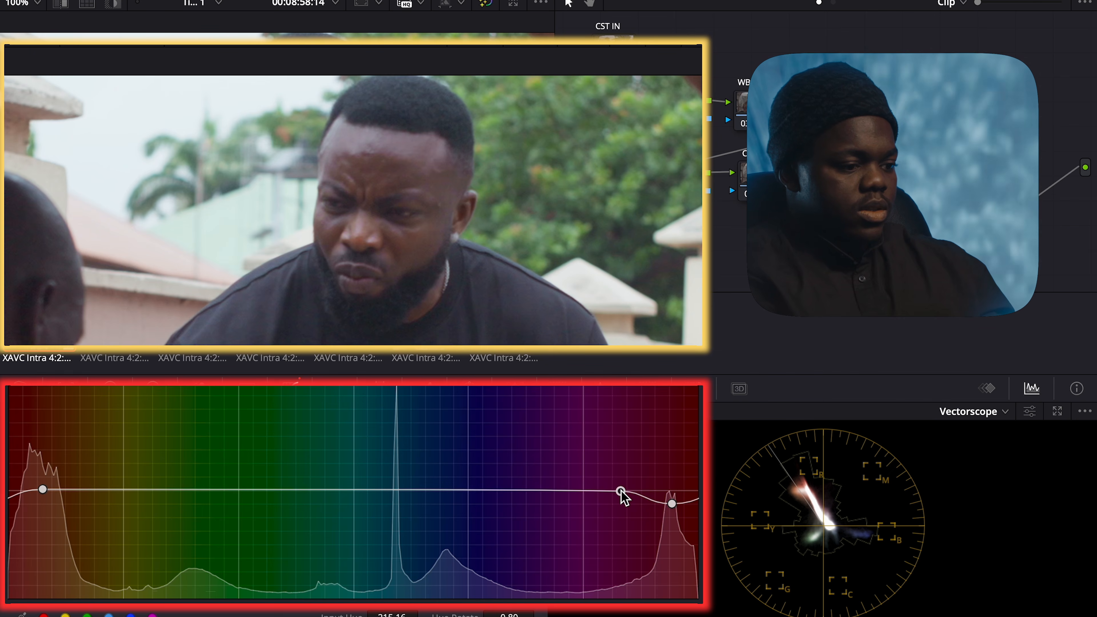
pyautogui.click(672, 504)
pyautogui.moveTo(675, 505); pyautogui.dragTo(673, 503)
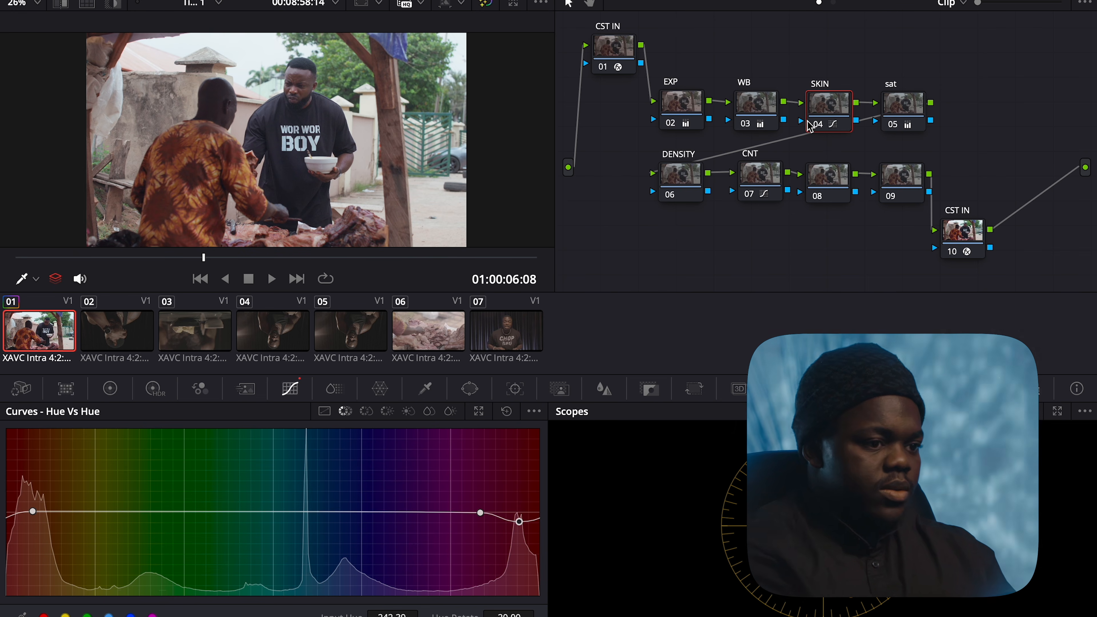
# Move the sat node aside and disable the SKIN node
pyautogui.moveTo(888, 123); pyautogui.dragTo(937, 123)
pyautogui.click(838, 113)
pyautogui.hotkey('ctrl', 'd')
pyautogui.click(778, 121)
pyautogui.moveTo(824, 112); pyautogui.dragTo(858, 111)
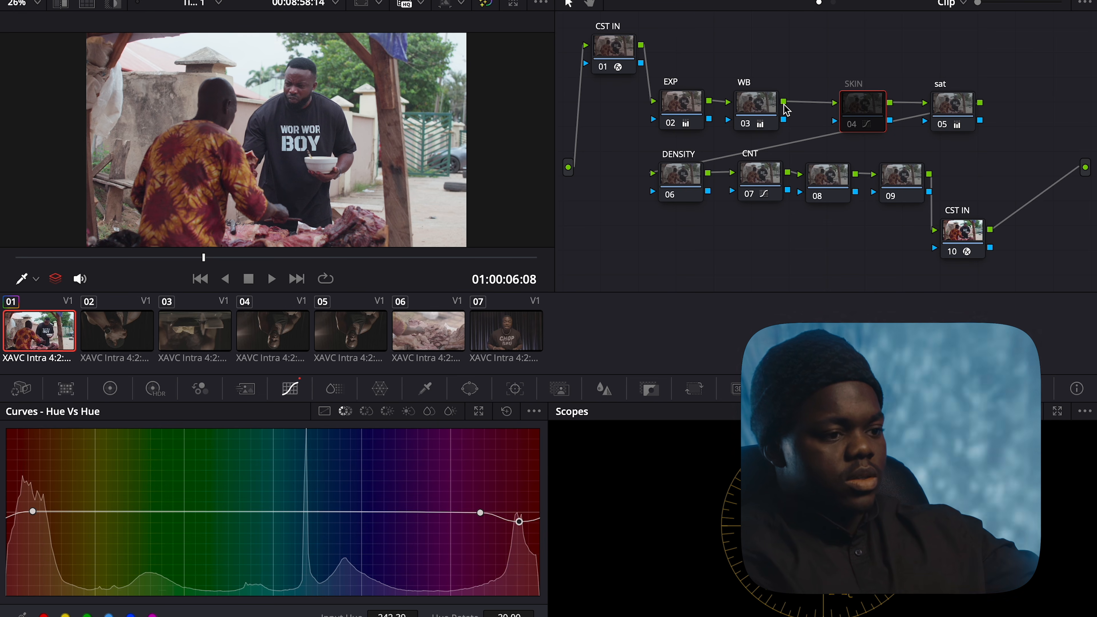
# Add a serial node after WB labelled 'SKIN II' and slot it before SKIN
pyautogui.hotkey('alt', 's')
pyautogui.press('Delete')
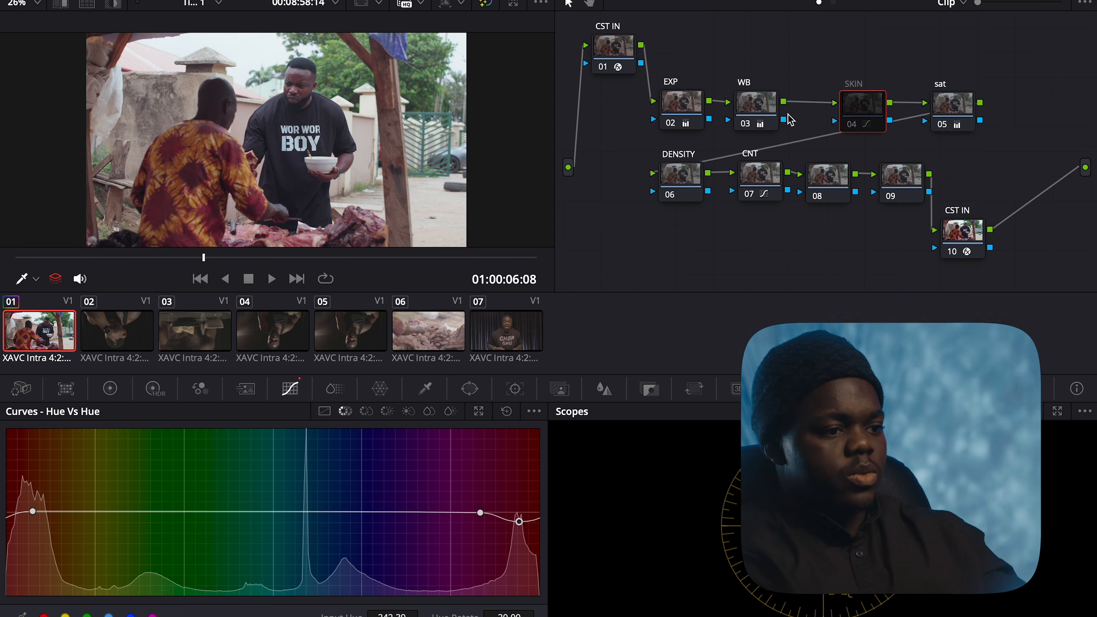
pyautogui.click(769, 106)
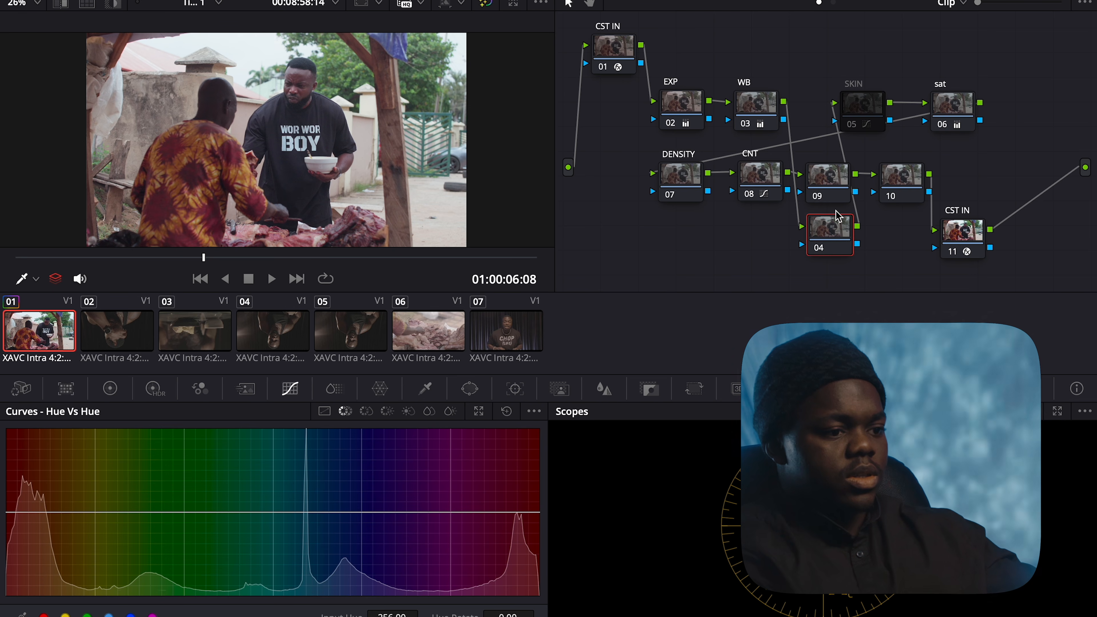
pyautogui.hotkey('alt', 's')
pyautogui.rightClick(809, 74)
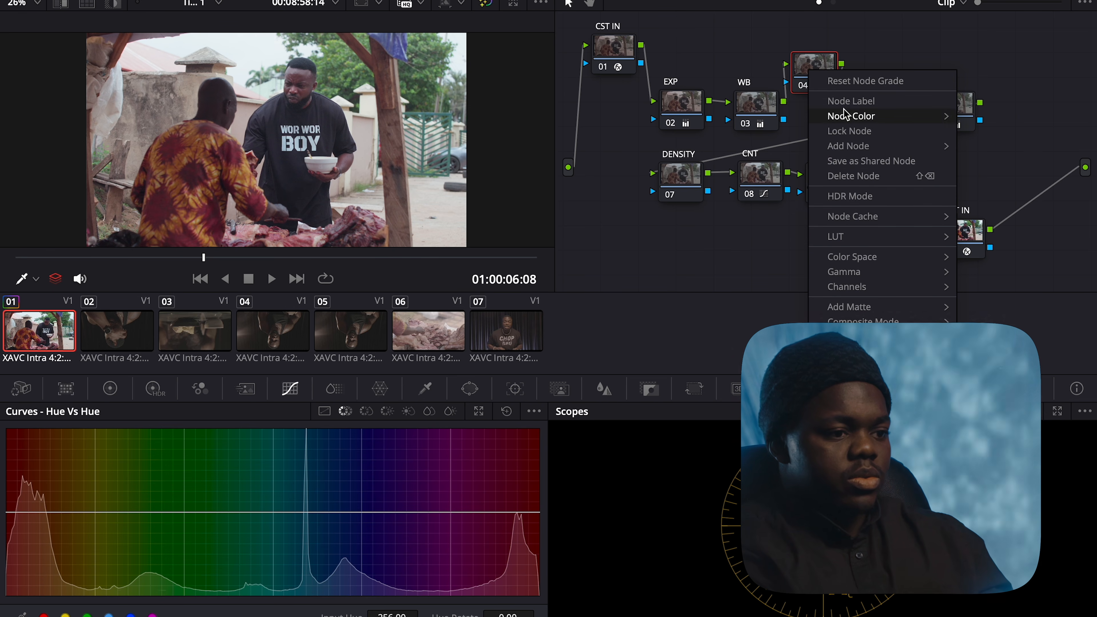
pyautogui.click(849, 101)
pyautogui.write('SKI')
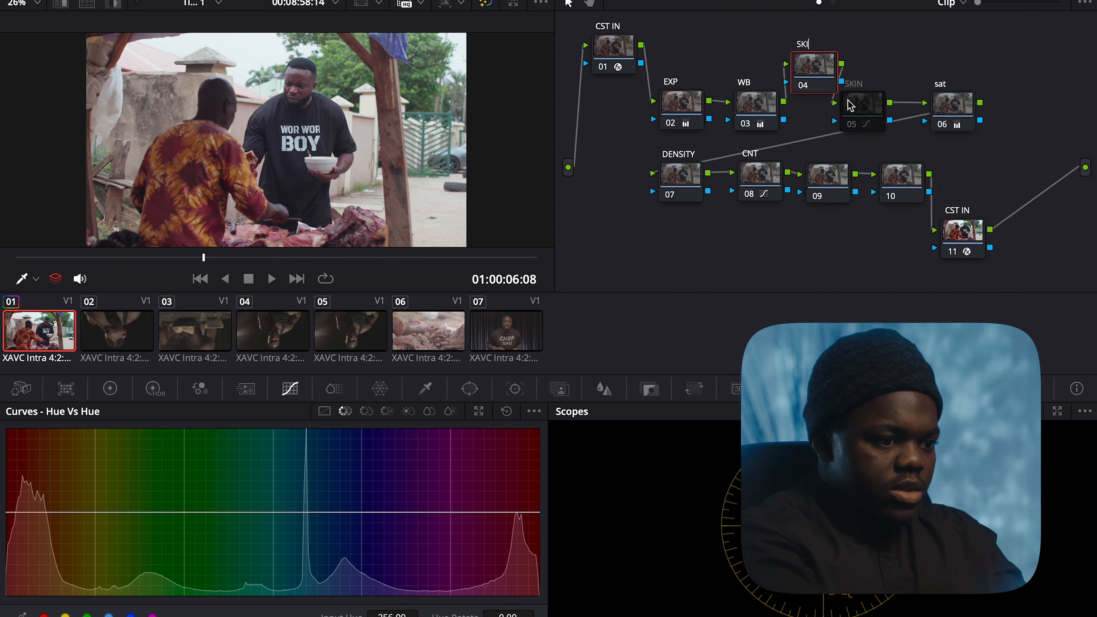
pyautogui.write('N II')
pyautogui.press('Return')
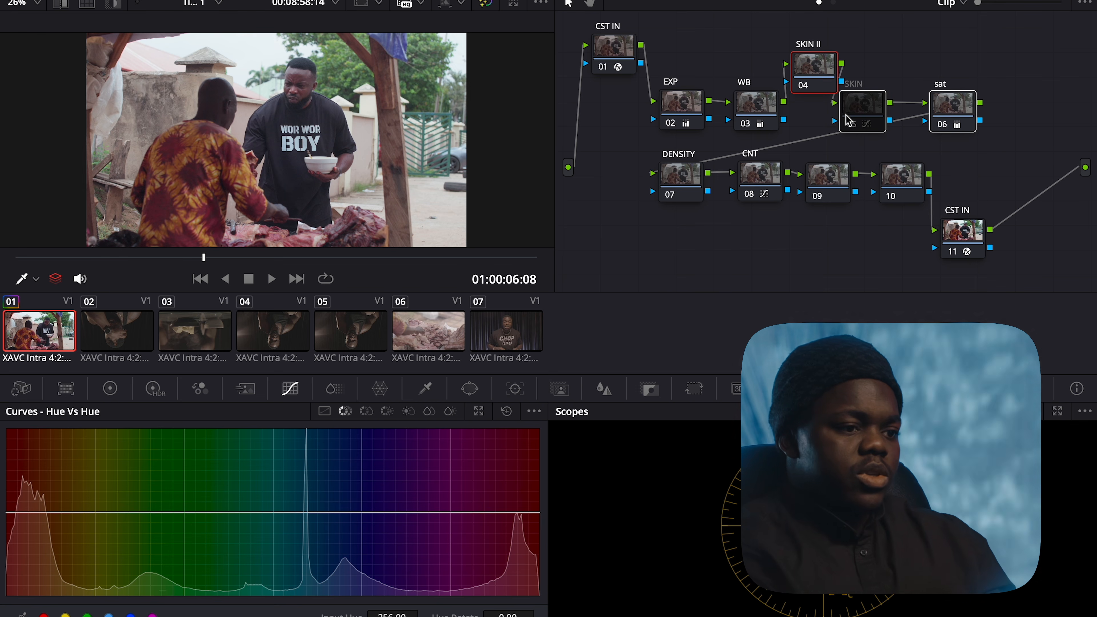
pyautogui.moveTo(847, 115); pyautogui.dragTo(921, 115)
pyautogui.moveTo(820, 74); pyautogui.dragTo(849, 116)
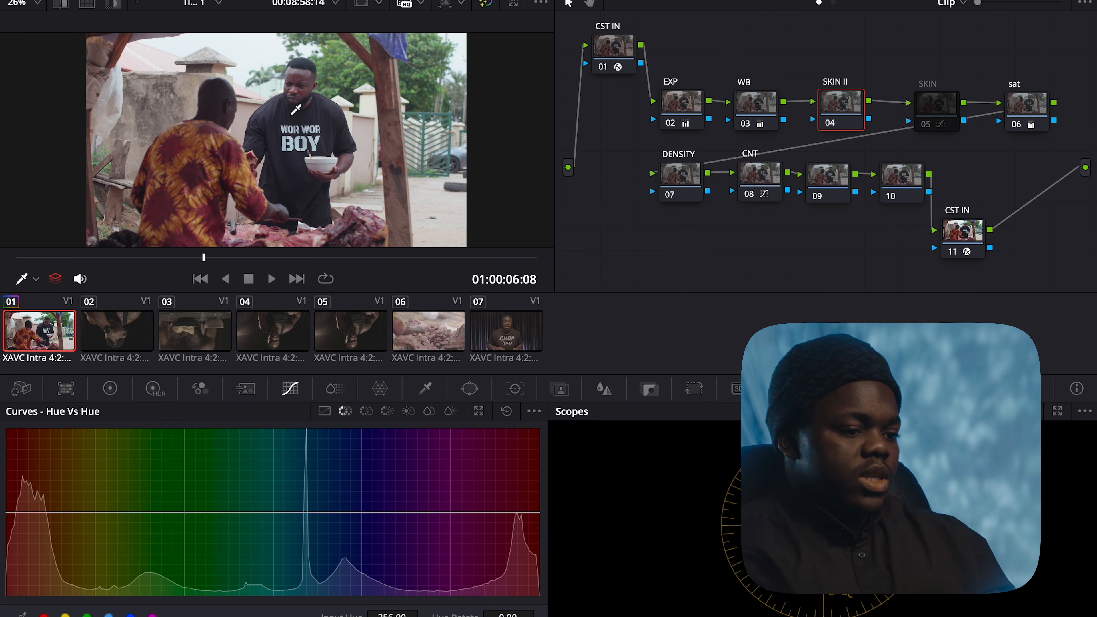
# Show the Primaries color wheels, zoom the viewer, and switch the scope to RGB Parade
pyautogui.click(111, 388)
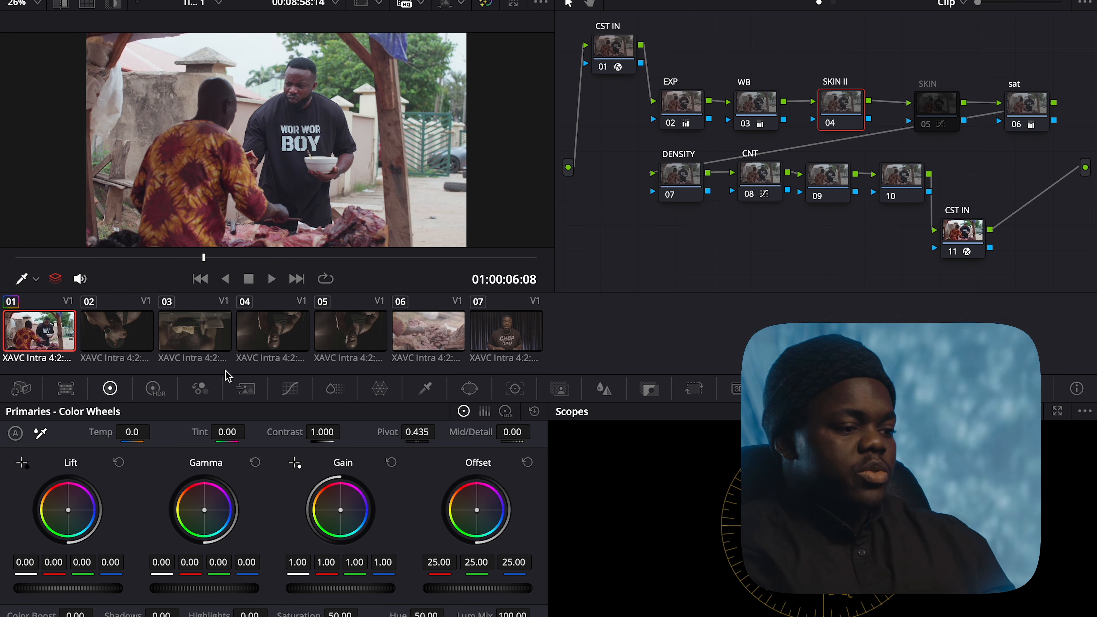
pyautogui.scroll(3, 324, 167)
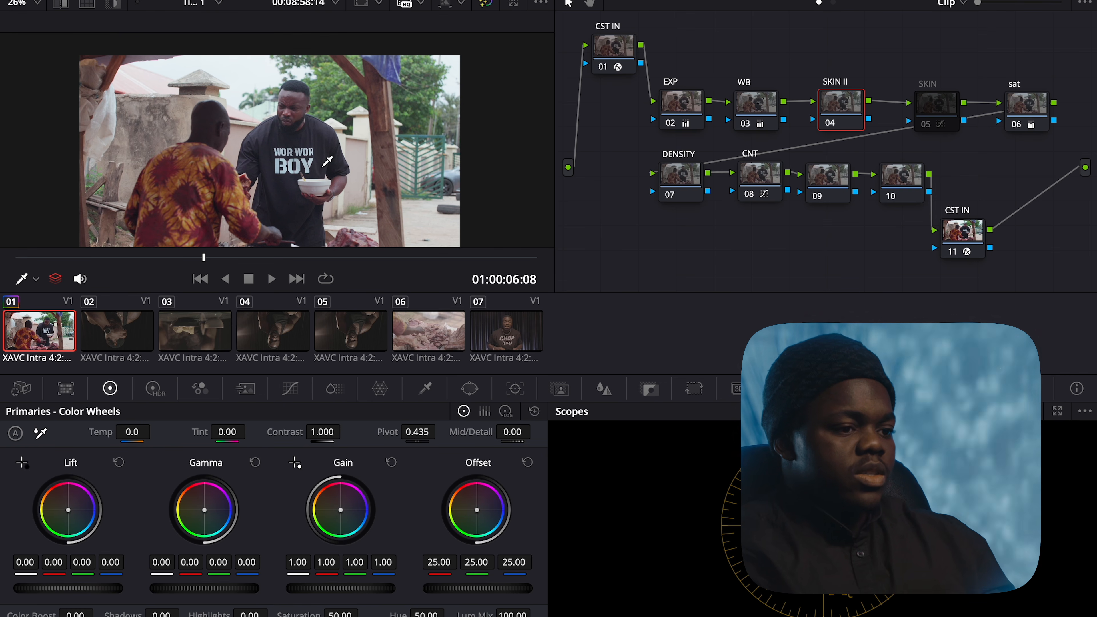
pyautogui.scroll(1, 293, 121)
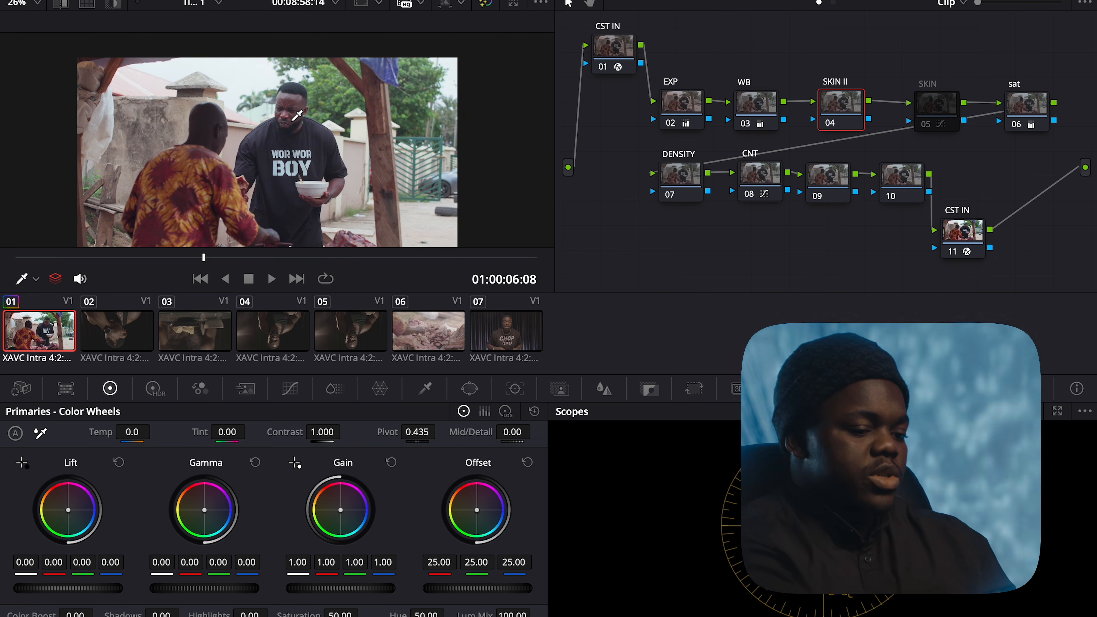
pyautogui.scroll(5, 298, 116)
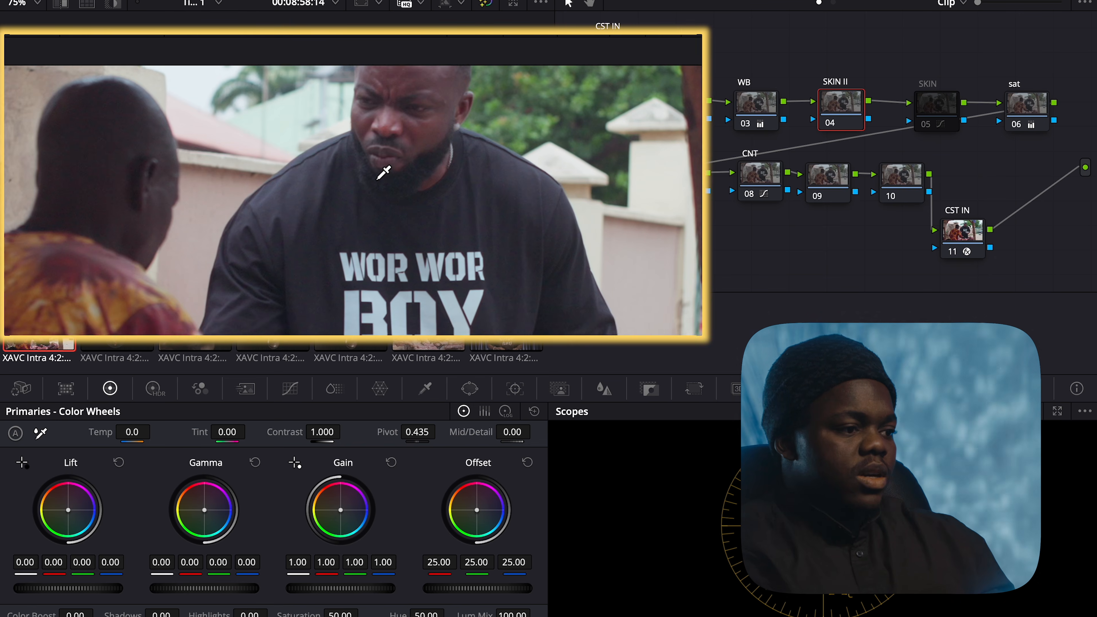
pyautogui.scroll(3, 383, 172)
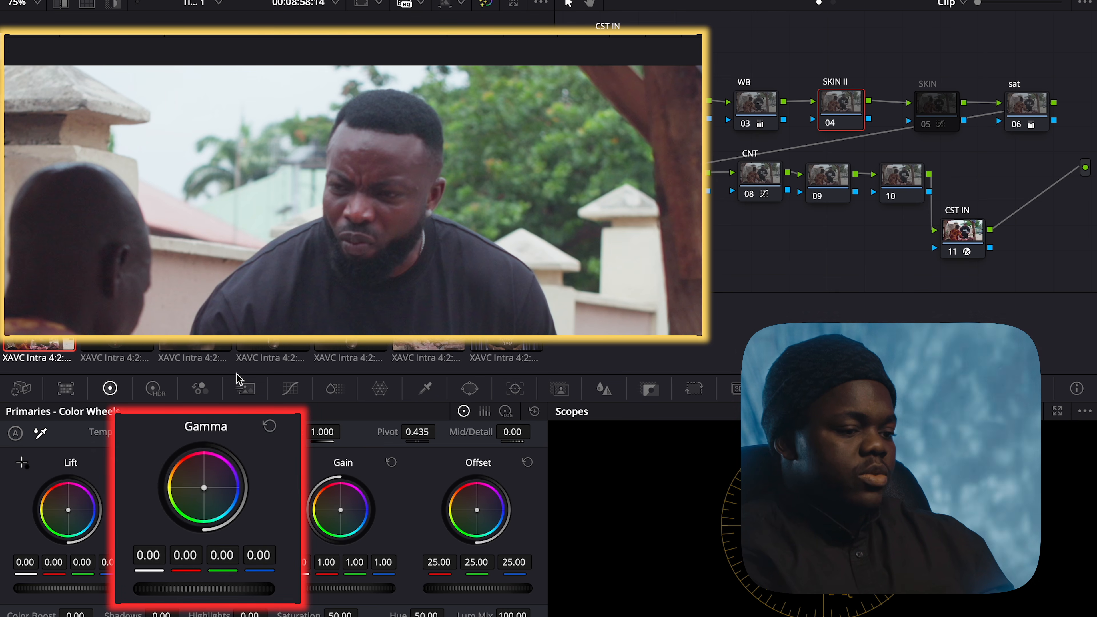
pyautogui.click(934, 370)
pyautogui.click(960, 394)
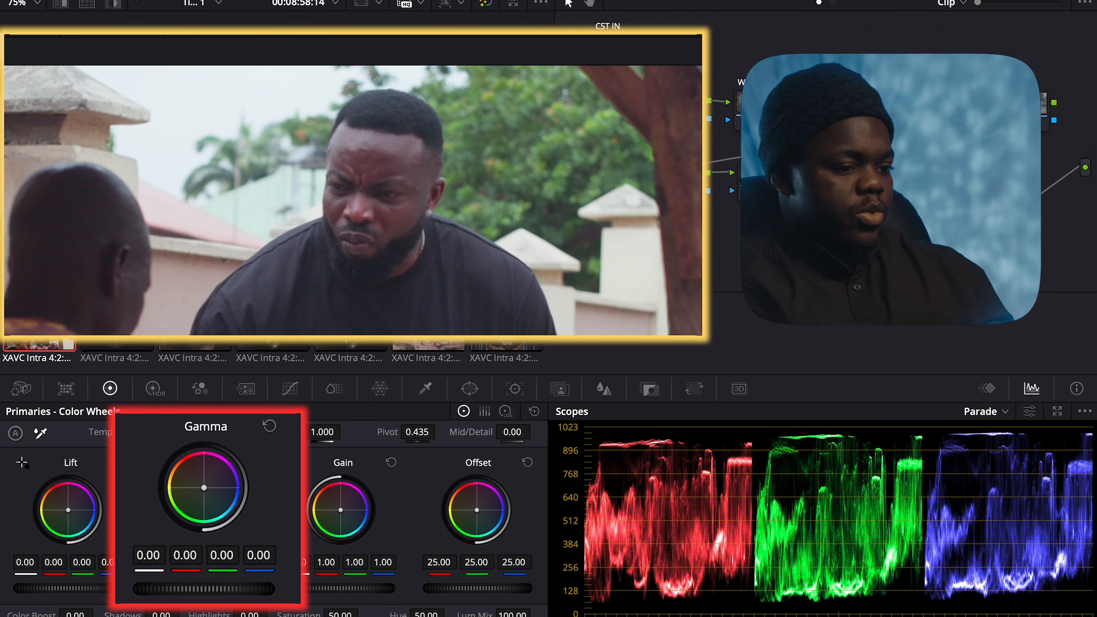
# Nudge SKIN II's Gamma balance slightly toward green and off red, comparing with the ungraded image
pyautogui.moveTo(222, 556); pyautogui.dragTo(224, 556)
pyautogui.hotkey('shift', 'd')
pyautogui.hotkey('shift', 'd')
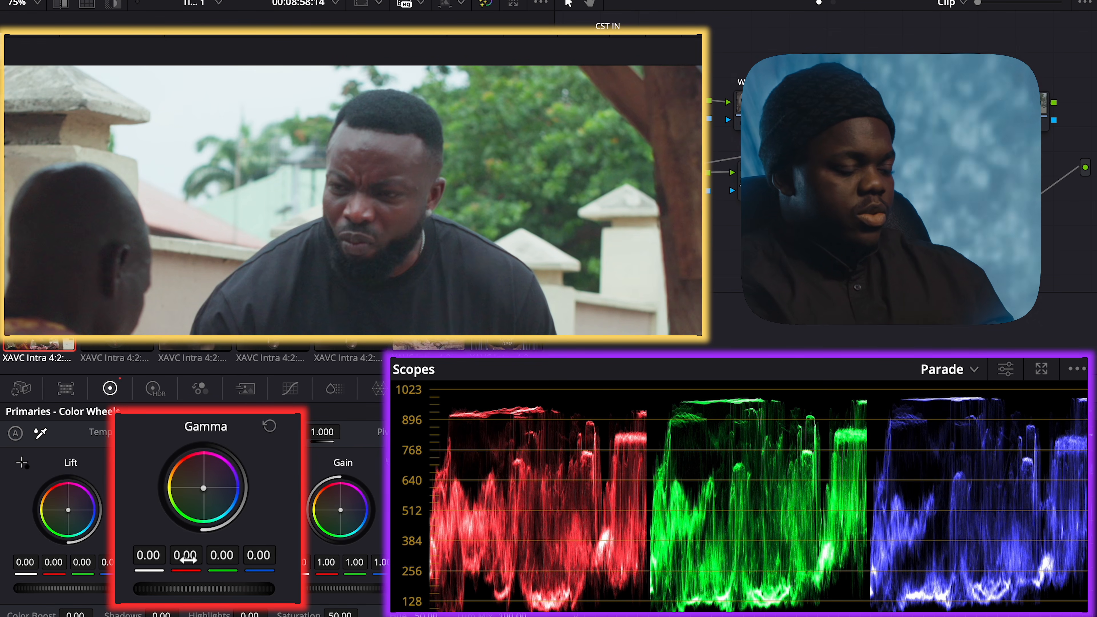
pyautogui.moveTo(186, 555); pyautogui.dragTo(185, 555)
pyautogui.hotkey('shift', 'd')
pyautogui.hotkey('shift', 'd')
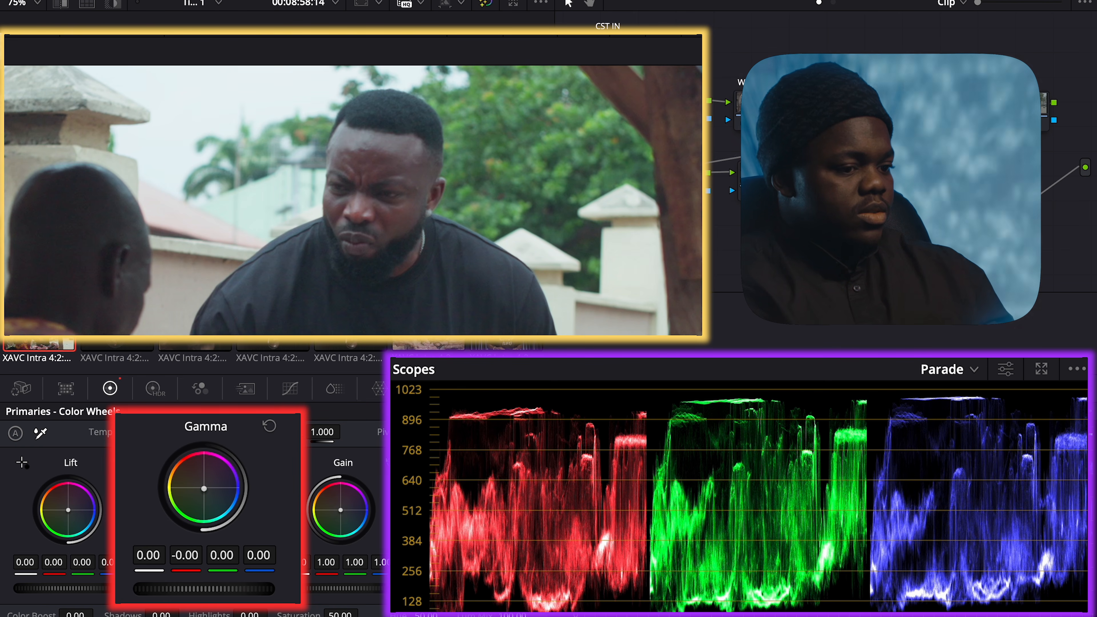
pyautogui.hotkey('shift', 'd')
pyautogui.hotkey('shift', 'd')
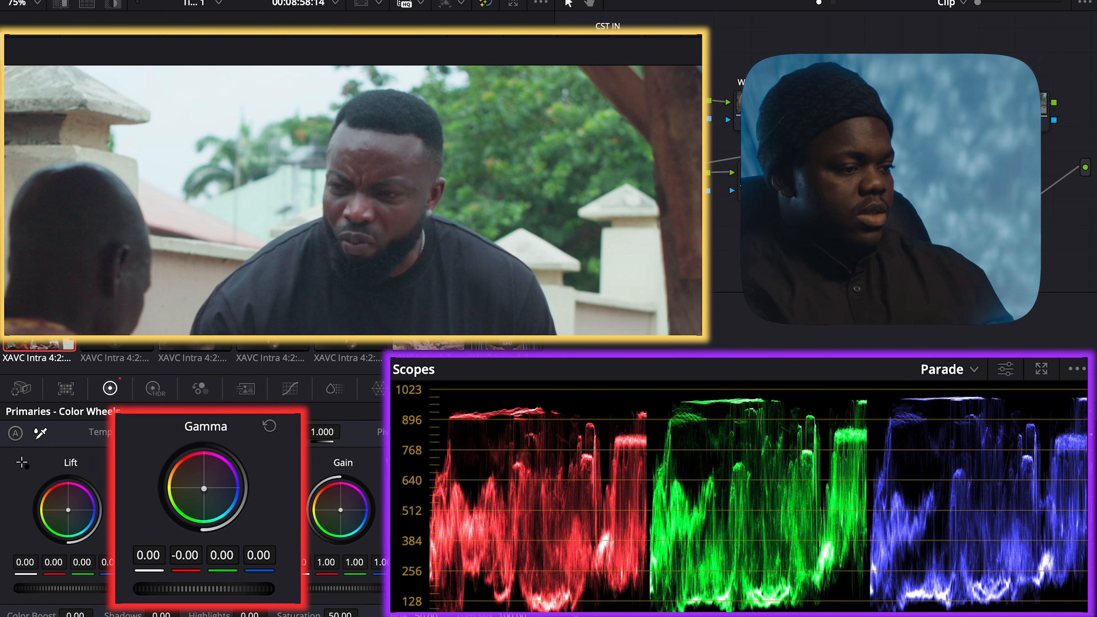
pyautogui.hotkey('shift', 'z')
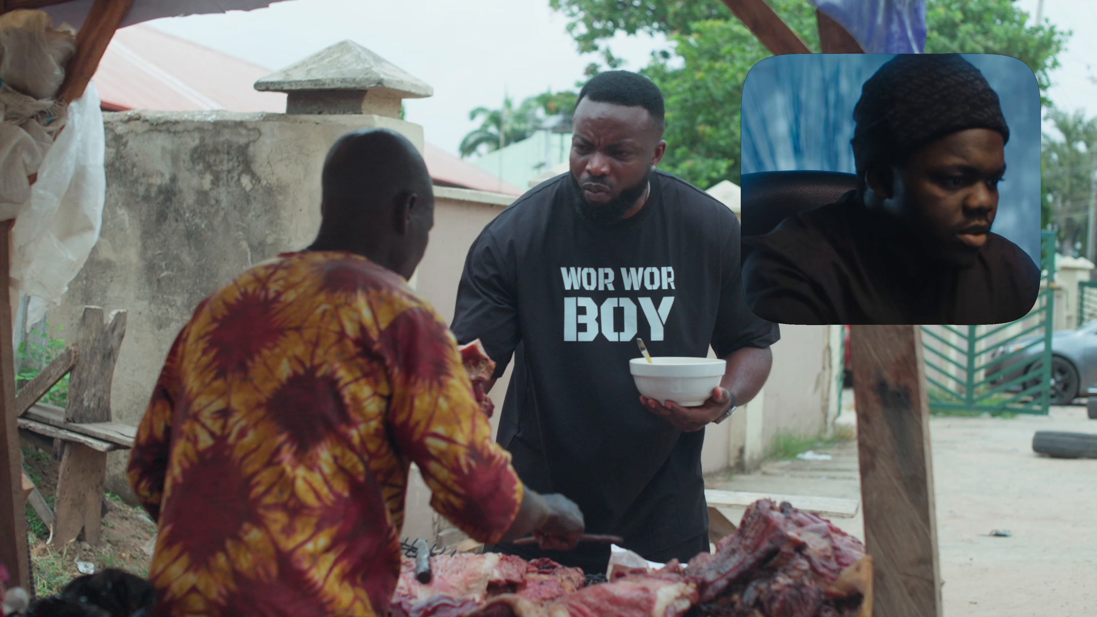
# Launch the video player and toggle full-screen playback to review the graded clip
pyautogui.press('super+space')
pyautogui.write('P')
pyautogui.press('Return')
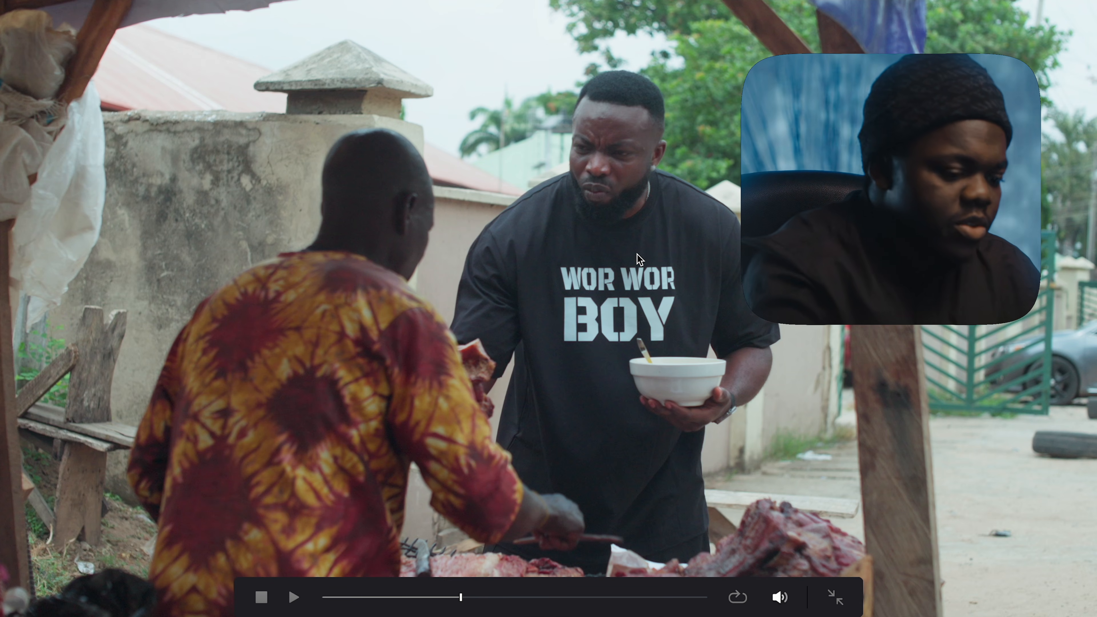
pyautogui.press('p')
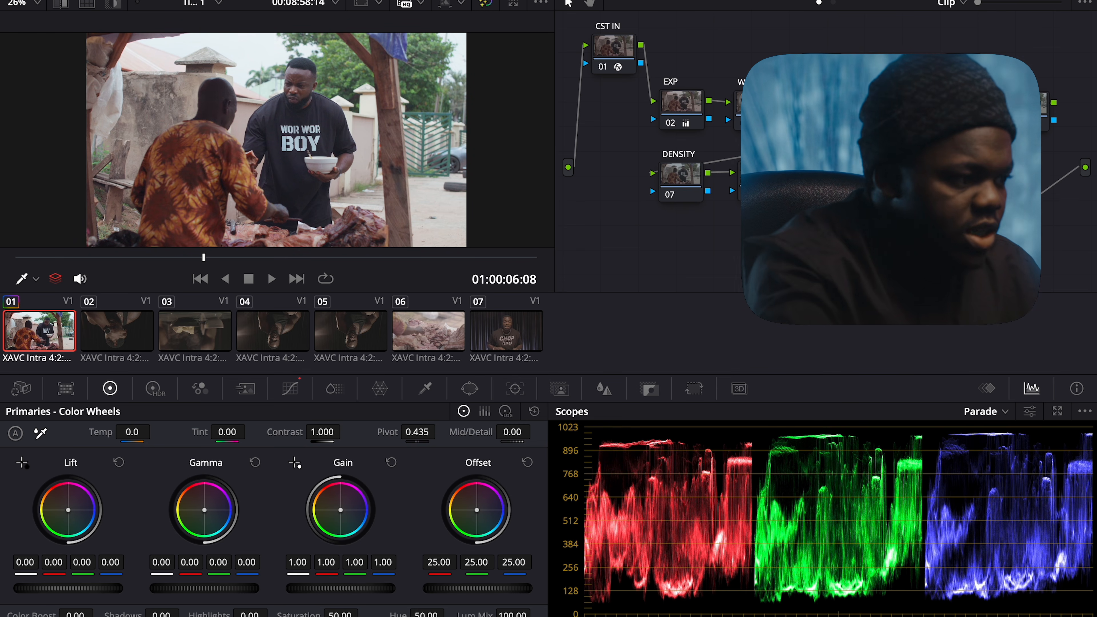
pyautogui.press('p')
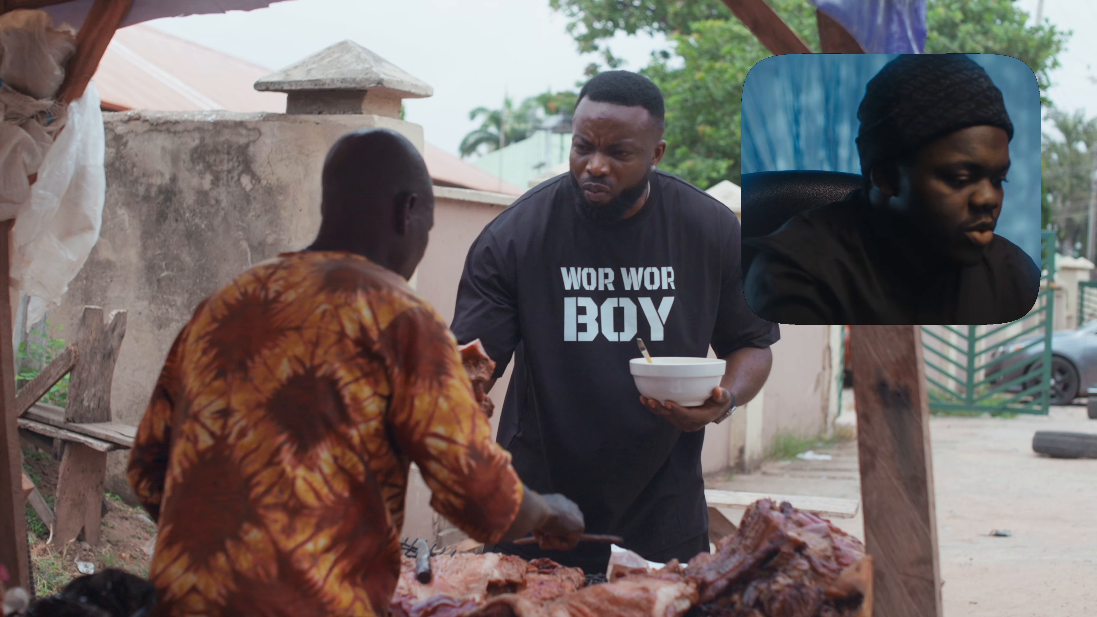
pyautogui.press('p')
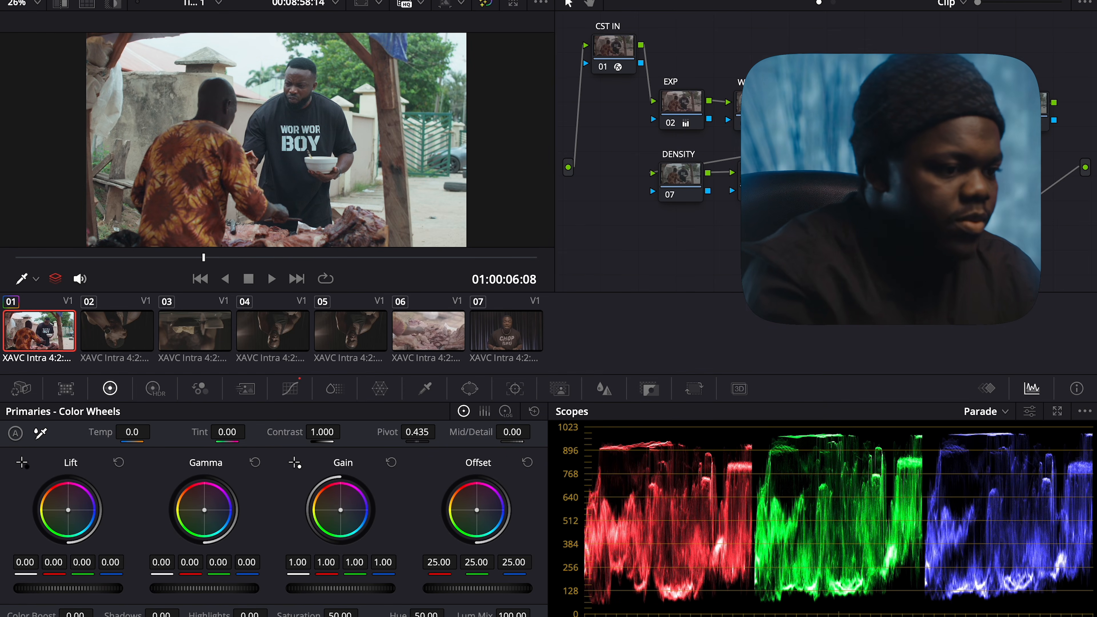
# Re-enable the grade, delete SKIN II, and move SKIN into its slot between WB and sat
pyautogui.hotkey('ctrl', 'd')
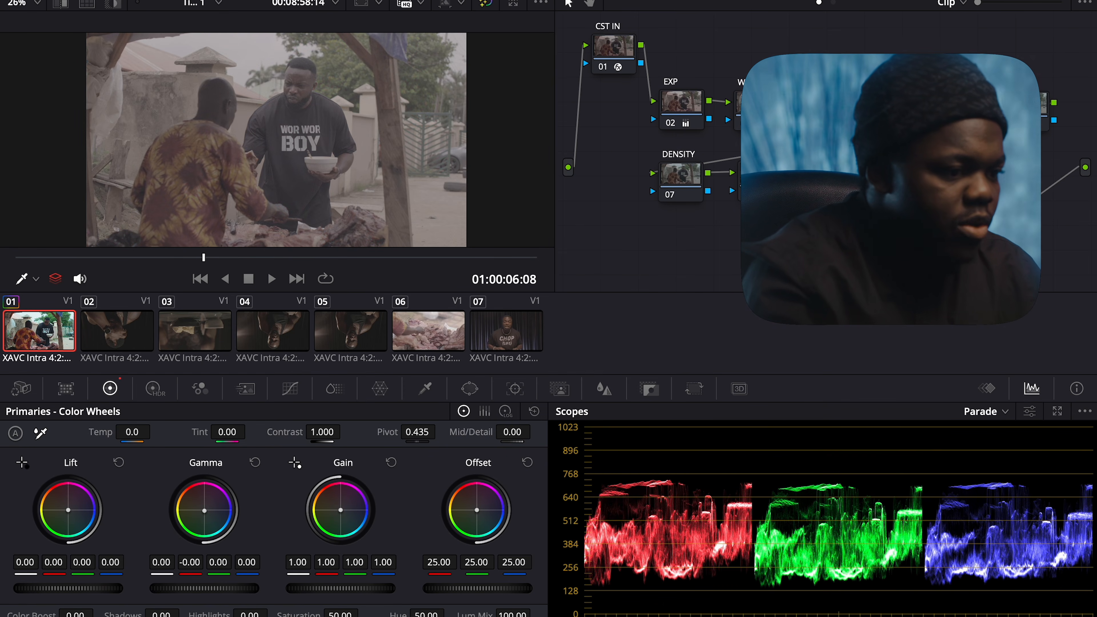
pyautogui.click(264, 257)
pyautogui.hotkey('ctrl', 'd')
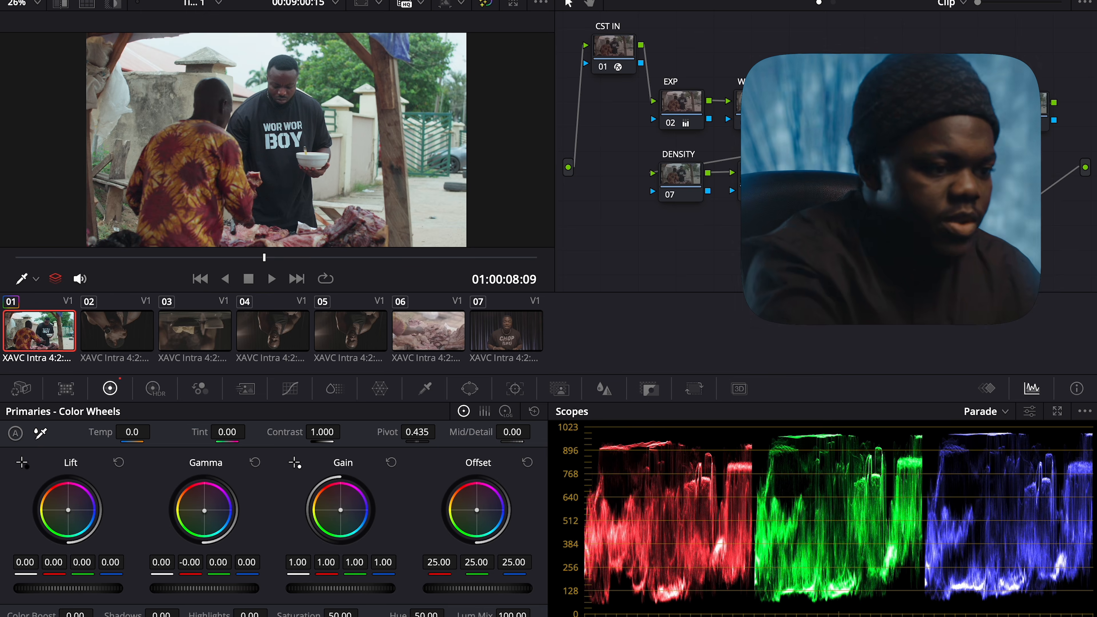
pyautogui.press('Delete')
pyautogui.moveTo(940, 108); pyautogui.dragTo(848, 113)
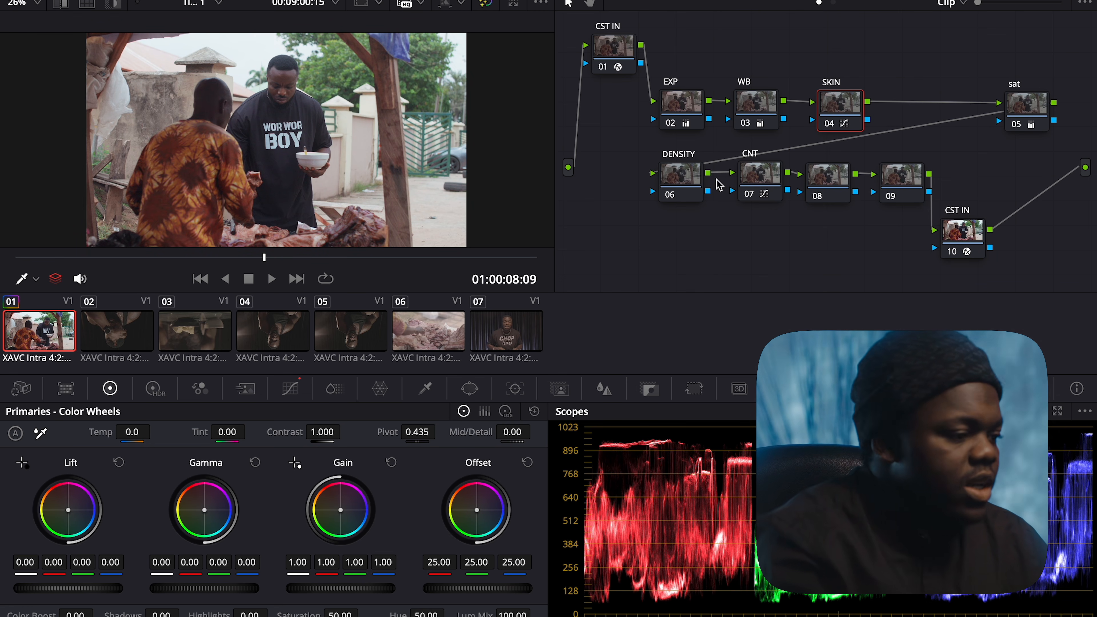
# Move the sat node left beside SKIN and nudge the CNT node into alignment
pyautogui.hscroll(-1, 955, 137)
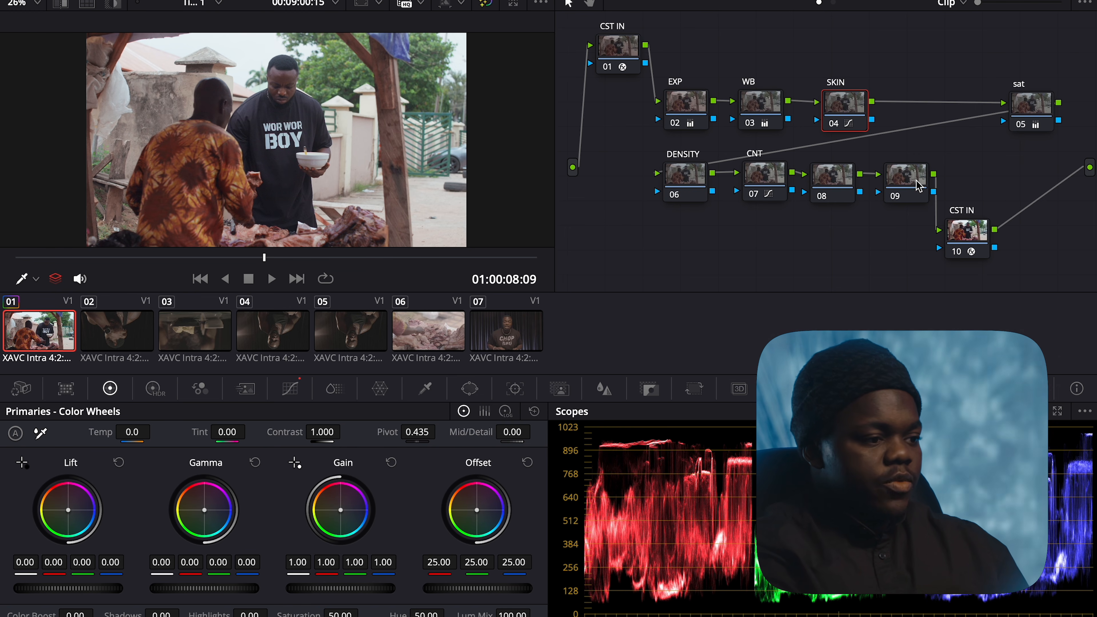
pyautogui.click(1032, 109)
pyautogui.moveTo(1033, 109); pyautogui.dragTo(941, 109)
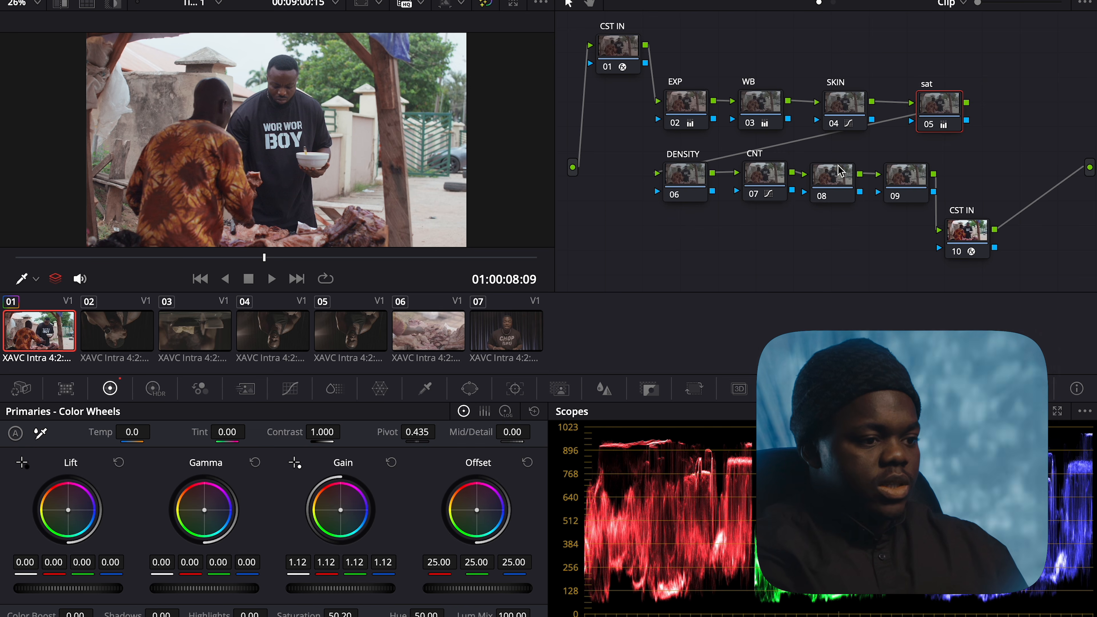
pyautogui.moveTo(777, 176); pyautogui.dragTo(774, 174)
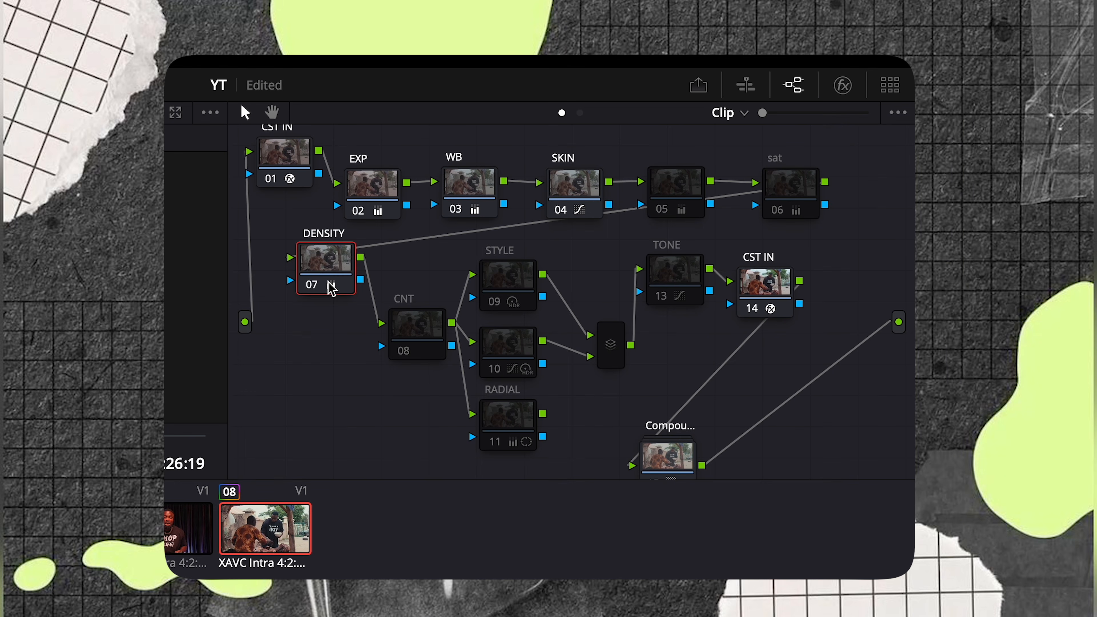
# Switch the DENSITY node's colour space to HSV
pyautogui.rightClick(331, 244)
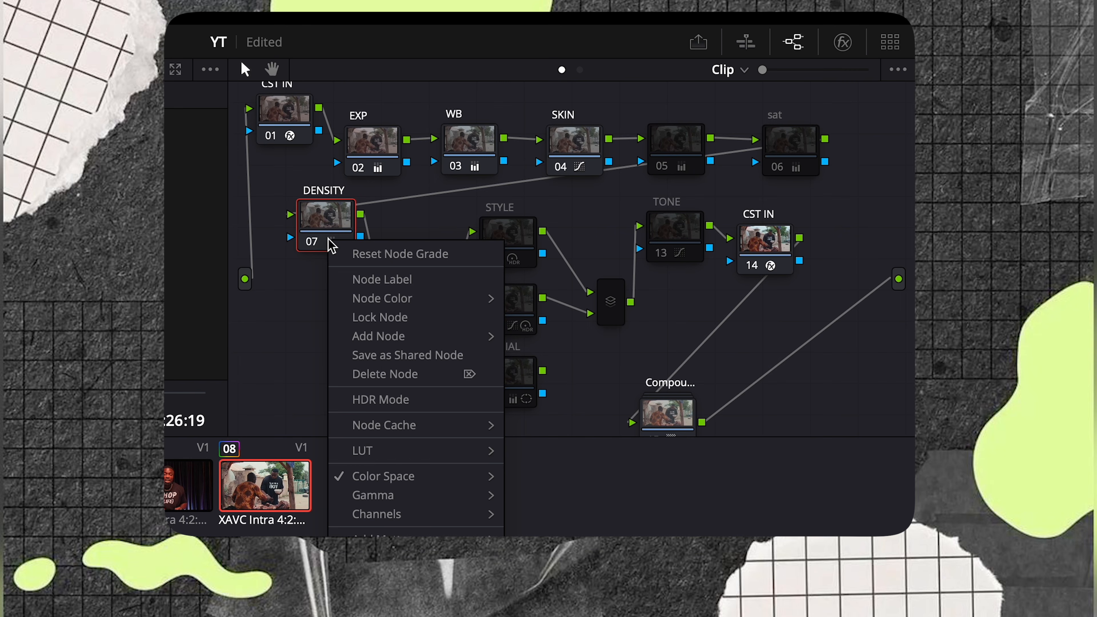
pyautogui.moveTo(382, 475)
pyautogui.click(534, 590)
pyautogui.moveTo(320, 228); pyautogui.dragTo(320, 229)
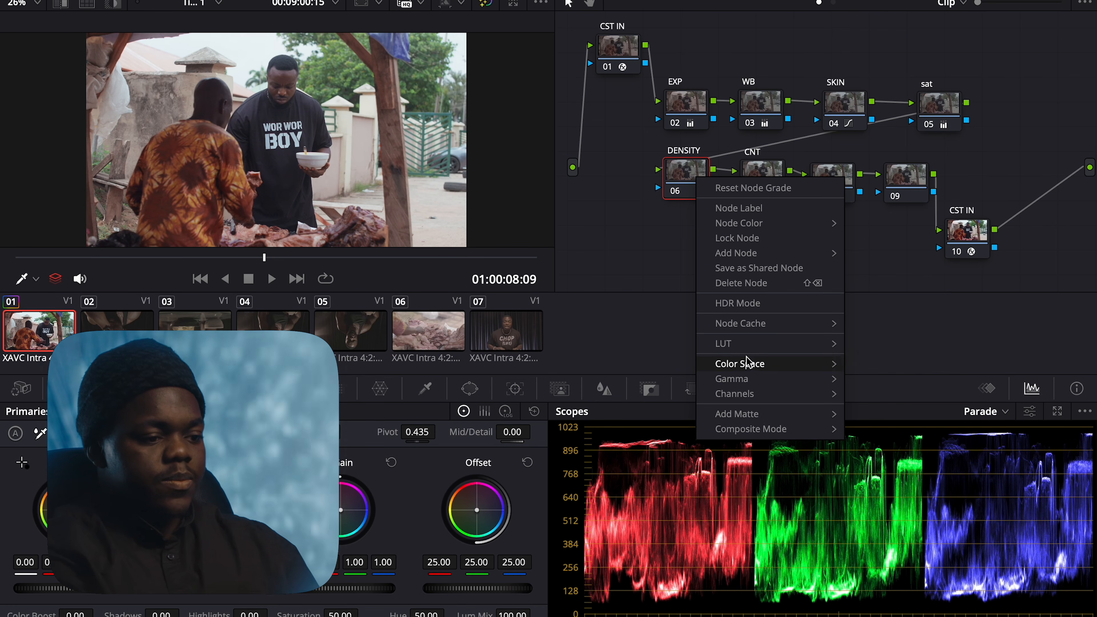
pyautogui.moveTo(749, 364)
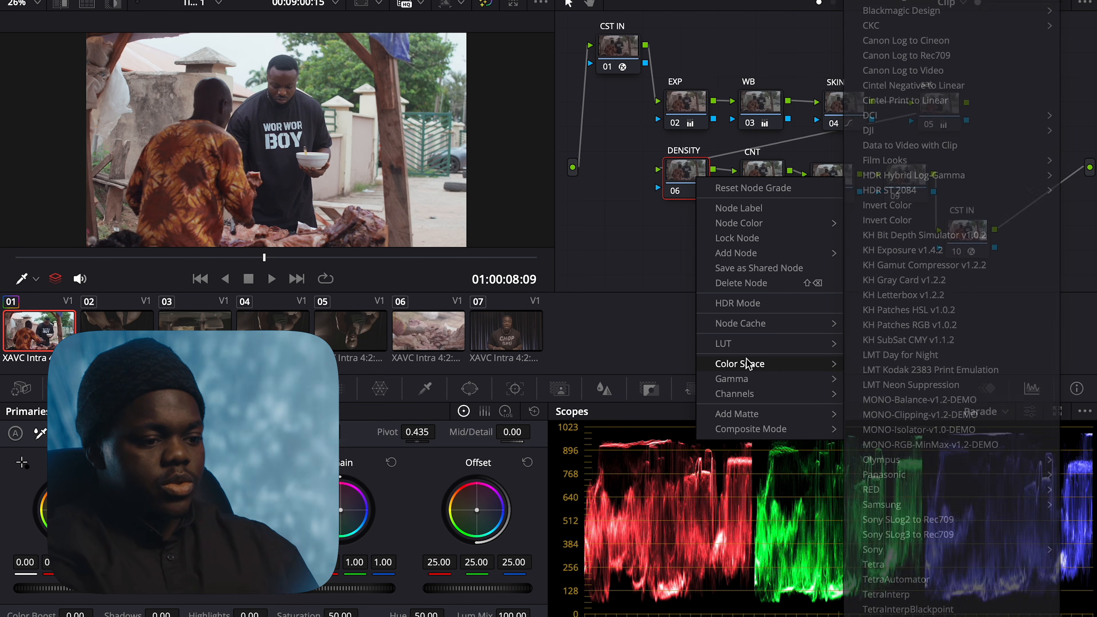
pyautogui.click(867, 363)
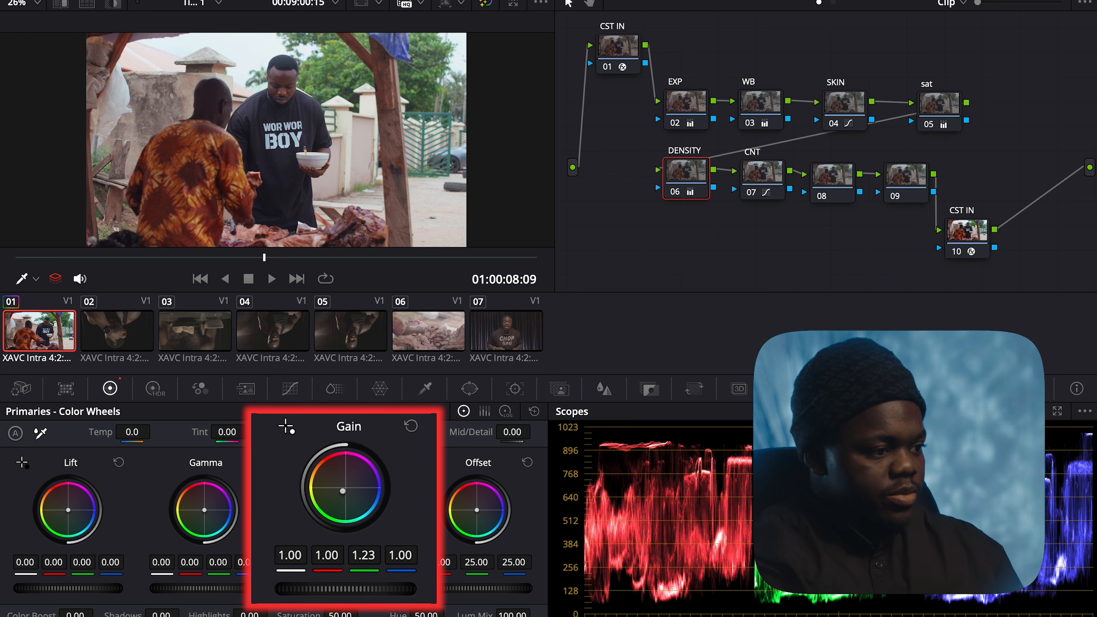
# Raise DENSITY's green Gain, ease it back to 1.20, and preview the clip full screen
pyautogui.moveTo(364, 555); pyautogui.dragTo(404, 555)
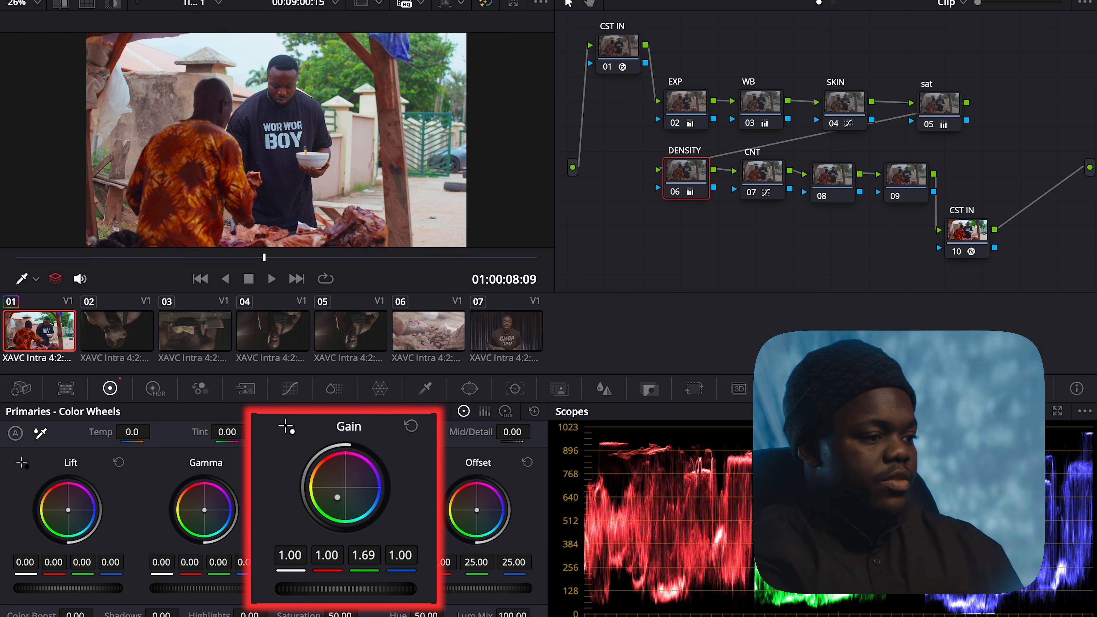
pyautogui.moveTo(405, 555); pyautogui.dragTo(359, 555)
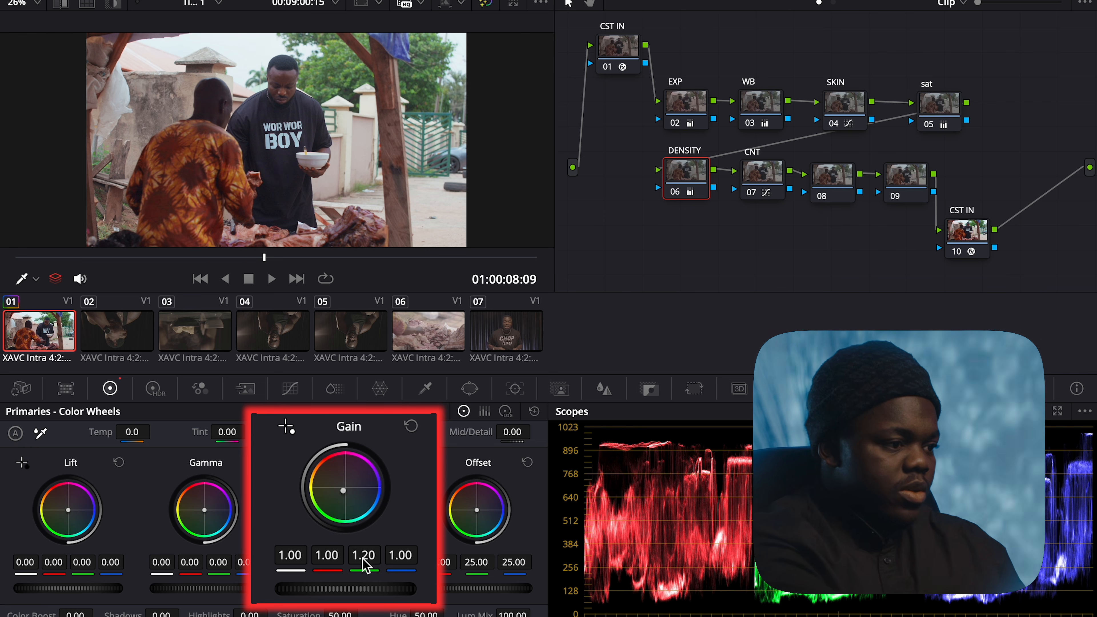
pyautogui.hotkey('ctrl', 'f')
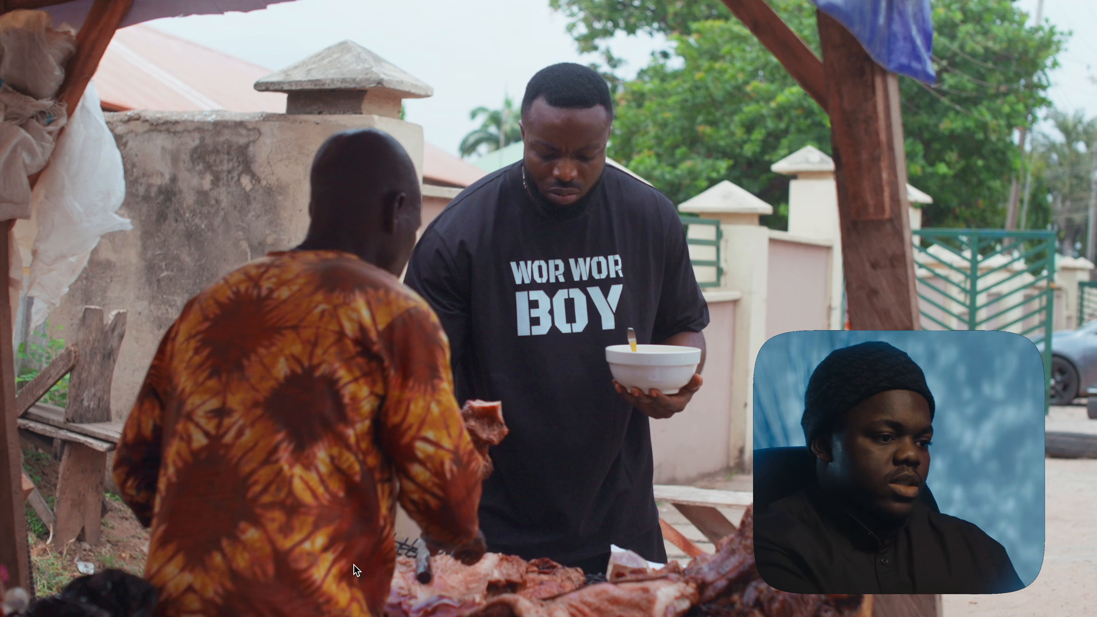
# Exit full screen and nudge the CNT, DENSITY and EXP nodes into alignment
pyautogui.hotkey('ctrl', 'f')
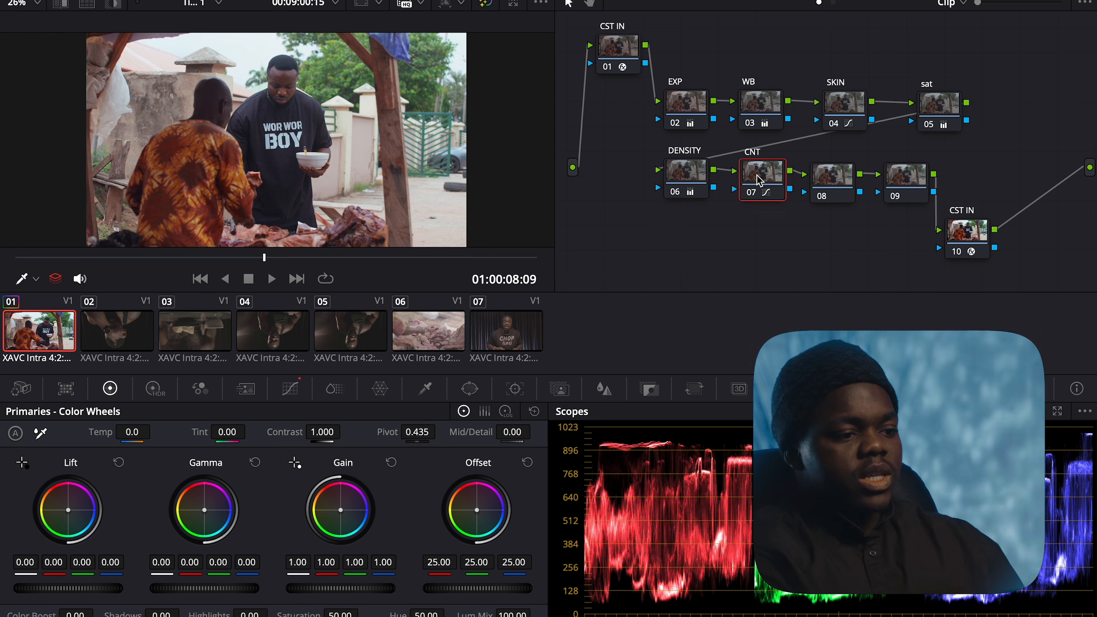
pyautogui.moveTo(758, 175); pyautogui.dragTo(756, 185)
pyautogui.click(689, 178)
pyautogui.moveTo(689, 178); pyautogui.dragTo(690, 186)
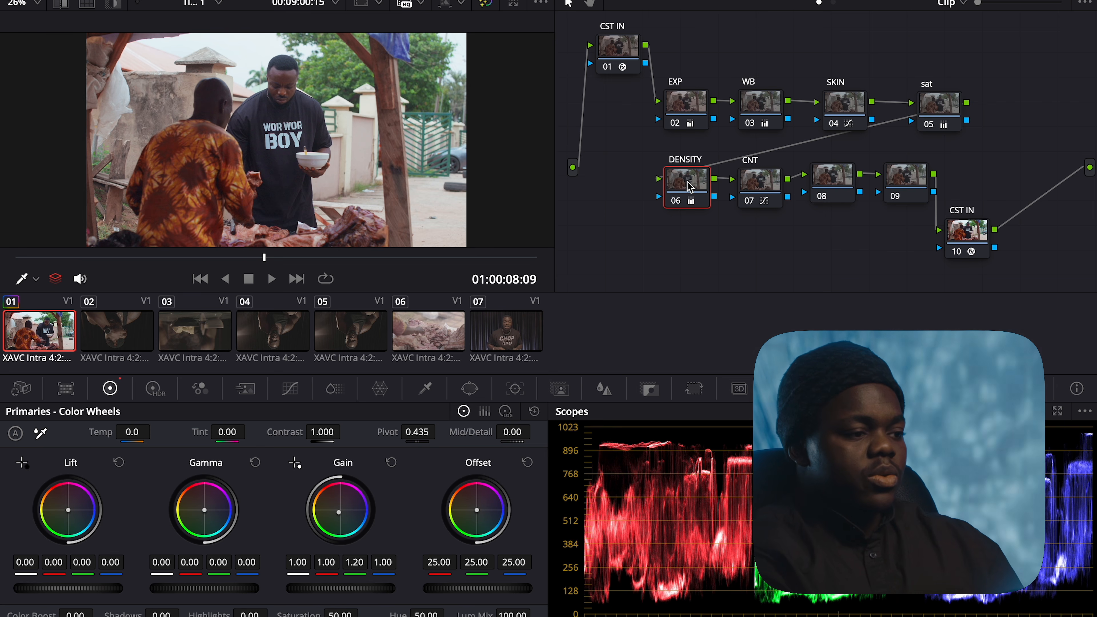
pyautogui.moveTo(687, 121); pyautogui.dragTo(686, 123)
pyautogui.click(762, 127)
# Compare the grade full screen, then scrub to frame 01:00:07:23 and select node 08
pyautogui.press('p')
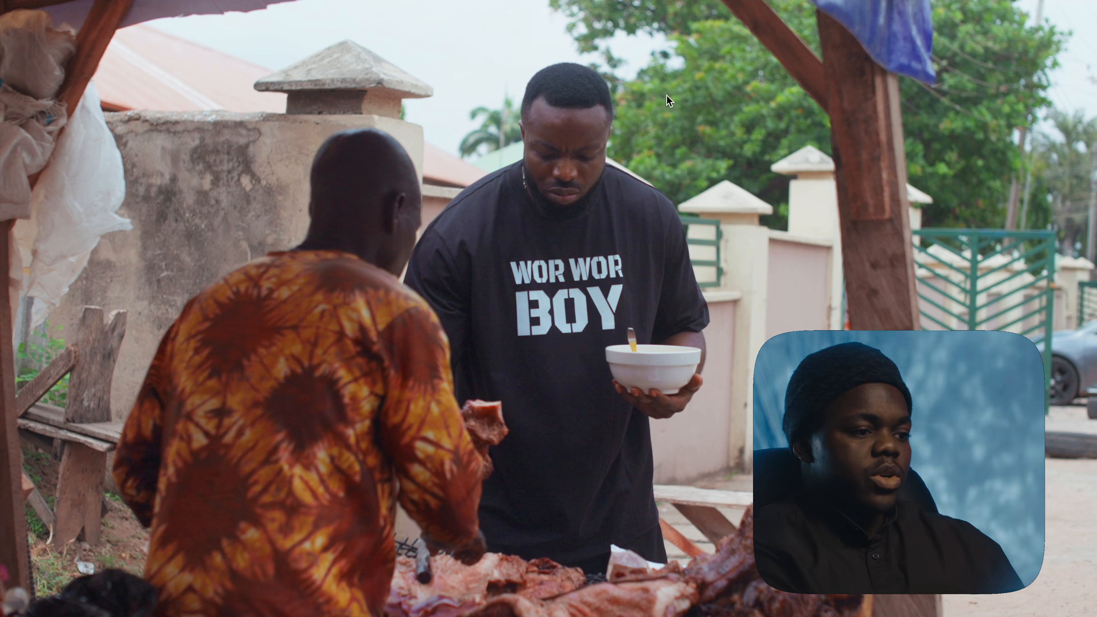
pyautogui.press('p')
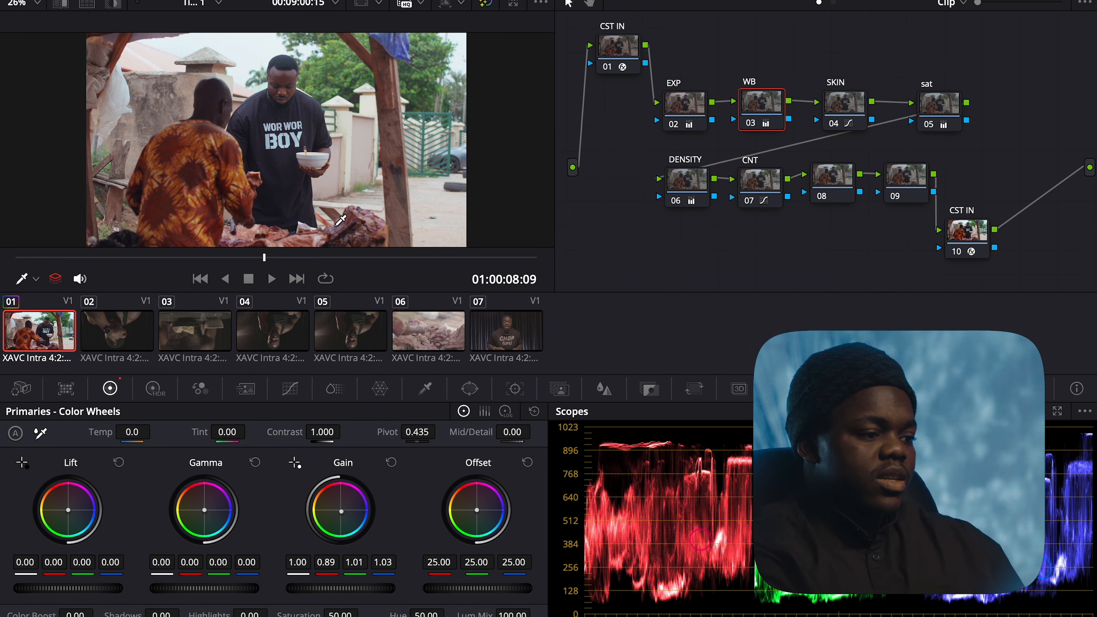
pyautogui.moveTo(307, 259); pyautogui.dragTo(249, 261)
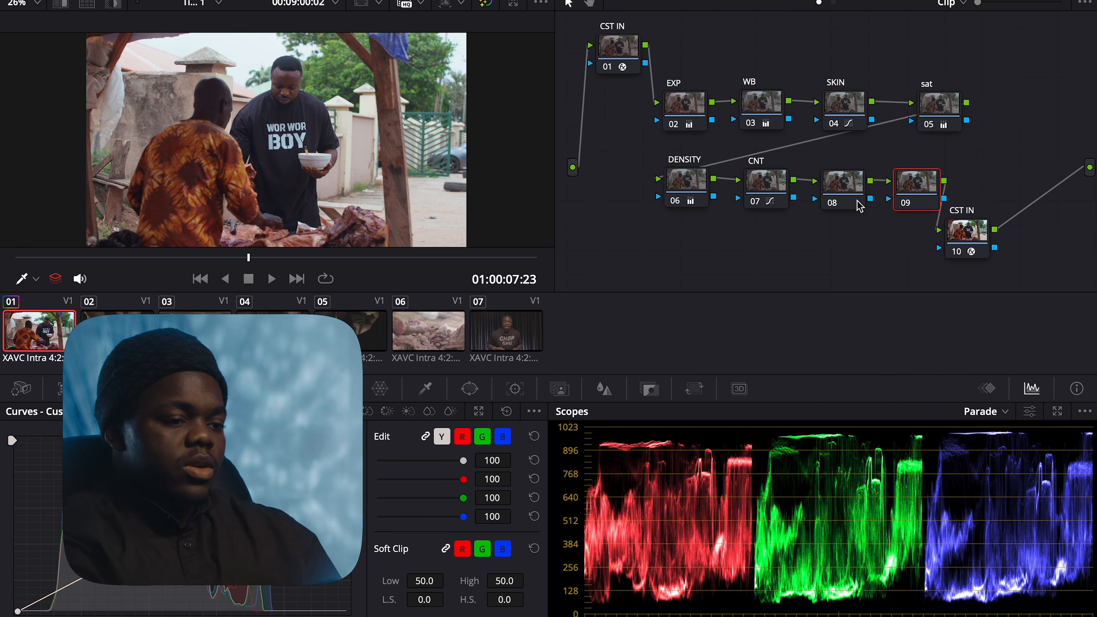
pyautogui.click(857, 203)
# Label node 08 'STYLE' and show the HDR colour wheels
pyautogui.rightClick(838, 198)
pyautogui.click(858, 226)
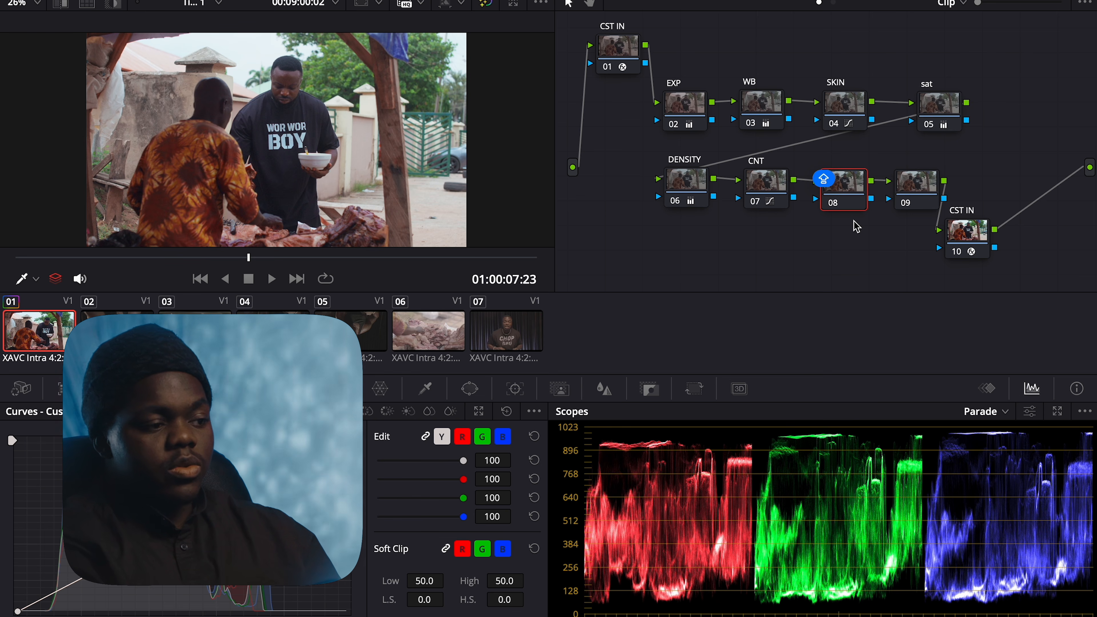
pyautogui.write('STYLE')
pyautogui.press('Return')
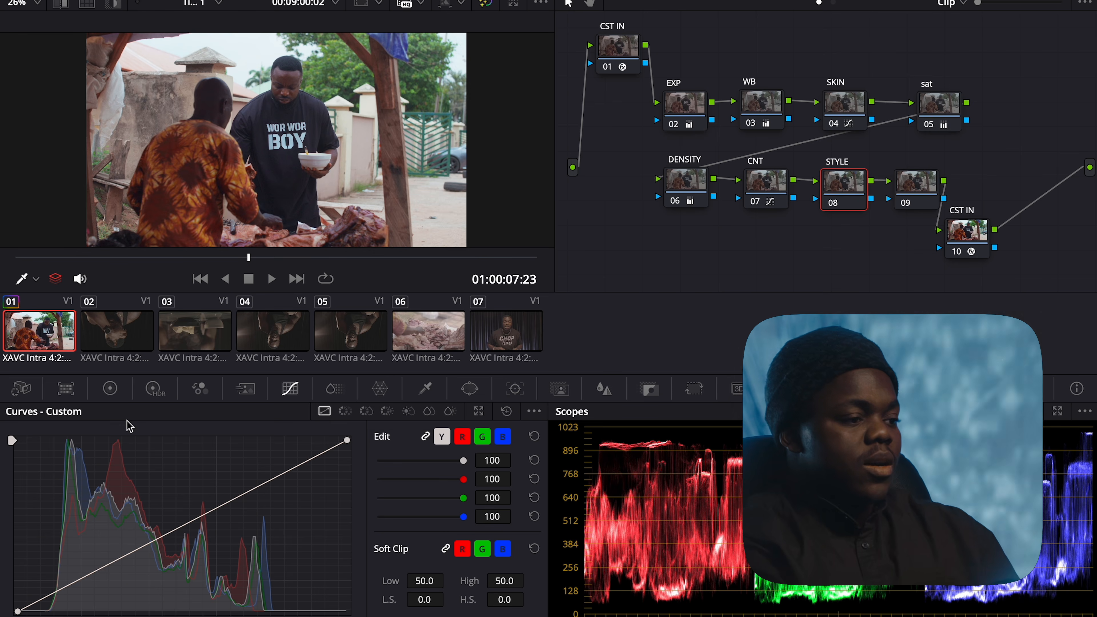
pyautogui.click(198, 294)
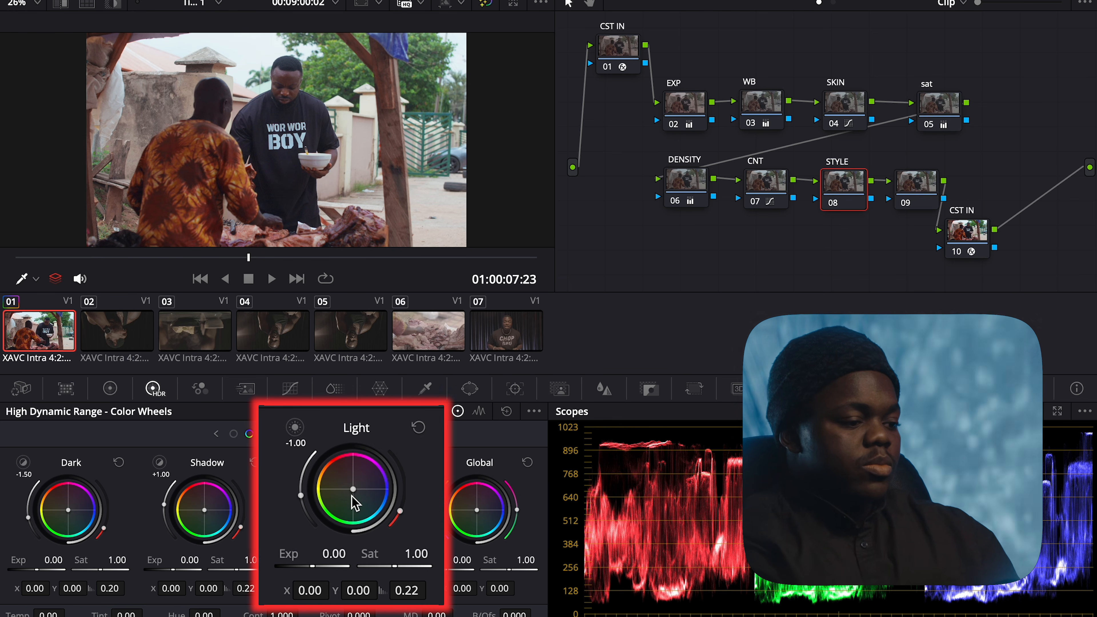
# Warm STYLE's Light wheel, reset the Shadow and Dark wheels, then tint Dark to X 0.02, Y -0.02
pyautogui.moveTo(353, 489); pyautogui.dragTo(352, 489)
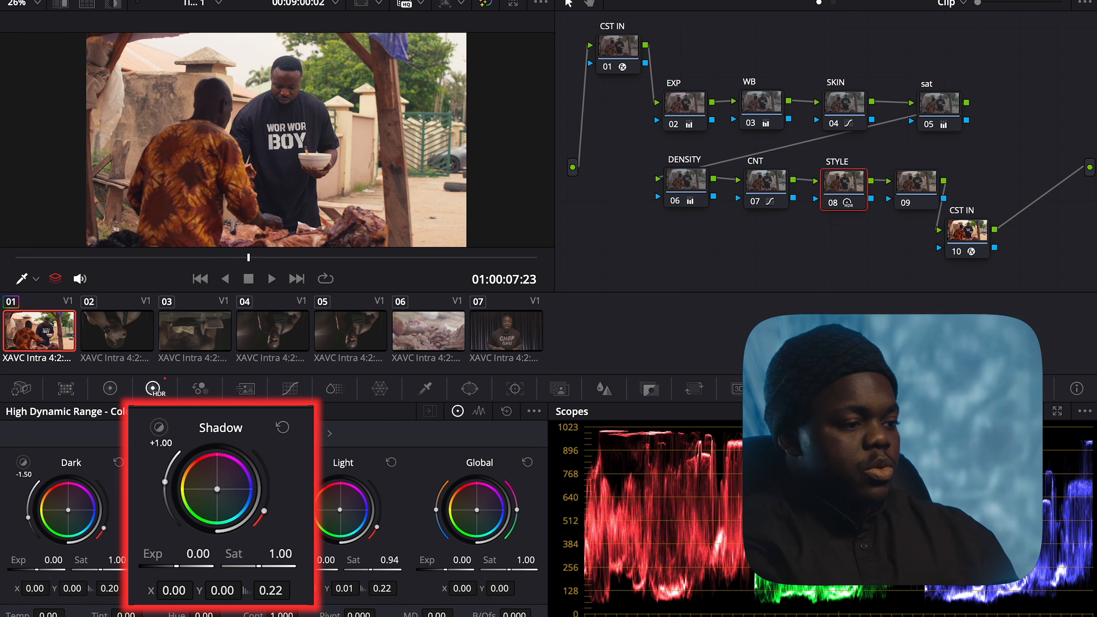
pyautogui.moveTo(217, 489); pyautogui.dragTo(217, 490)
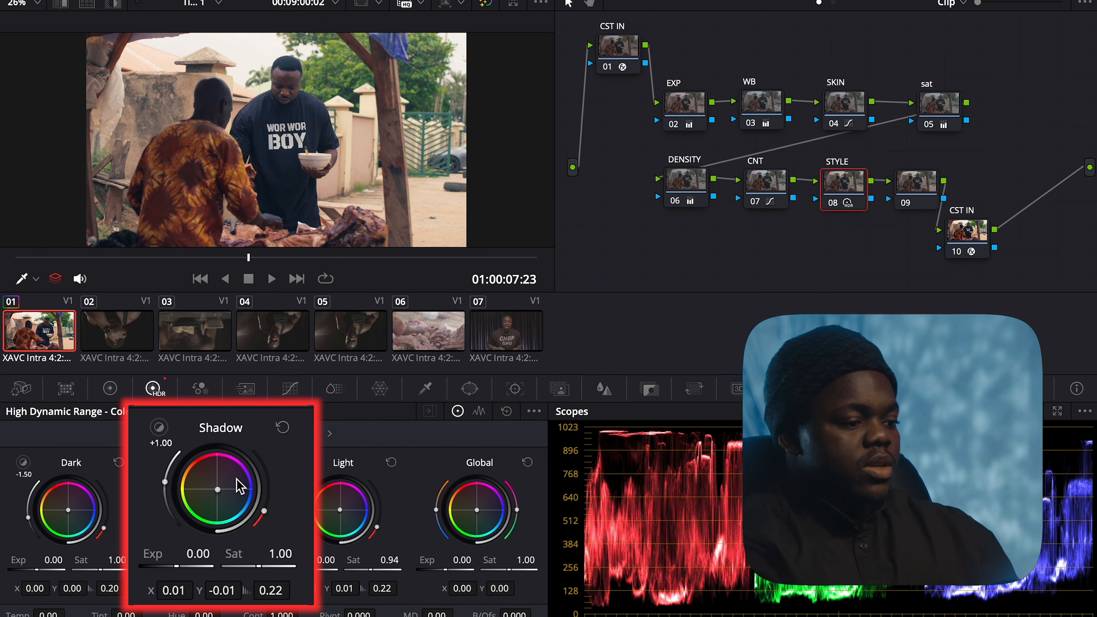
pyautogui.click(283, 427)
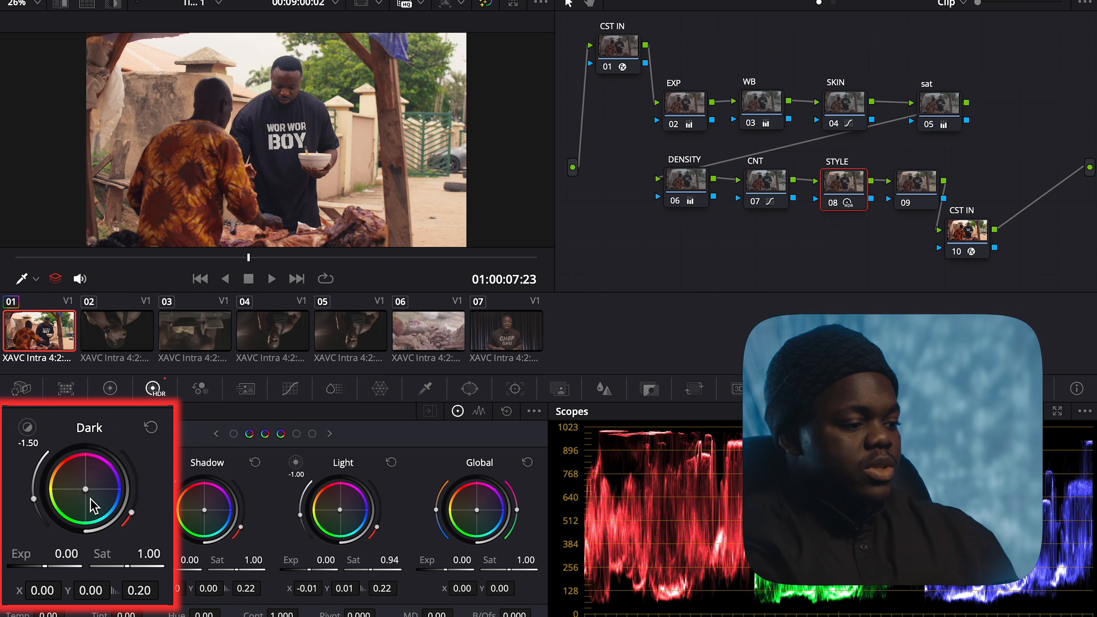
pyautogui.moveTo(85, 489); pyautogui.dragTo(88, 491)
pyautogui.click(151, 428)
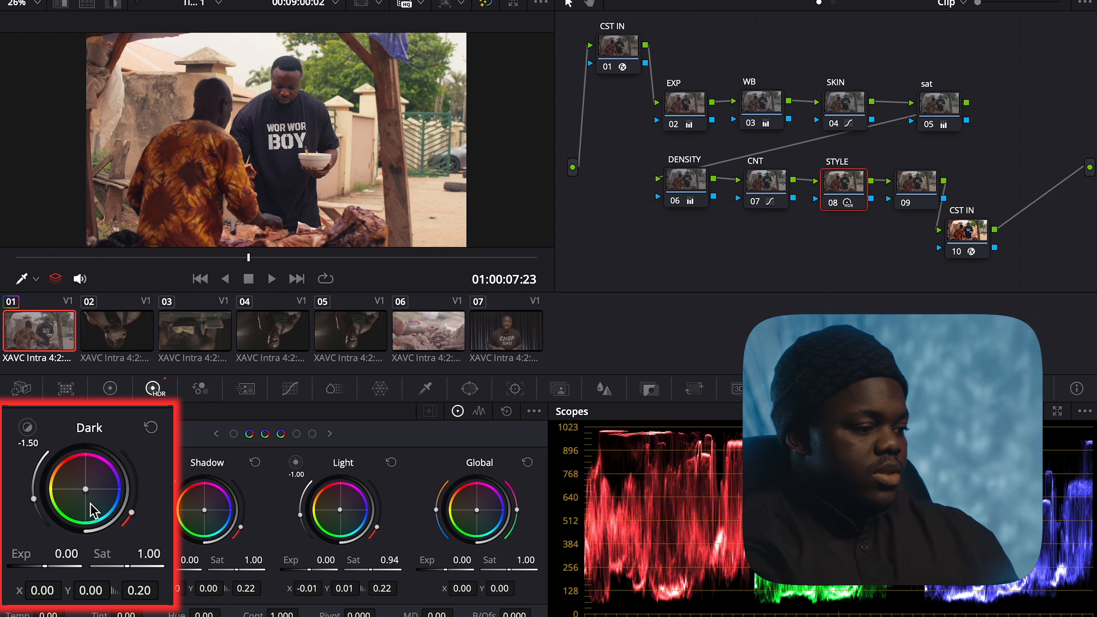
pyautogui.moveTo(88, 494); pyautogui.dragTo(90, 495)
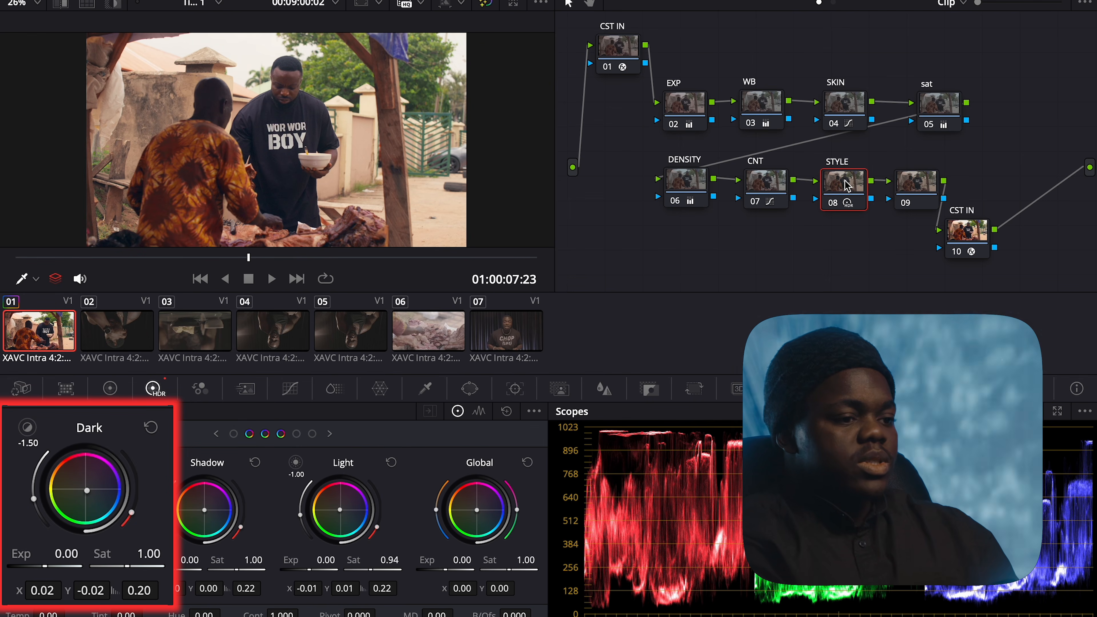
# Add a layer node below STYLE and place its layer mixer beside STYLE
pyautogui.moveTo(846, 186); pyautogui.dragTo(842, 186)
pyautogui.click(916, 188)
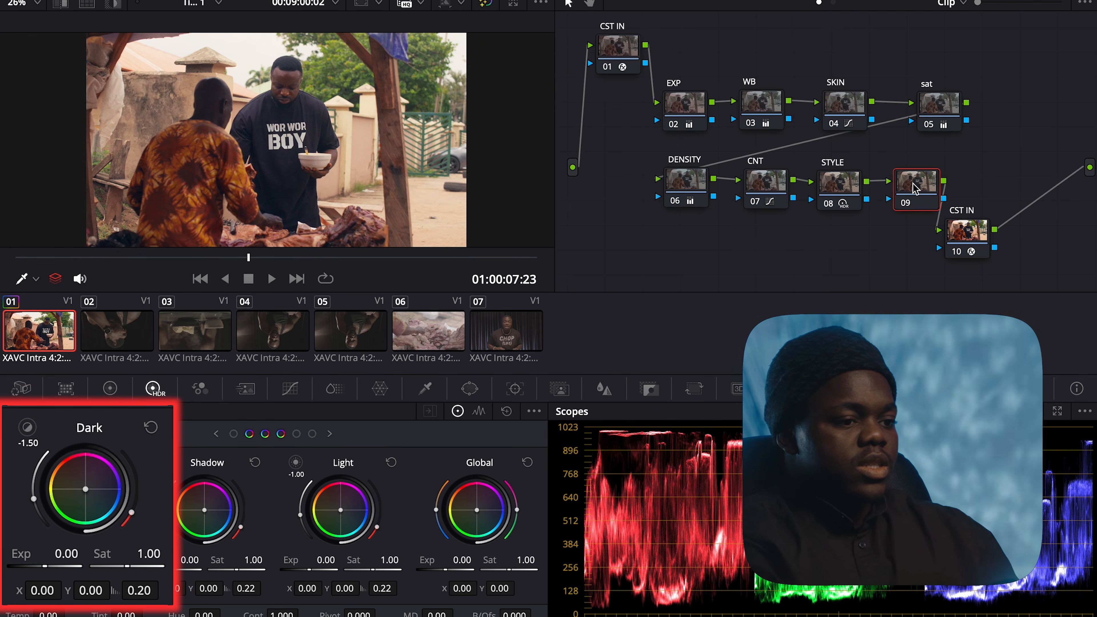
pyautogui.click(845, 194)
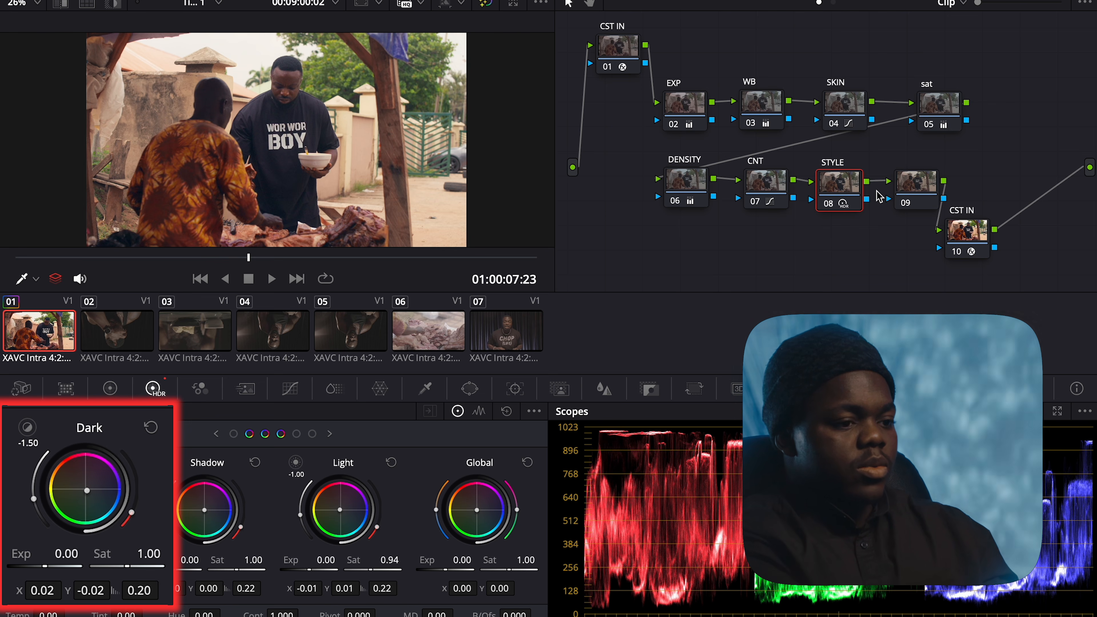
pyautogui.hotkey('alt', 'l')
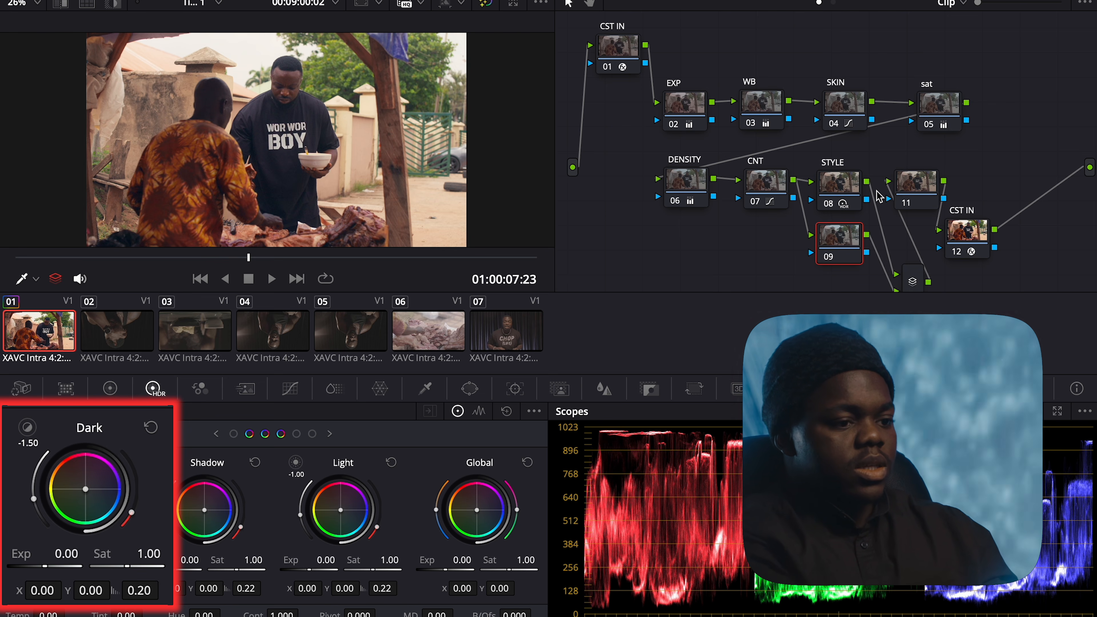
pyautogui.moveTo(910, 202); pyautogui.dragTo(1002, 200)
pyautogui.moveTo(915, 294); pyautogui.dragTo(914, 206)
# Add a third layer node into the mixer and rearrange the node rows
pyautogui.click(845, 237)
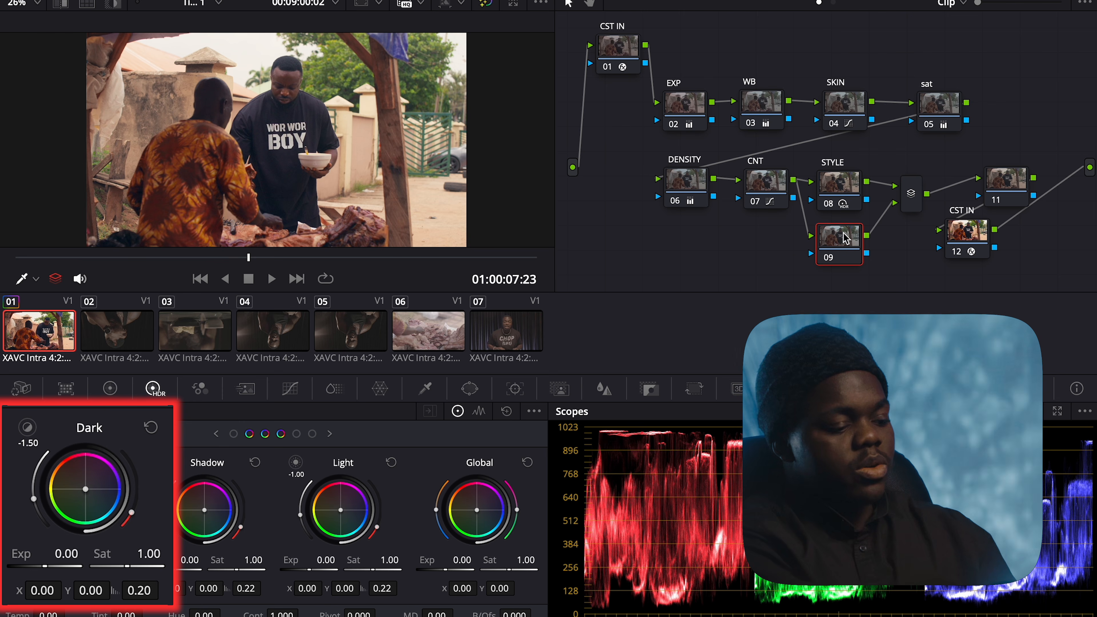
pyautogui.hotkey('alt', 'l')
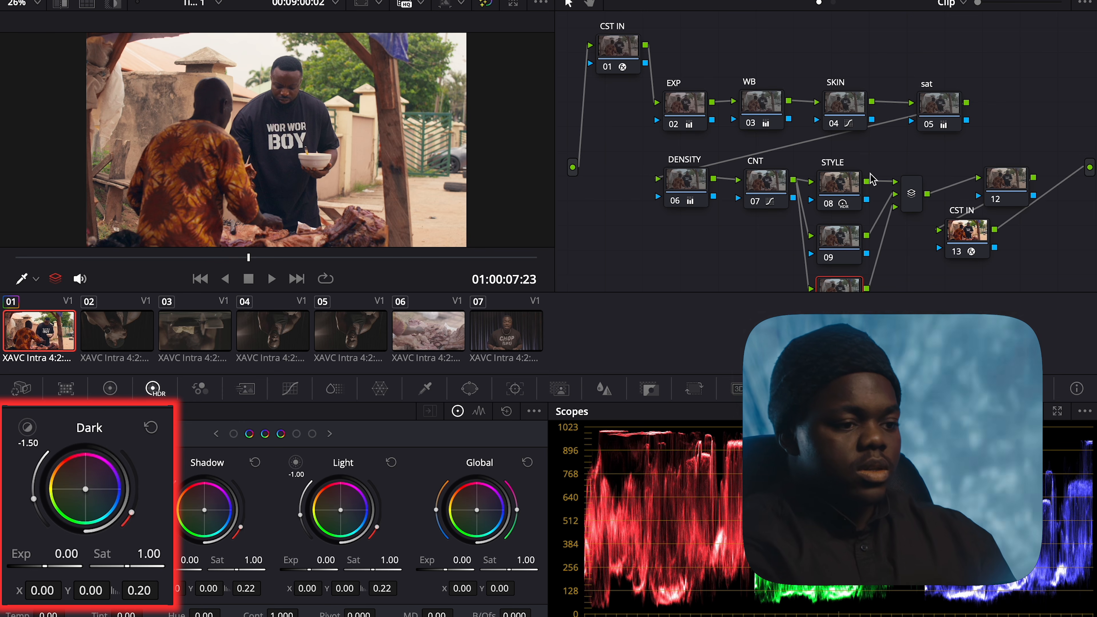
pyautogui.moveTo(919, 165); pyautogui.dragTo(848, 264)
pyautogui.moveTo(1018, 44); pyautogui.dragTo(687, 71)
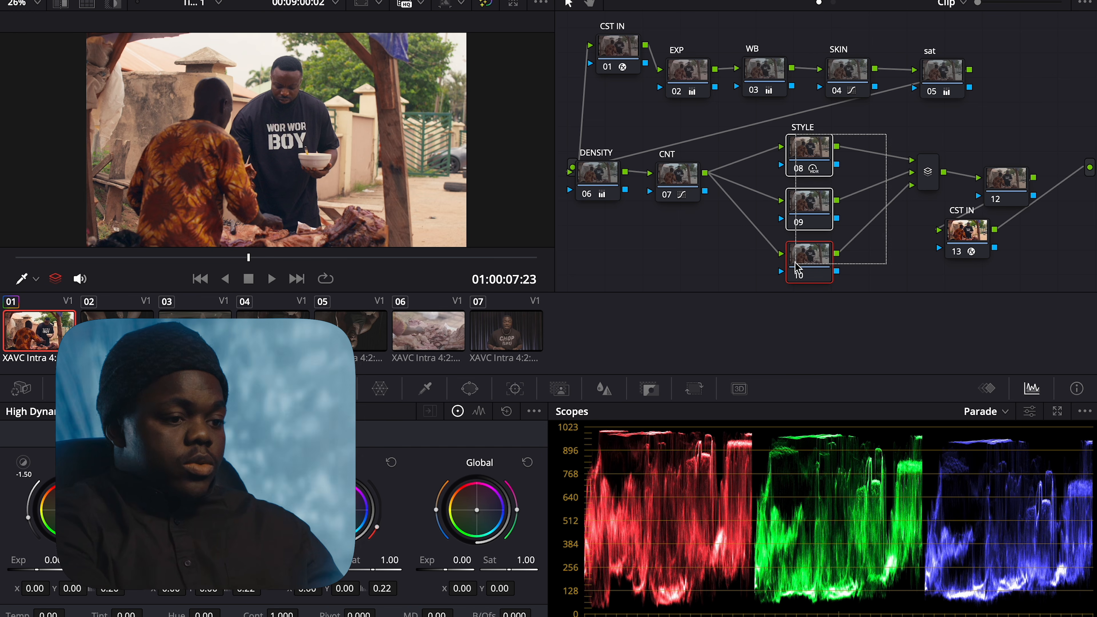
# Toggle the STYLE node off and on to compare, then disable node 10
pyautogui.moveTo(887, 143); pyautogui.dragTo(788, 260)
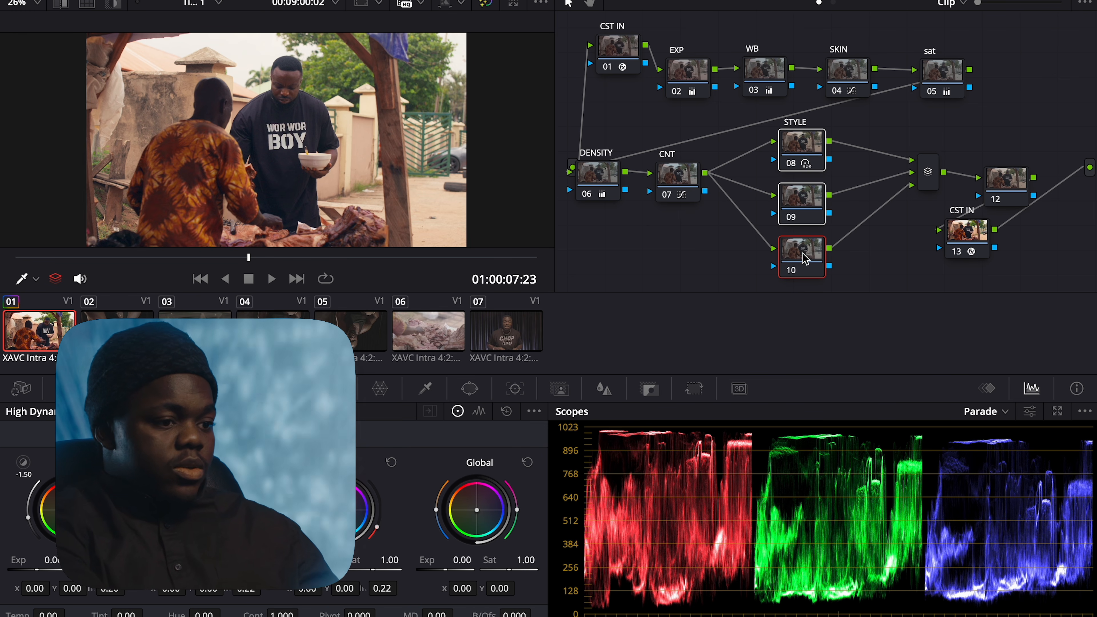
pyautogui.click(800, 137)
pyautogui.hotkey('ctrl', 'd')
pyautogui.hotkey('ctrl', 'd')
pyautogui.click(800, 199)
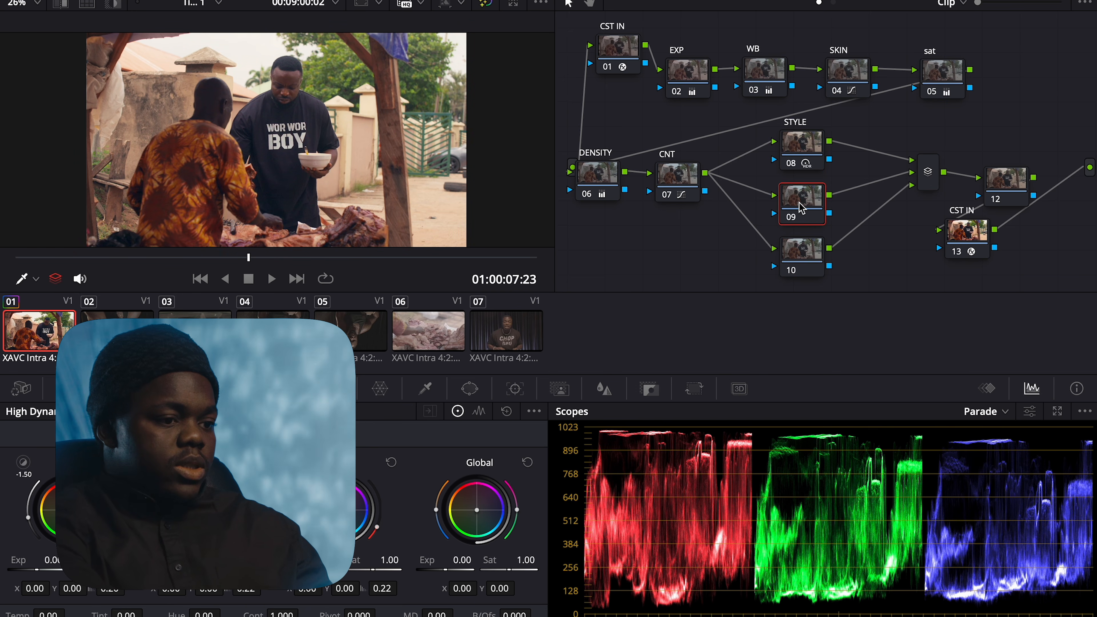
pyautogui.click(799, 270)
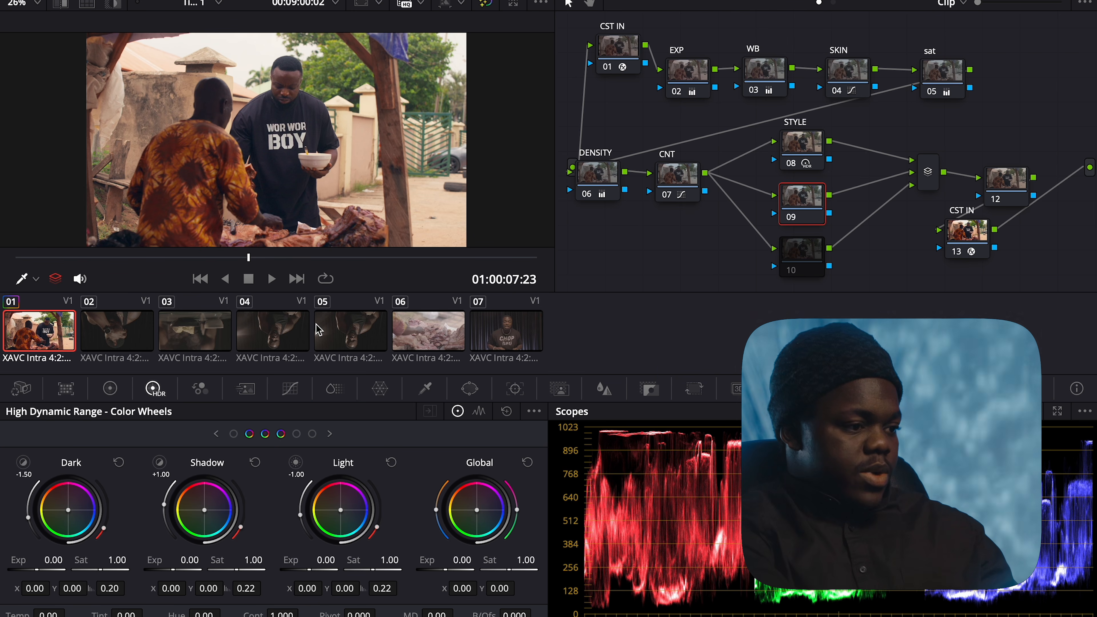
# On node 09, add a Hue vs Sat curve dipping sampled yellow-green hues to 0.92 saturation
pyautogui.click(251, 392)
pyautogui.click(289, 389)
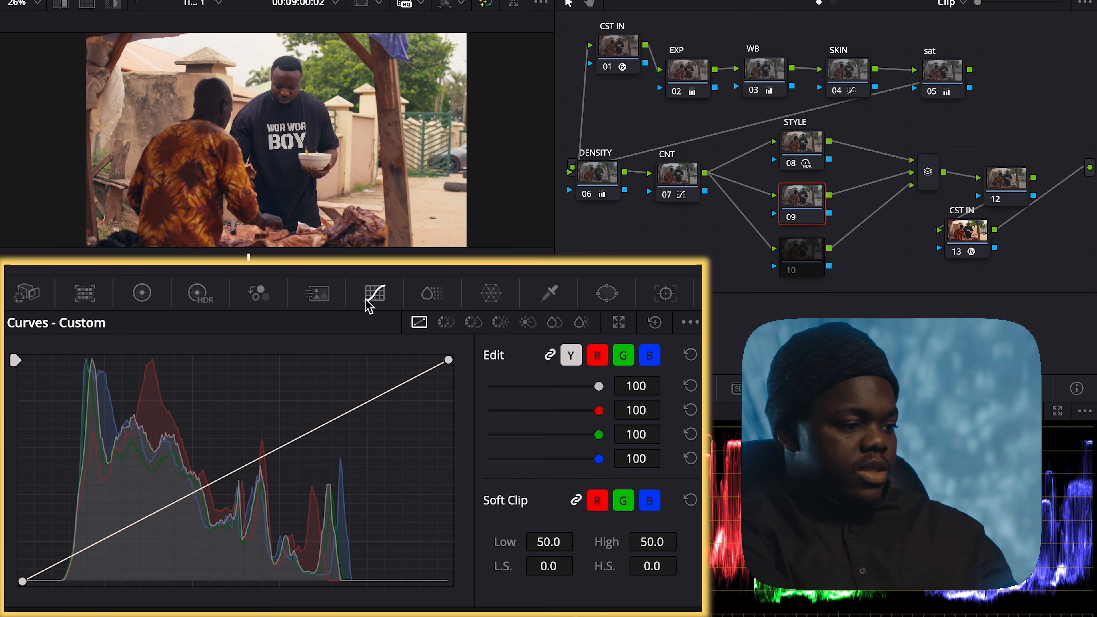
pyautogui.click(475, 325)
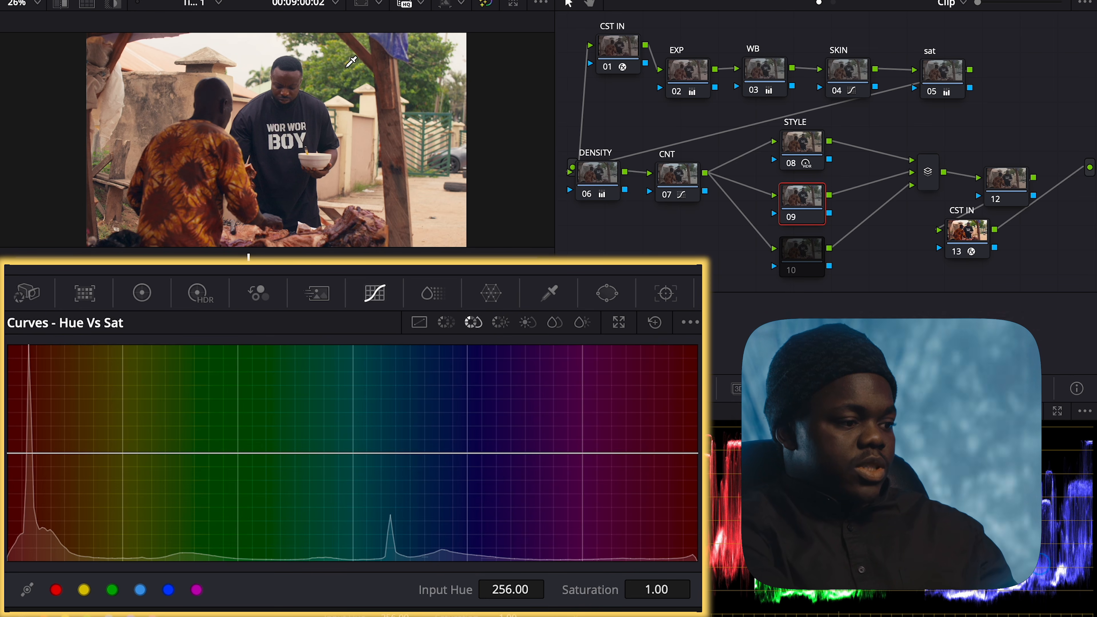
pyautogui.click(346, 67)
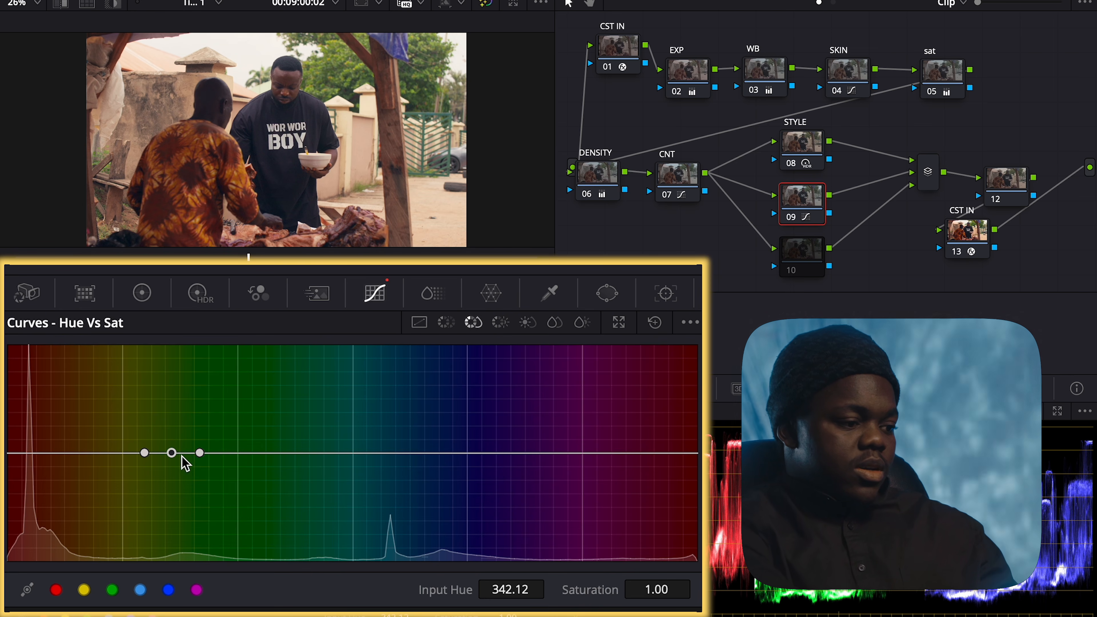
pyautogui.moveTo(201, 454); pyautogui.dragTo(272, 453)
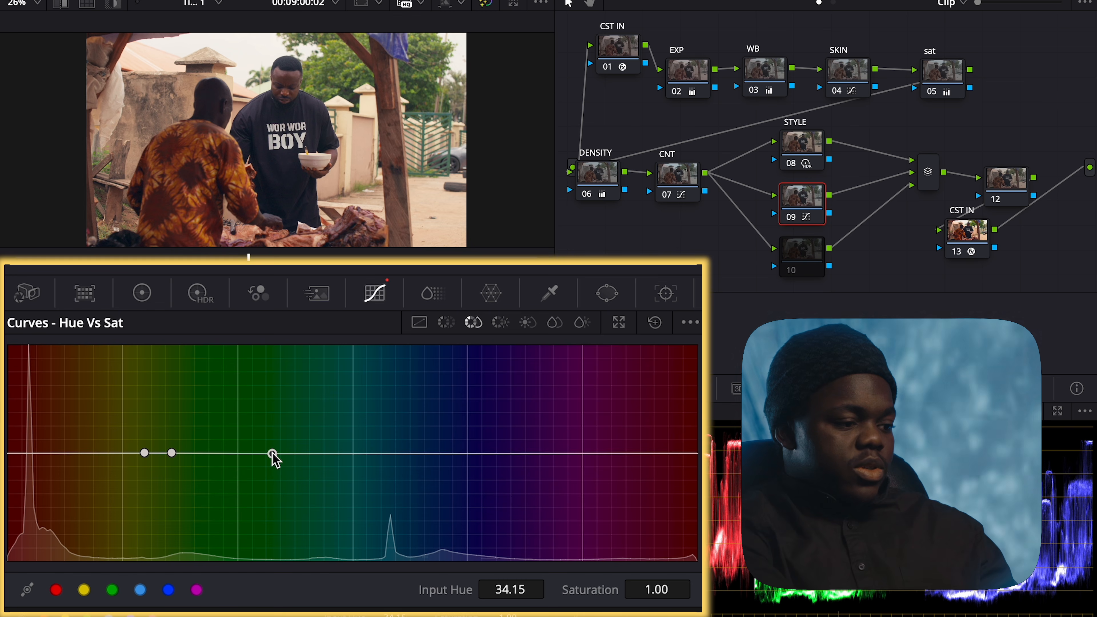
pyautogui.moveTo(173, 457); pyautogui.dragTo(202, 463)
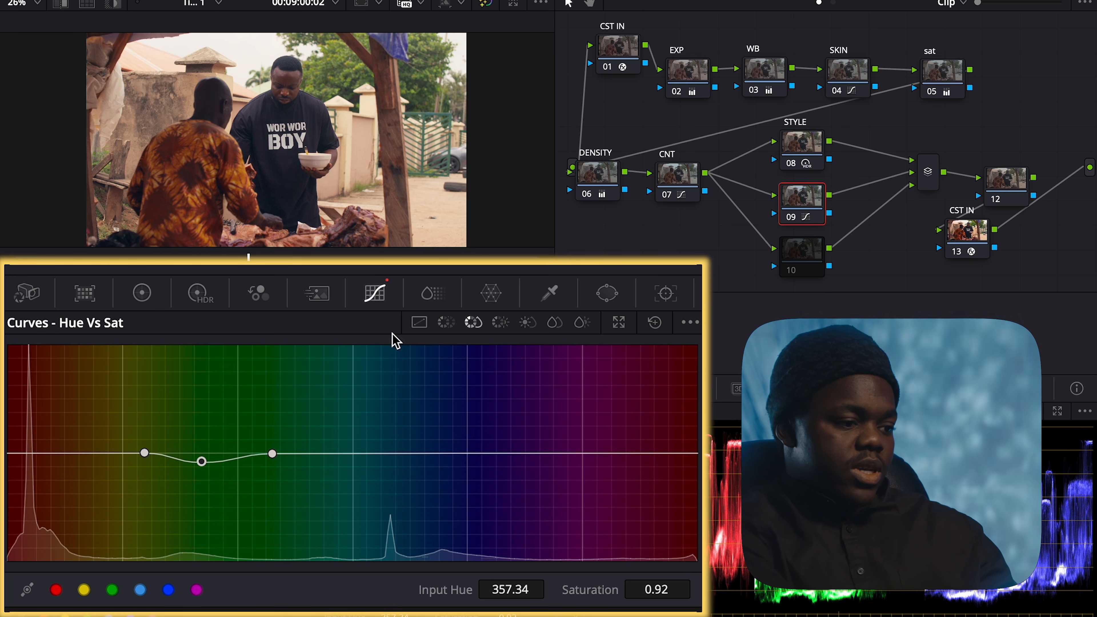
# In Hue vs Hue, sample the greens, widen the hue range and try rotating them
pyautogui.click(447, 322)
pyautogui.click(337, 57)
pyautogui.moveTo(234, 455); pyautogui.dragTo(301, 456)
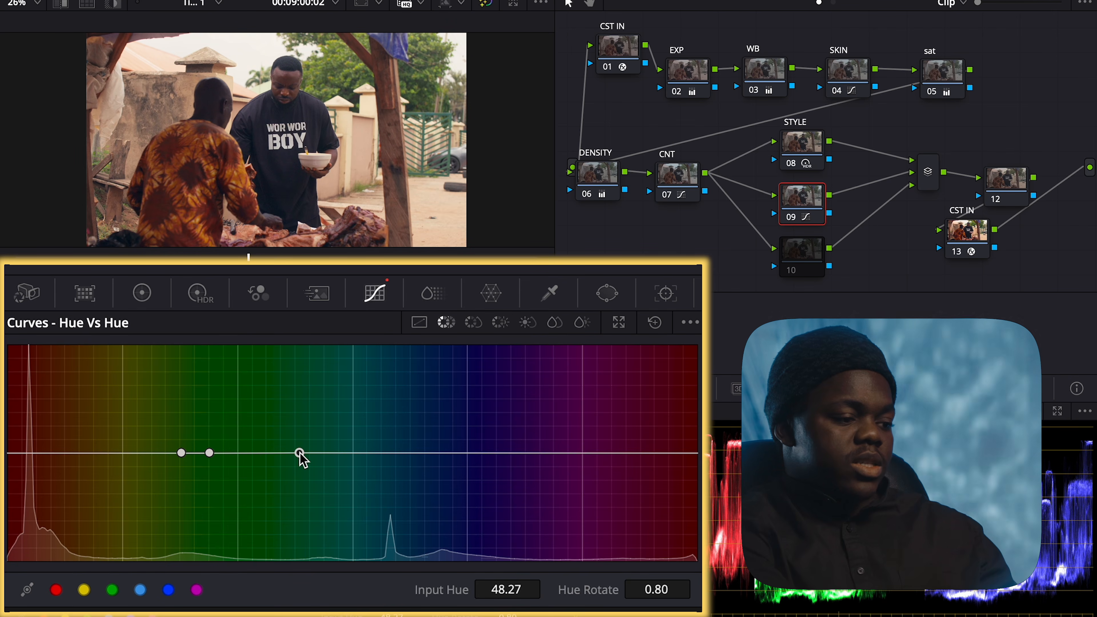
pyautogui.moveTo(210, 454); pyautogui.dragTo(240, 490)
pyautogui.moveTo(233, 373); pyautogui.dragTo(246, 567)
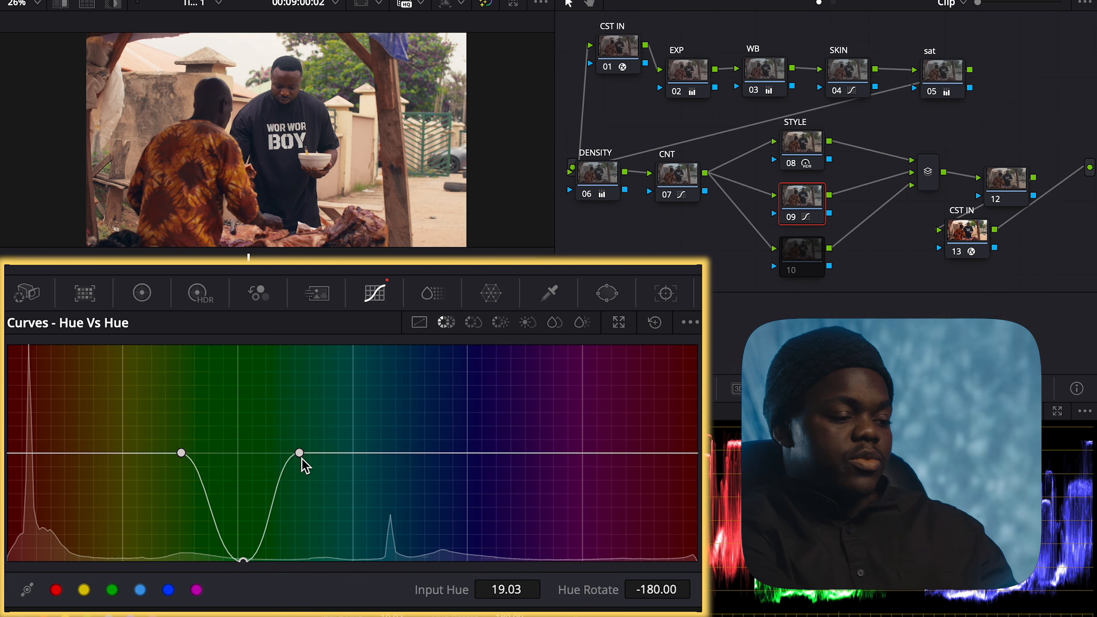
# Extend the hue range toward yellow and settle the green hue rotation at -45.60
pyautogui.moveTo(302, 453)
pyautogui.mouseDown()
pyautogui.moveTo(340, 455)
pyautogui.moveTo(319, 454)
pyautogui.mouseUp()
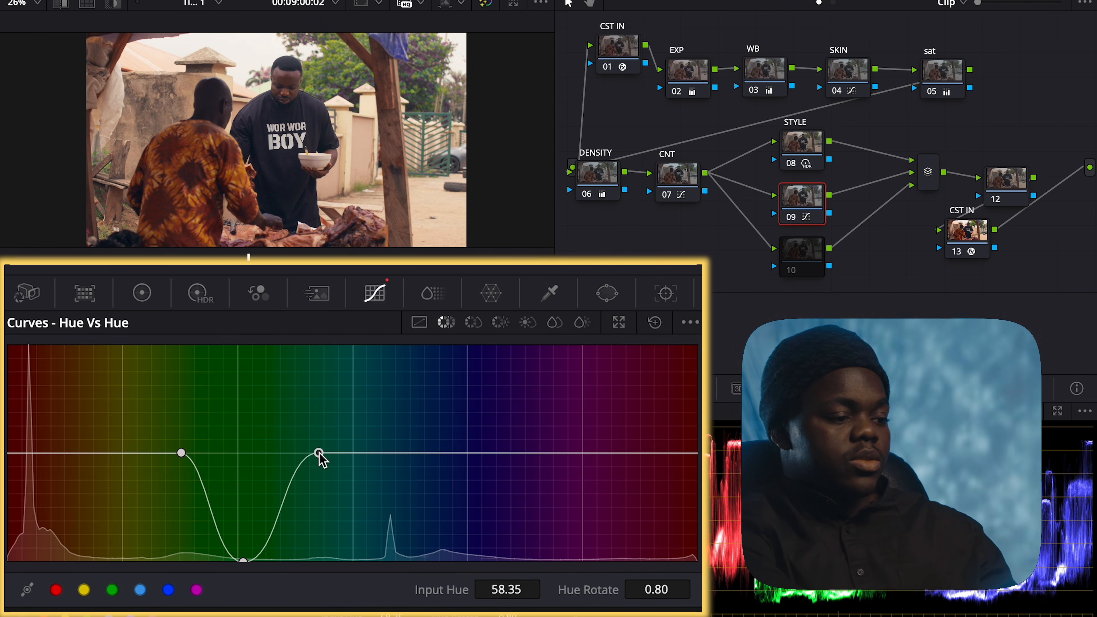
pyautogui.moveTo(181, 453); pyautogui.dragTo(116, 454)
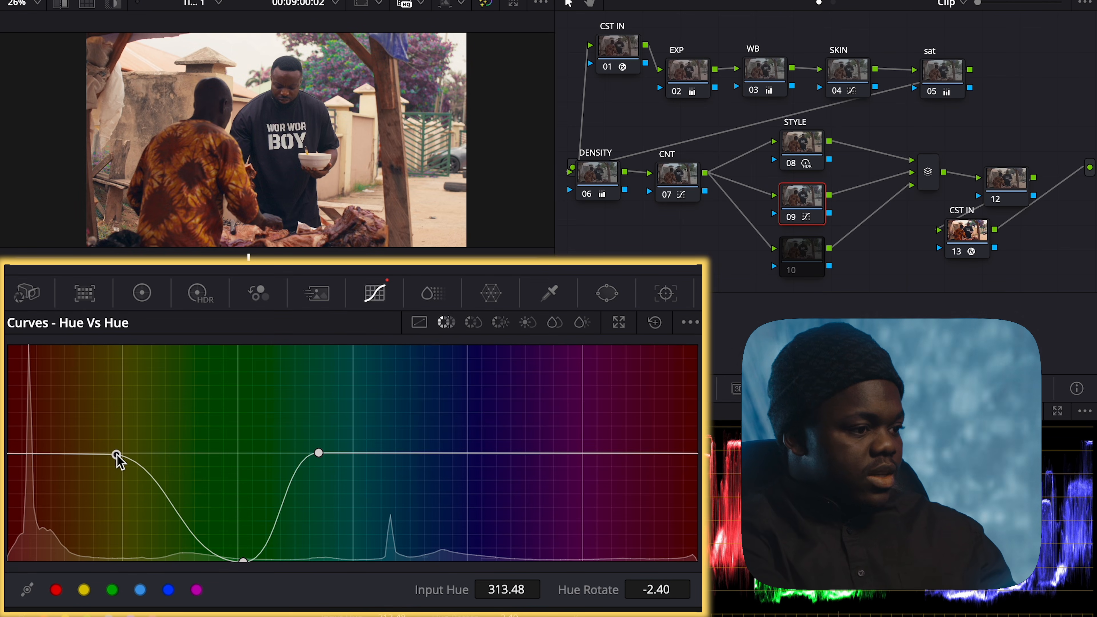
pyautogui.moveTo(320, 454); pyautogui.dragTo(442, 459)
pyautogui.moveTo(434, 453); pyautogui.dragTo(414, 452)
pyautogui.moveTo(244, 561); pyautogui.dragTo(248, 341)
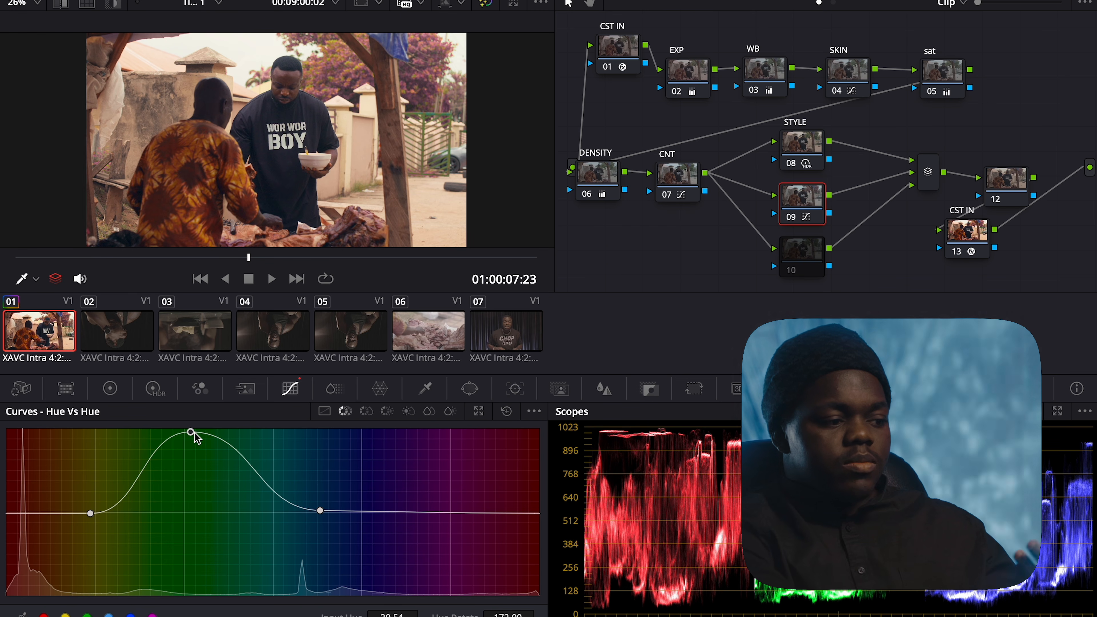
pyautogui.moveTo(193, 434); pyautogui.dragTo(197, 534)
pyautogui.moveTo(255, 483); pyautogui.dragTo(252, 483)
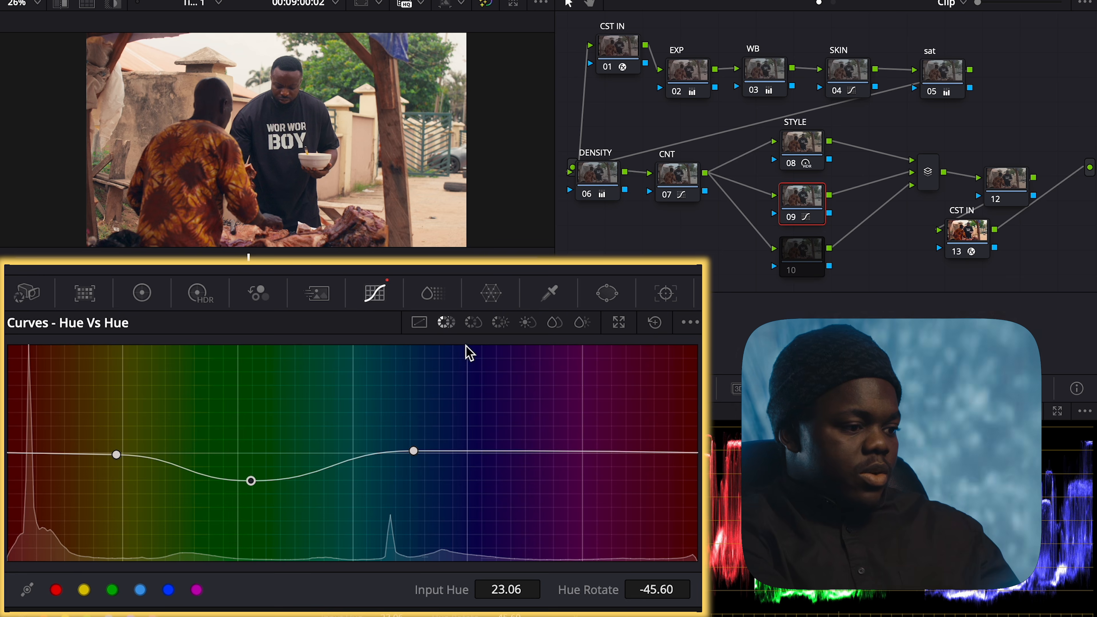
# Deepen the Hue vs Sat desaturation of the yellow-green hues slightly
pyautogui.click(474, 325)
pyautogui.moveTo(201, 461); pyautogui.dragTo(203, 468)
pyautogui.click(387, 411)
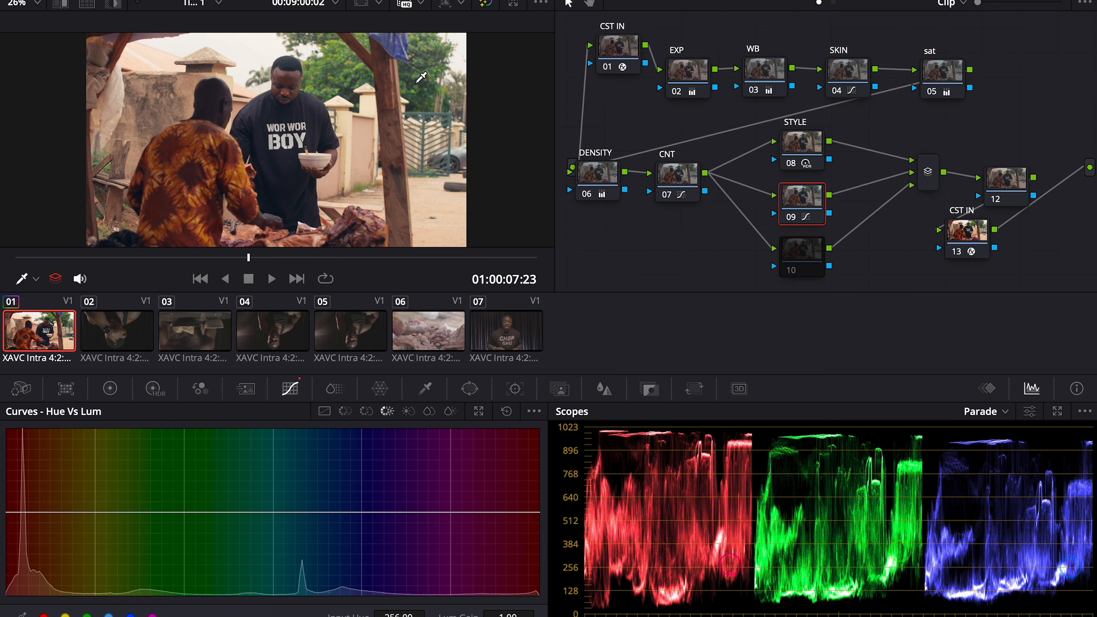
# Darken the sampled greens to 0.65 gain in Hue vs Lum and deepen their hue rotation to -55.20
pyautogui.click(405, 100)
pyautogui.moveTo(234, 452); pyautogui.dragTo(238, 505)
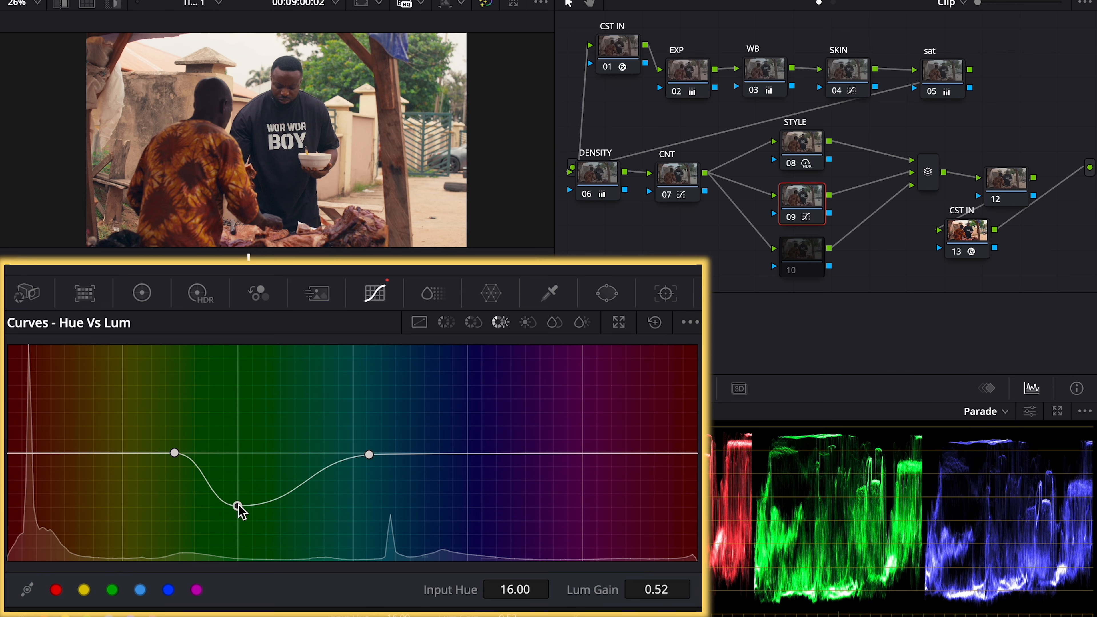
pyautogui.moveTo(238, 505); pyautogui.dragTo(260, 488)
pyautogui.click(446, 324)
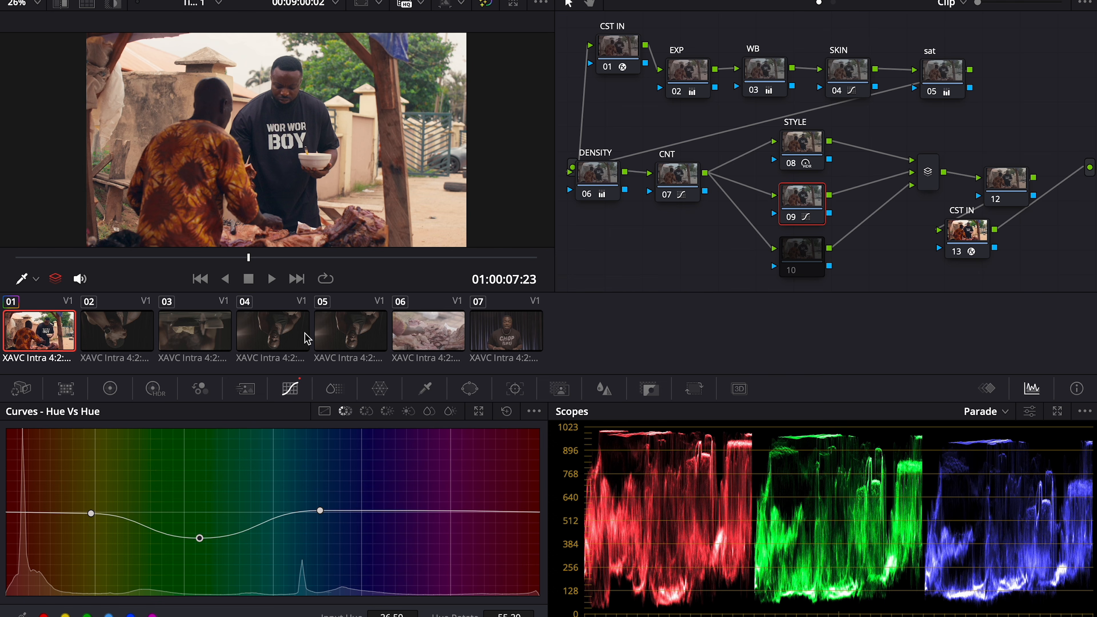
pyautogui.click(799, 147)
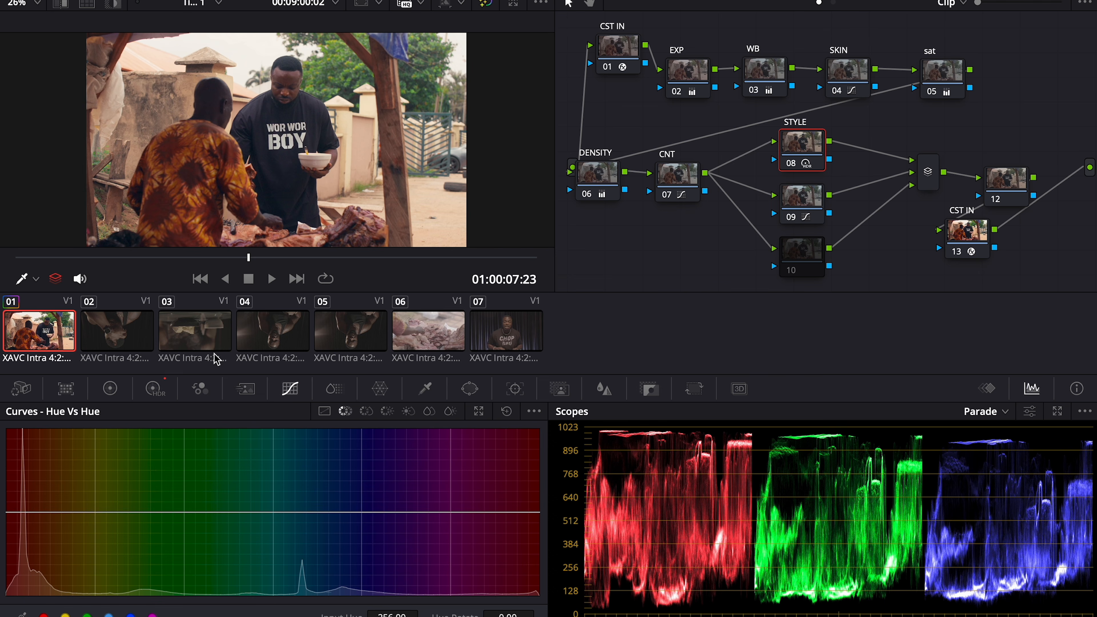
# In the HDR wheels, try a warmer light-tone shift, undo it, and compare with bypass
pyautogui.click(155, 388)
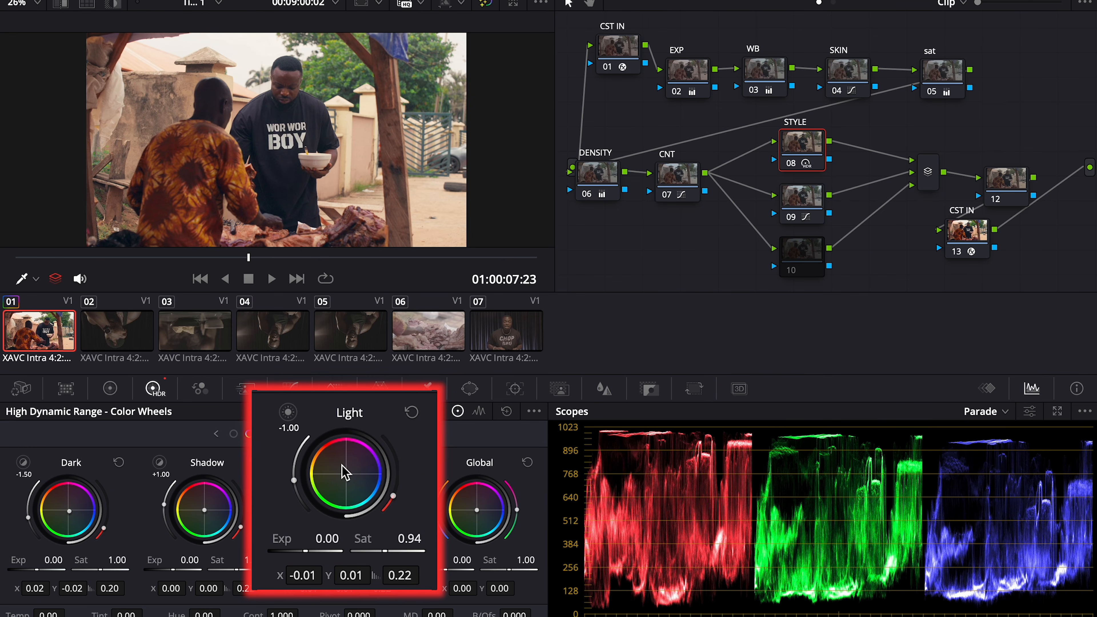
pyautogui.moveTo(345, 474); pyautogui.dragTo(345, 473)
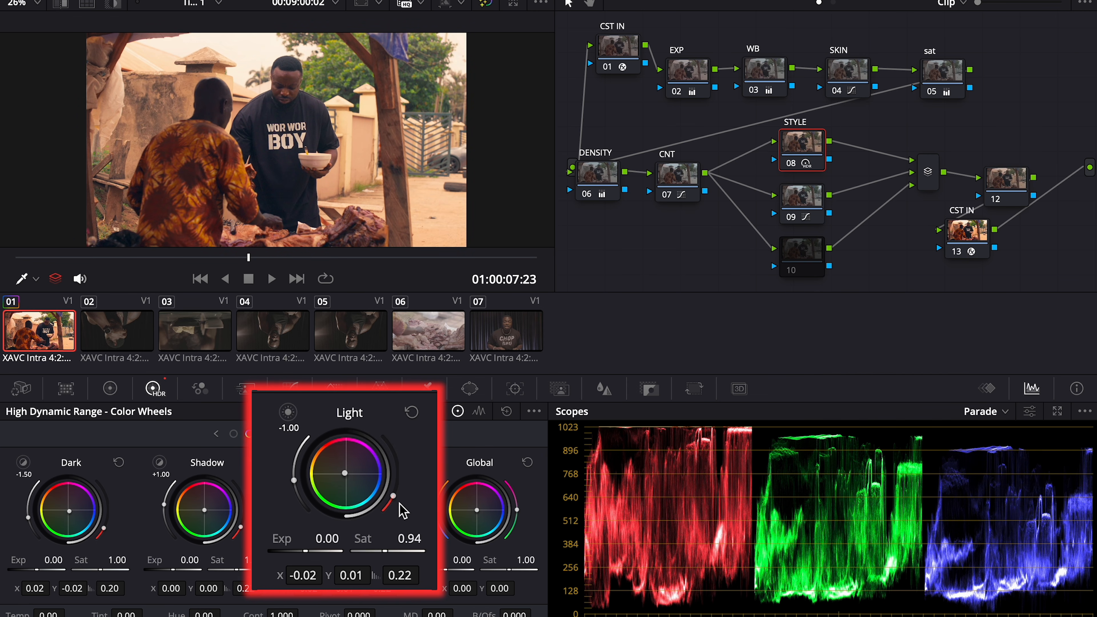
pyautogui.hotkey('ctrl', 'z')
pyautogui.hotkey('shift', 'd')
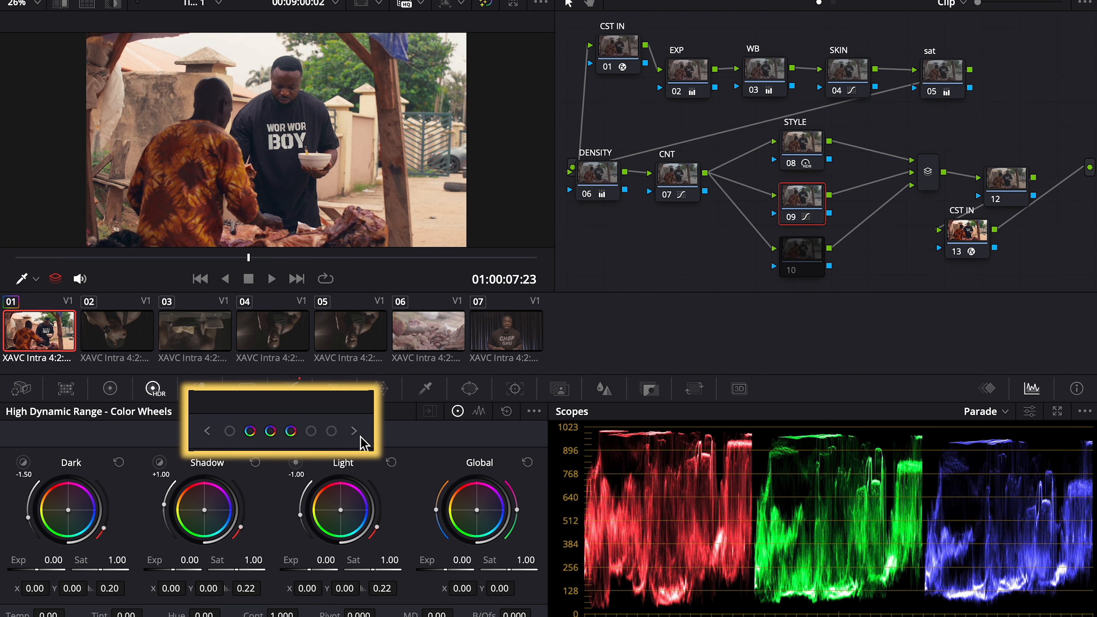
# Balance node 09's Highlight zone to X -0.08, Y 0.09 and lower its saturation to 0.92
pyautogui.click(355, 432)
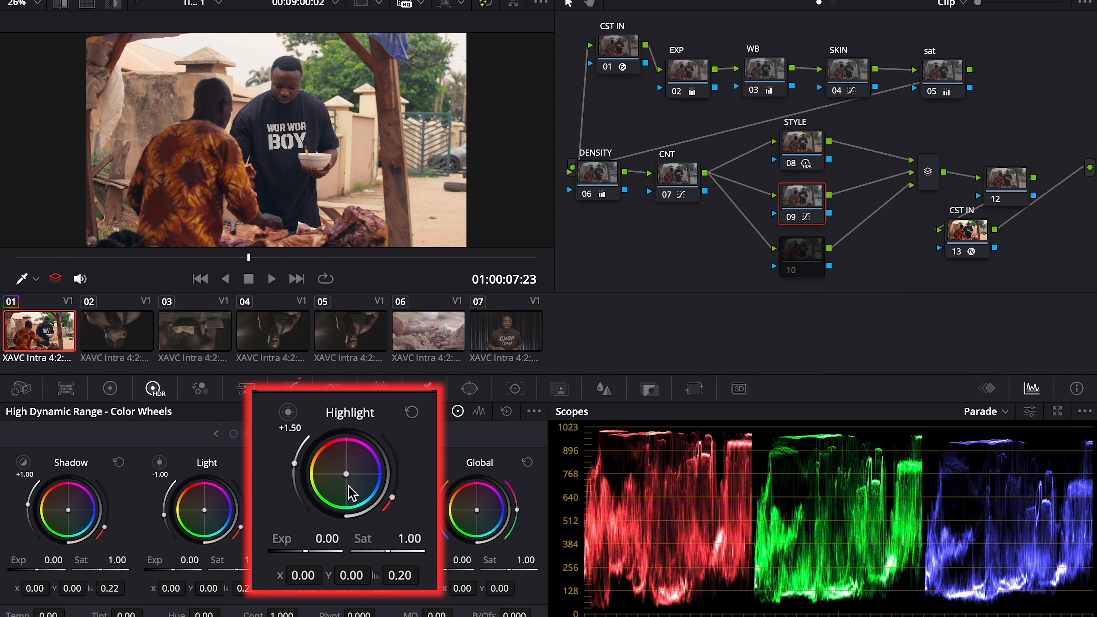
pyautogui.moveTo(344, 473); pyautogui.dragTo(333, 470)
pyautogui.click(410, 413)
pyautogui.moveTo(347, 474); pyautogui.dragTo(327, 459)
pyautogui.click(411, 413)
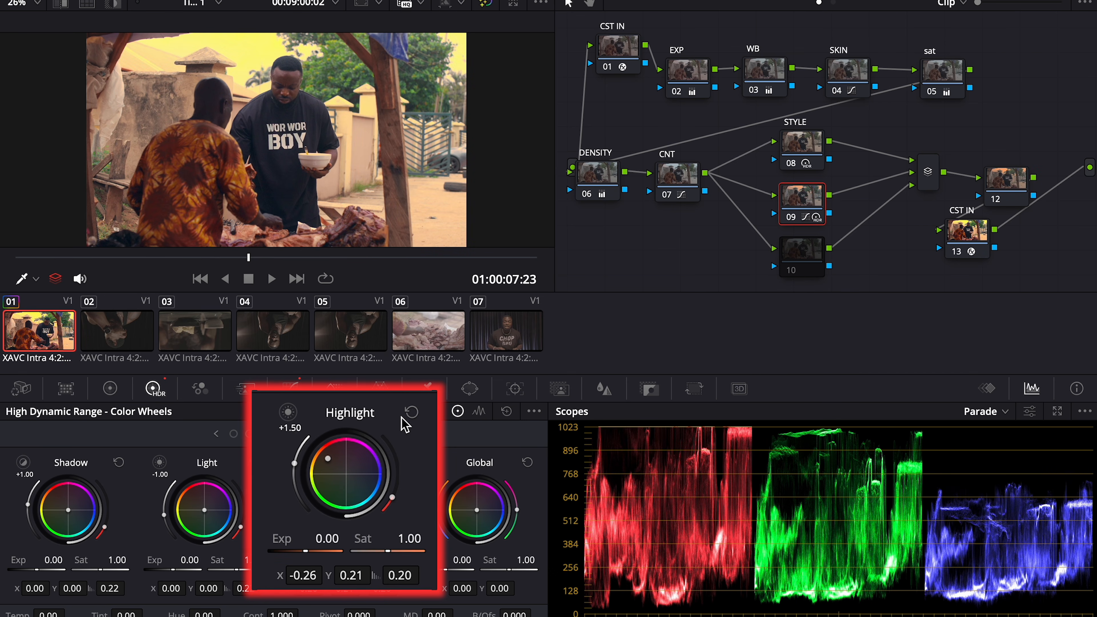
pyautogui.click(411, 412)
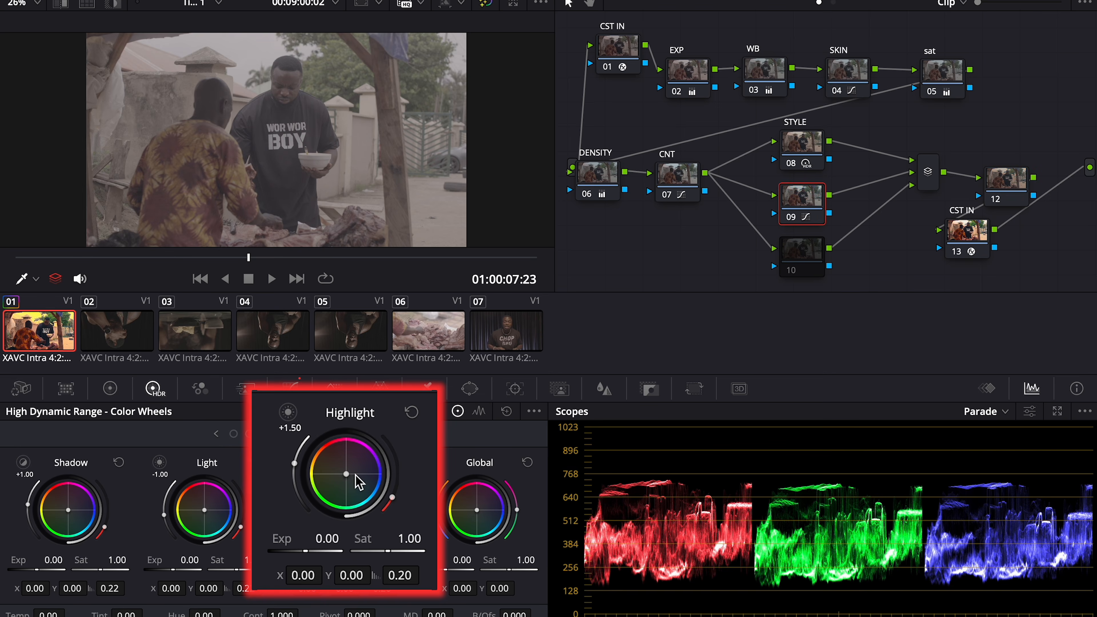
pyautogui.moveTo(346, 474); pyautogui.dragTo(342, 469)
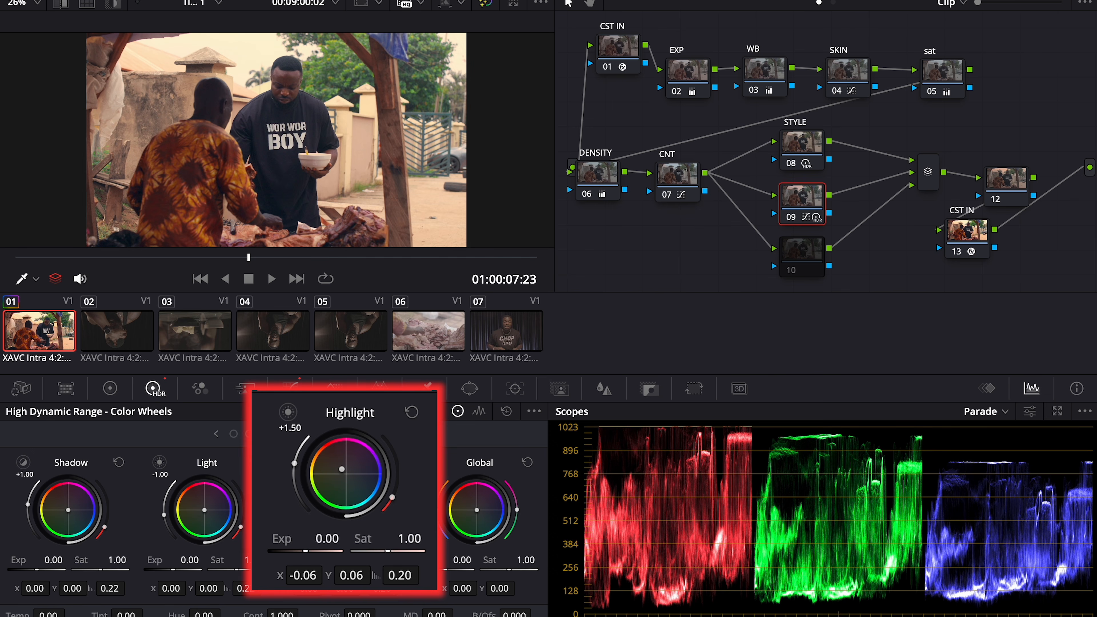
pyautogui.moveTo(342, 469); pyautogui.dragTo(340, 468)
pyautogui.hotkey('shift', 'd')
pyautogui.hotkey('shift', 'd')
pyautogui.hotkey('shift', 'd')
pyautogui.hotkey('shift', 'd')
pyautogui.moveTo(391, 552); pyautogui.dragTo(385, 552)
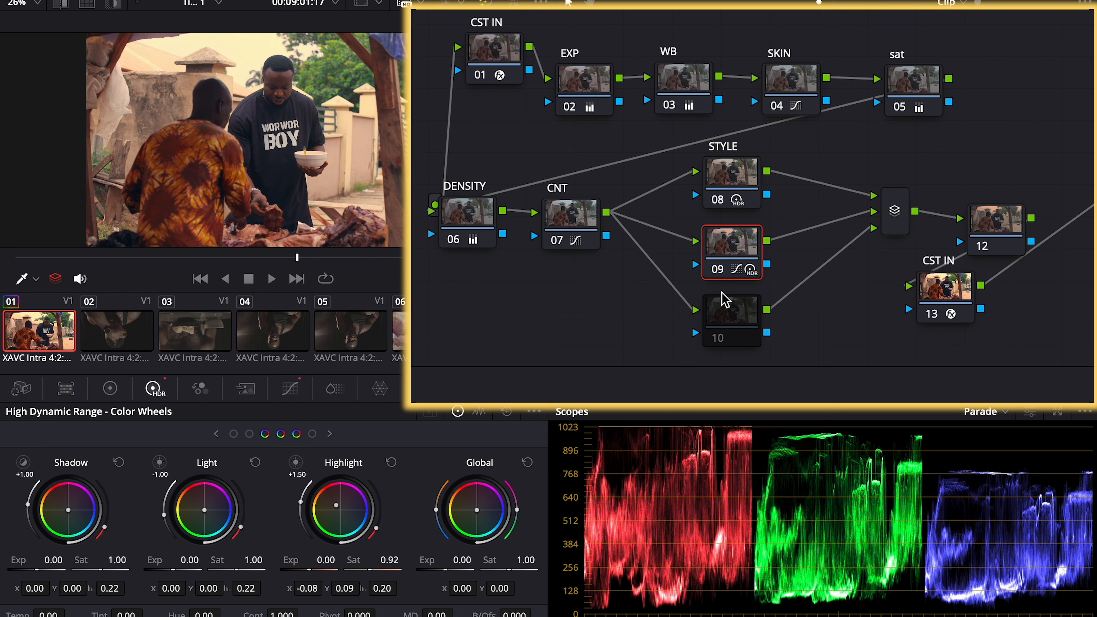
pyautogui.moveTo(733, 315); pyautogui.dragTo(737, 345)
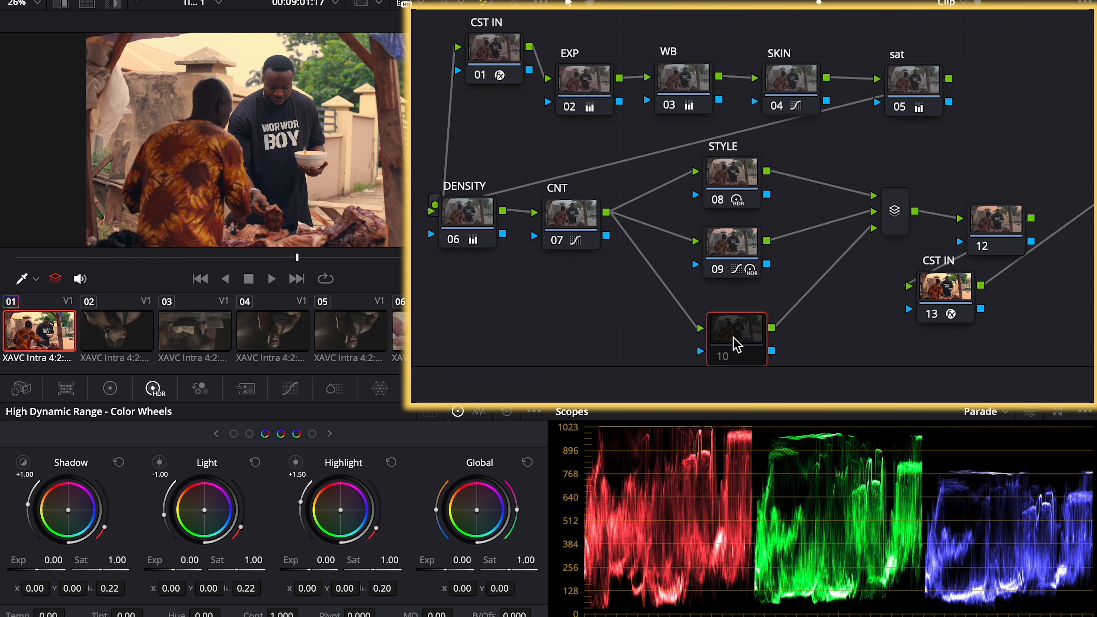
# Label node 10 as RADIAL
pyautogui.rightClick(737, 345)
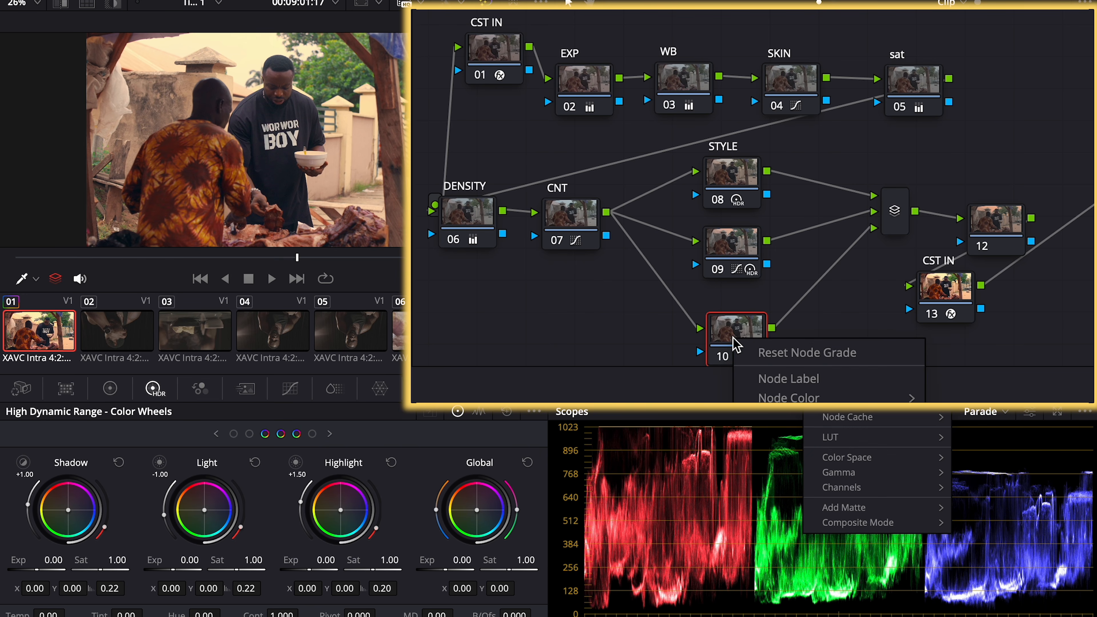
pyautogui.click(780, 381)
pyautogui.write('RADIAL')
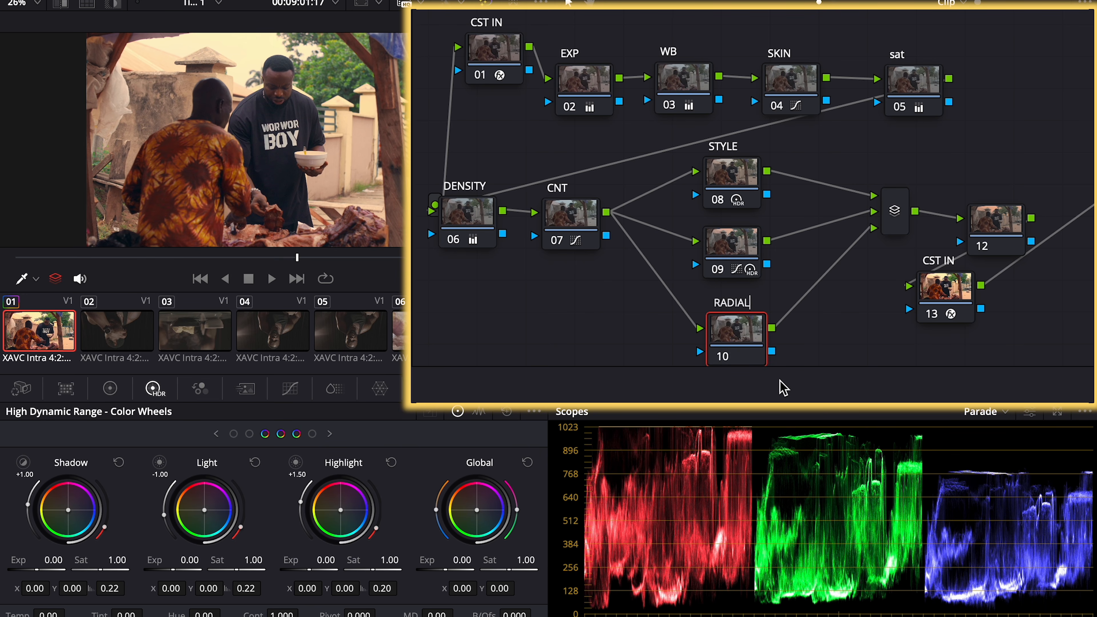
pyautogui.press('Return')
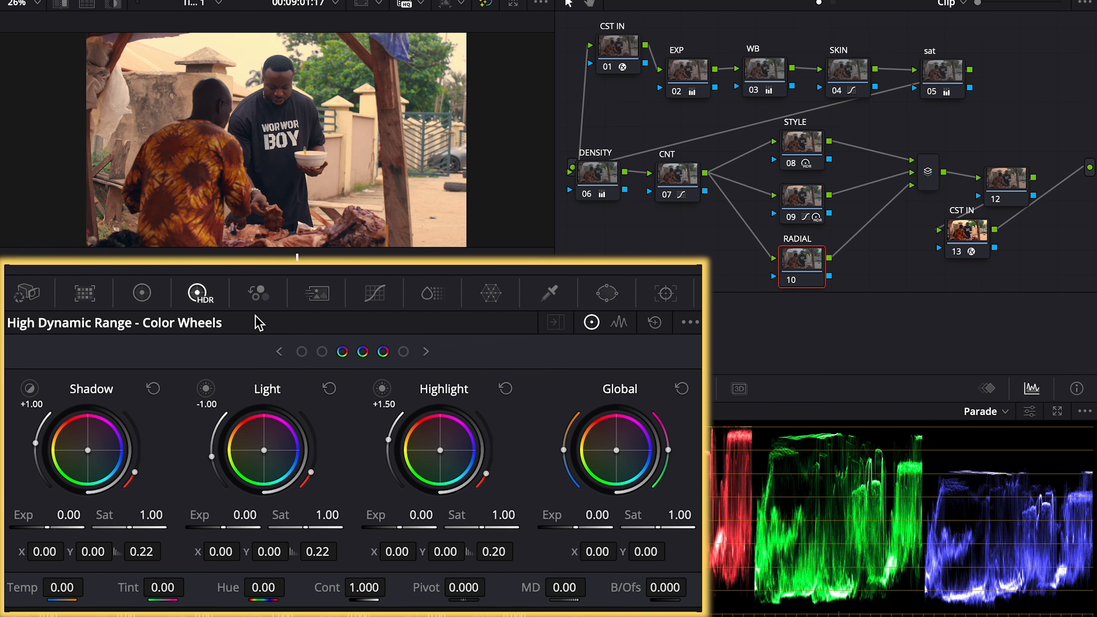
# Add an inverted Circle window over the two men with softness 18.85
pyautogui.click(607, 296)
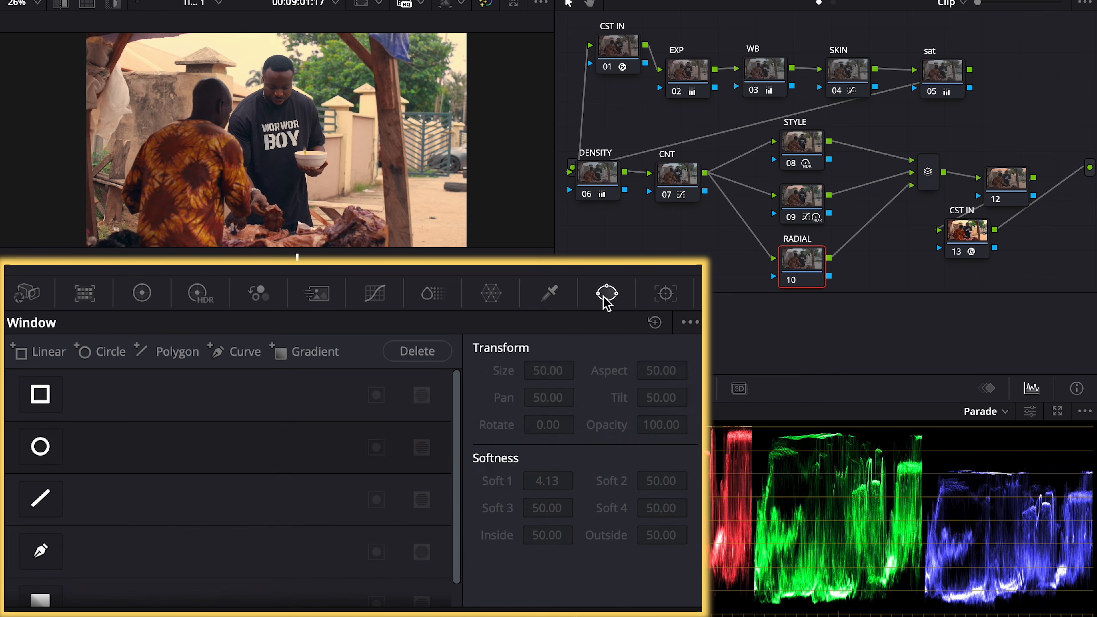
pyautogui.click(41, 448)
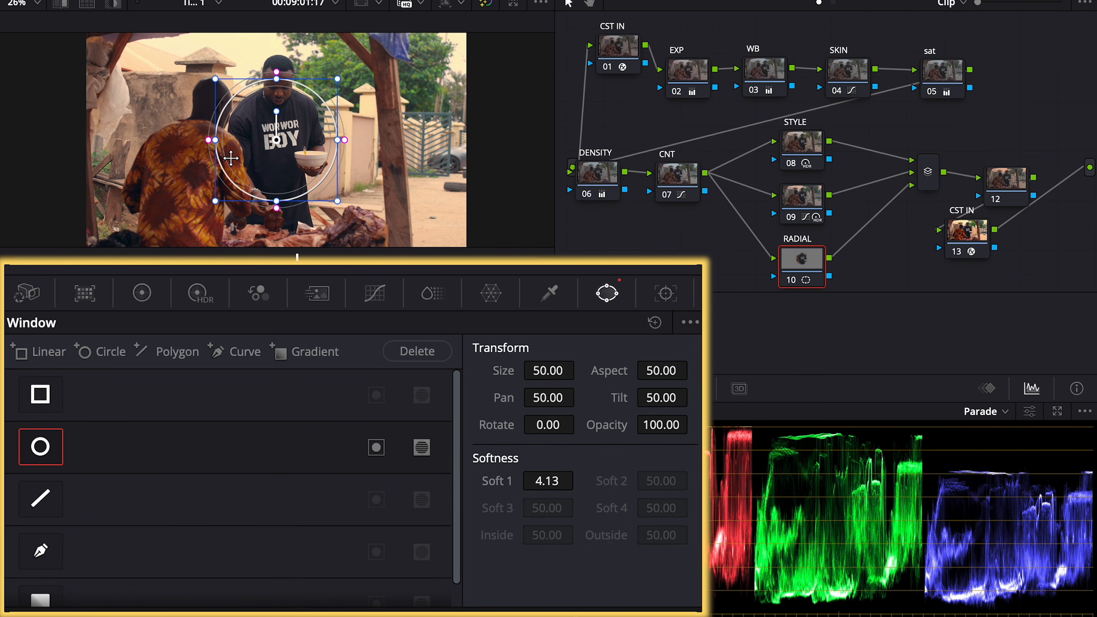
pyautogui.moveTo(205, 130); pyautogui.dragTo(184, 160)
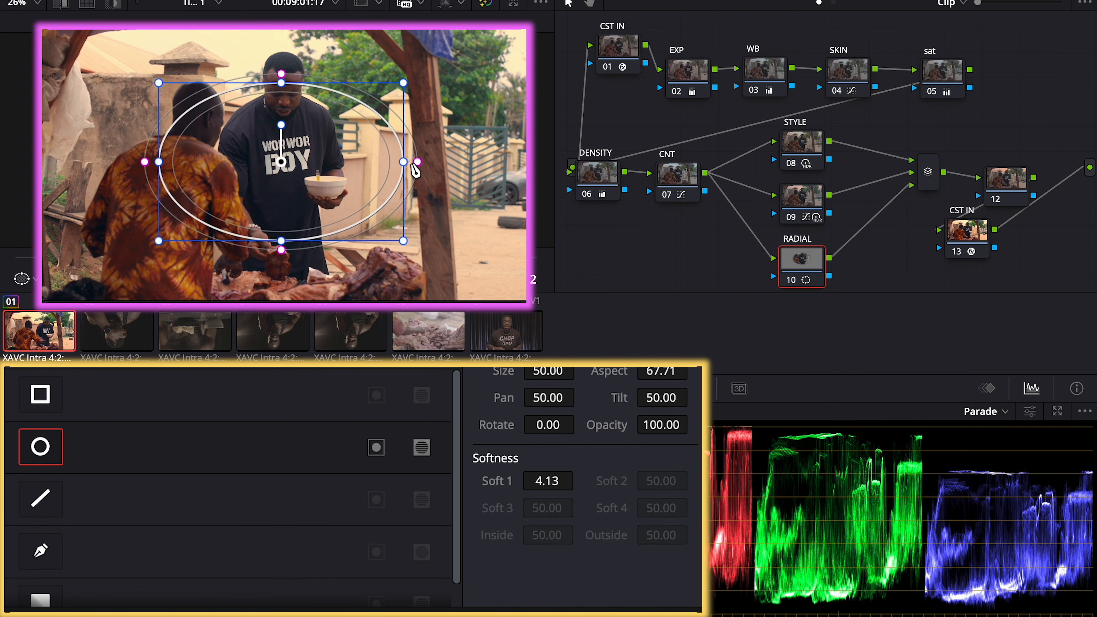
pyautogui.moveTo(417, 162); pyautogui.dragTo(469, 163)
pyautogui.moveTo(163, 165)
pyautogui.mouseDown()
pyautogui.moveTo(130, 165)
pyautogui.moveTo(156, 159)
pyautogui.mouseUp()
pyautogui.moveTo(274, 76); pyautogui.dragTo(279, 48)
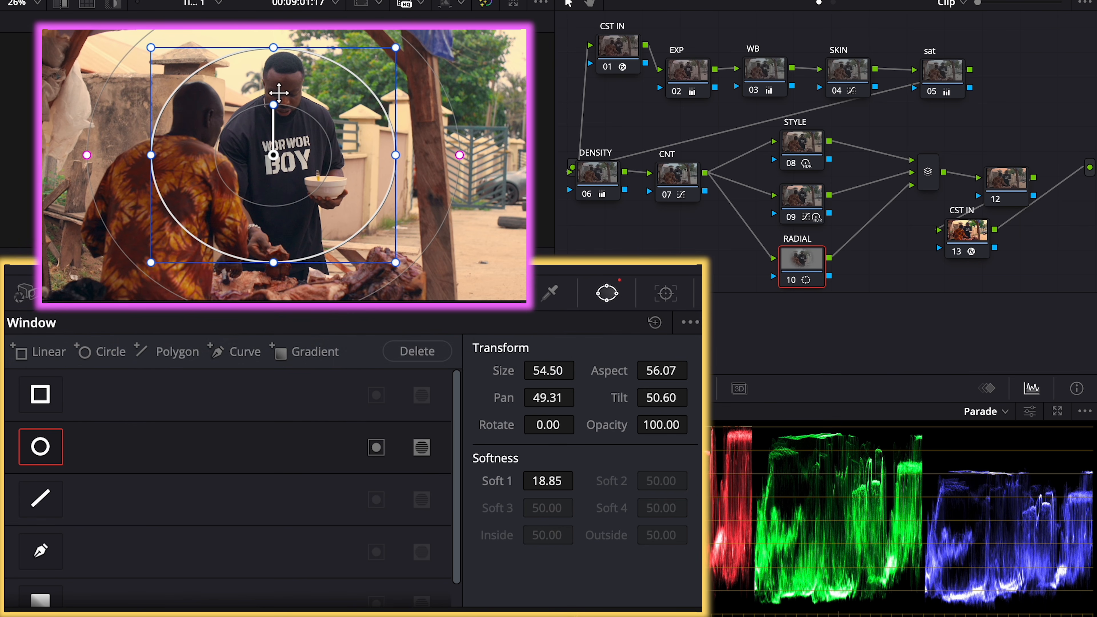
pyautogui.moveTo(288, 134)
pyautogui.mouseDown()
pyautogui.moveTo(294, 141)
pyautogui.moveTo(298, 115)
pyautogui.moveTo(302, 132)
pyautogui.mouseUp()
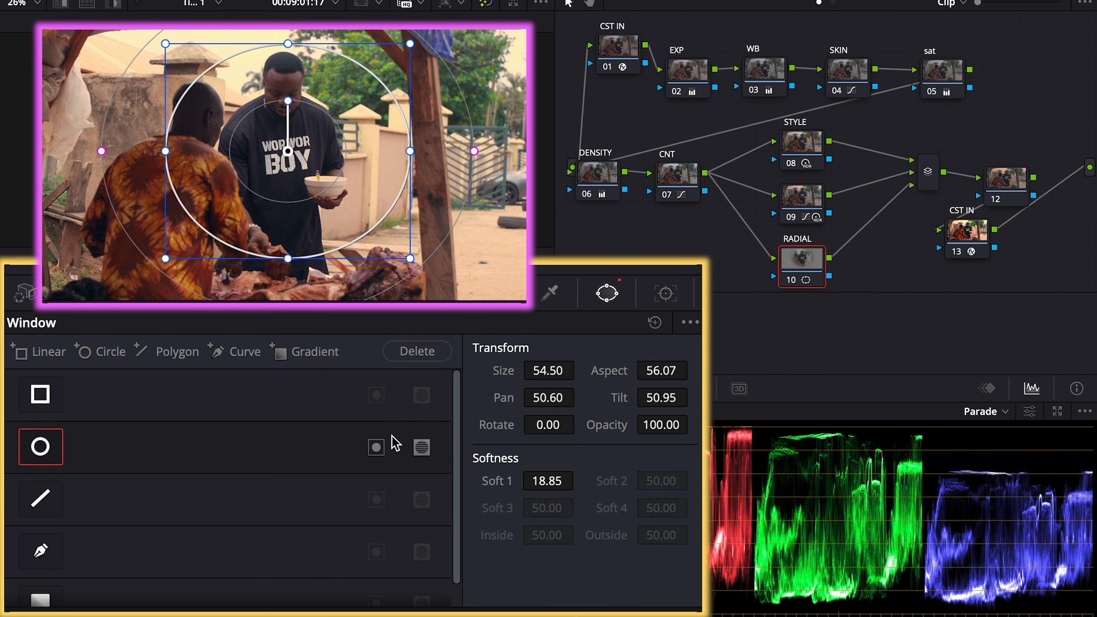
pyautogui.click(379, 448)
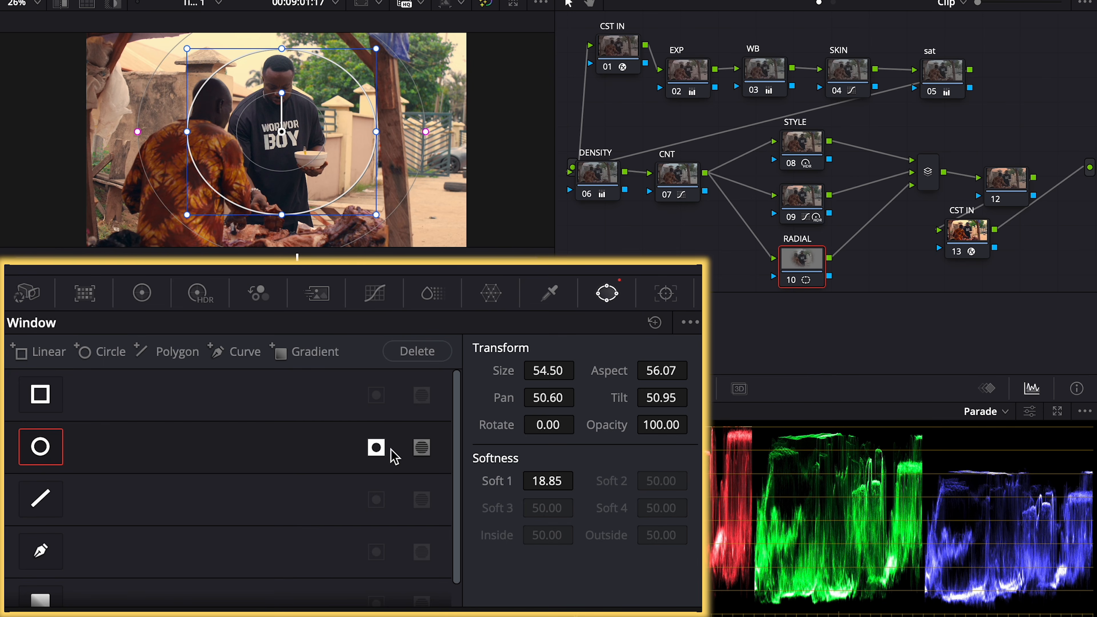
# Outside the window, set Lift to -0.02, Gamma to -0.01 and Shadows to 17
pyautogui.click(142, 294)
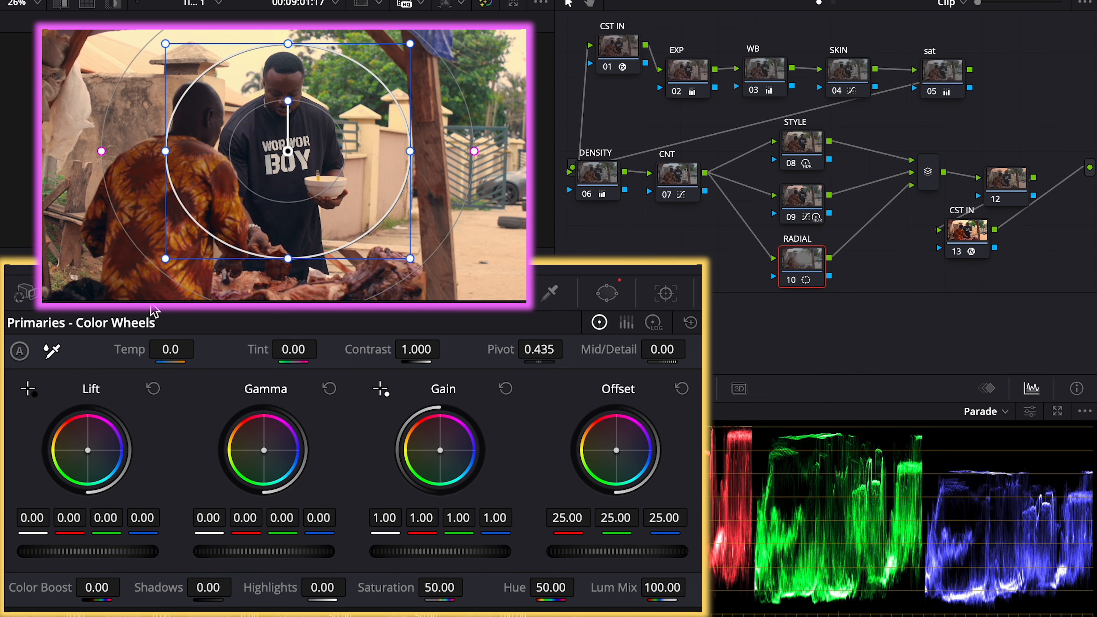
pyautogui.moveTo(130, 559); pyautogui.dragTo(118, 559)
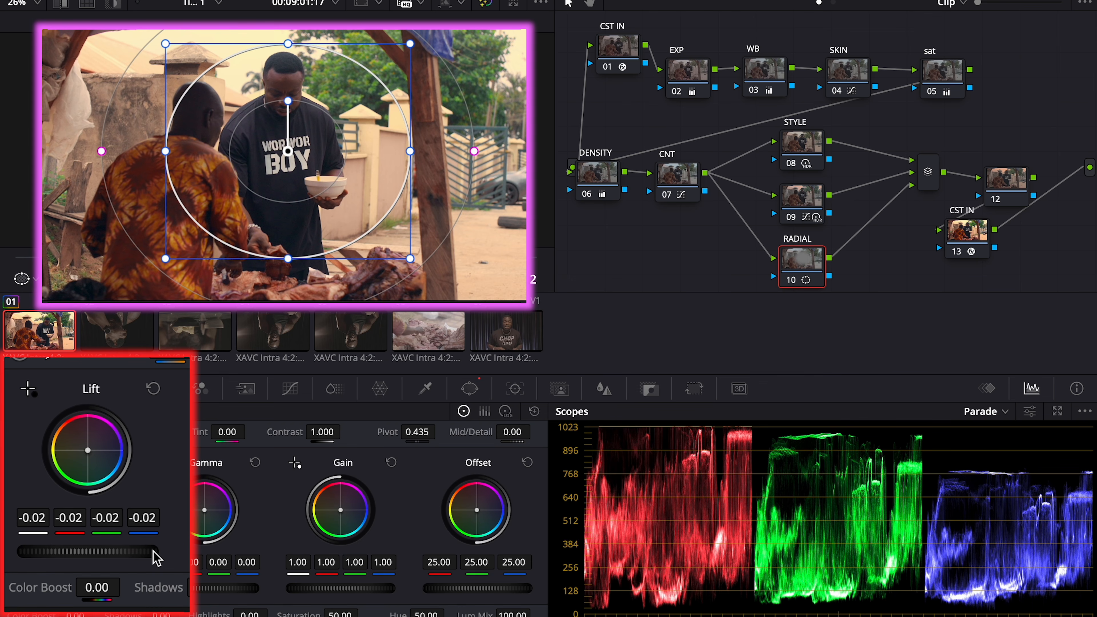
pyautogui.moveTo(88, 551); pyautogui.dragTo(92, 552)
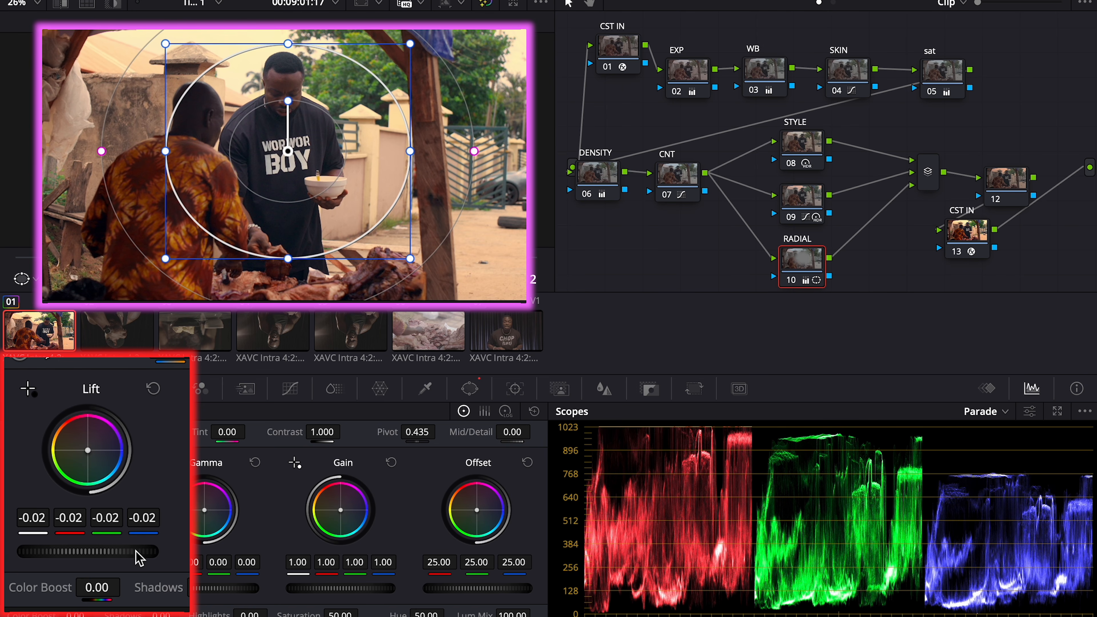
pyautogui.moveTo(215, 595)
pyautogui.mouseDown()
pyautogui.moveTo(186, 595)
pyautogui.moveTo(209, 595)
pyautogui.mouseUp()
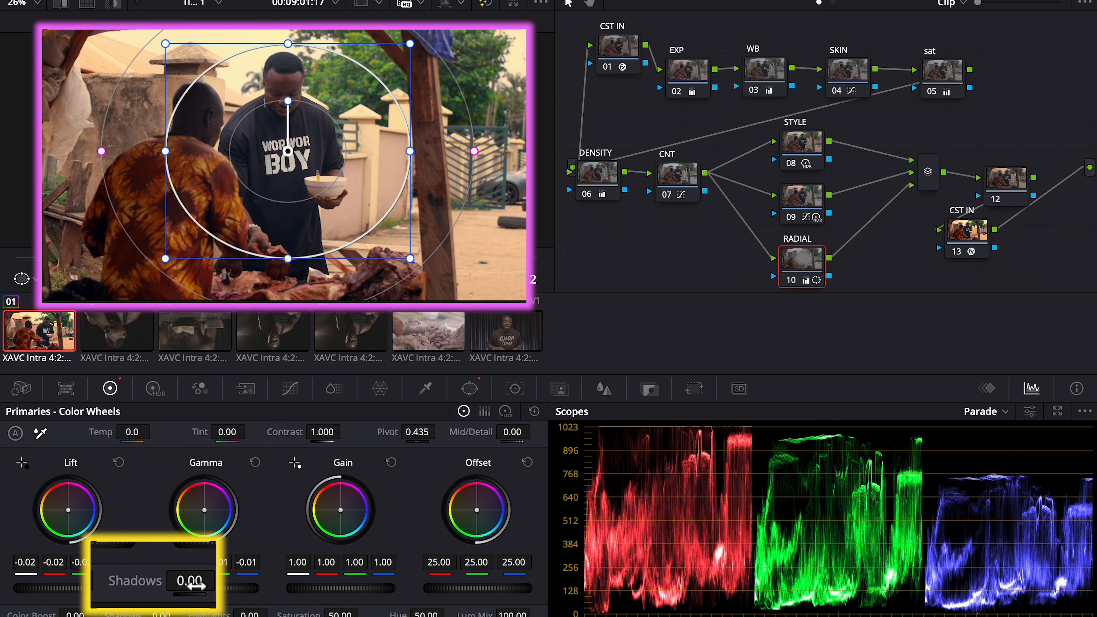
pyautogui.moveTo(185, 615); pyautogui.dragTo(189, 615)
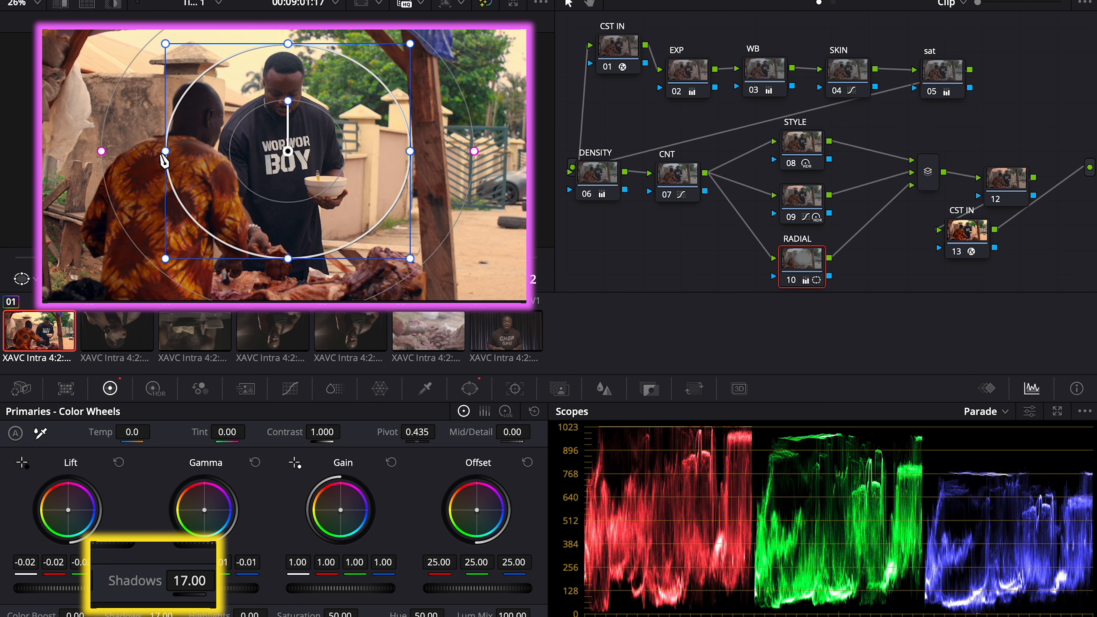
# Enlarge the window into a wider, taller ellipse around both men and tidy the node layout
pyautogui.moveTo(165, 151); pyautogui.dragTo(137, 151)
pyautogui.moveTo(281, 160); pyautogui.dragTo(279, 154)
pyautogui.moveTo(288, 38); pyautogui.dragTo(288, 27)
pyautogui.moveTo(301, 116); pyautogui.dragTo(301, 119)
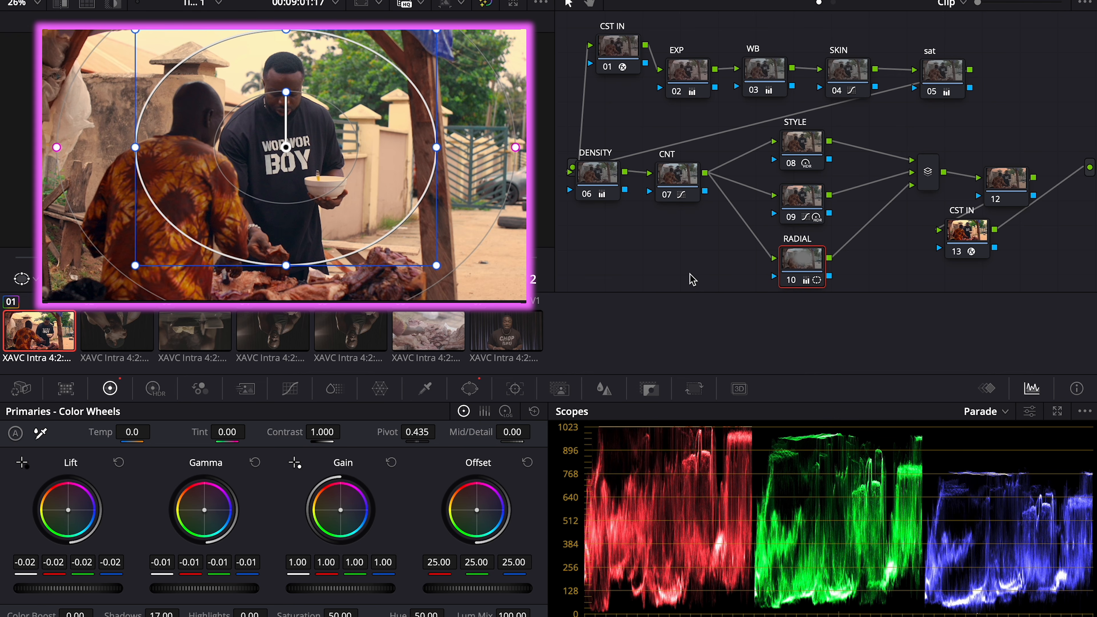
pyautogui.moveTo(895, 111); pyautogui.dragTo(804, 261)
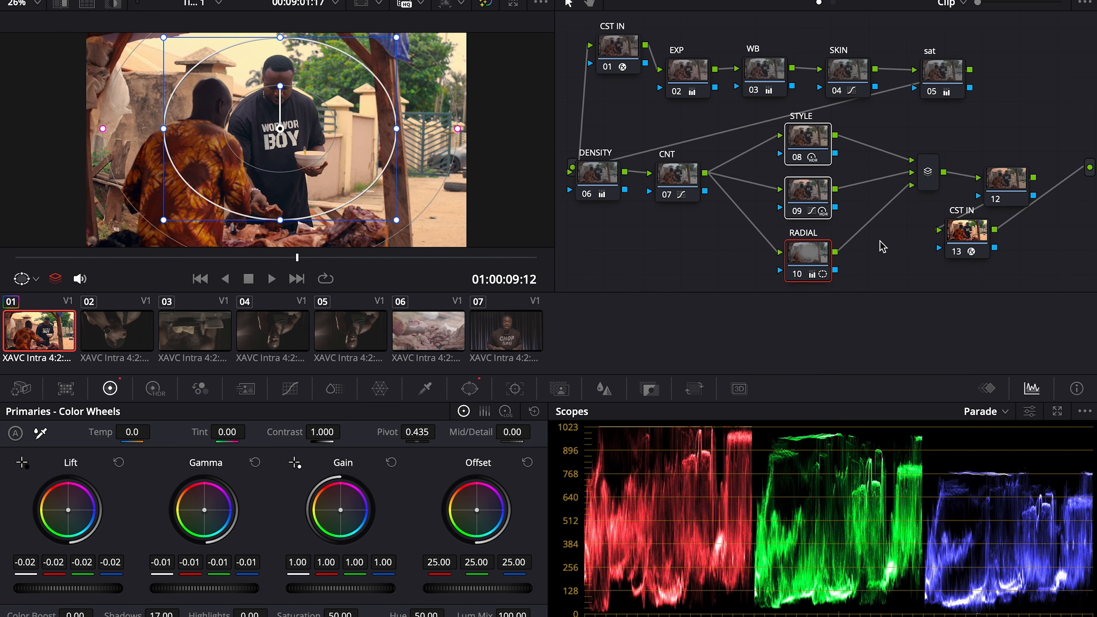
pyautogui.click(784, 83)
# Nudge the RADIAL node up slightly and select node 09
pyautogui.click(822, 139)
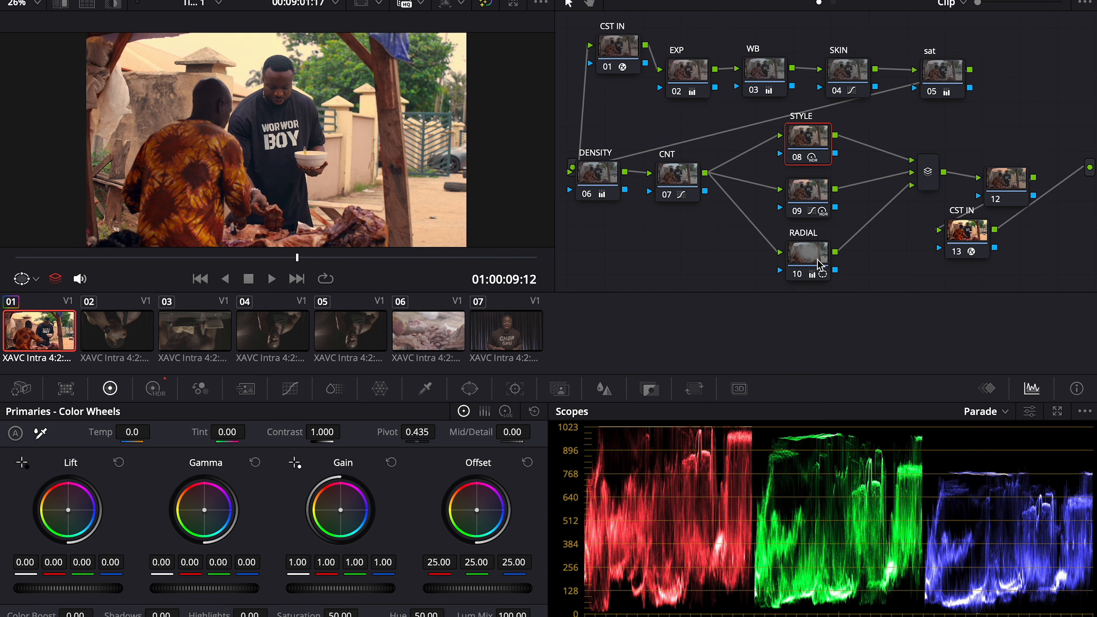
pyautogui.moveTo(818, 267); pyautogui.dragTo(818, 260)
pyautogui.click(808, 190)
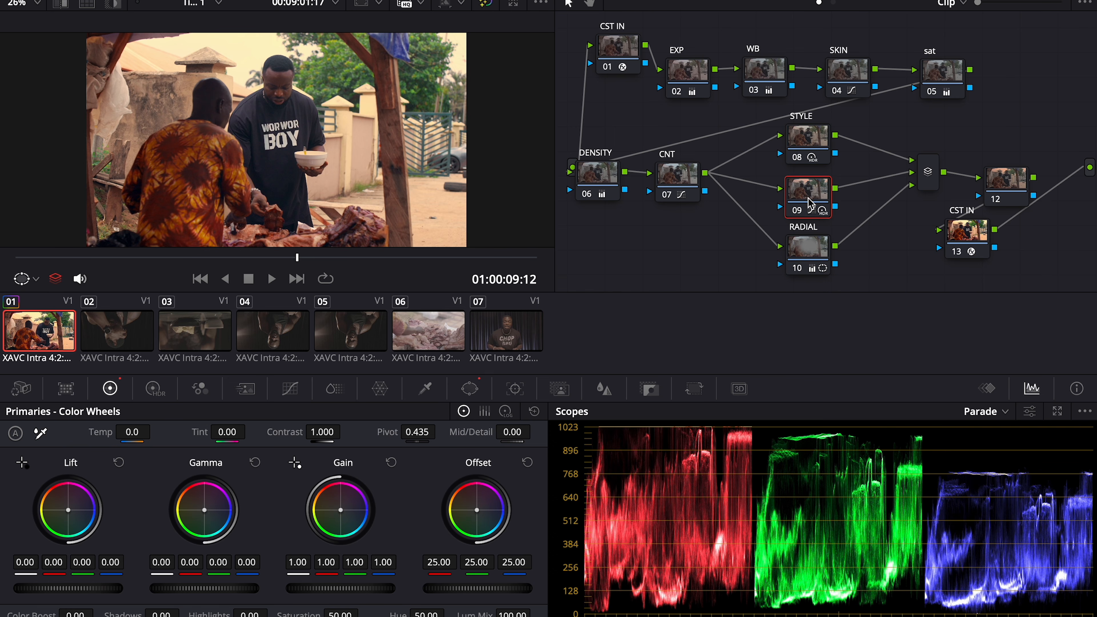
# Deepen and widen the green saturation dip in node 09's Hue vs Sat curve
pyautogui.click(290, 389)
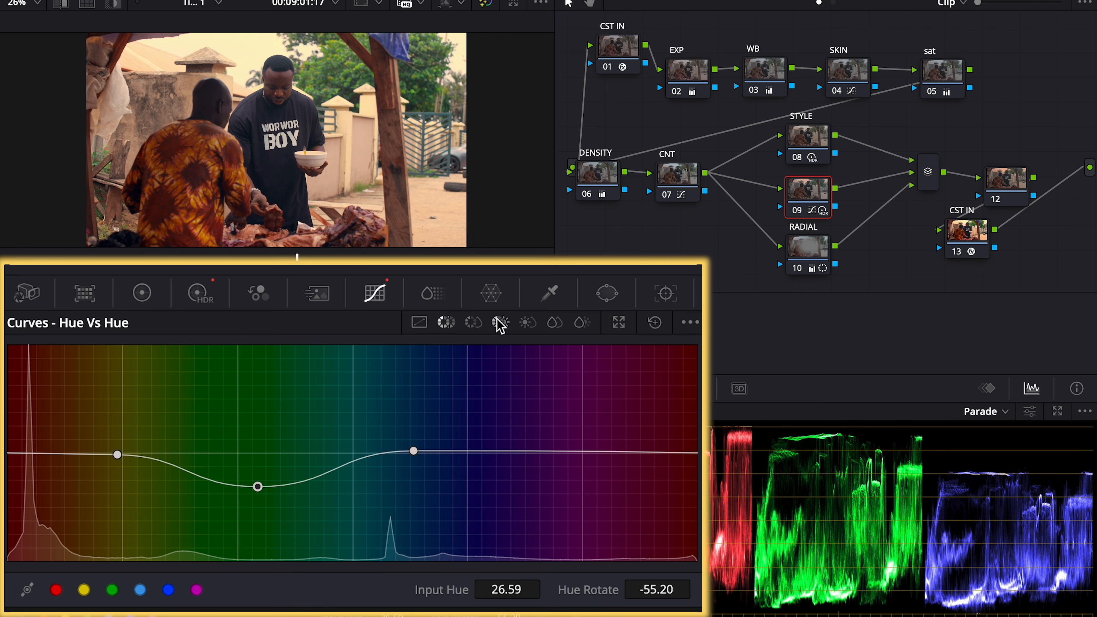
pyautogui.click(471, 325)
pyautogui.moveTo(206, 466); pyautogui.dragTo(199, 507)
pyautogui.moveTo(272, 454); pyautogui.dragTo(348, 455)
pyautogui.moveTo(201, 508); pyautogui.dragTo(250, 521)
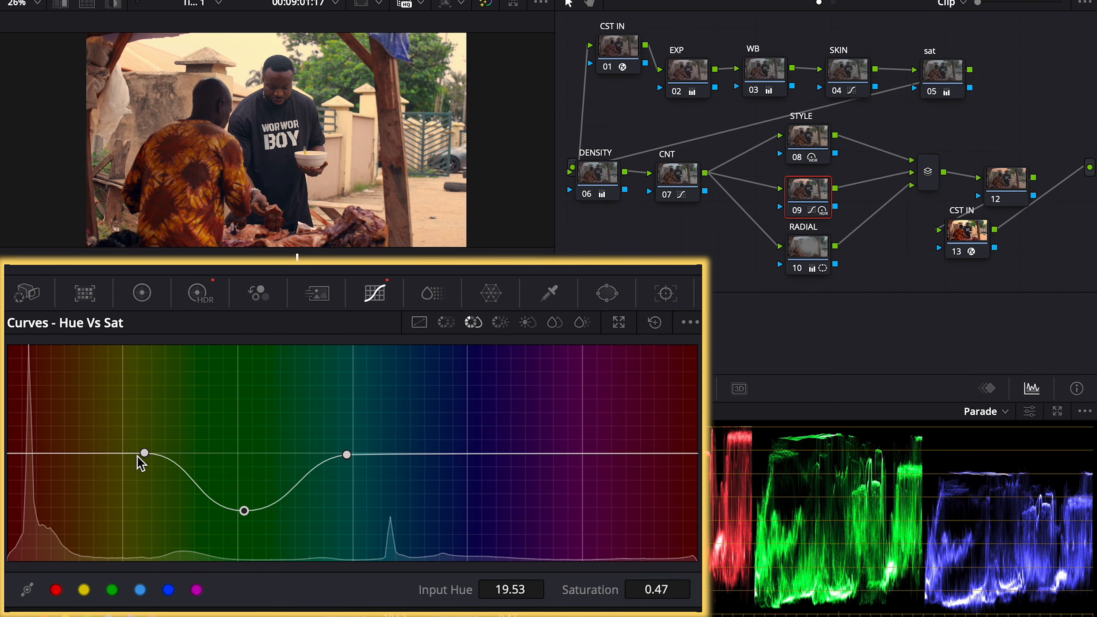
pyautogui.moveTo(144, 453)
pyautogui.mouseDown()
pyautogui.moveTo(116, 455)
pyautogui.moveTo(137, 464)
pyautogui.mouseUp()
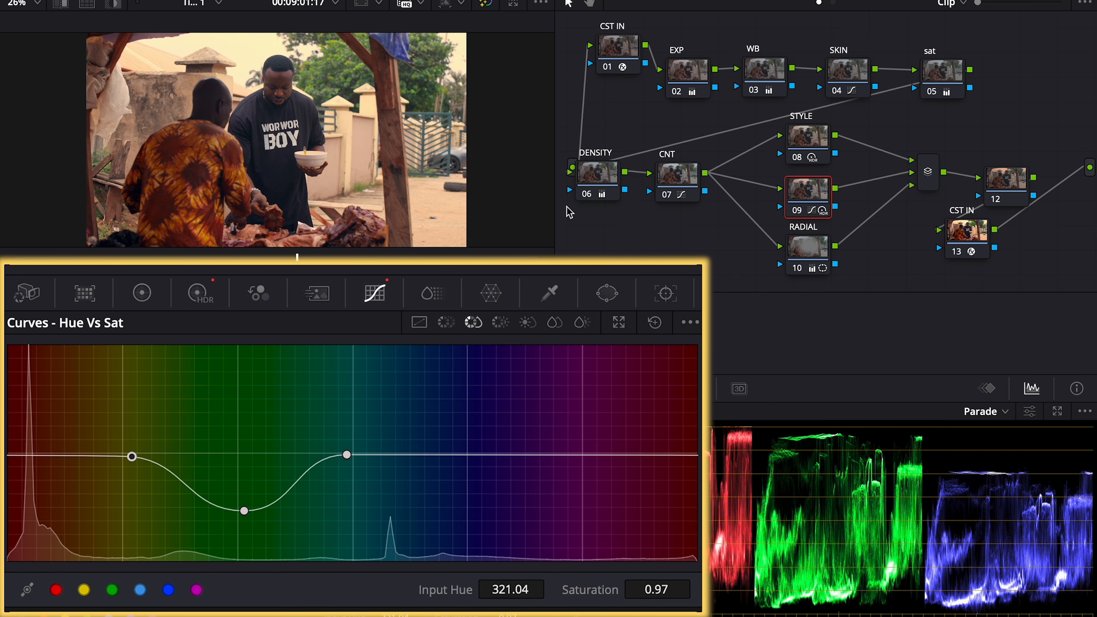
pyautogui.click(613, 181)
# Raise the DENSITY node's green Gain to 1.27 and review the grade in Cinema Viewer
pyautogui.click(143, 293)
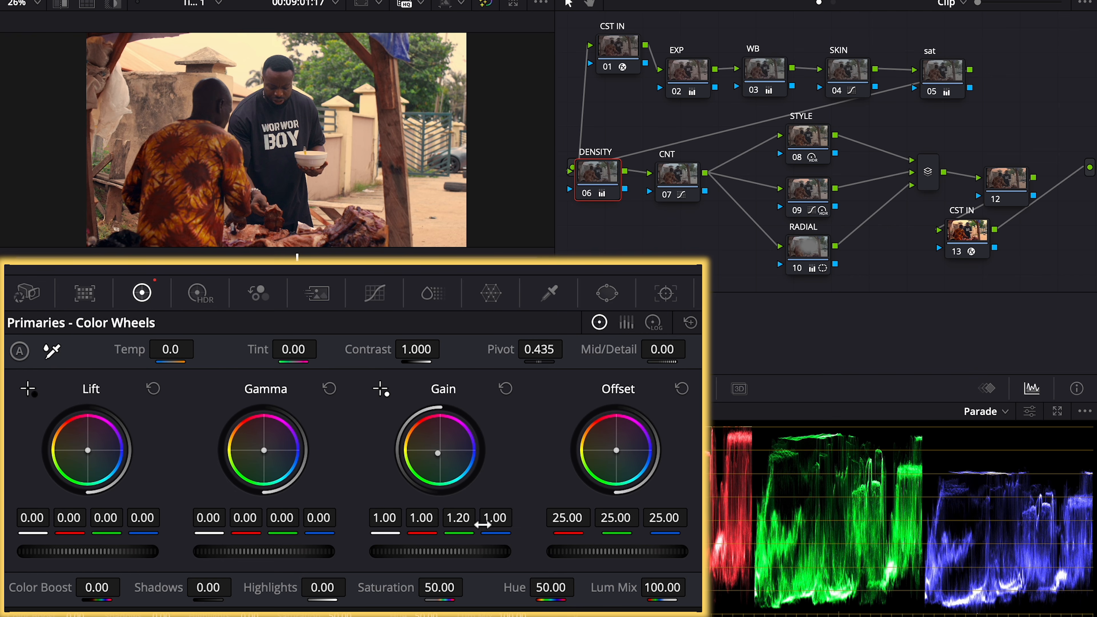
pyautogui.moveTo(458, 518); pyautogui.dragTo(469, 518)
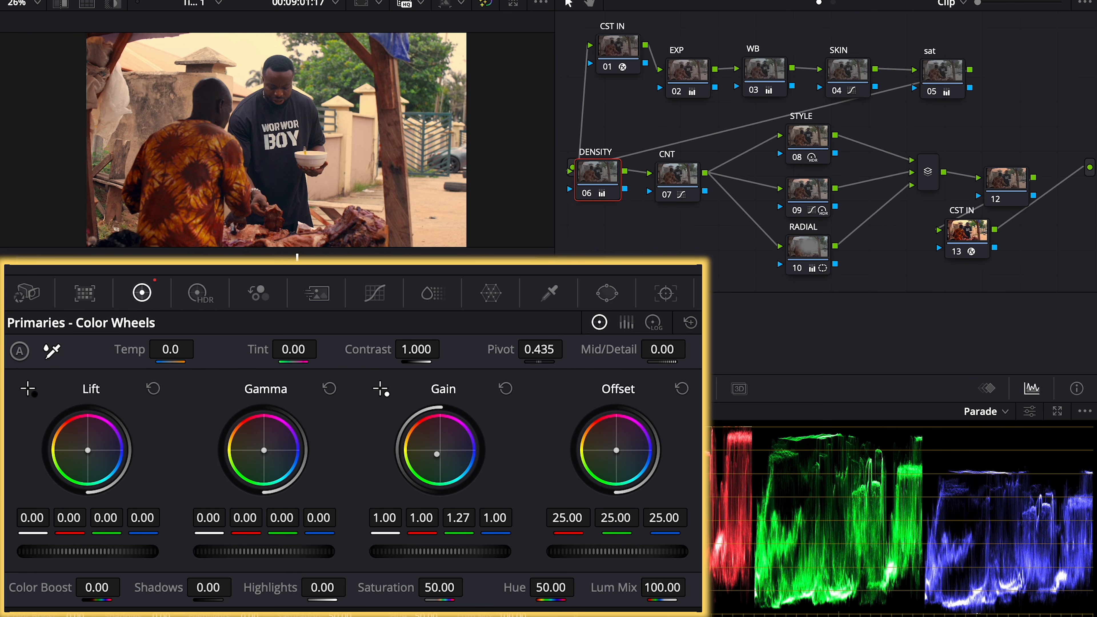
pyautogui.press('super+f')
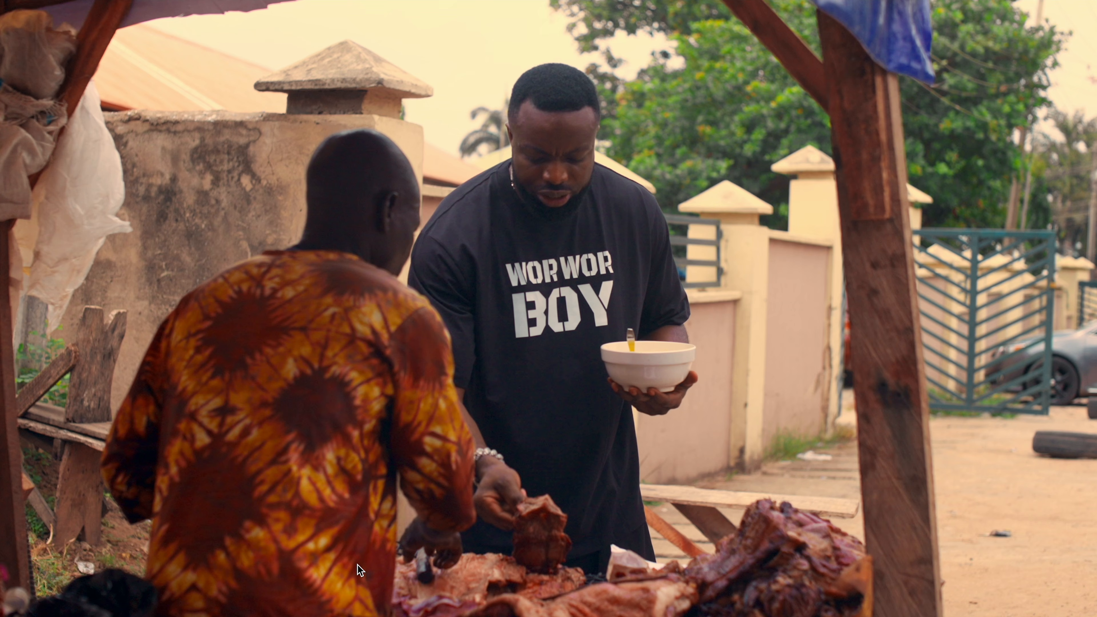
pyautogui.press('super+f')
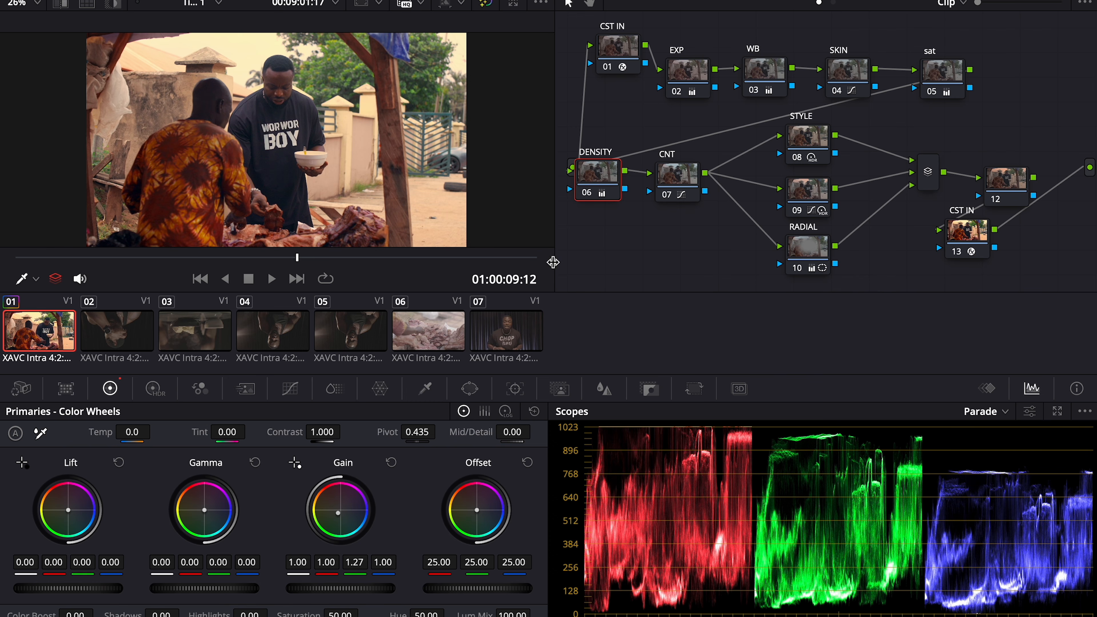
pyautogui.moveTo(864, 124); pyautogui.dragTo(806, 252)
pyautogui.click(882, 231)
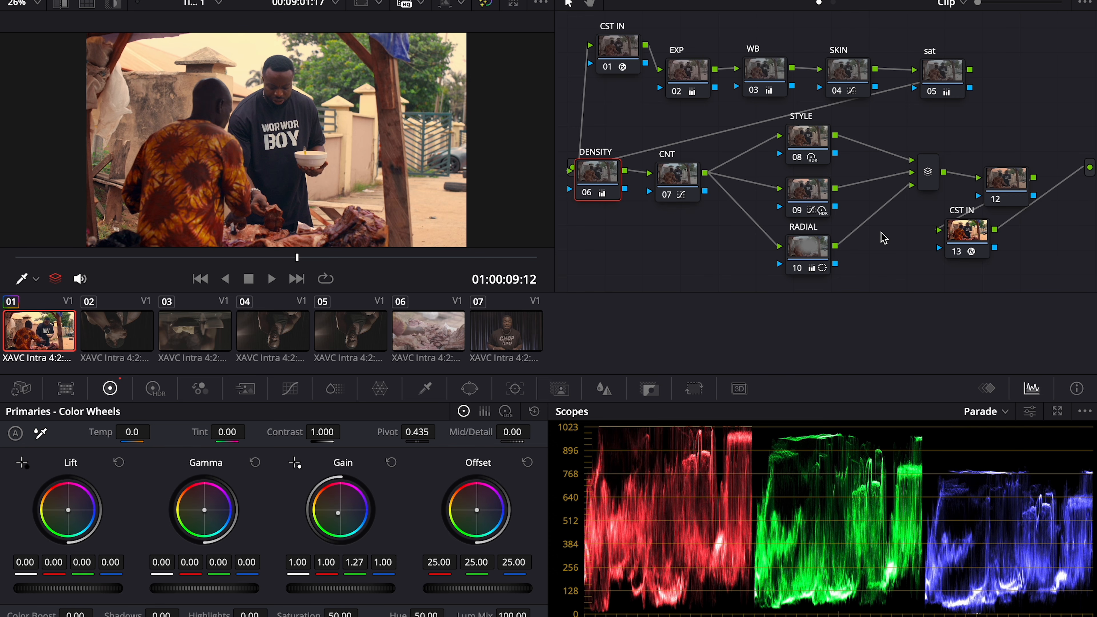
# Move CST IN further right, the layer mixer beside STYLE and RADIAL, and node 12 next to the mixer
pyautogui.moveTo(983, 223); pyautogui.dragTo(1094, 184)
pyautogui.moveTo(934, 180); pyautogui.dragTo(894, 199)
pyautogui.moveTo(1004, 194); pyautogui.dragTo(953, 202)
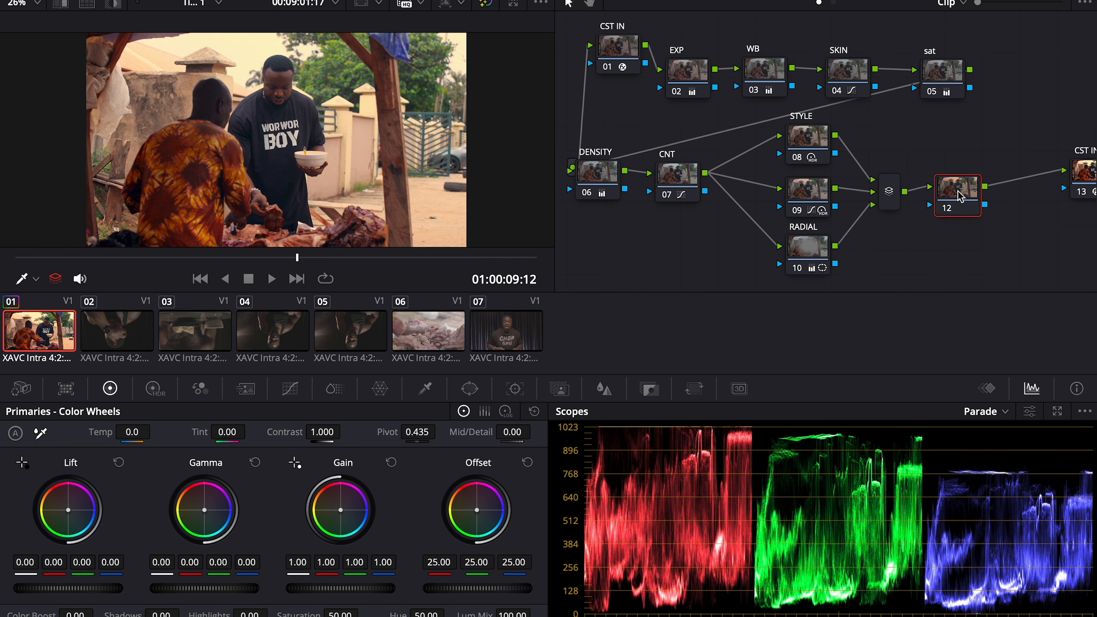
# Label node 12 TONE
pyautogui.rightClick(954, 201)
pyautogui.click(987, 223)
pyautogui.write('TO')
pyautogui.press('Return')
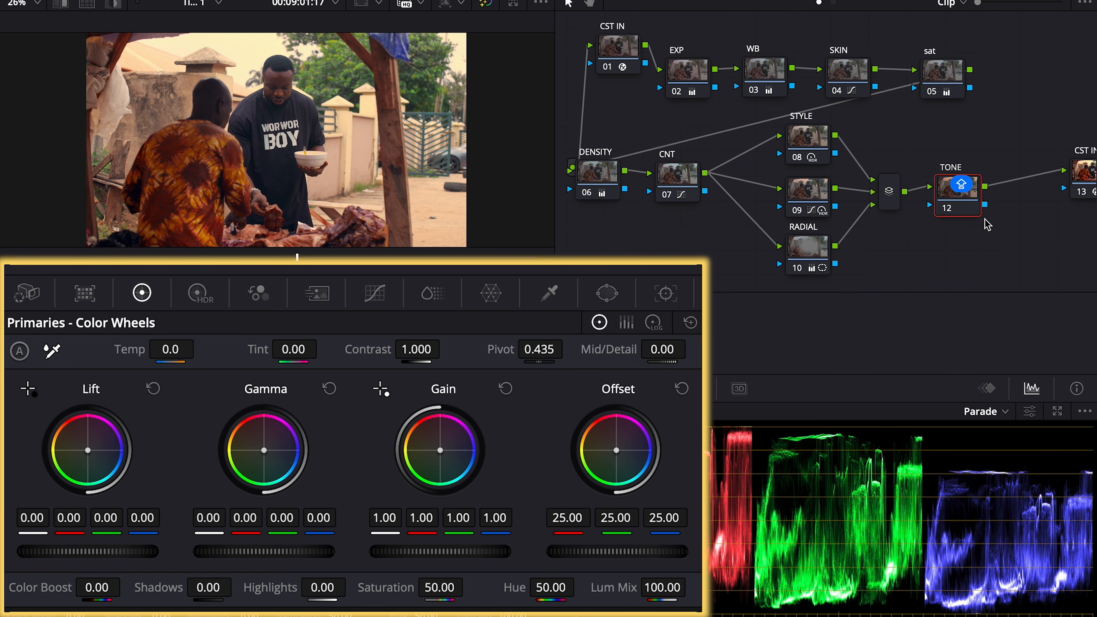
pyautogui.click(1001, 234)
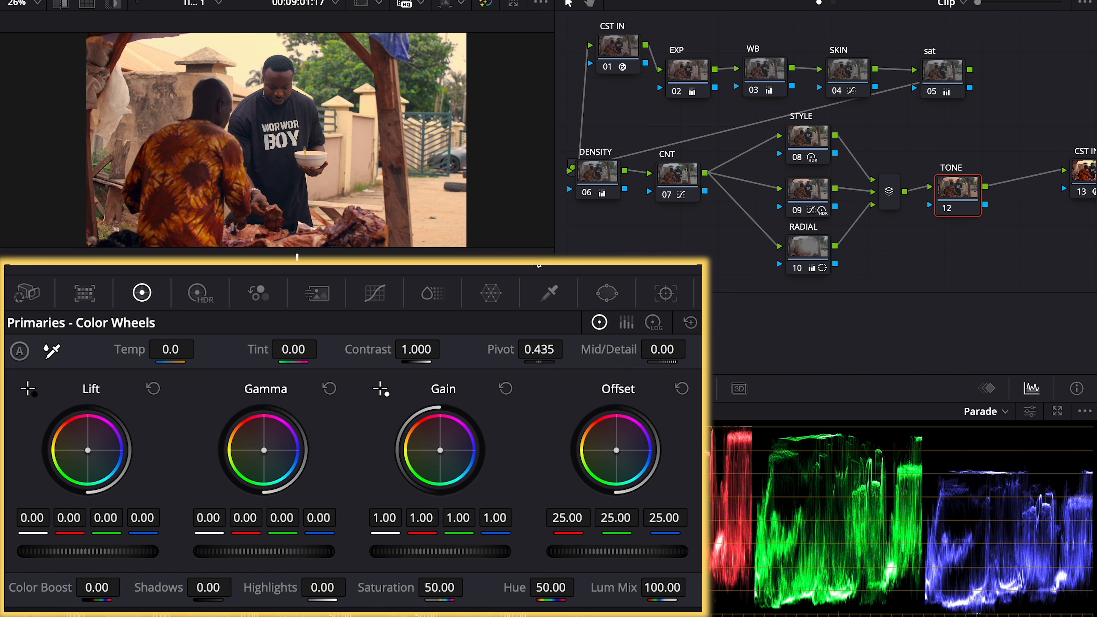
# Show the custom curves with only the red channel editable, resetting the red curve to straight
pyautogui.click(375, 293)
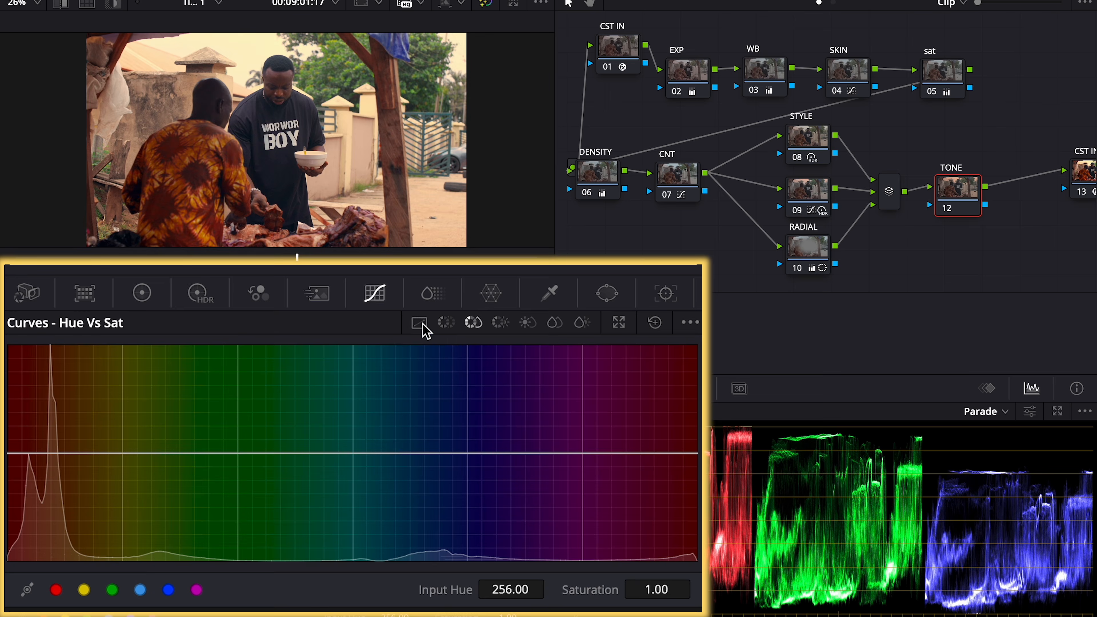
pyautogui.click(419, 322)
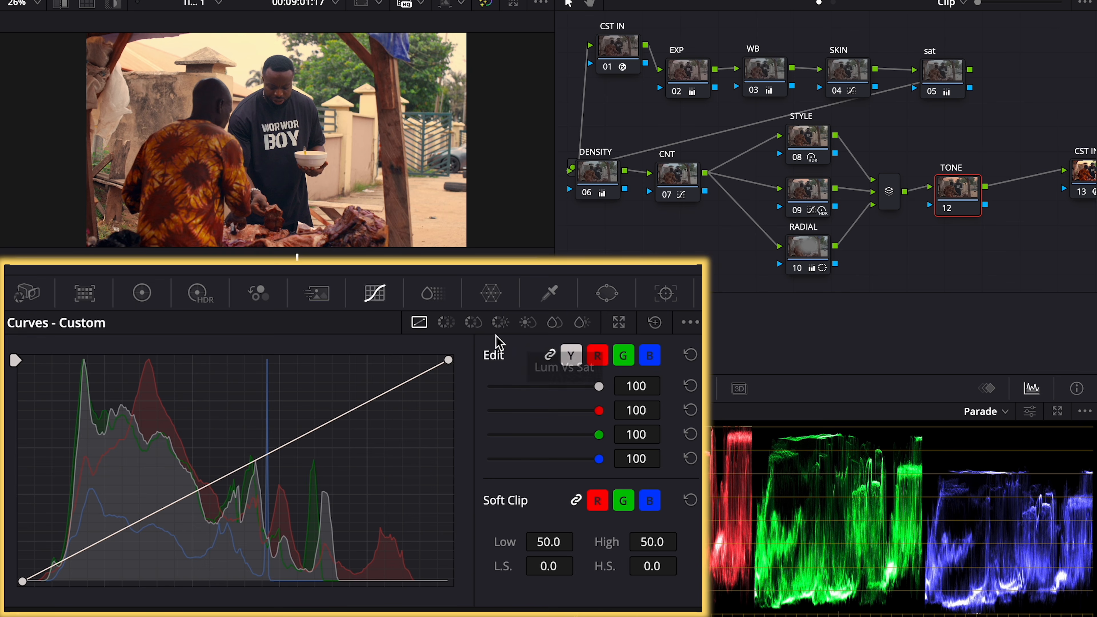
pyautogui.click(598, 357)
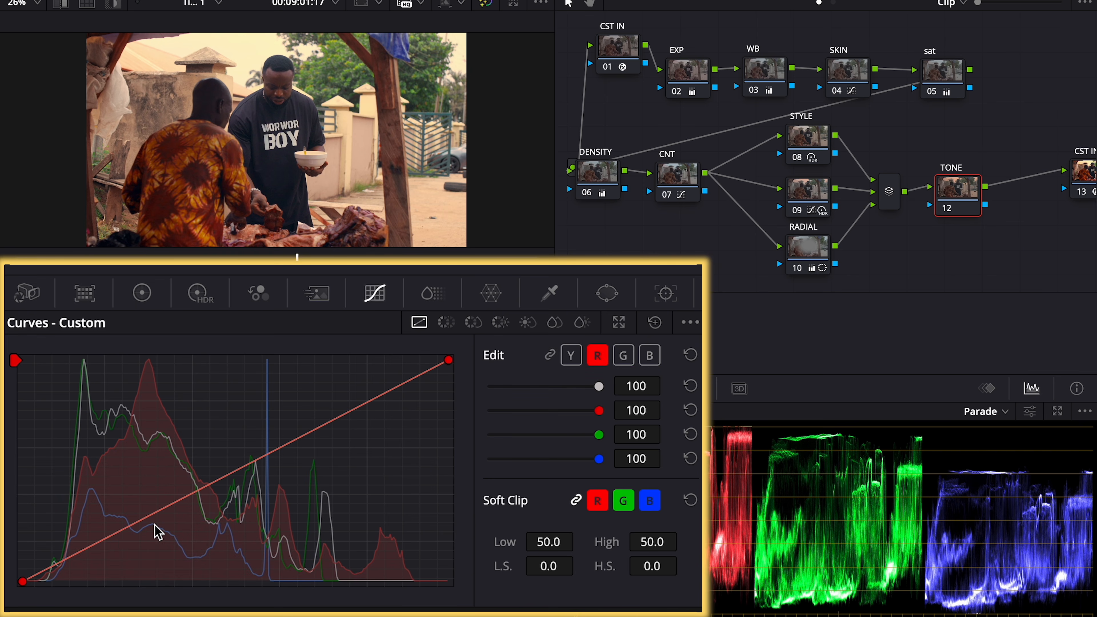
pyautogui.click(107, 536)
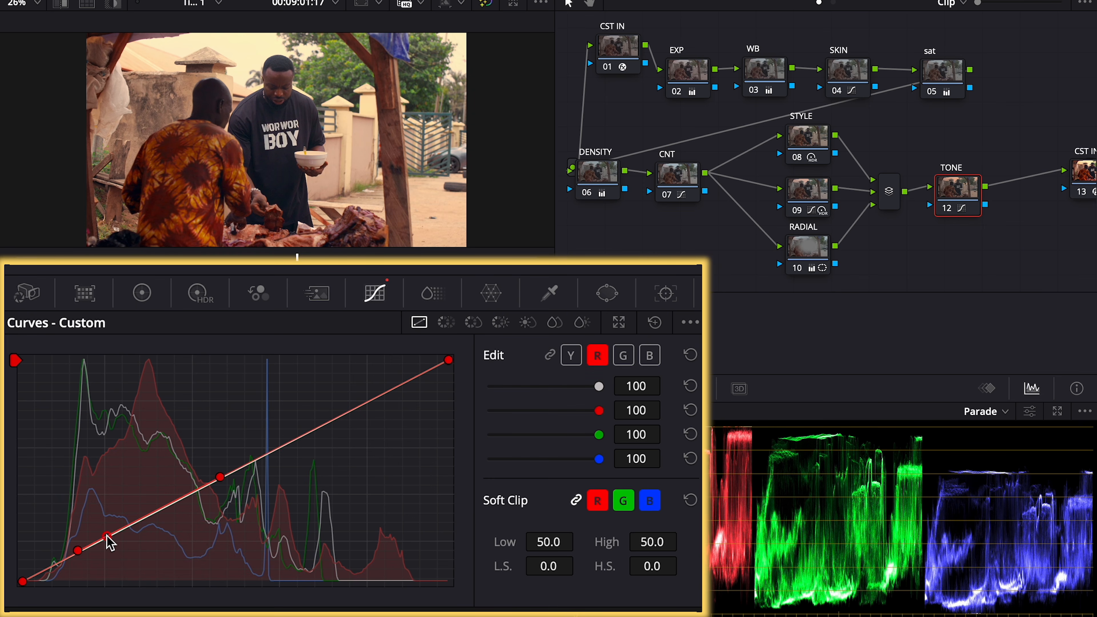
pyautogui.click(653, 322)
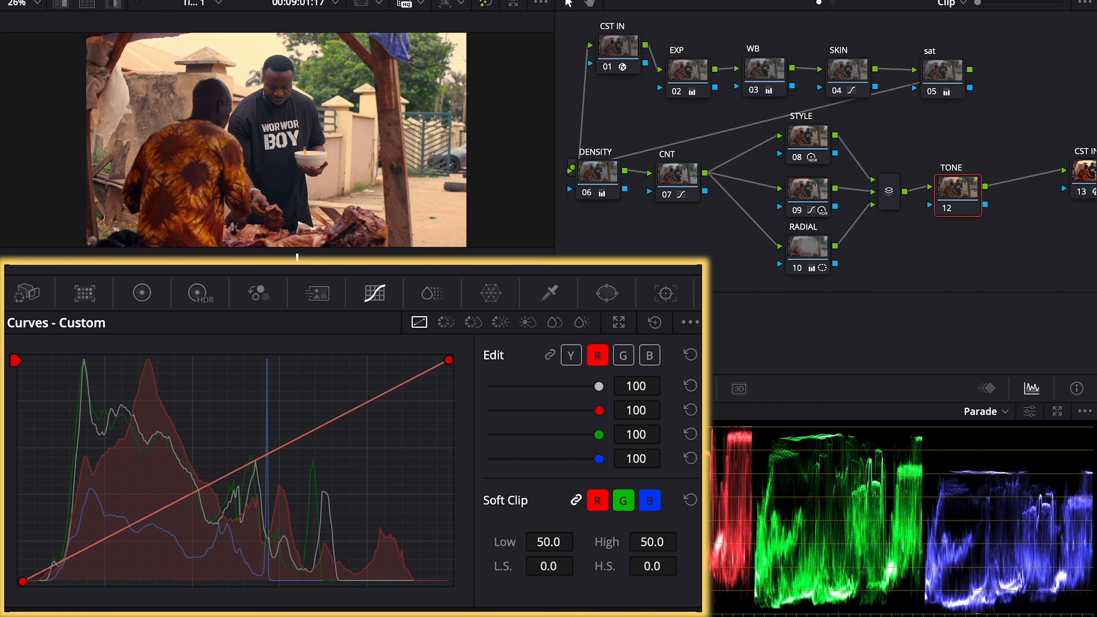
pyautogui.click(691, 324)
pyautogui.click(693, 452)
# Add low, mid and upper-mid points on the red curve and ease the red shadows down slightly
pyautogui.click(103, 538)
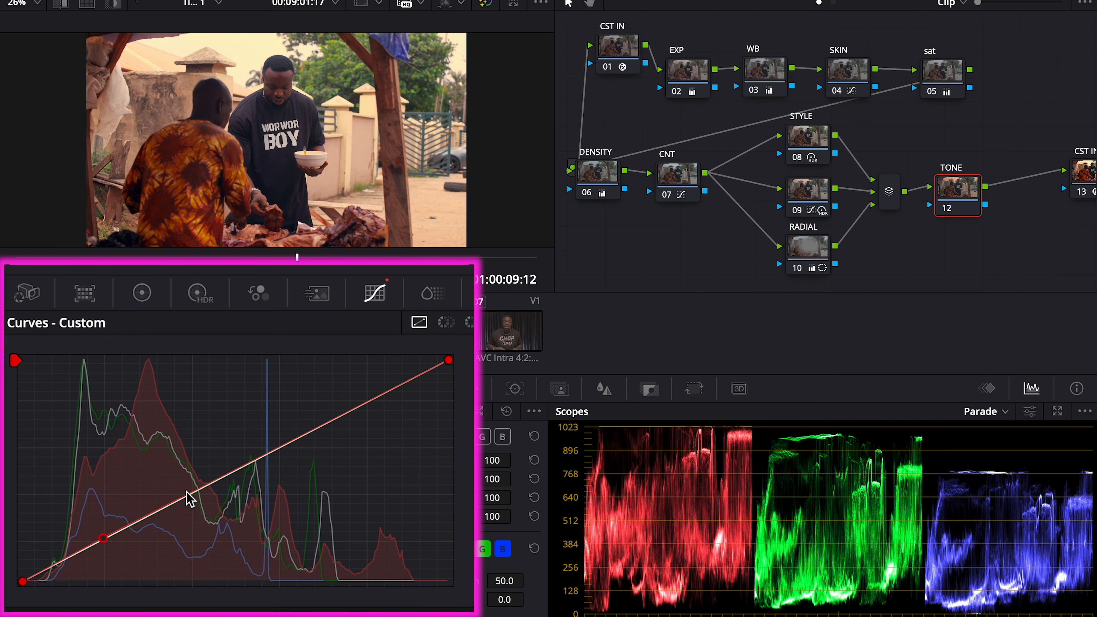
pyautogui.click(197, 487)
pyautogui.click(287, 443)
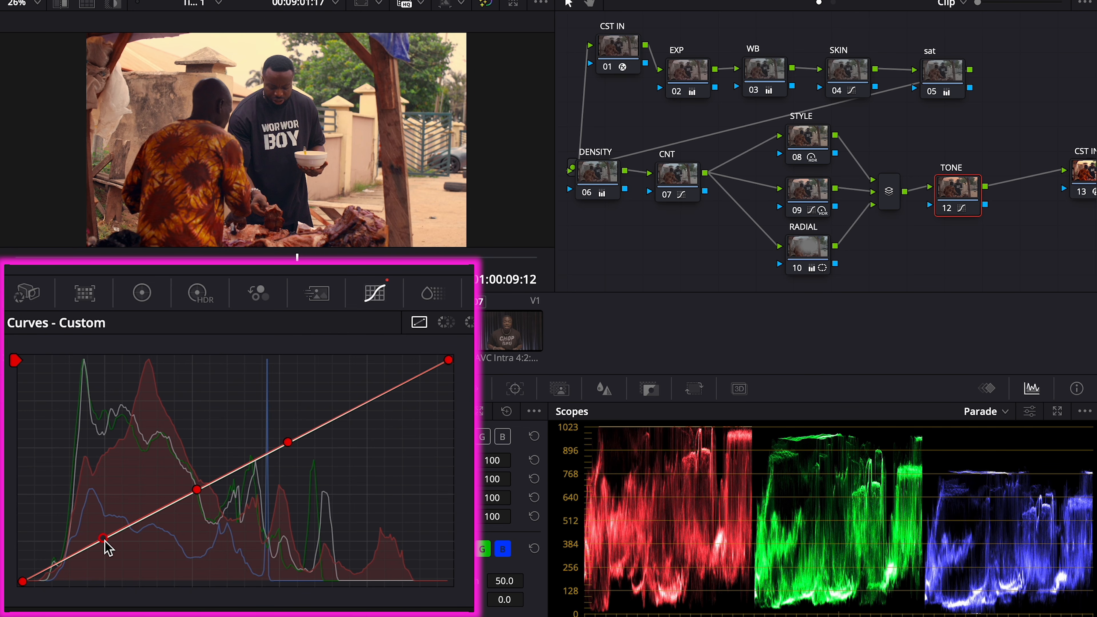
pyautogui.moveTo(106, 549); pyautogui.dragTo(63, 570)
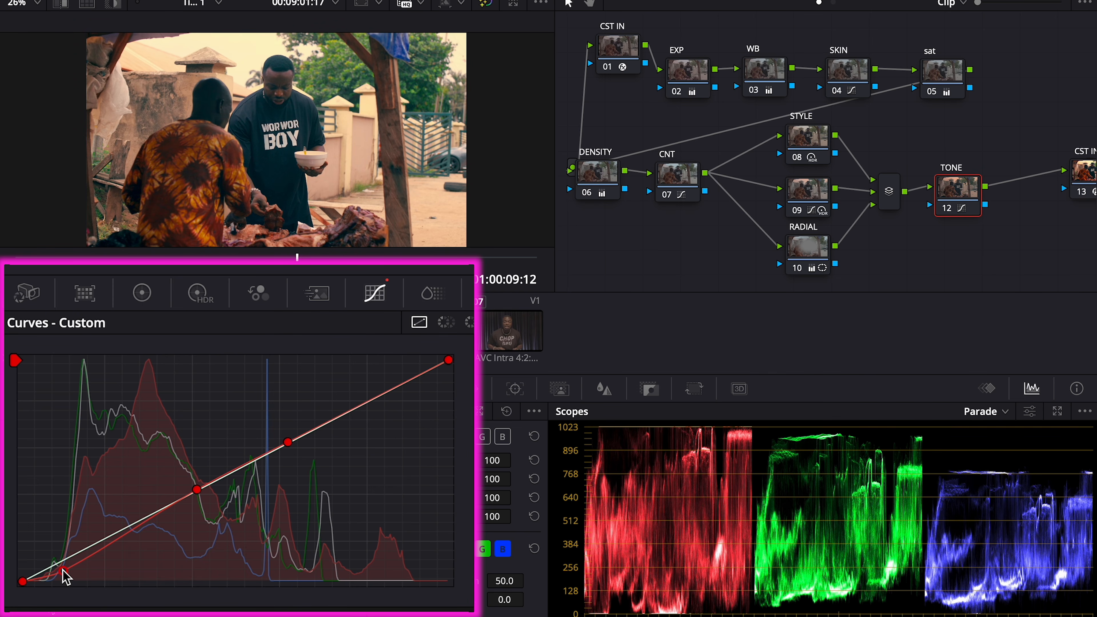
pyautogui.moveTo(63, 571); pyautogui.dragTo(61, 570)
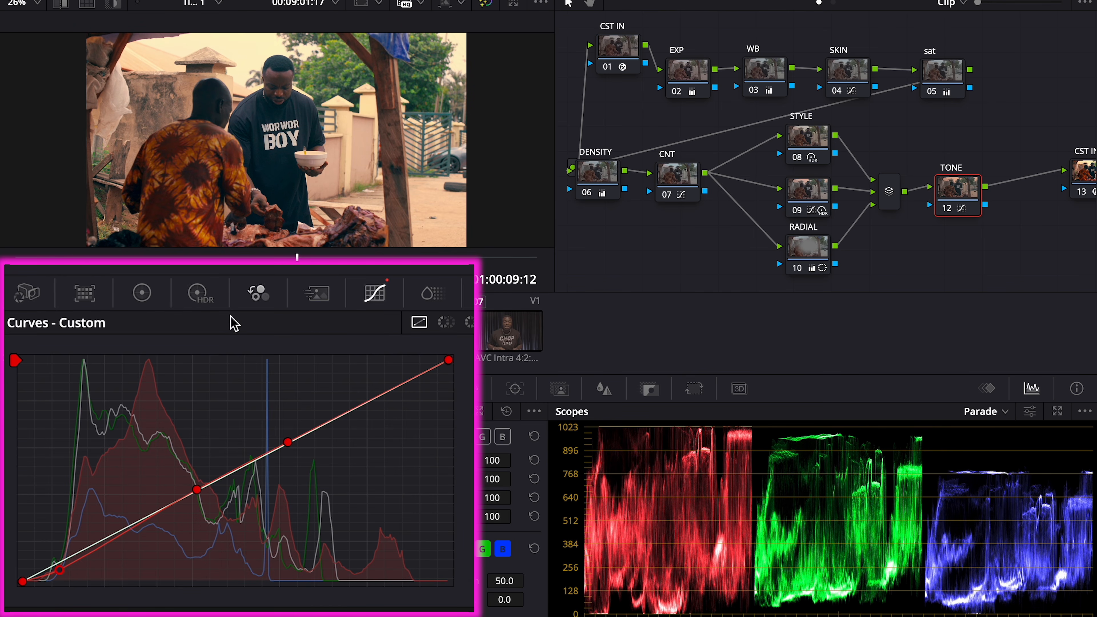
pyautogui.moveTo(94, 549); pyautogui.dragTo(114, 536)
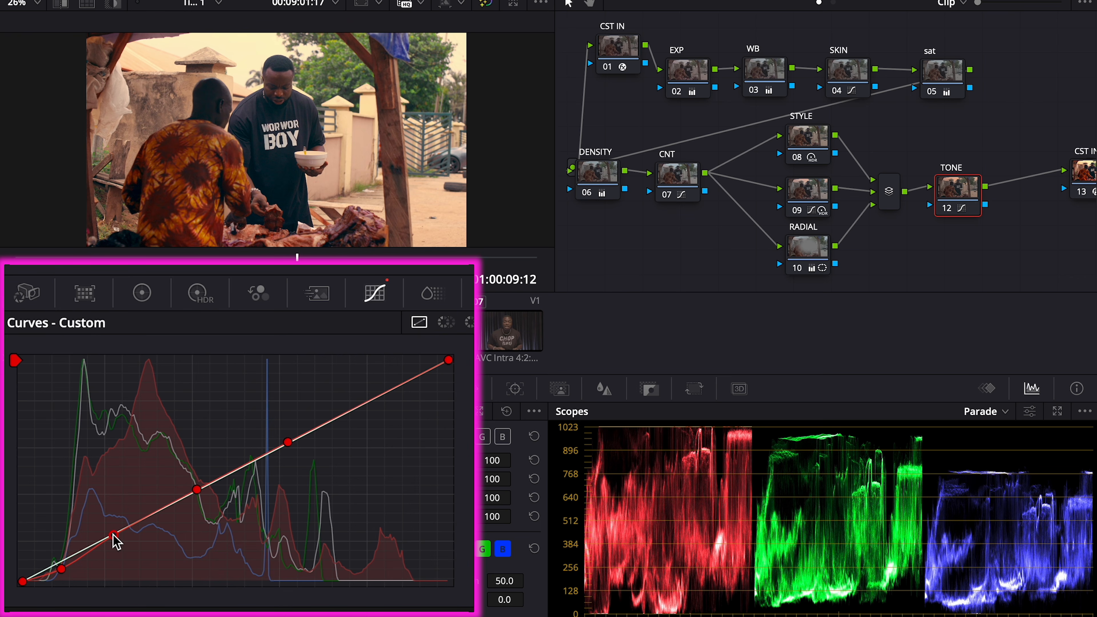
pyautogui.moveTo(63, 569); pyautogui.dragTo(65, 567)
# Add low, mid and upper points to the blue curve and adjust the blue highlight point
pyautogui.click(503, 437)
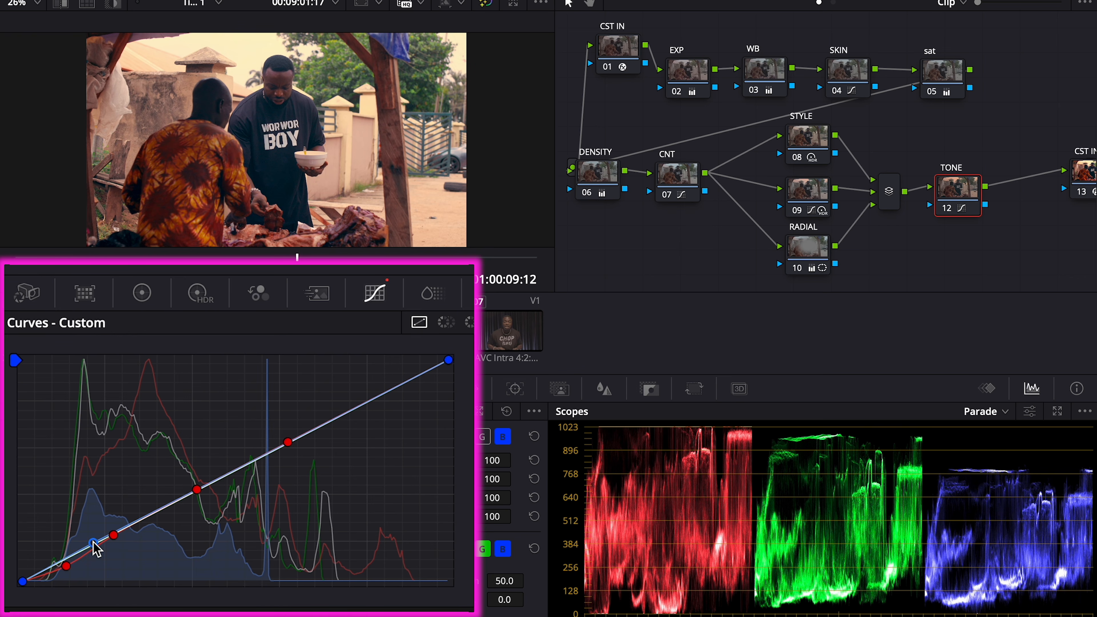
pyautogui.click(95, 543)
pyautogui.click(218, 479)
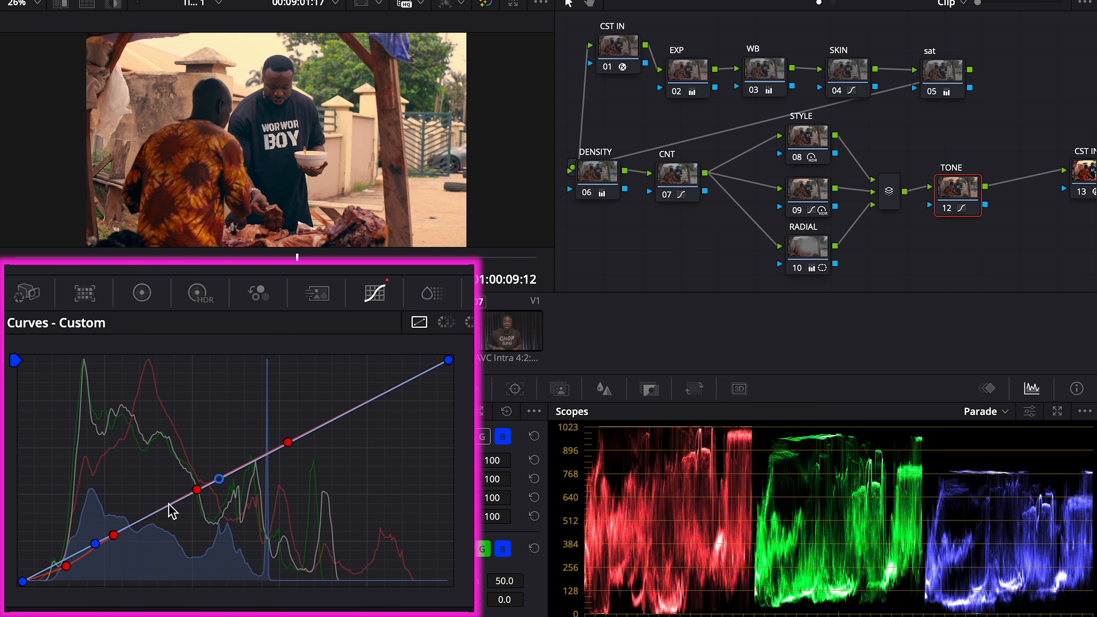
pyautogui.click(336, 423)
pyautogui.moveTo(335, 423); pyautogui.dragTo(335, 419)
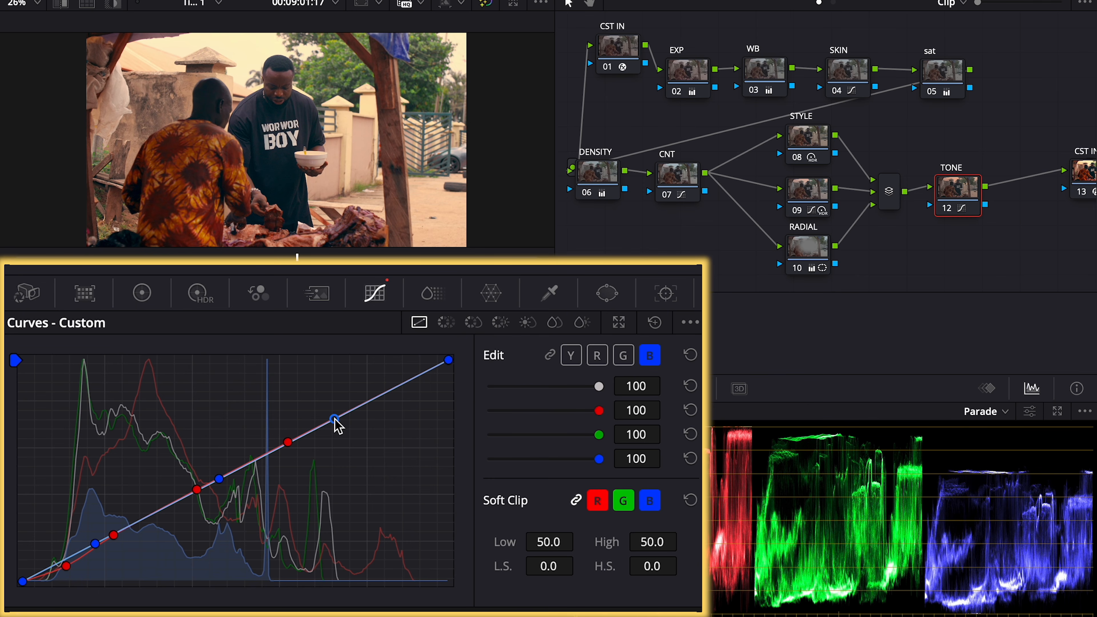
pyautogui.moveTo(335, 420)
pyautogui.mouseDown()
pyautogui.moveTo(323, 394)
pyautogui.moveTo(336, 415)
pyautogui.mouseUp()
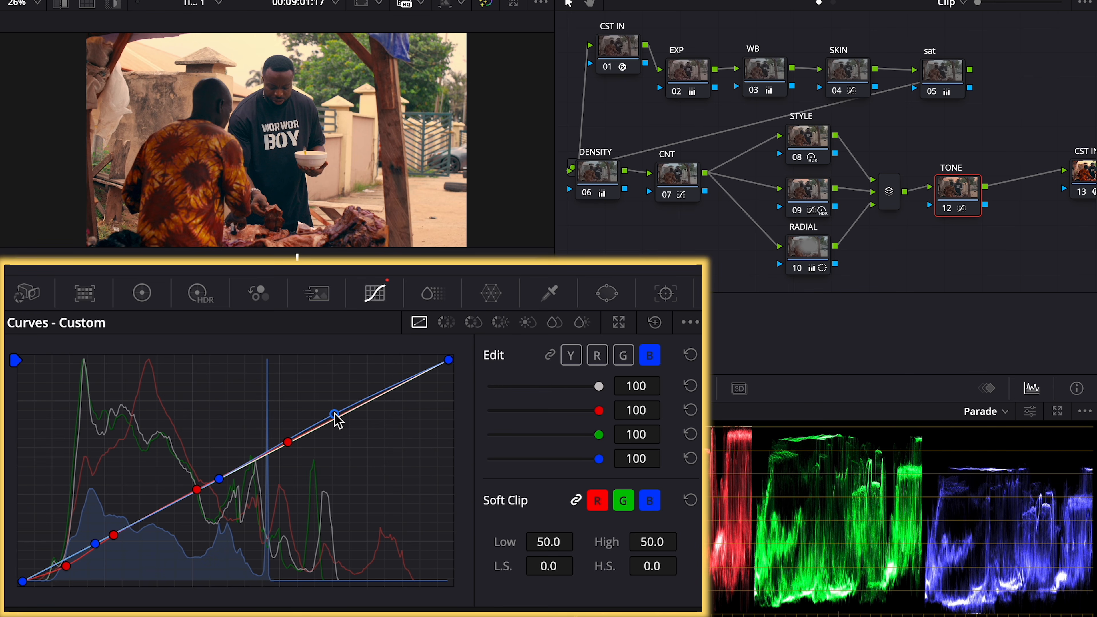
pyautogui.moveTo(336, 416)
pyautogui.mouseDown()
pyautogui.moveTo(374, 473)
pyautogui.moveTo(393, 536)
pyautogui.moveTo(369, 476)
pyautogui.moveTo(265, 359)
pyautogui.moveTo(367, 444)
pyautogui.moveTo(402, 497)
pyautogui.moveTo(350, 415)
pyautogui.mouseUp()
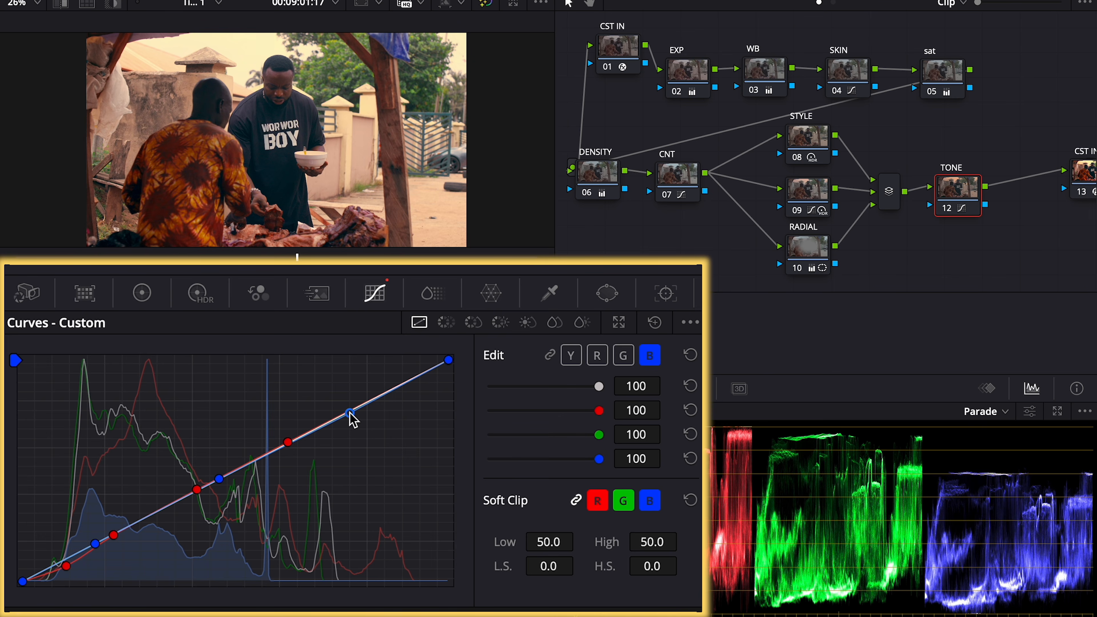
# Pull the blue upper mids down, removing an extra blue curve point
pyautogui.click(312, 432)
pyautogui.moveTo(355, 417)
pyautogui.mouseDown()
pyautogui.moveTo(400, 467)
pyautogui.moveTo(343, 356)
pyautogui.moveTo(400, 416)
pyautogui.mouseUp()
pyautogui.rightClick(397, 410)
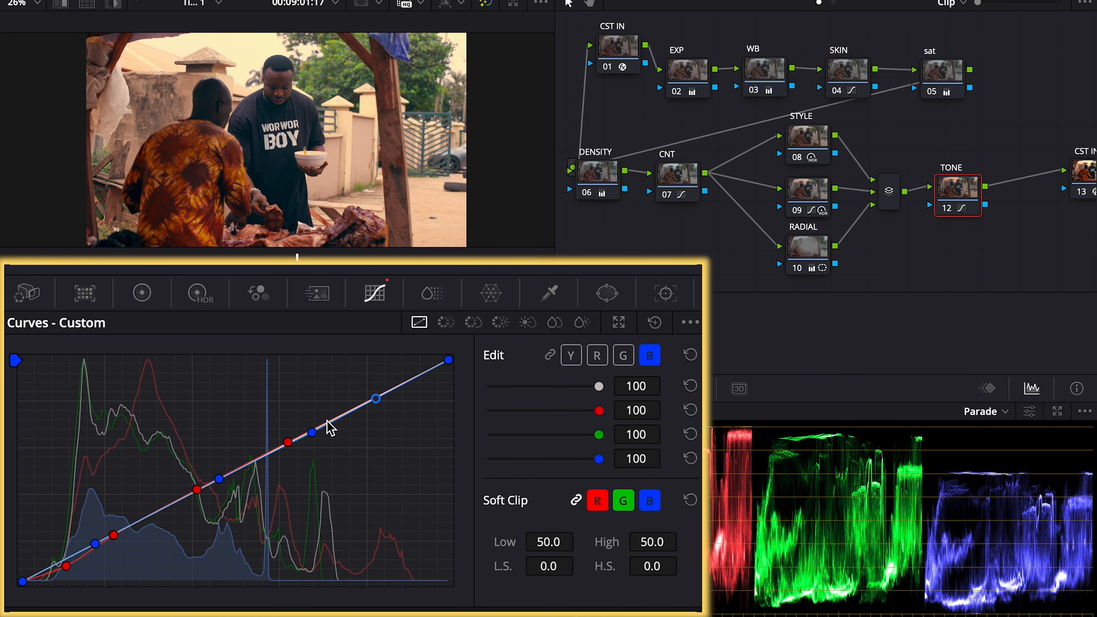
pyautogui.moveTo(312, 433)
pyautogui.mouseDown()
pyautogui.moveTo(315, 456)
pyautogui.moveTo(279, 413)
pyautogui.moveTo(284, 422)
pyautogui.mouseUp()
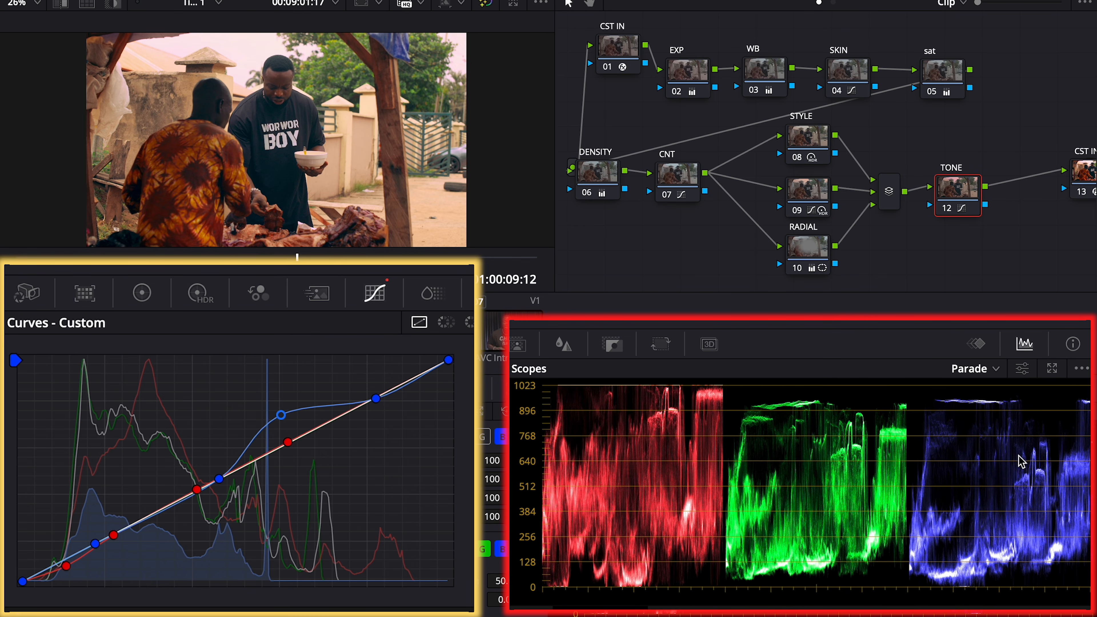
pyautogui.moveTo(281, 415)
pyautogui.mouseDown()
pyautogui.moveTo(316, 468)
pyautogui.moveTo(299, 452)
pyautogui.mouseUp()
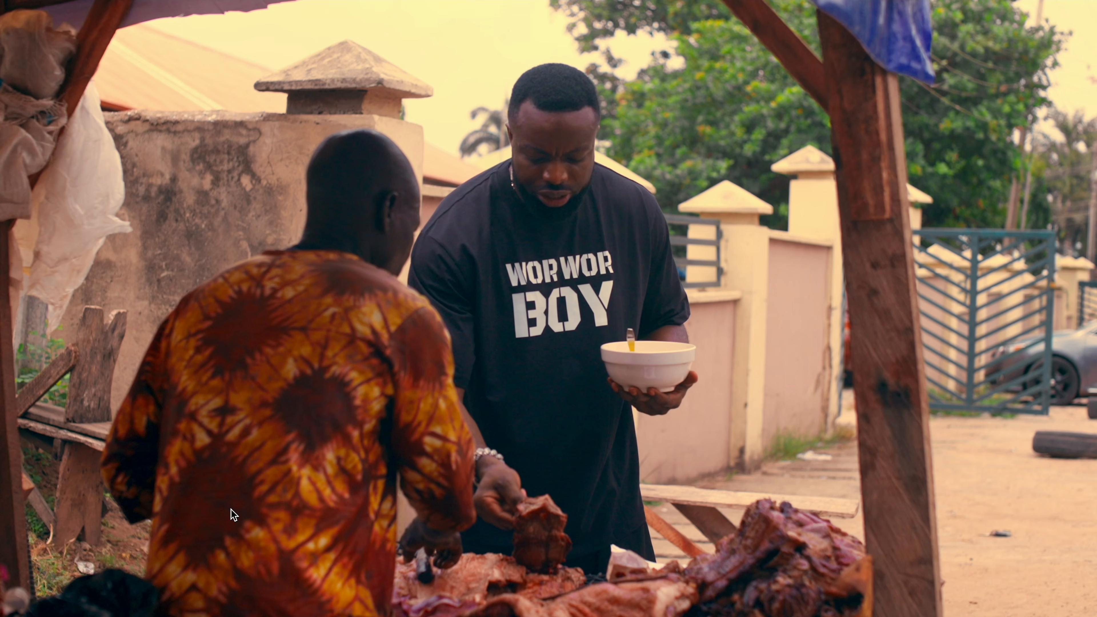
pyautogui.moveTo(552, 267)
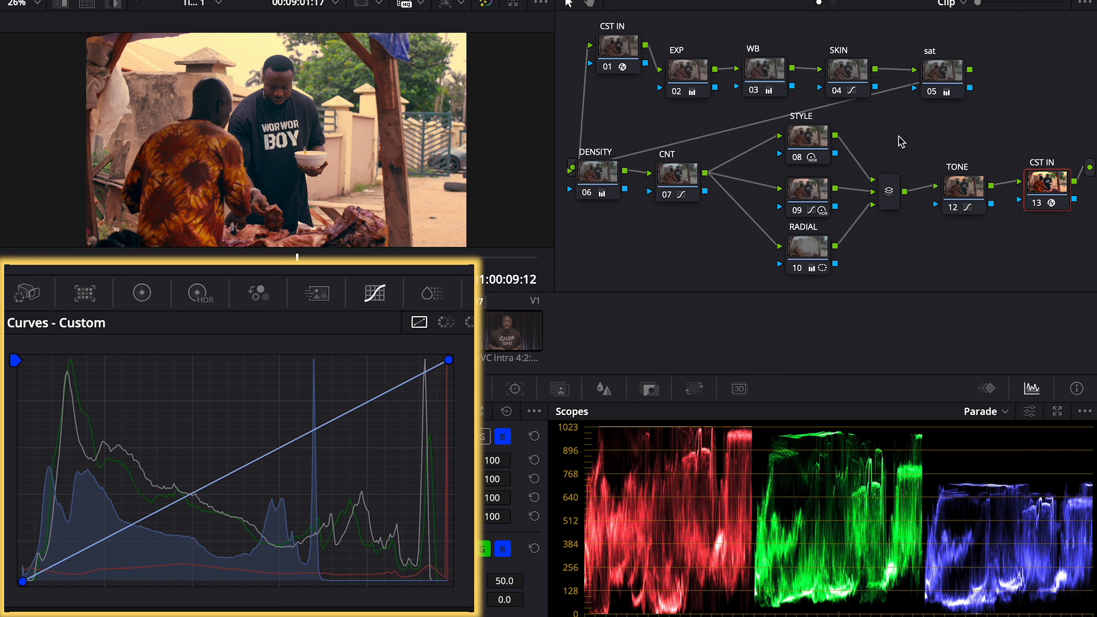
# Reshape the CNT node's luma curve shadows using editable bezier splines
pyautogui.click(682, 173)
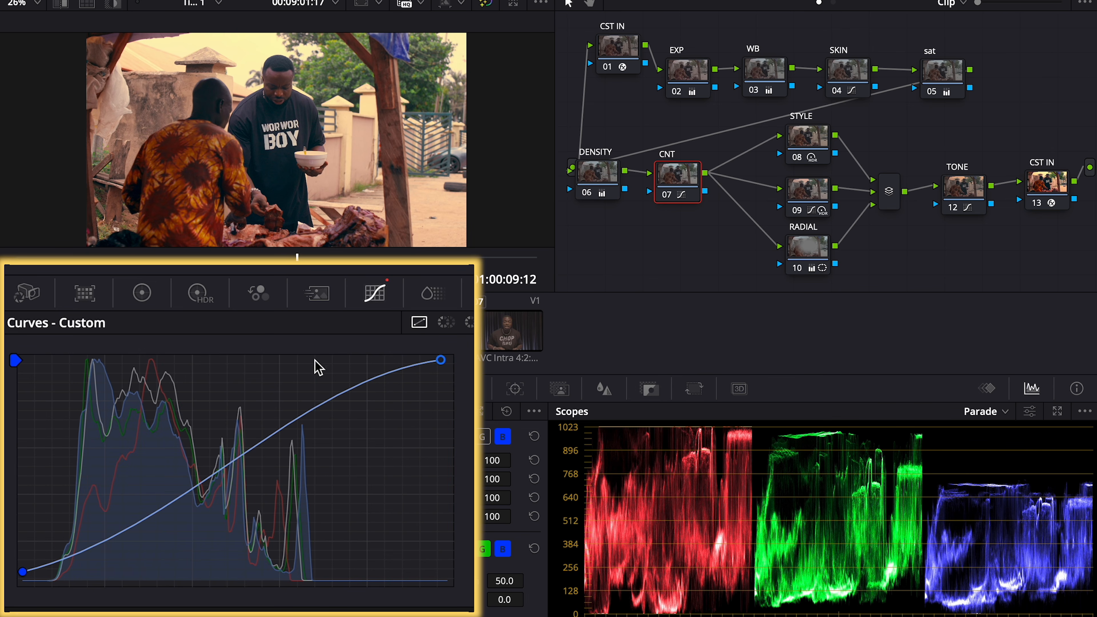
pyautogui.click(443, 437)
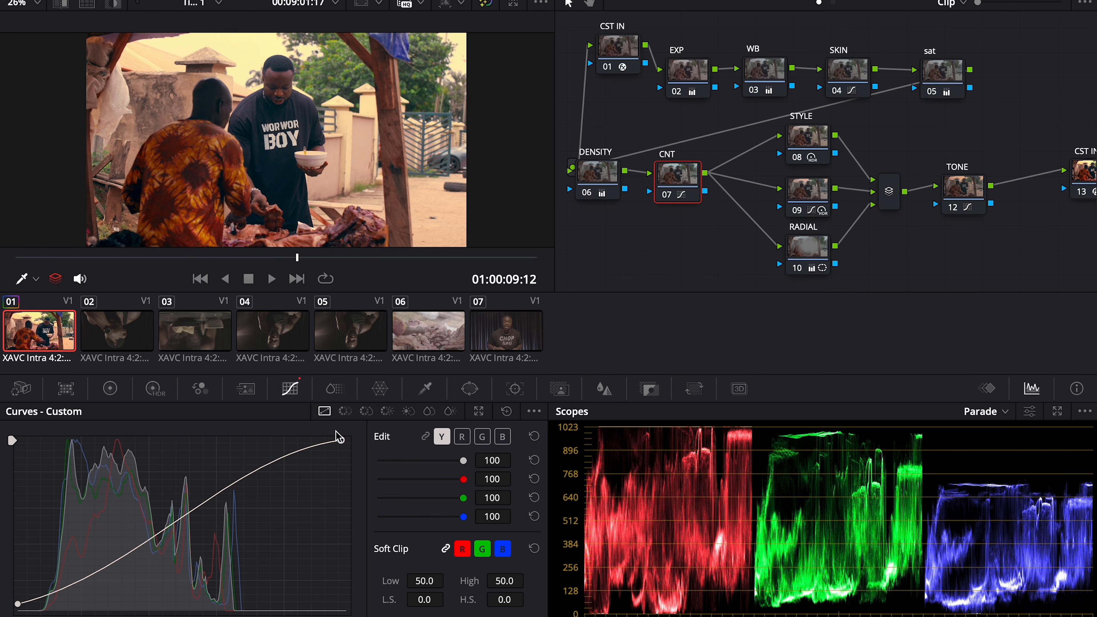
pyautogui.click(534, 411)
pyautogui.click(568, 512)
pyautogui.click(22, 571)
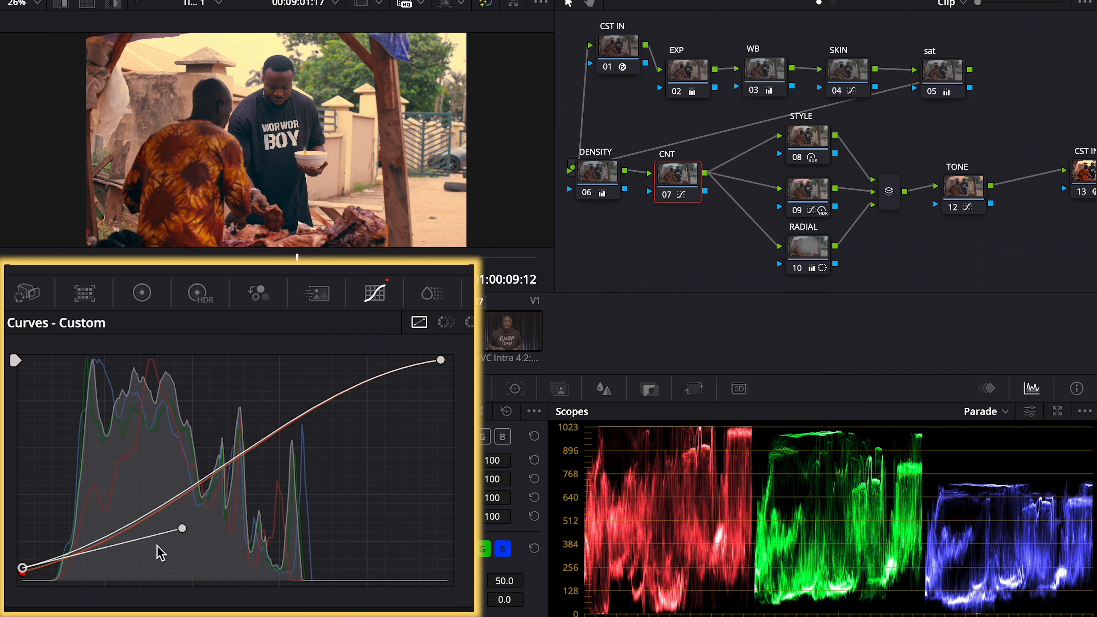
pyautogui.moveTo(182, 532)
pyautogui.mouseDown()
pyautogui.moveTo(196, 553)
pyautogui.moveTo(172, 548)
pyautogui.mouseUp()
pyautogui.click(187, 492)
pyautogui.click(164, 528)
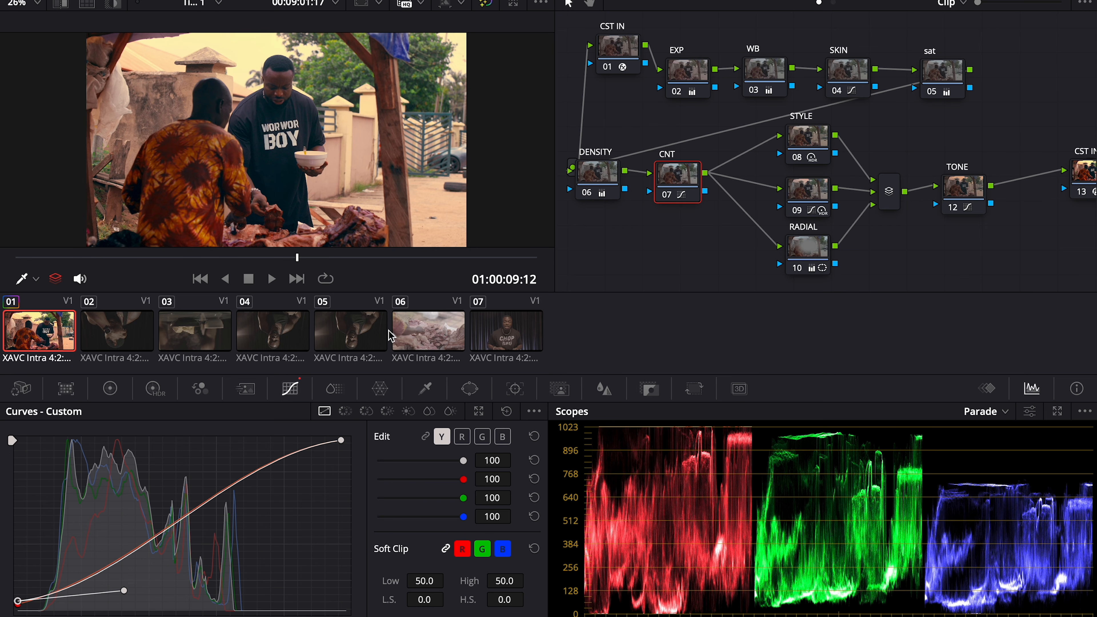
# Set the CNT node's HDR Shadow exposure to 0.17 and preview the shot full-screen
pyautogui.click(110, 388)
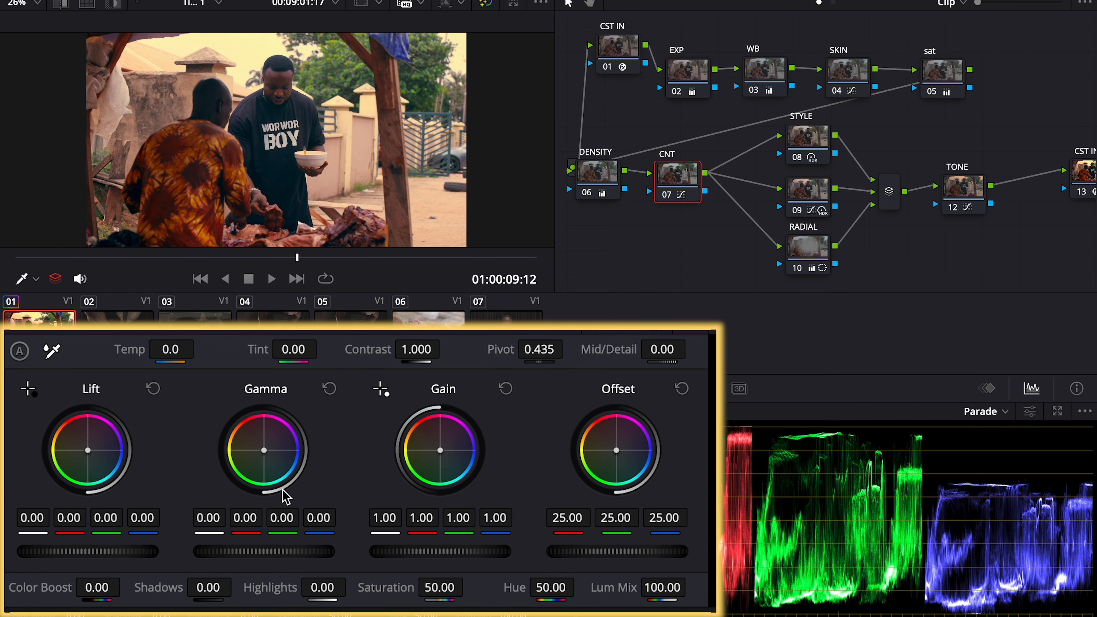
pyautogui.click(156, 388)
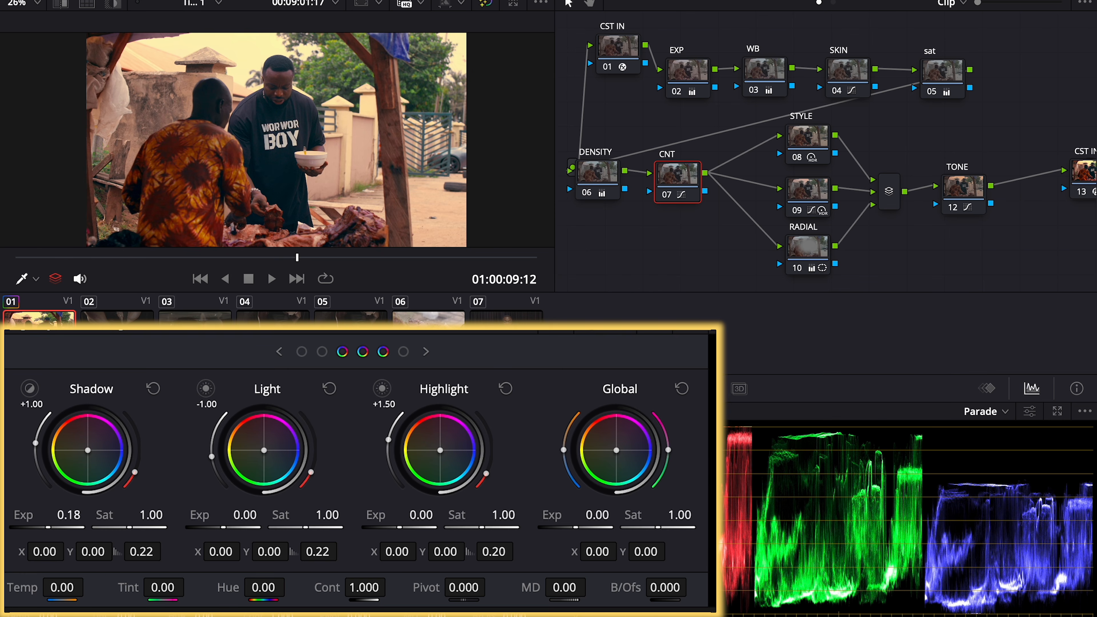
pyautogui.moveTo(48, 527); pyautogui.dragTo(47, 527)
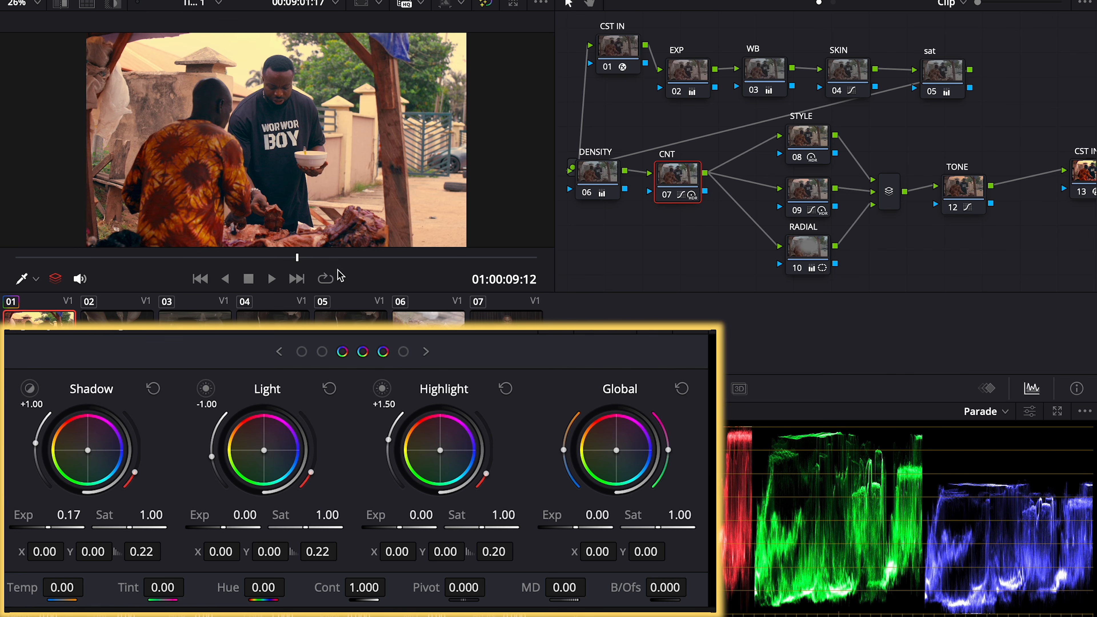
pyautogui.press('Right')
pyautogui.press('super+f')
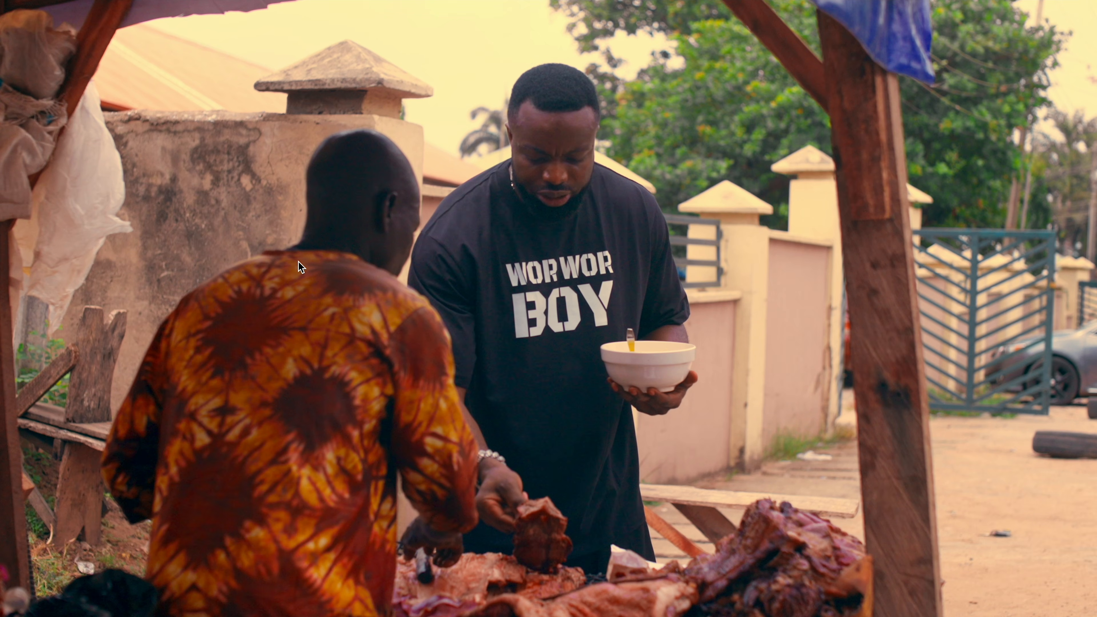
pyautogui.press('super+f')
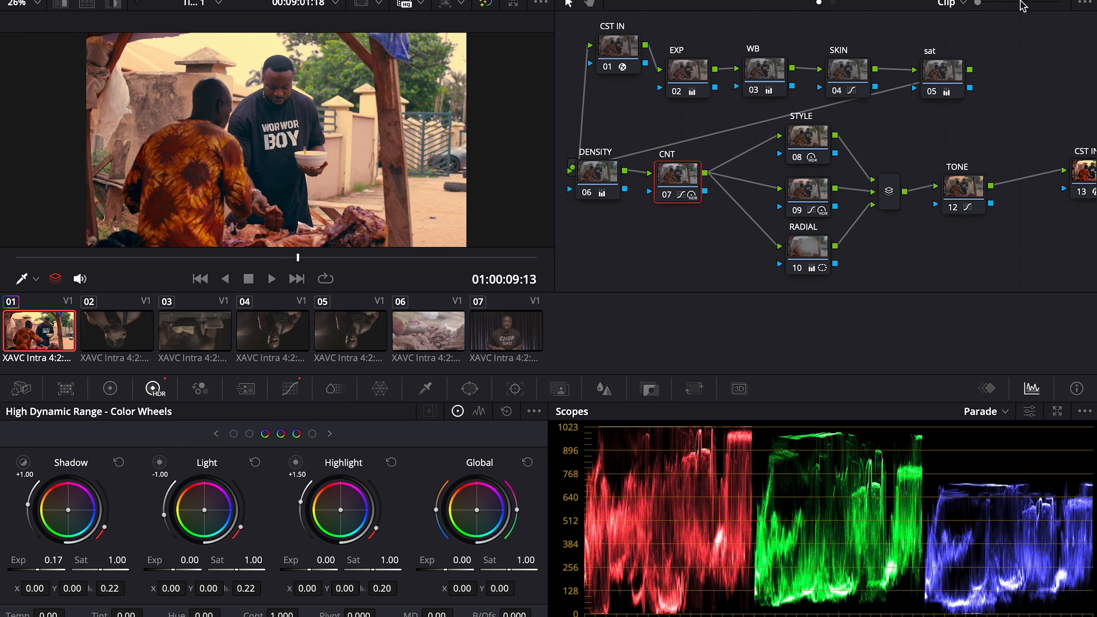
# Adjust the DENSITY node's green gain on the primary color wheels
pyautogui.click(596, 173)
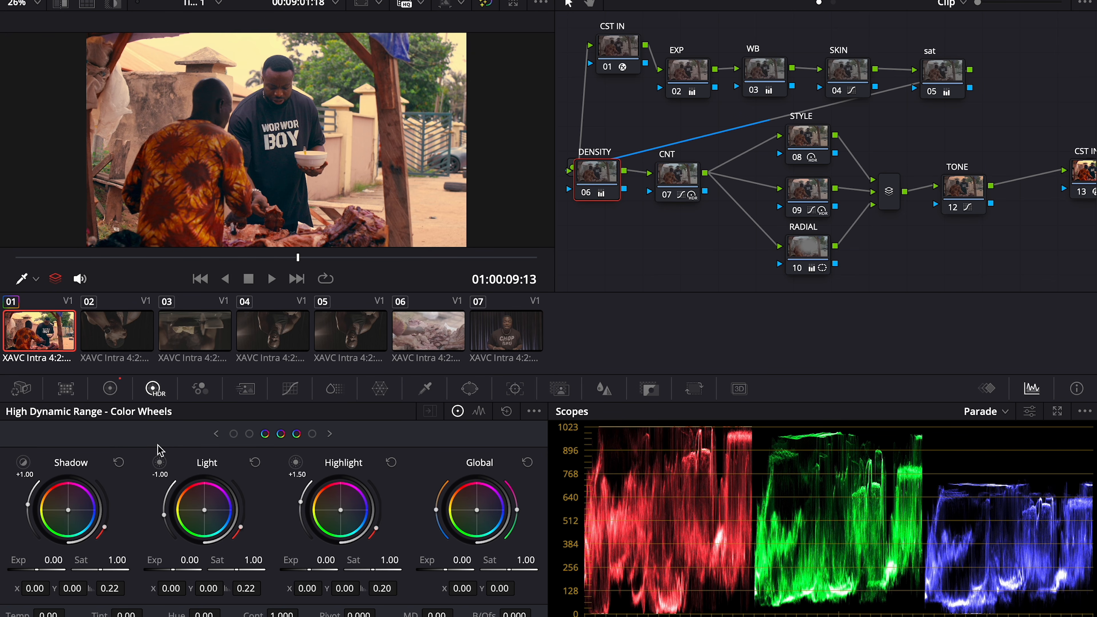
pyautogui.click(110, 388)
pyautogui.moveTo(355, 563); pyautogui.dragTo(346, 562)
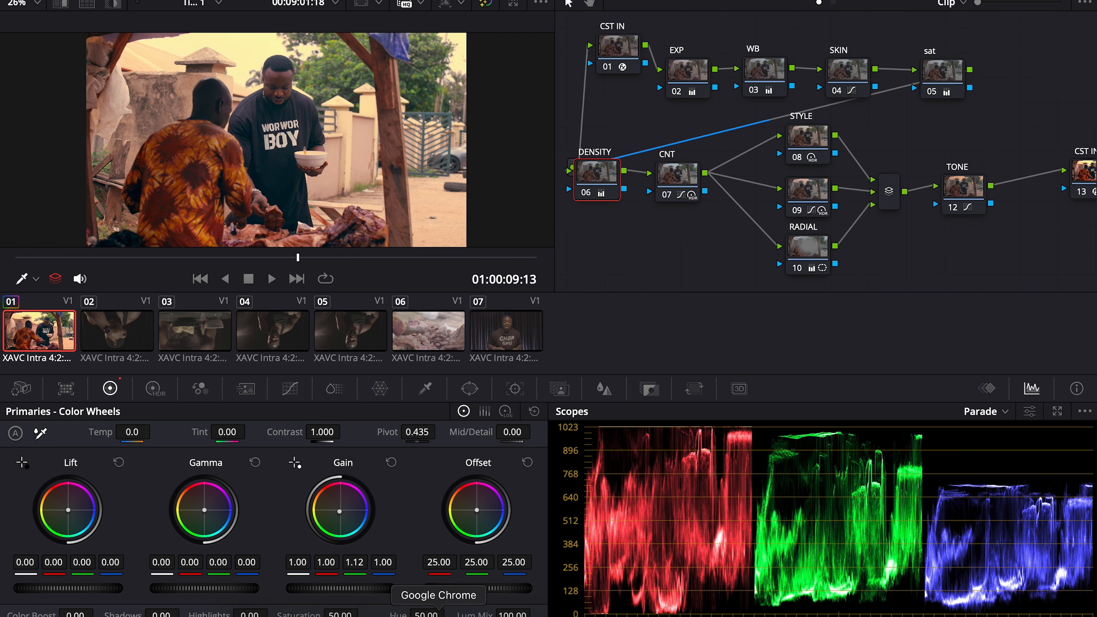
# Shift the CNT-through-CST IN node group and the top row of nodes left to tidy the tree
pyautogui.moveTo(1082, 173); pyautogui.dragTo(1020, 182)
pyautogui.moveTo(1038, 142); pyautogui.dragTo(672, 243)
pyautogui.moveTo(683, 188); pyautogui.dragTo(672, 189)
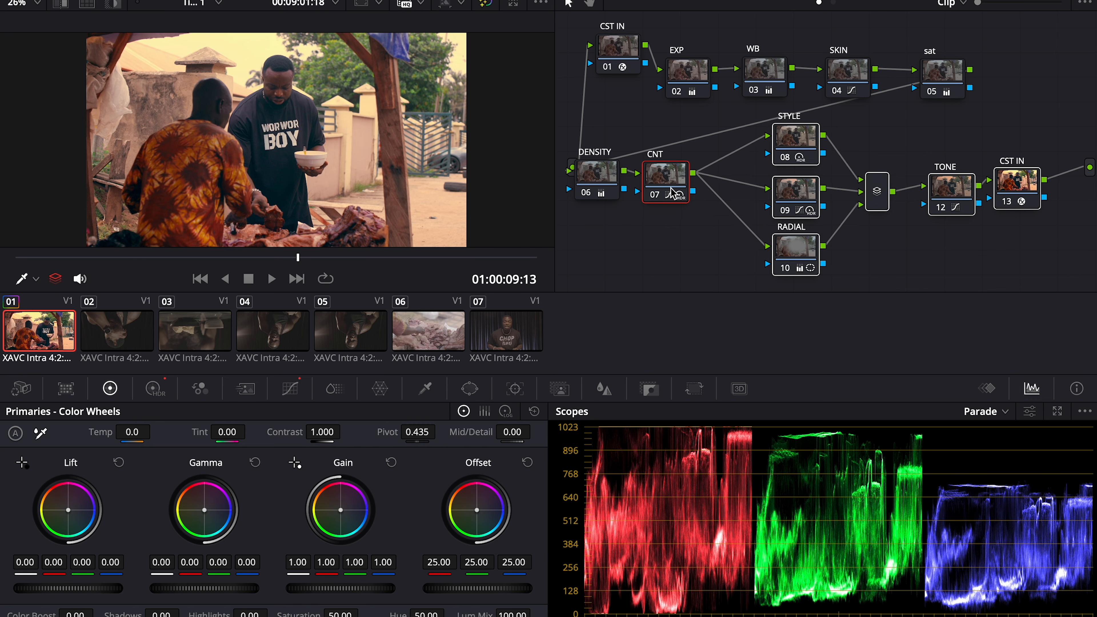
pyautogui.moveTo(978, 29); pyautogui.dragTo(661, 57)
pyautogui.moveTo(1021, 120); pyautogui.dragTo(586, 279)
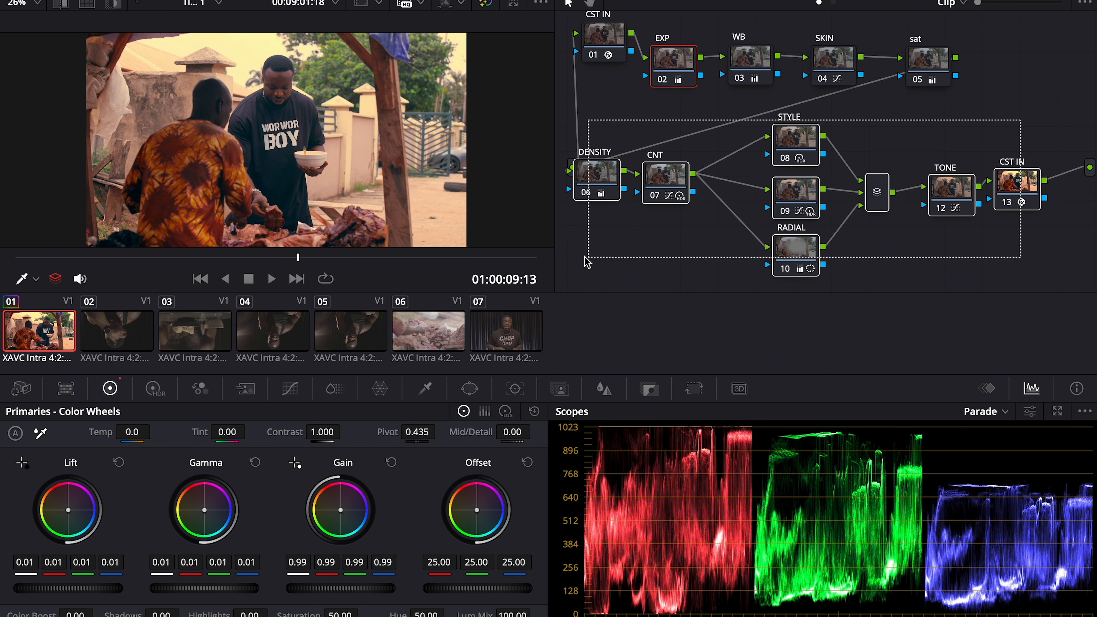
pyautogui.moveTo(803, 191)
pyautogui.mouseDown()
pyautogui.moveTo(718, 192)
pyautogui.moveTo(805, 185)
pyautogui.moveTo(790, 185)
pyautogui.mouseUp()
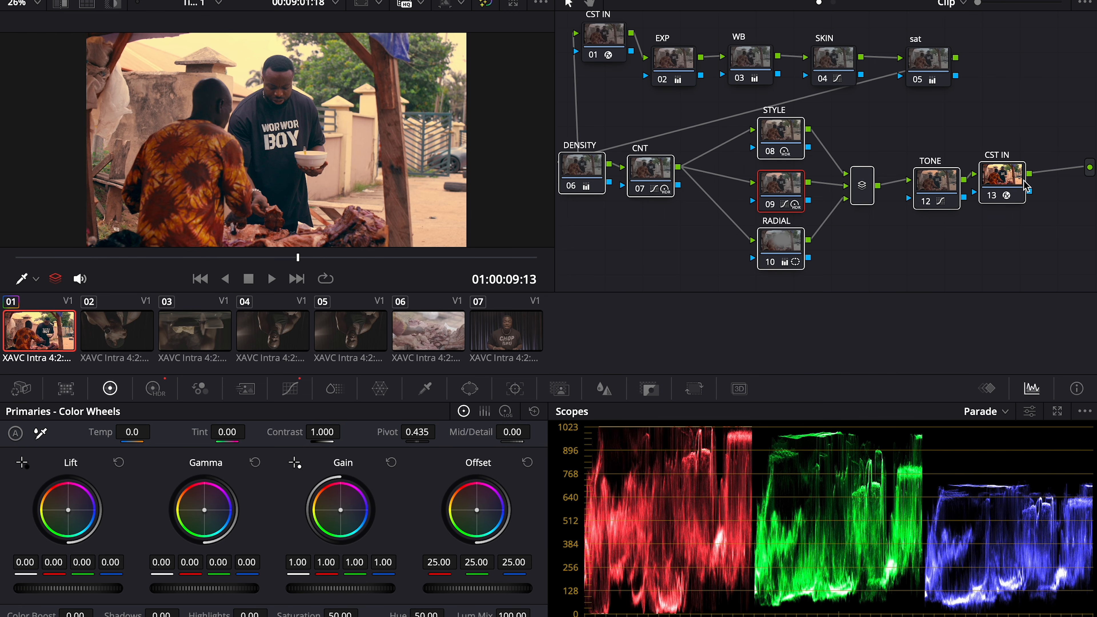
# Place CST IN just below TONE and add serial node 14 after it
pyautogui.click(1009, 175)
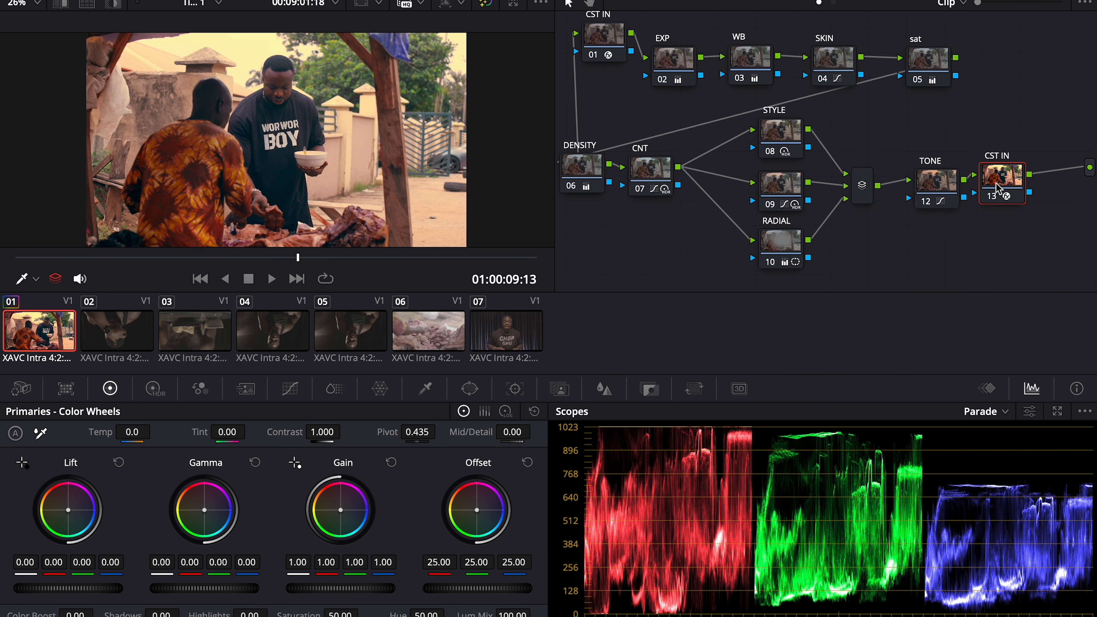
pyautogui.moveTo(997, 189); pyautogui.dragTo(954, 244)
pyautogui.moveTo(934, 178); pyautogui.dragTo(910, 126)
pyautogui.moveTo(945, 228); pyautogui.dragTo(931, 198)
pyautogui.click(941, 209)
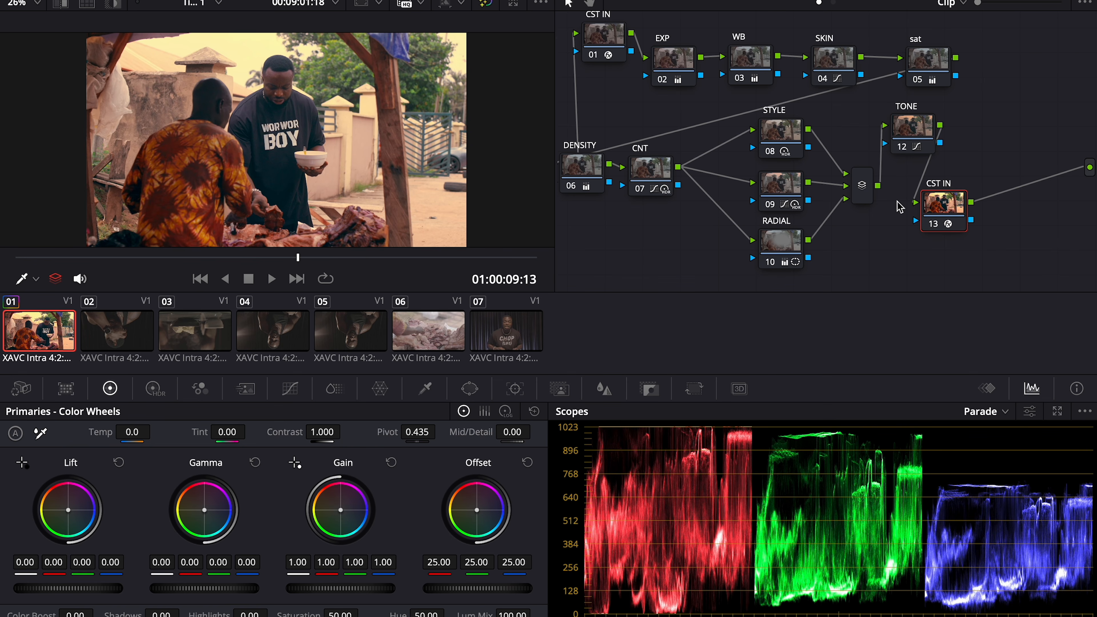
pyautogui.hotkey('alt', 's')
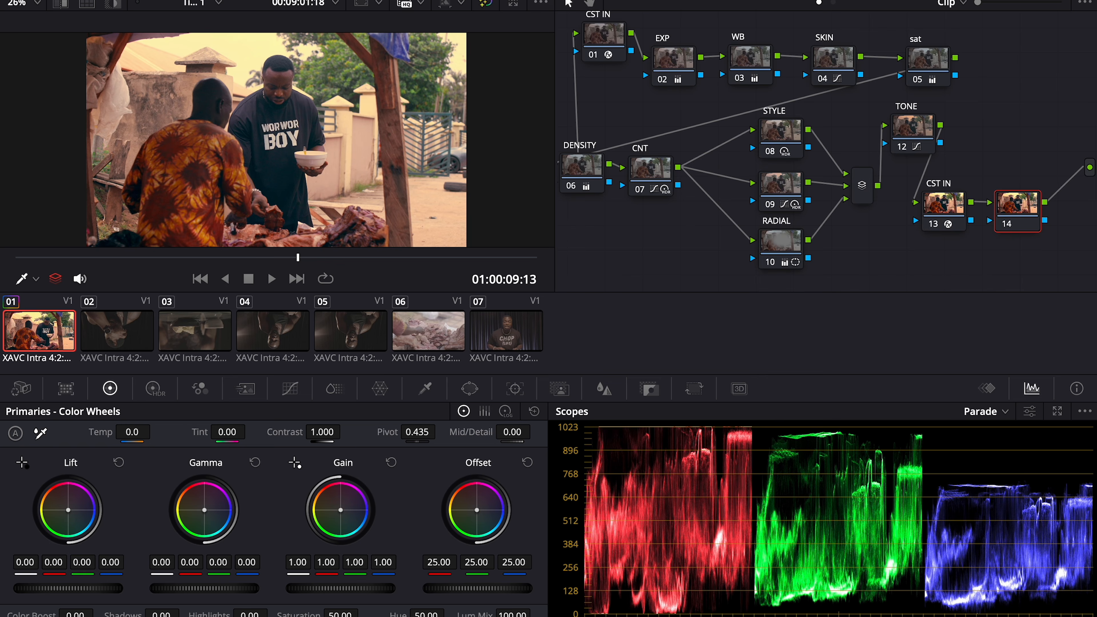
# Apply the Color Space Transform effect from the Effects Library to node 14
pyautogui.moveTo(923, 89); pyautogui.dragTo(896, 96)
pyautogui.click(1011, 0)
pyautogui.moveTo(1016, 197); pyautogui.dragTo(870, 229)
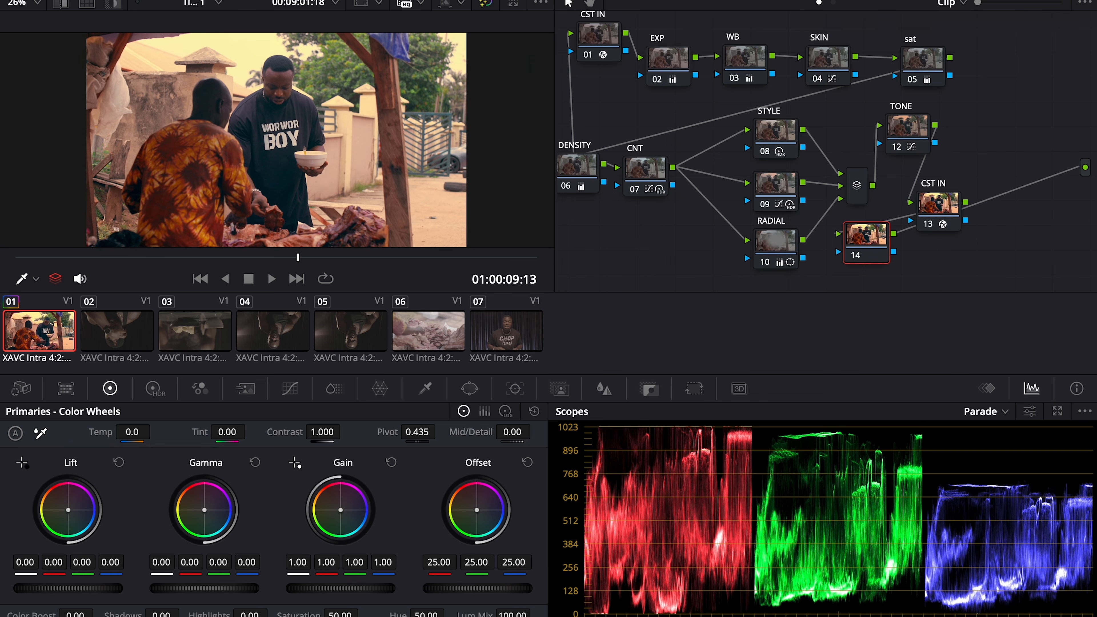
pyautogui.click(1011, 0)
pyautogui.moveTo(888, 93); pyautogui.dragTo(764, 242)
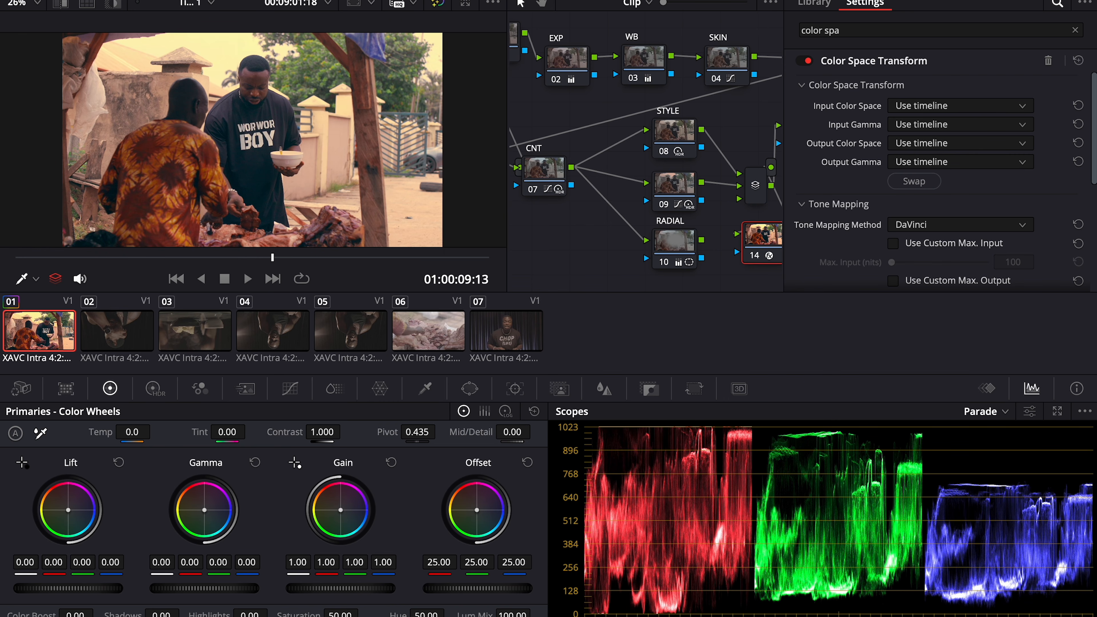
pyautogui.click(1012, 0)
pyautogui.click(946, 204)
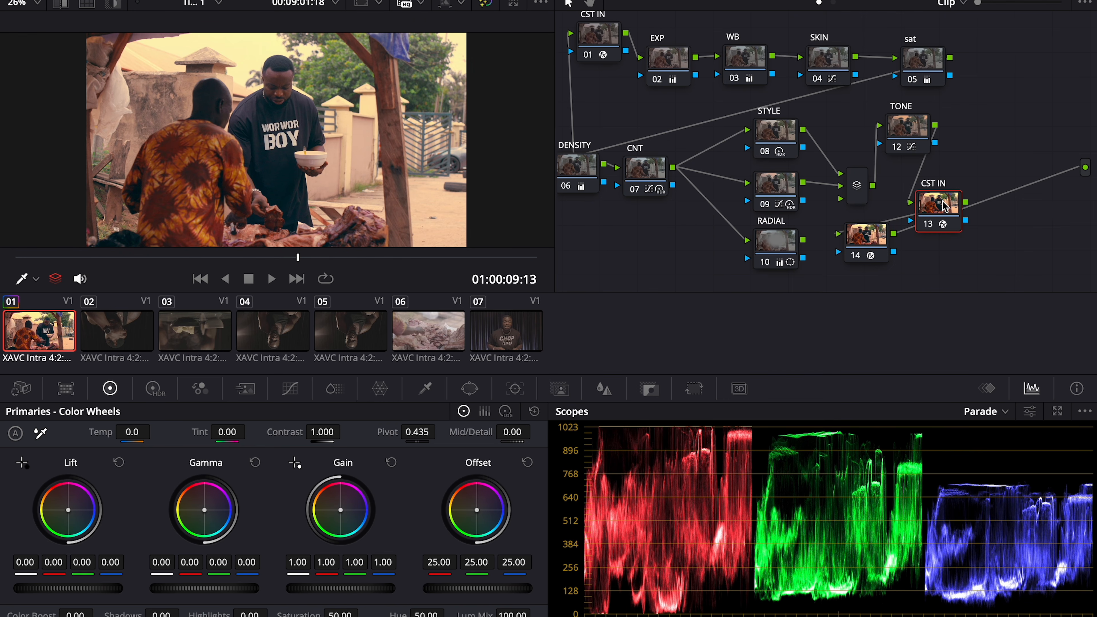
pyautogui.click(1011, 0)
pyautogui.click(761, 238)
# Set the transform's input to Rec.709 color space with Gamma 2.4
pyautogui.click(890, 125)
pyautogui.scroll(-10, 900, 161)
pyautogui.scroll(-2, 901, 165)
pyautogui.click(905, 177)
pyautogui.click(919, 145)
pyautogui.scroll(-9, 927, 216)
pyautogui.scroll(-3, 928, 225)
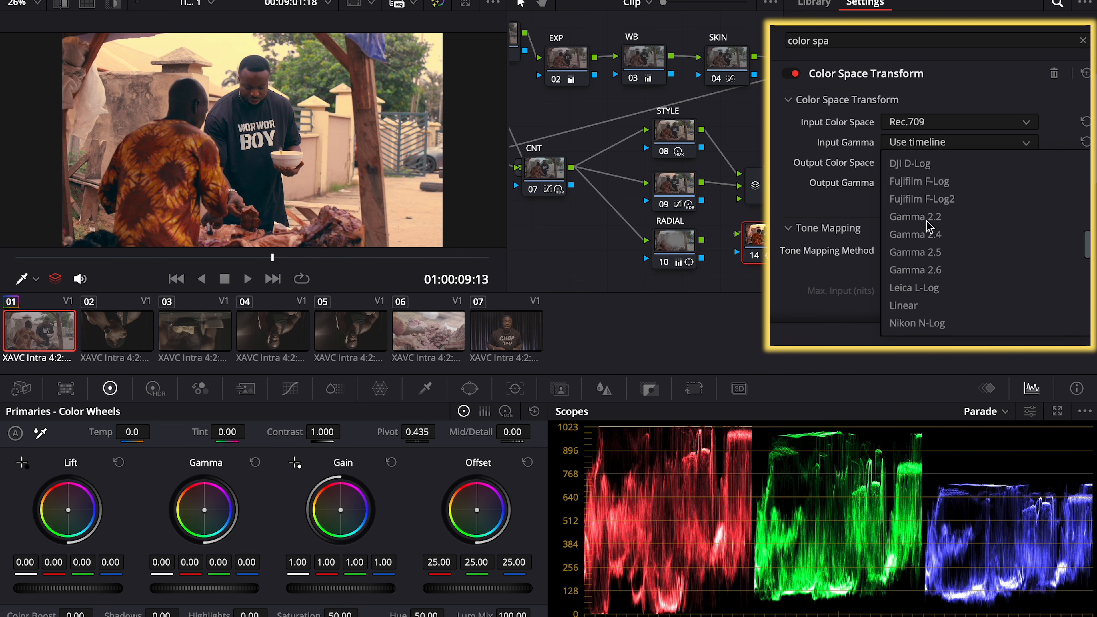
pyautogui.click(929, 237)
# Set the transform's output to Rec.709 color space with Cineon Film Log gamma
pyautogui.click(951, 163)
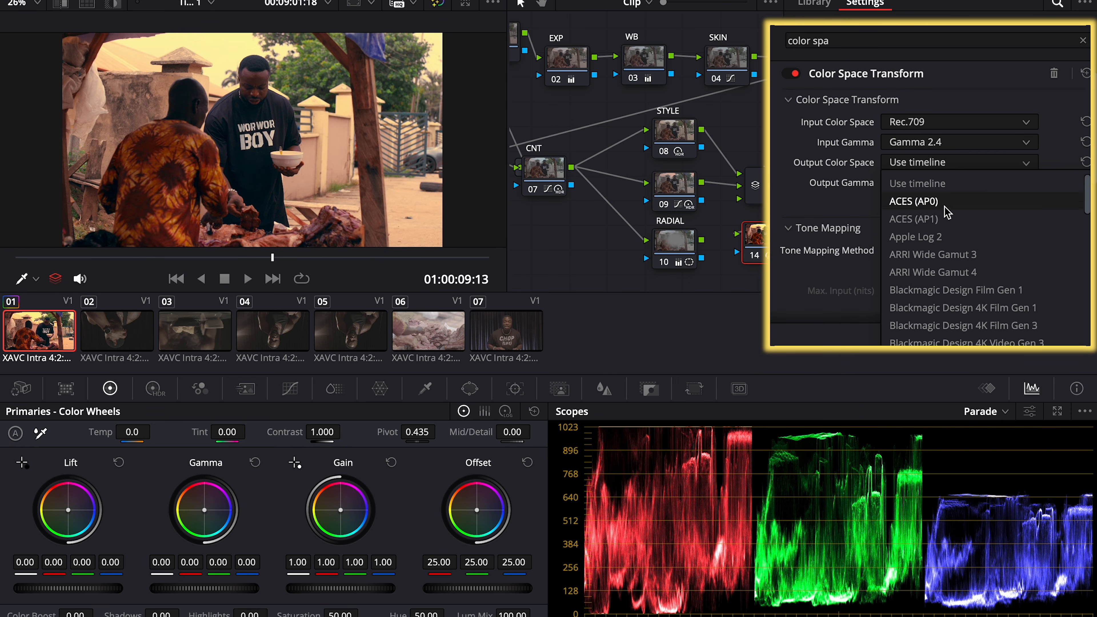
pyautogui.scroll(-5, 946, 253)
pyautogui.scroll(-5, 953, 260)
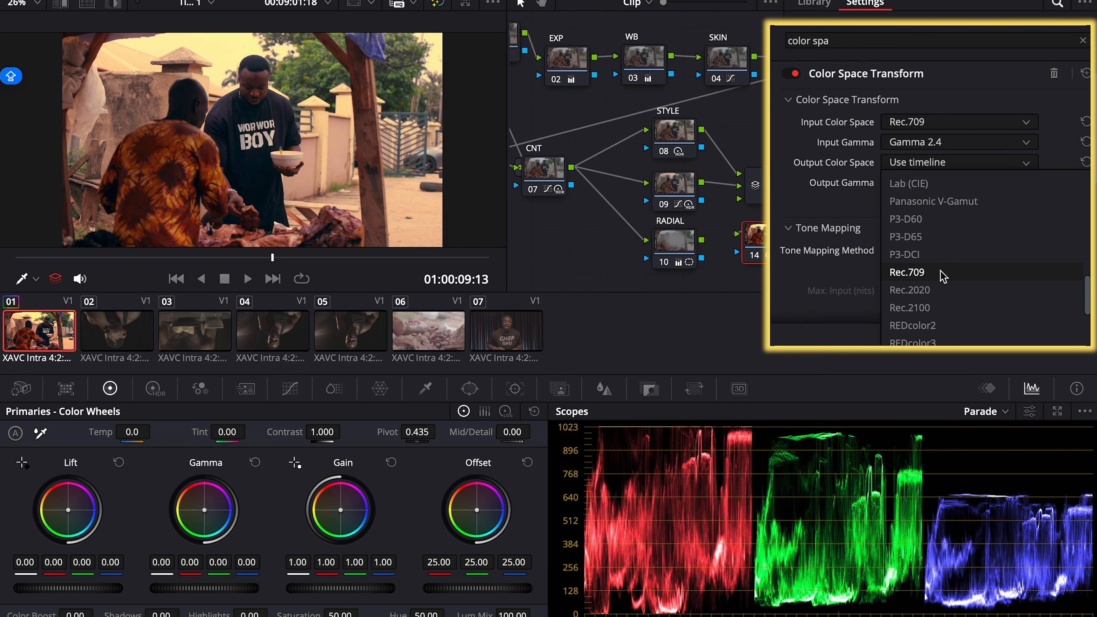
pyautogui.click(943, 276)
pyautogui.click(945, 189)
pyautogui.scroll(-6, 948, 272)
pyautogui.click(950, 238)
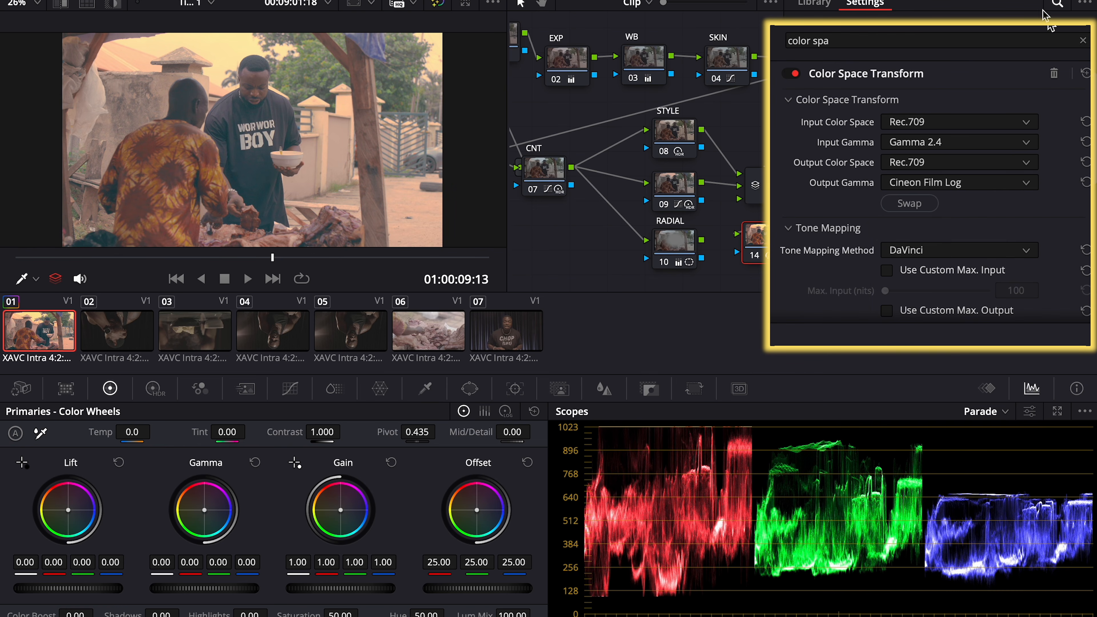
pyautogui.click(1040, 1)
# Move CST IN up beside TONE, shift node 14 right, and add serial node 15
pyautogui.moveTo(942, 203); pyautogui.dragTo(984, 140)
pyautogui.moveTo(862, 250); pyautogui.dragTo(889, 252)
pyautogui.hotkey('alt', 's')
pyautogui.click(909, 243)
pyautogui.rightClick(909, 243)
pyautogui.click(940, 273)
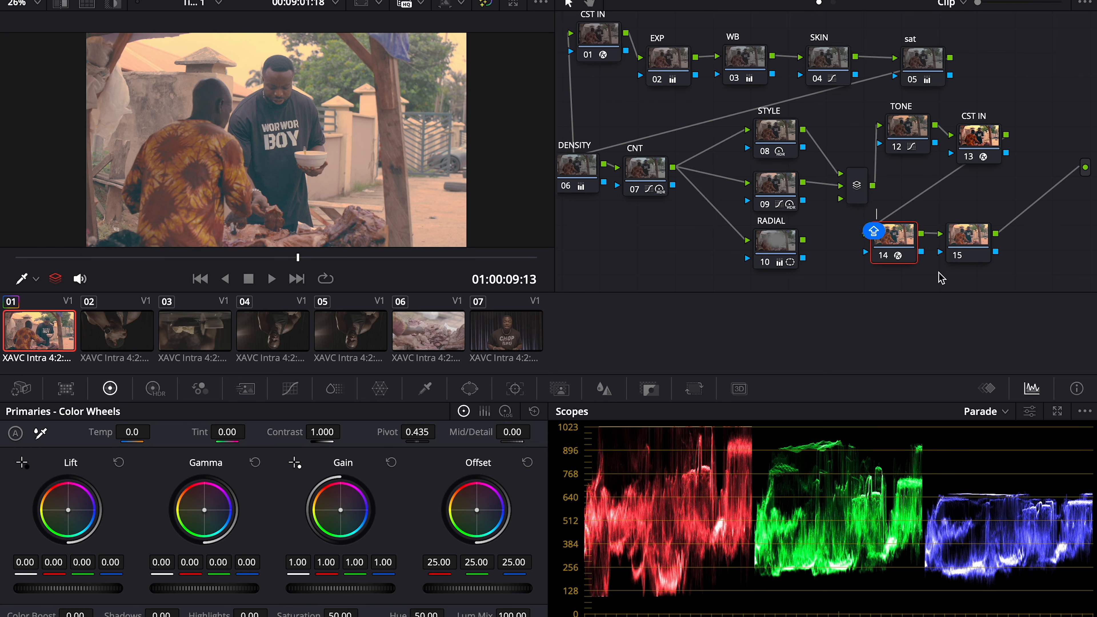
pyautogui.write('CINEON')
pyautogui.click(960, 239)
pyautogui.rightClick(960, 239)
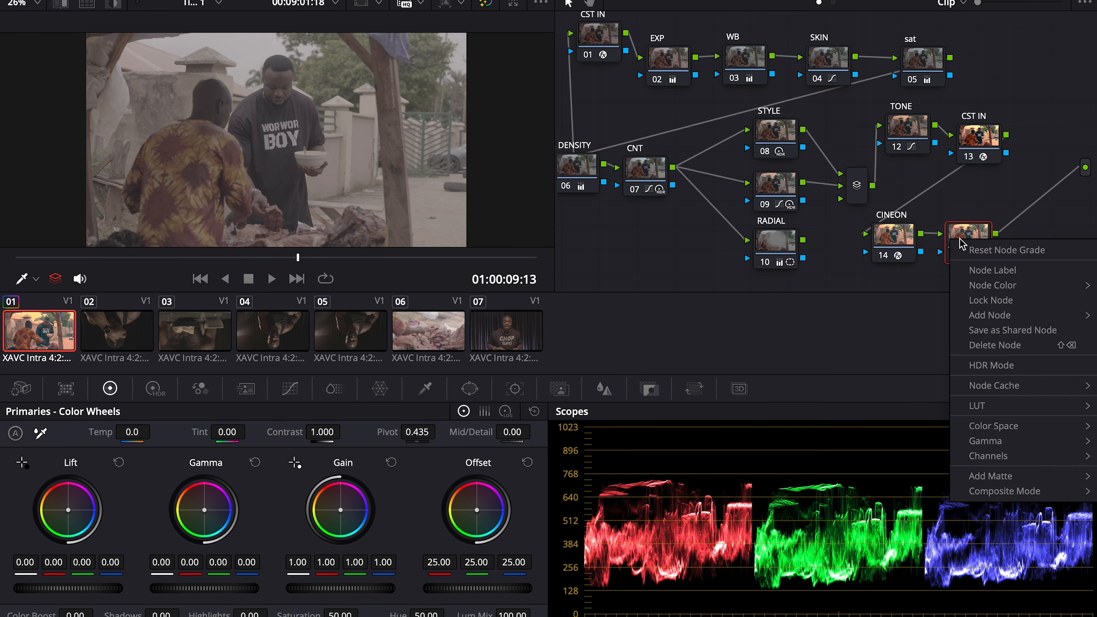
pyautogui.click(985, 269)
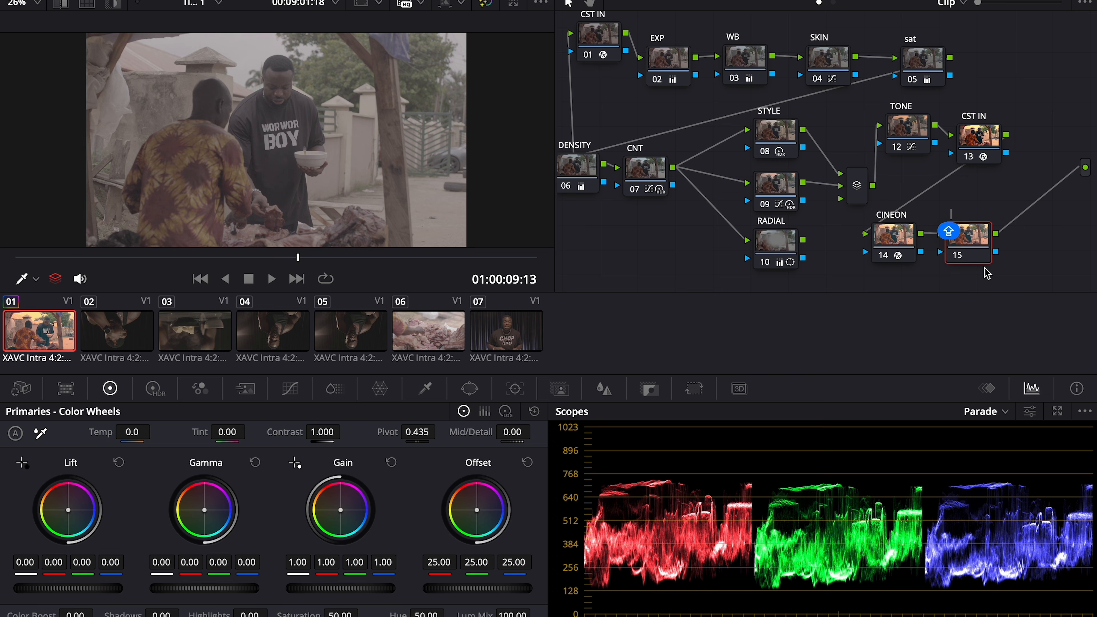
pyautogui.write('L')
pyautogui.write('F')
pyautogui.write('ILM L')
pyautogui.write('UT')
pyautogui.press('Return')
pyautogui.click(894, 245)
pyautogui.hotkey('ctrl', 'd')
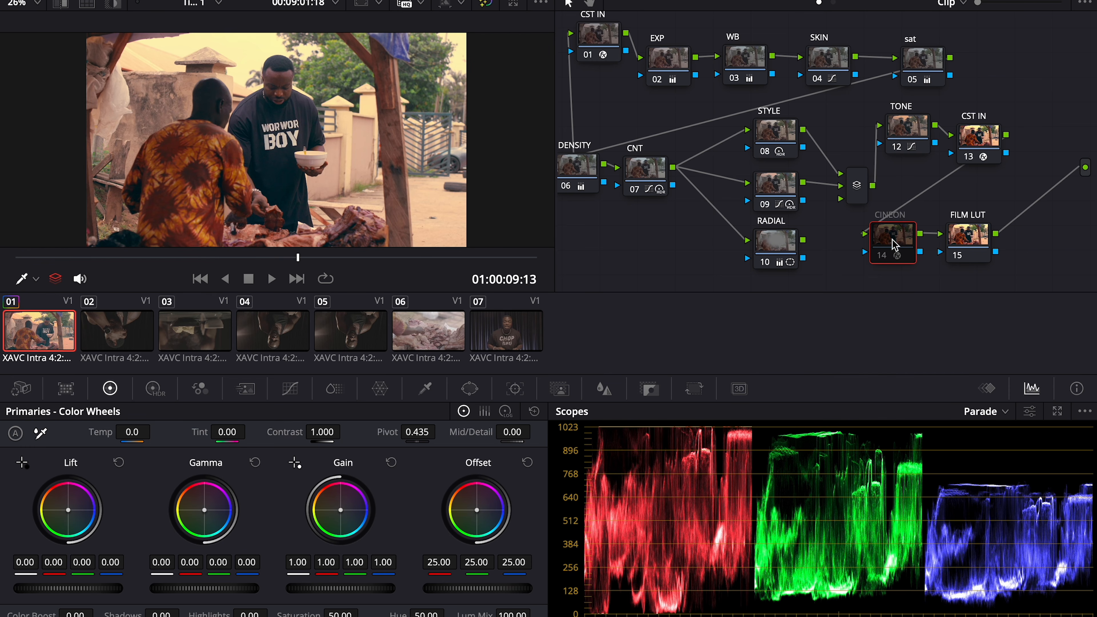
pyautogui.click(980, 244)
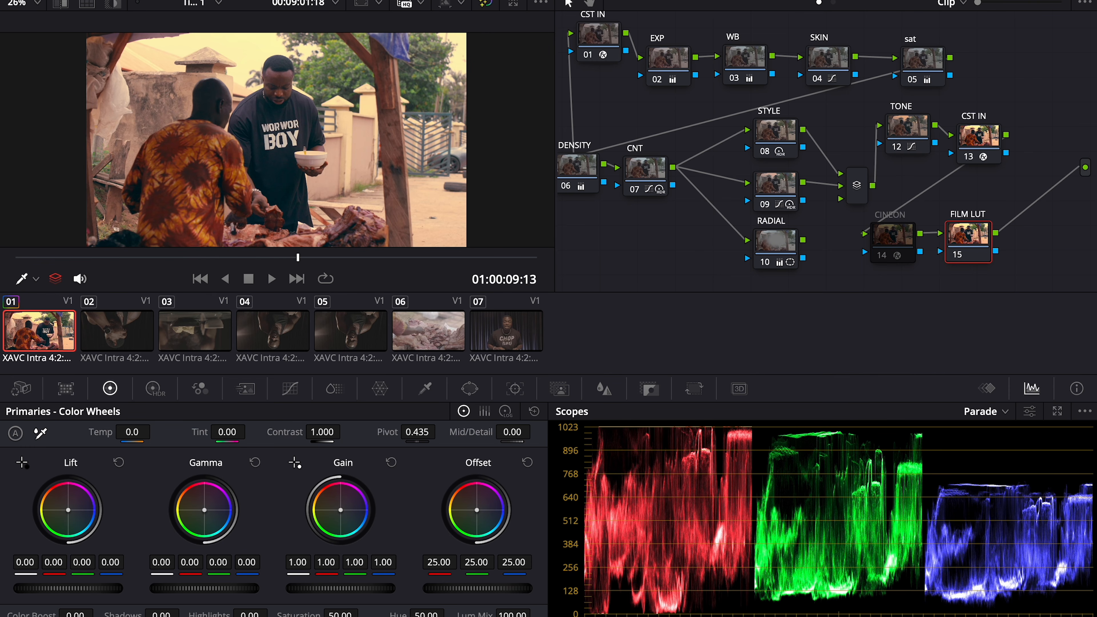
pyautogui.rightClick(981, 250)
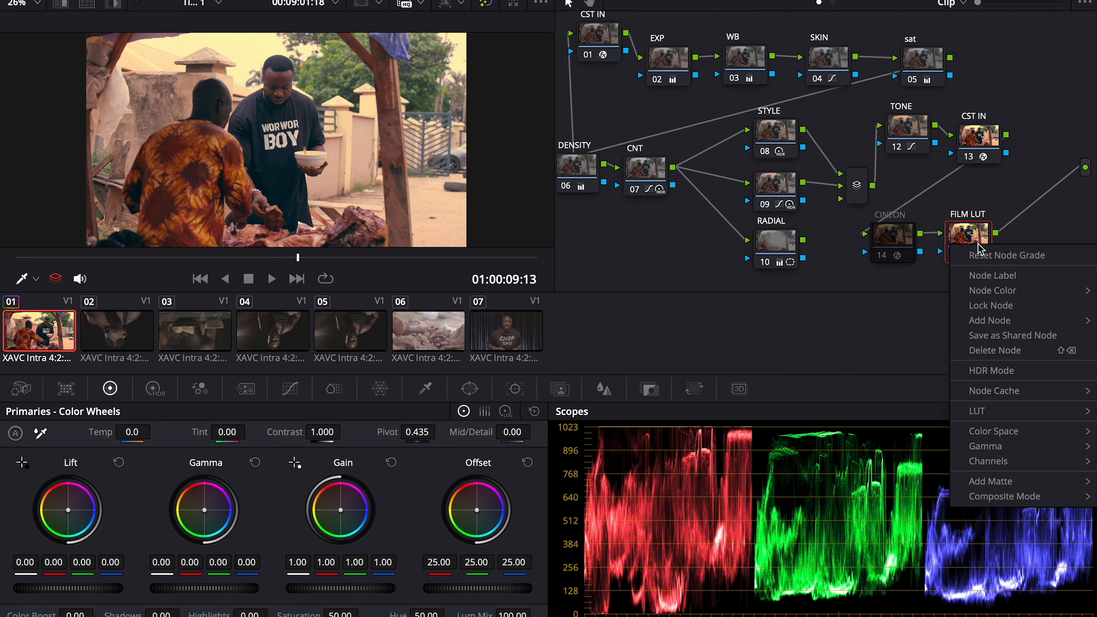
pyautogui.moveTo(1032, 420)
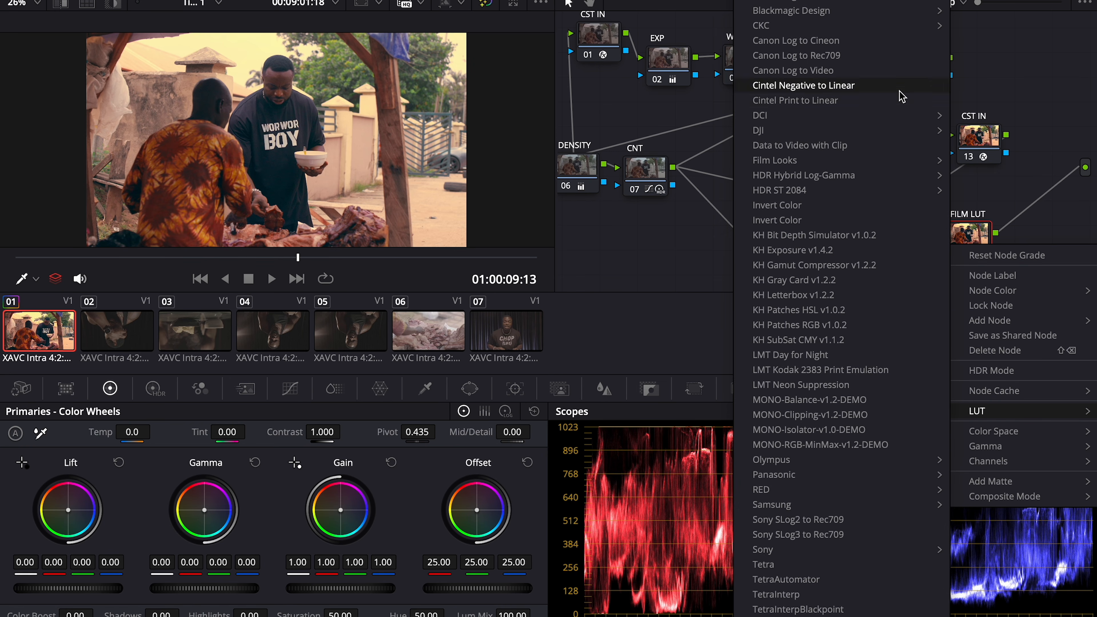
pyautogui.moveTo(885, 163)
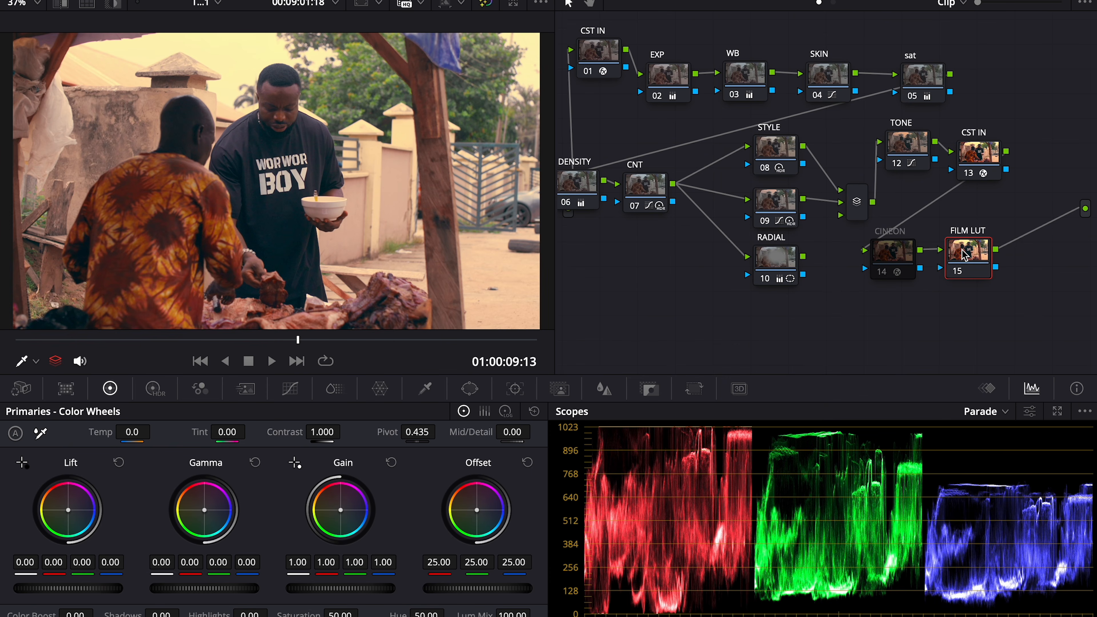
# Browse the Gallery's LUT library to the Film Looks collection
pyautogui.click(16, 7)
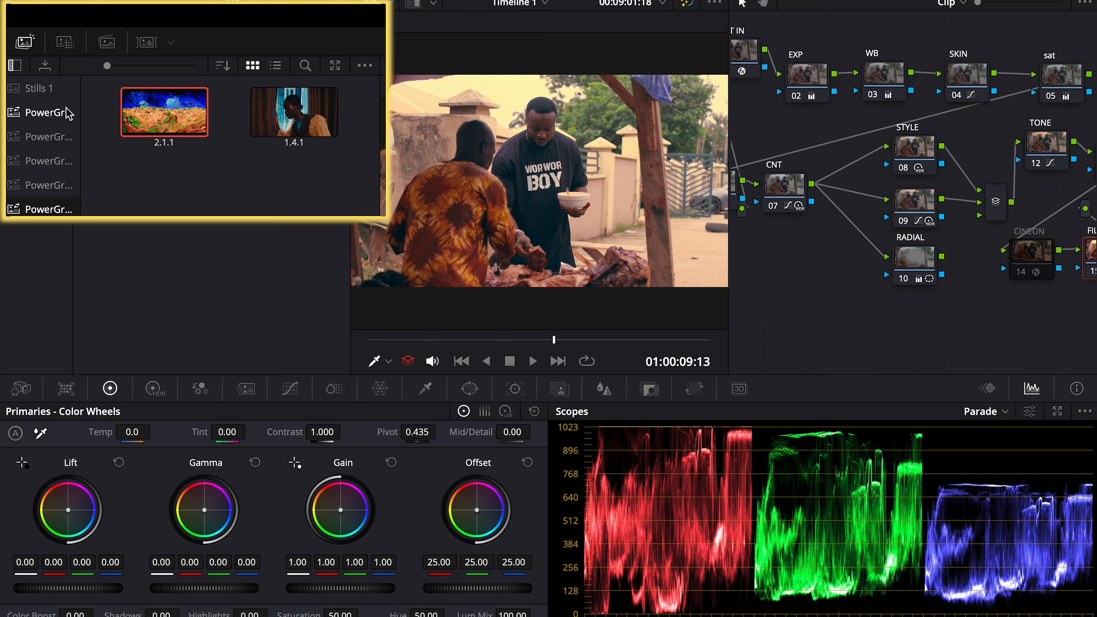
pyautogui.click(63, 51)
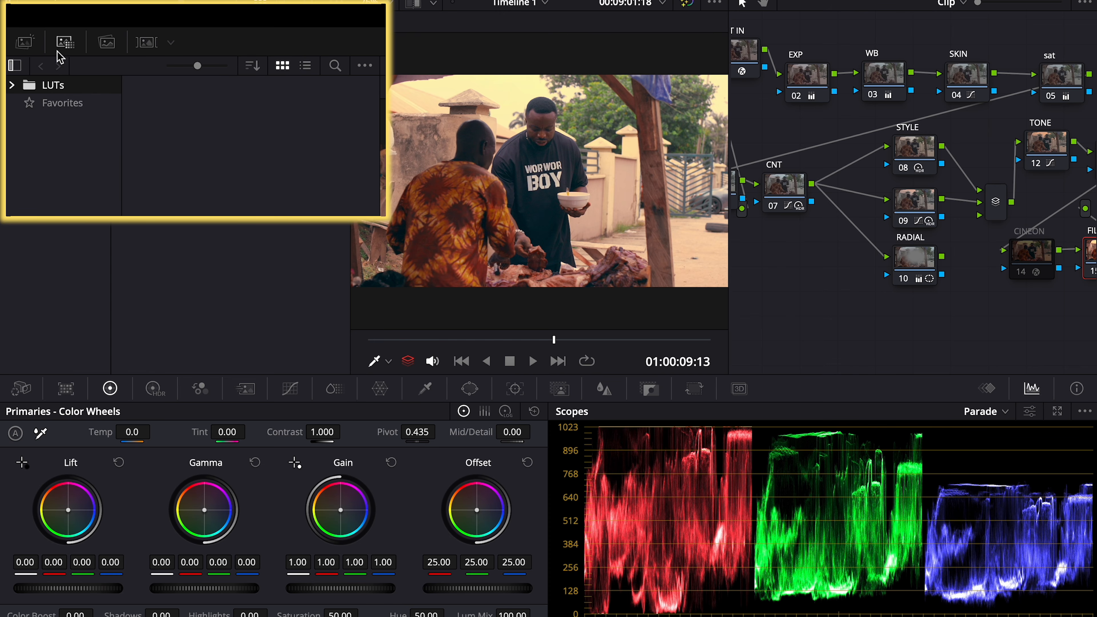
pyautogui.click(13, 86)
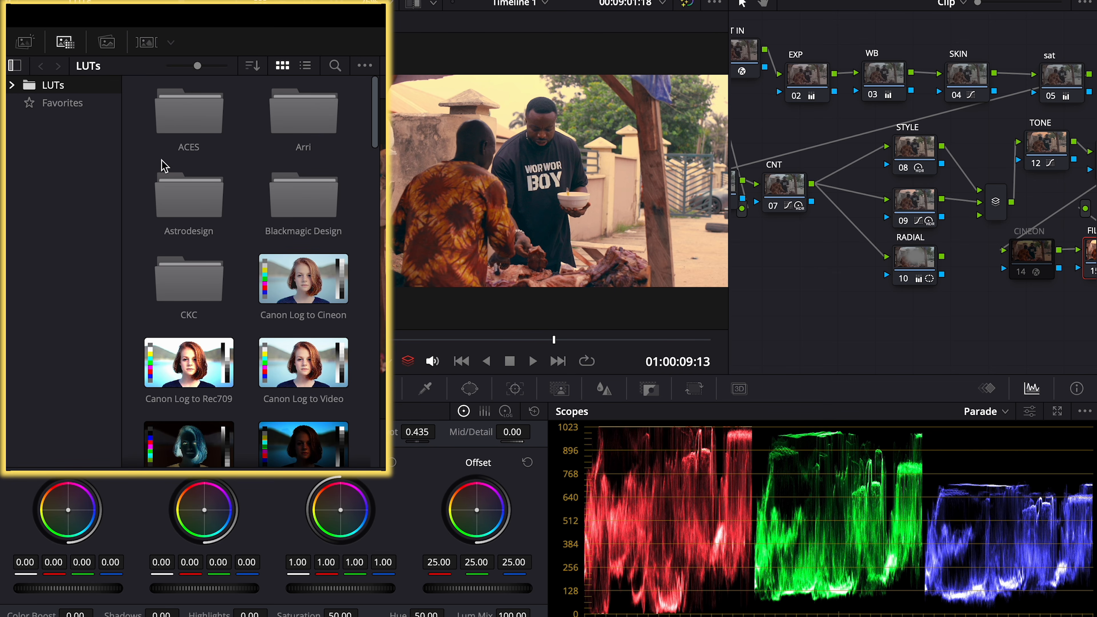
pyautogui.click(12, 85)
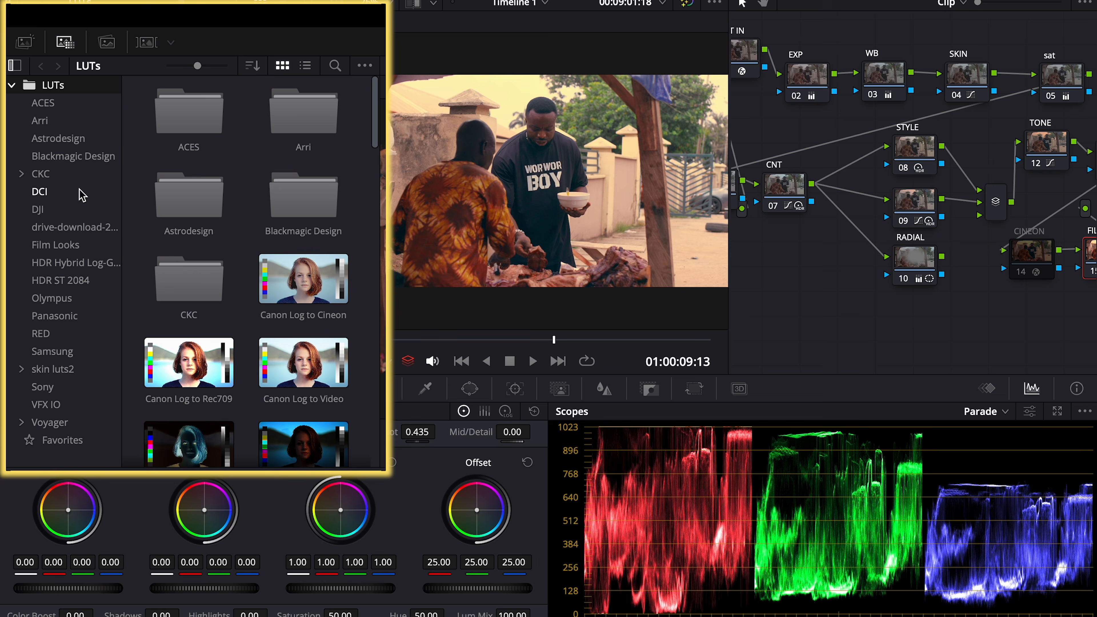
pyautogui.click(73, 247)
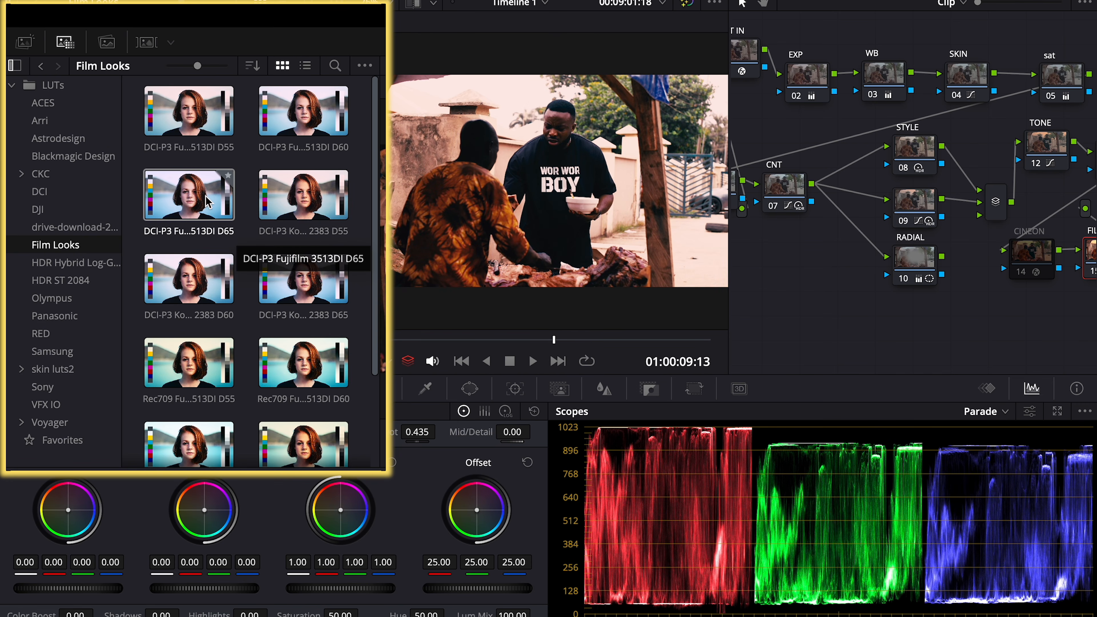
# Reposition the CINEON and FILM LUT nodes lower down and try the Rec709 Fujifilm 3513DI D55 look
pyautogui.moveTo(1039, 249); pyautogui.dragTo(1005, 256)
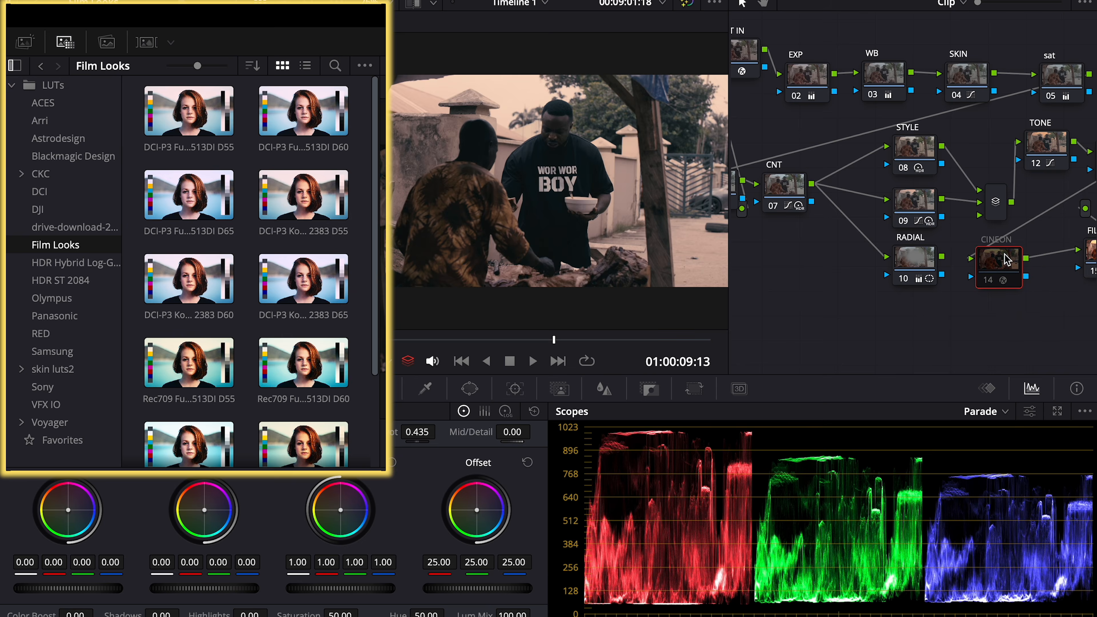
pyautogui.moveTo(1086, 263); pyautogui.dragTo(1037, 304)
pyautogui.moveTo(999, 268); pyautogui.dragTo(963, 321)
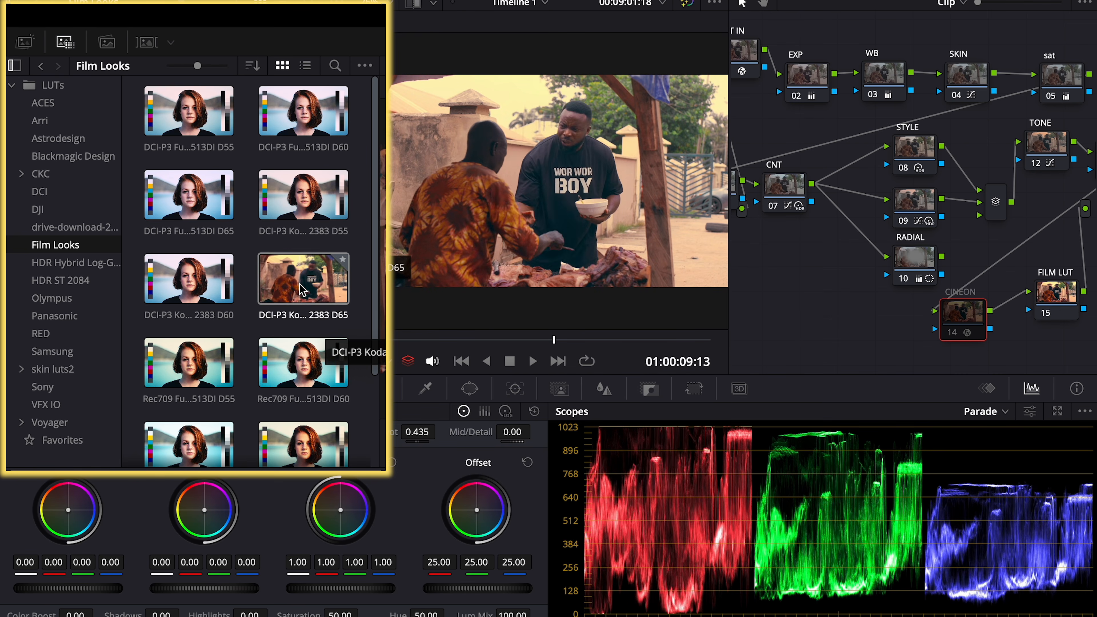
pyautogui.click(1051, 294)
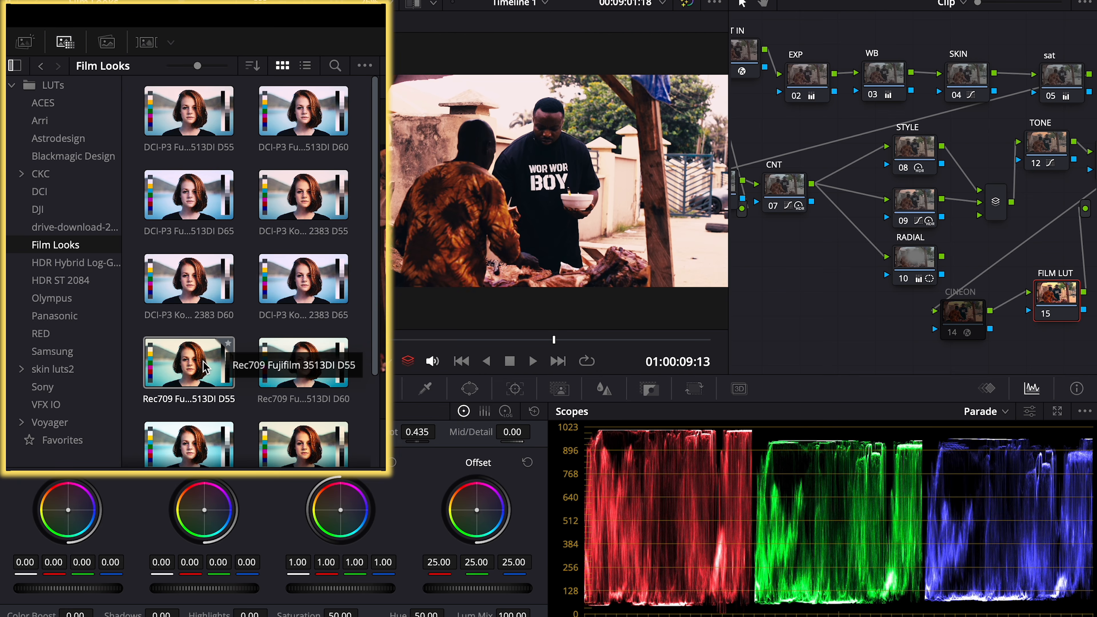
pyautogui.moveTo(203, 367); pyautogui.dragTo(957, 312)
pyautogui.click(957, 312)
pyautogui.click(1044, 296)
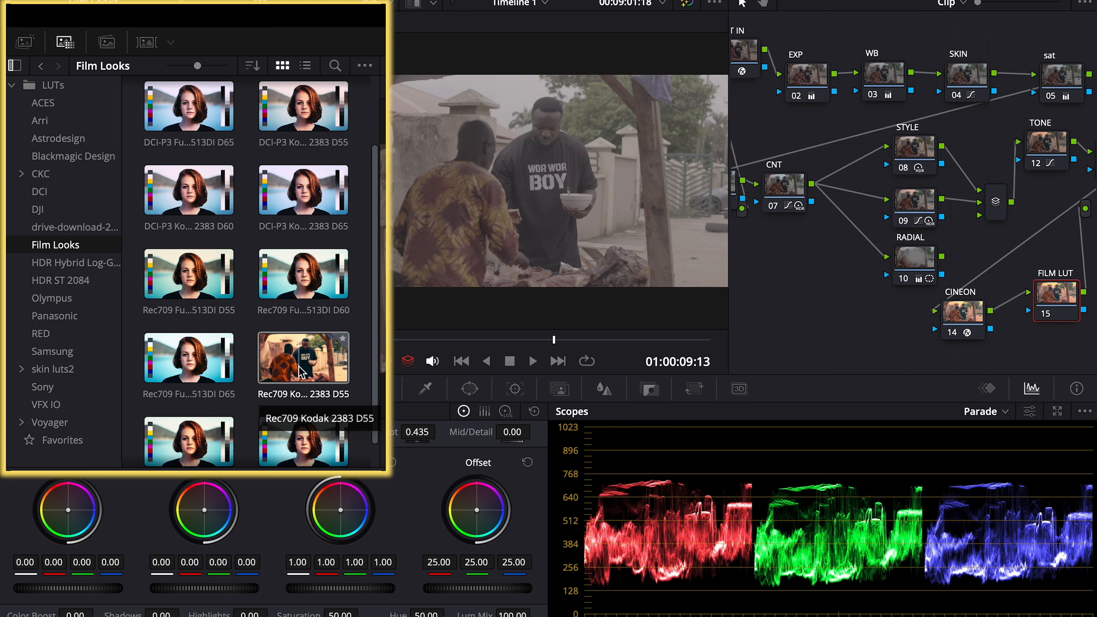
# Apply the Rec709 Kodak 2383 D55 LUT to the FILM LUT node
pyautogui.scroll(-1, 301, 370)
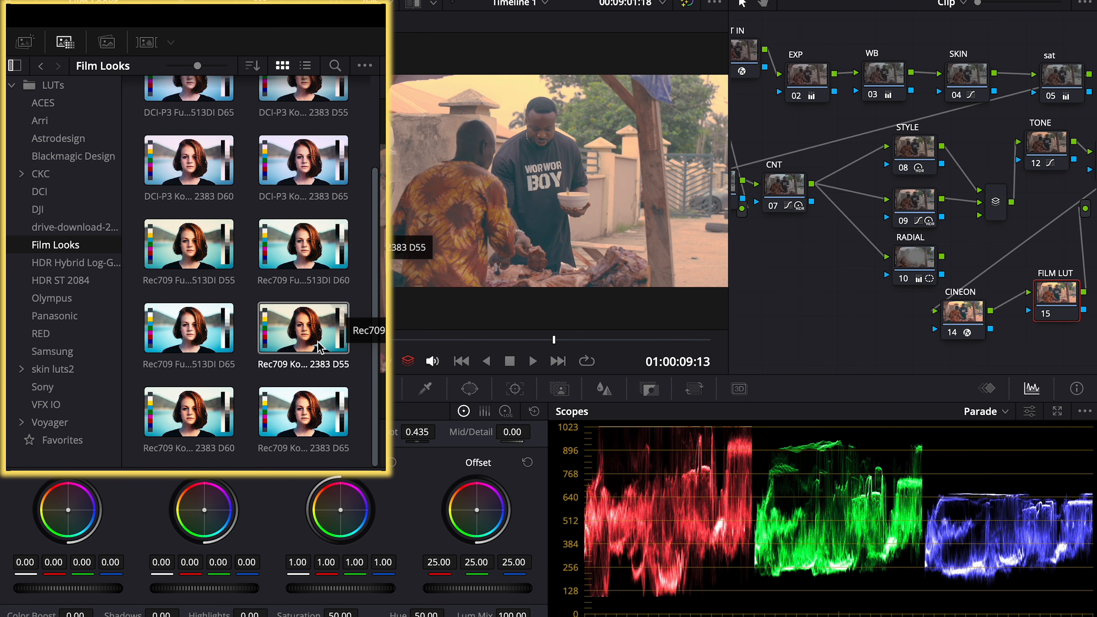
pyautogui.scroll(2, 320, 253)
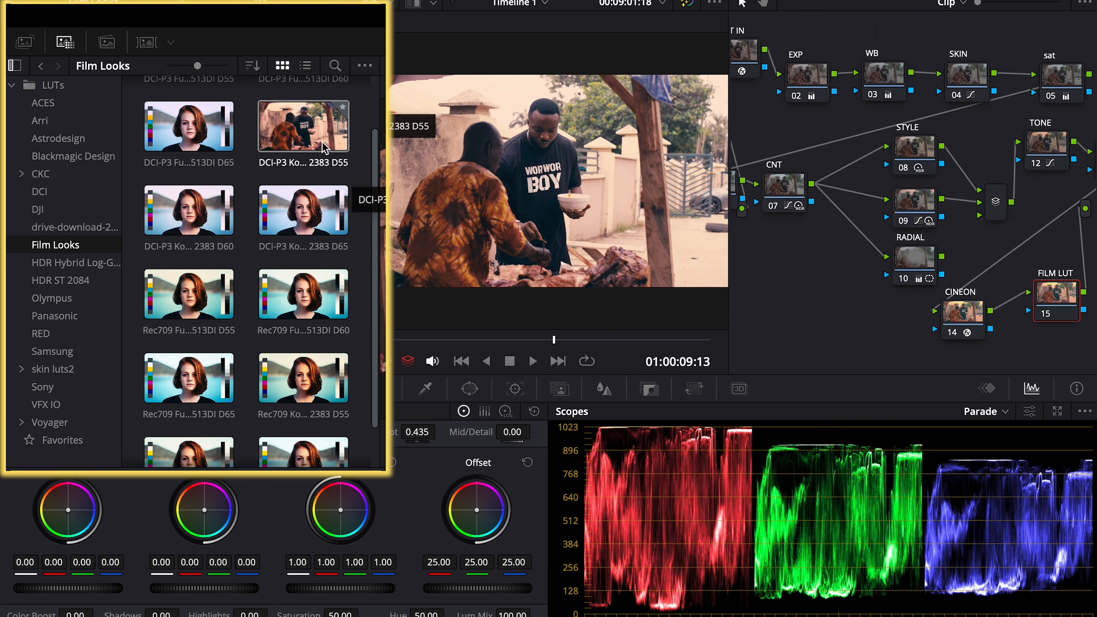
pyautogui.scroll(-2, 308, 346)
pyautogui.rightClick(308, 345)
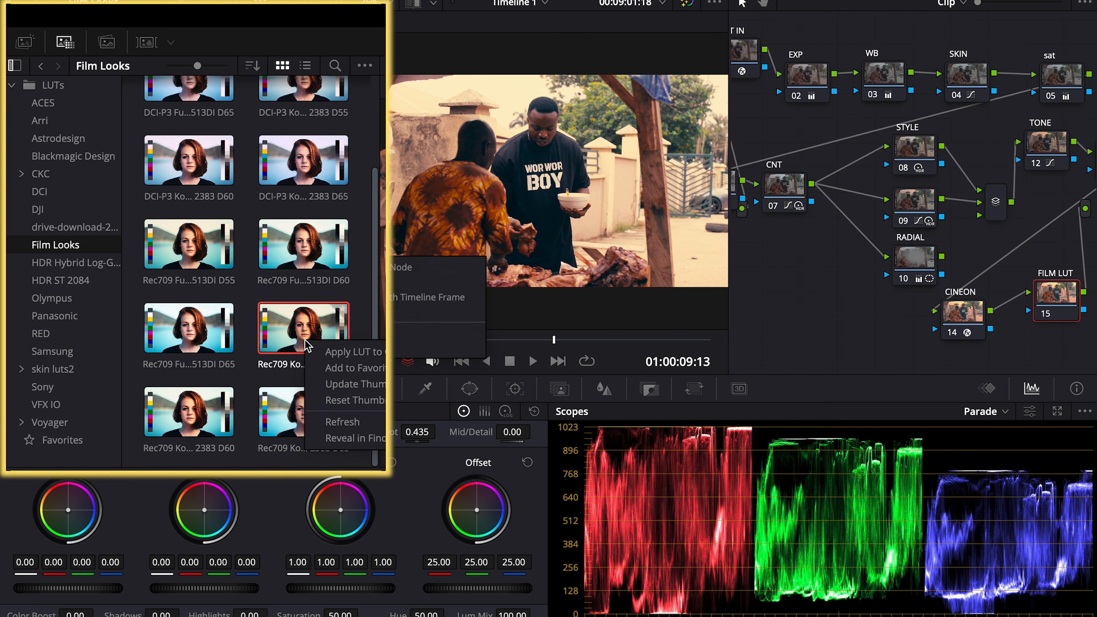
pyautogui.click(339, 363)
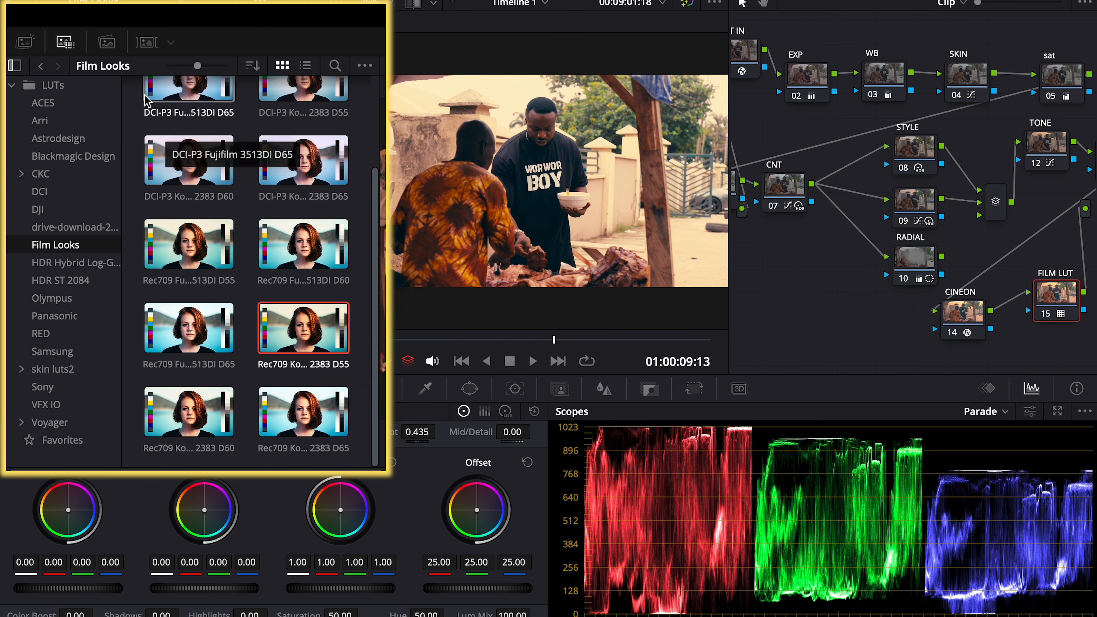
pyautogui.click(66, 42)
# Place CINEON beside FILM LUT and select both nodes
pyautogui.moveTo(908, 305); pyautogui.dragTo(943, 307)
pyautogui.moveTo(829, 315); pyautogui.dragTo(884, 300)
pyautogui.moveTo(989, 247); pyautogui.dragTo(840, 335)
pyautogui.rightClick(889, 311)
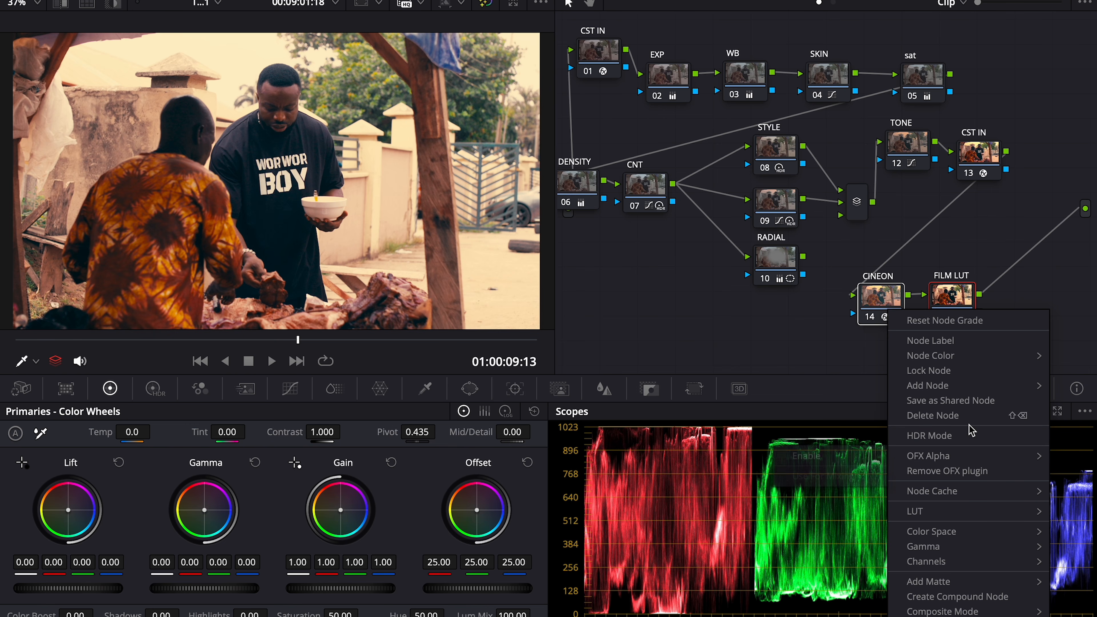
# Create the compound node and set its Key Output gain to 0.400
pyautogui.click(957, 598)
pyautogui.moveTo(904, 324); pyautogui.dragTo(920, 305)
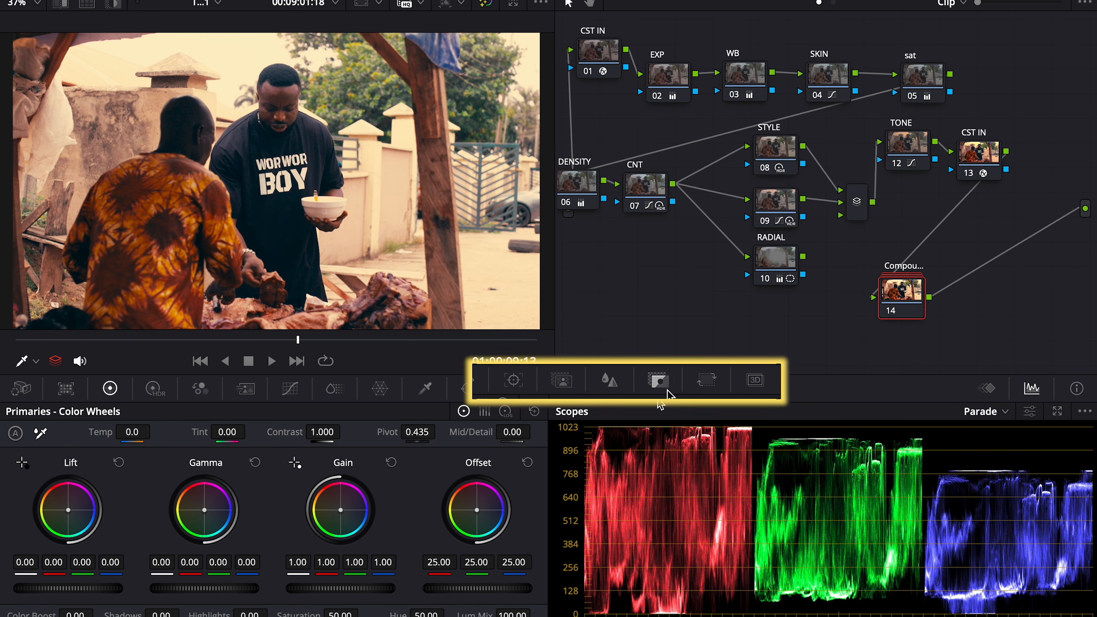
pyautogui.click(649, 389)
pyautogui.click(379, 531)
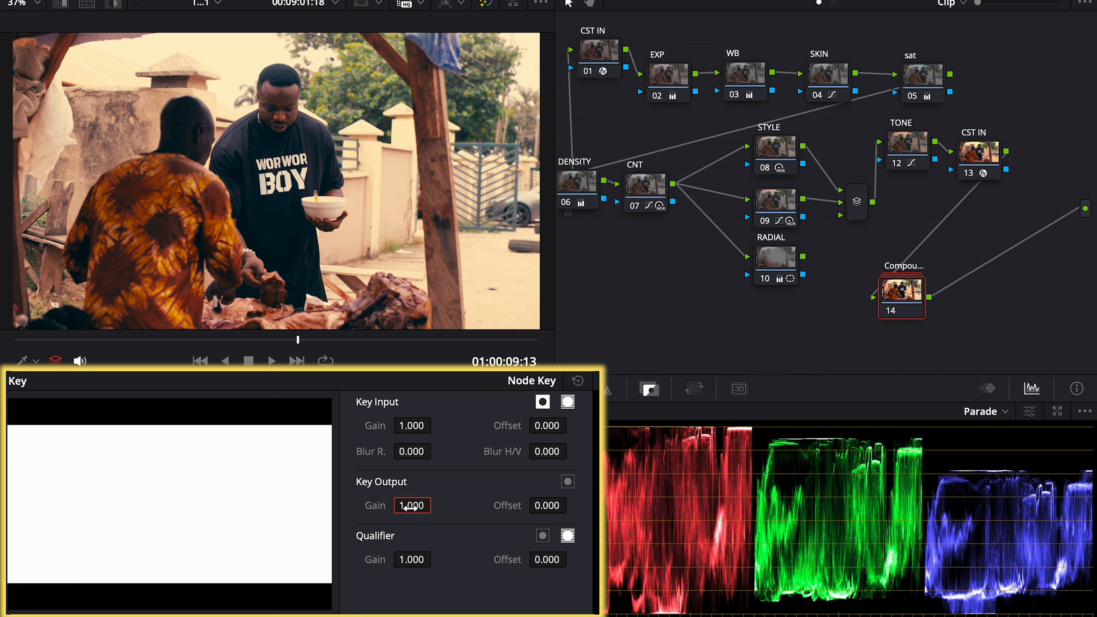
pyautogui.write('0.4')
pyautogui.press('Return')
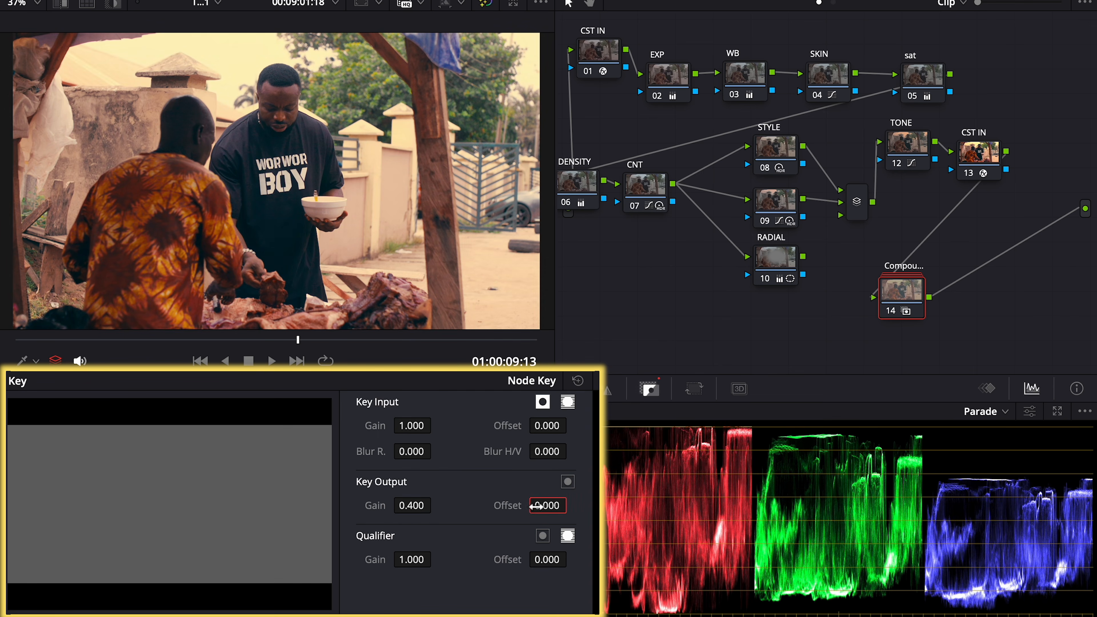
# Set the Key Output offset to 0.400 and toggle the compound node to compare
pyautogui.click(550, 505)
pyautogui.write('0.')
pyautogui.write('05')
pyautogui.press('BackSpace')
pyautogui.press('BackSpace')
pyautogui.write('4')
pyautogui.press('Return')
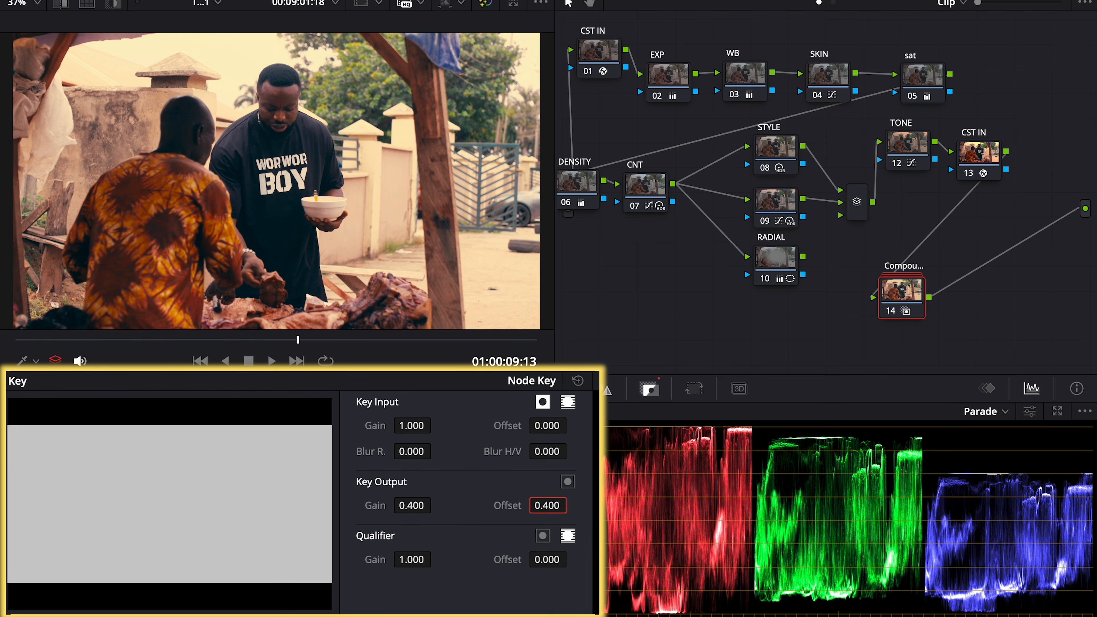
pyautogui.press('super+d')
pyautogui.press('super+d')
pyautogui.press('super+d')
pyautogui.press('super+d')
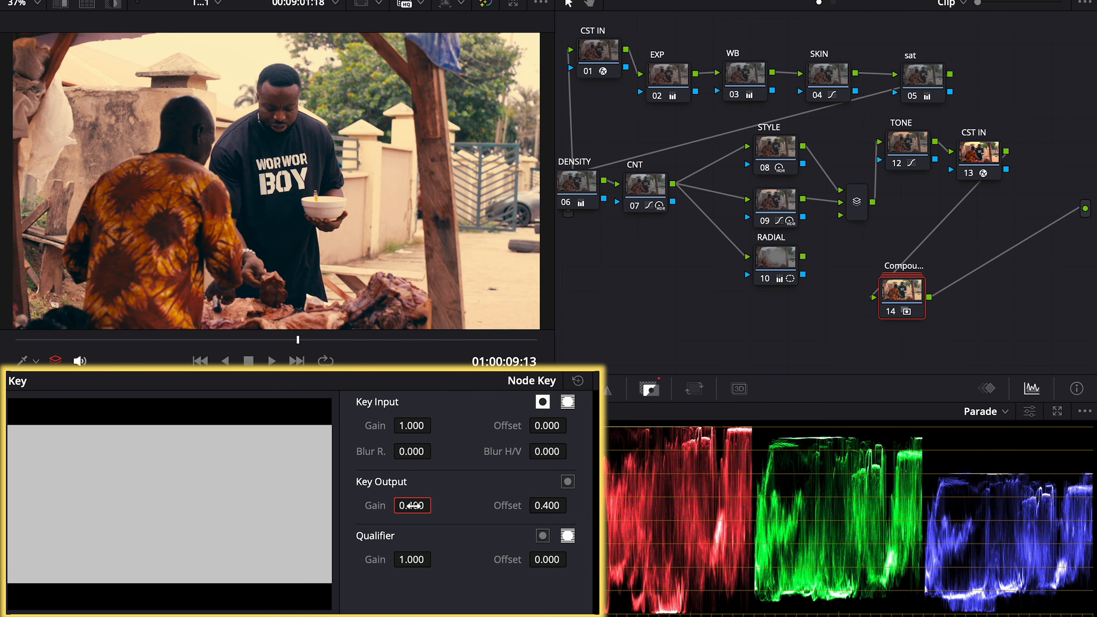
# Lower Key Output gain and offset to 0.300 and compare at frame 01:00:04:07
pyautogui.write('0.3')
pyautogui.press('Return')
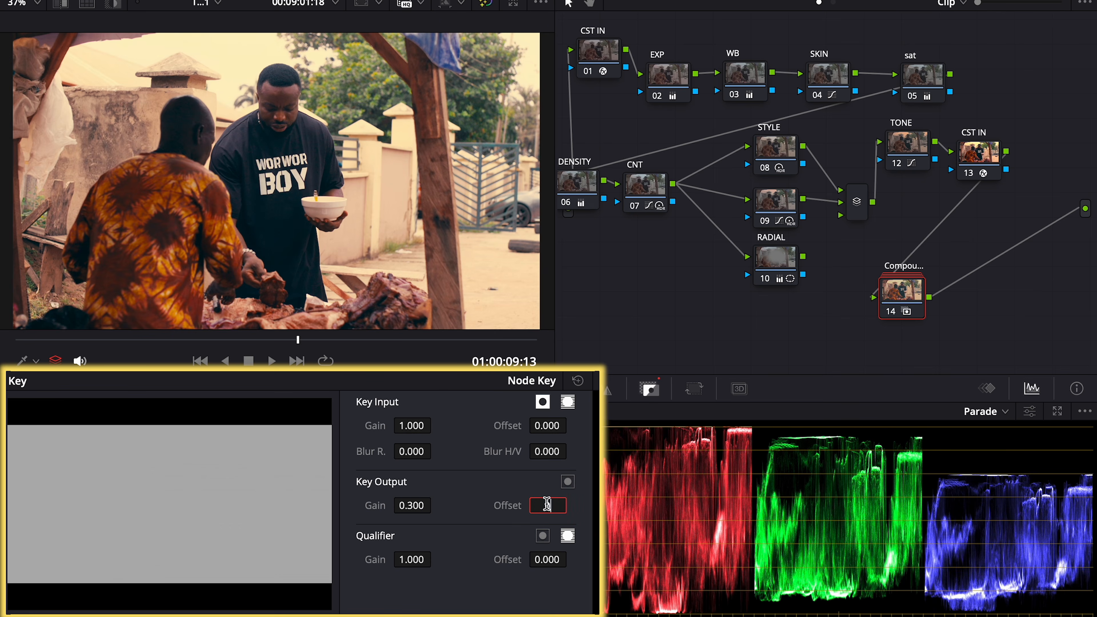
pyautogui.click(549, 508)
pyautogui.write('0.3')
pyautogui.press('Return')
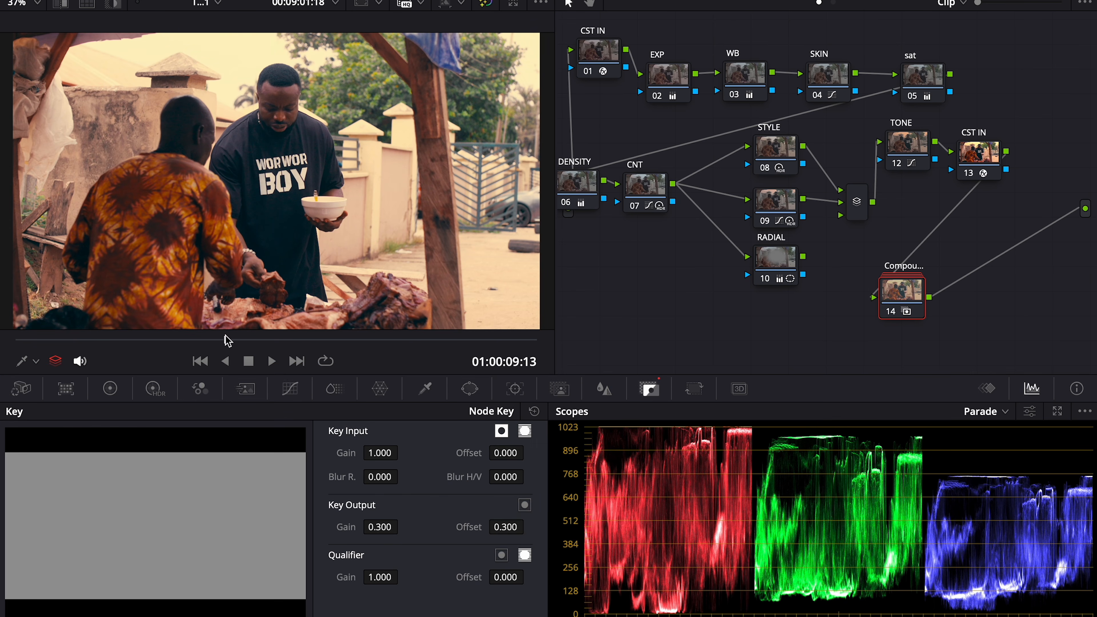
pyautogui.click(181, 340)
pyautogui.click(142, 339)
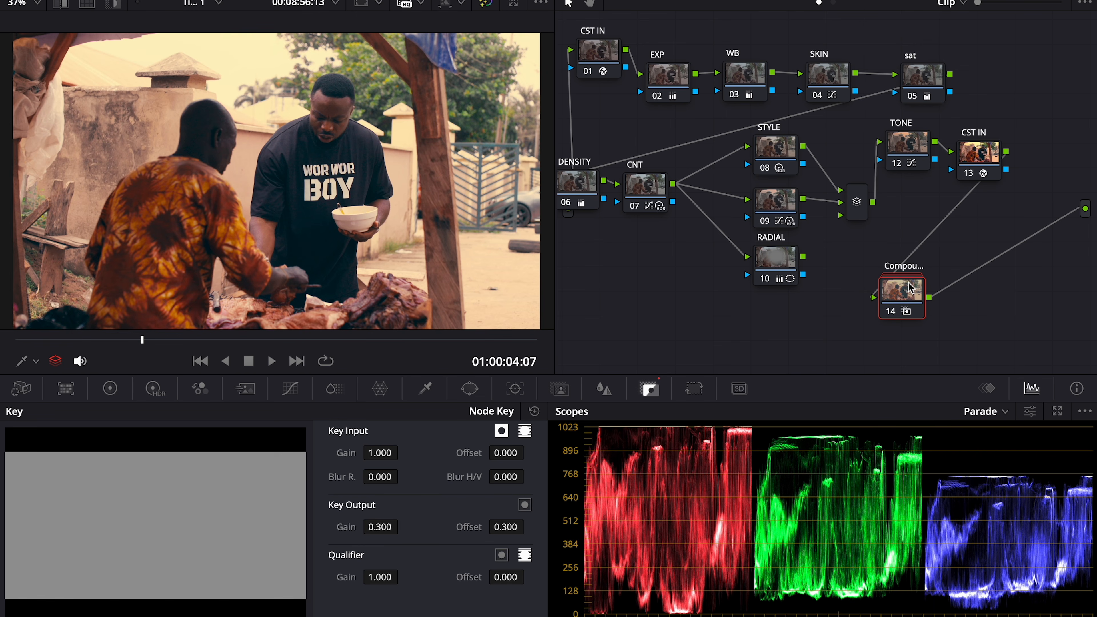
pyautogui.hotkey('ctrl', 'd')
pyautogui.hotkey('ctrl', 'd')
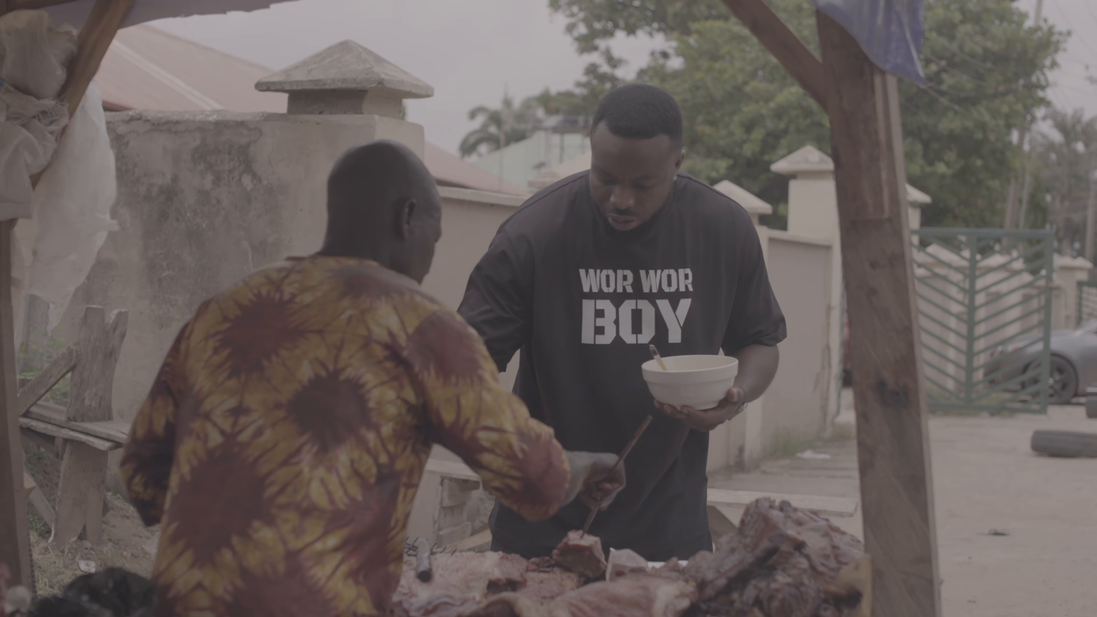